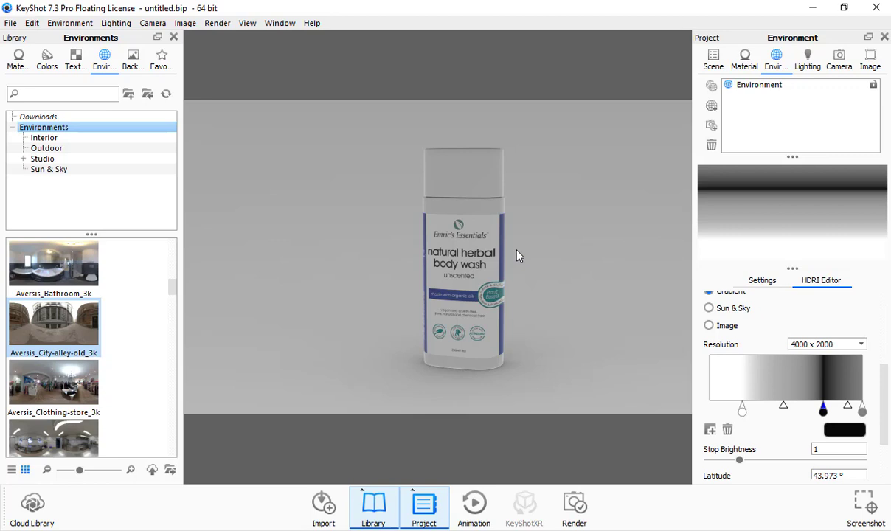
# Step: Close KeyShot, discarding the scene's changes, and switch to Adobe Dimension CC
pyautogui.click(872, 9)
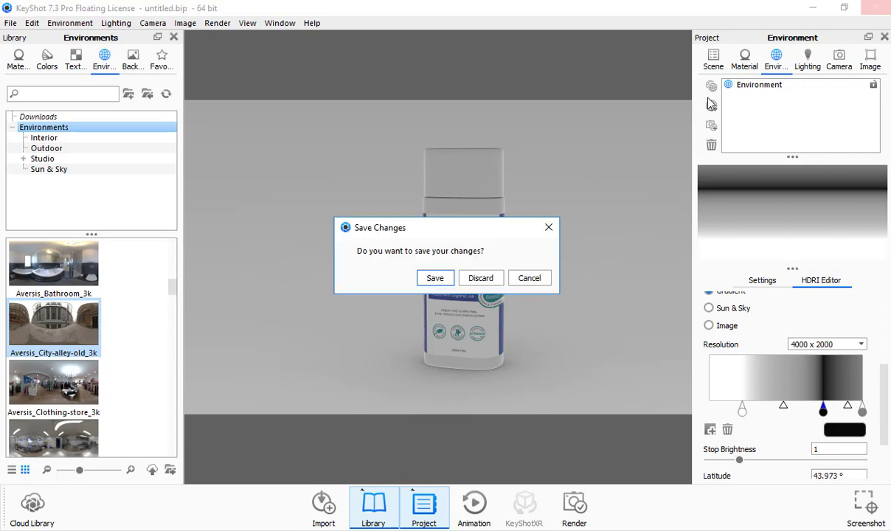
pyautogui.click(480, 277)
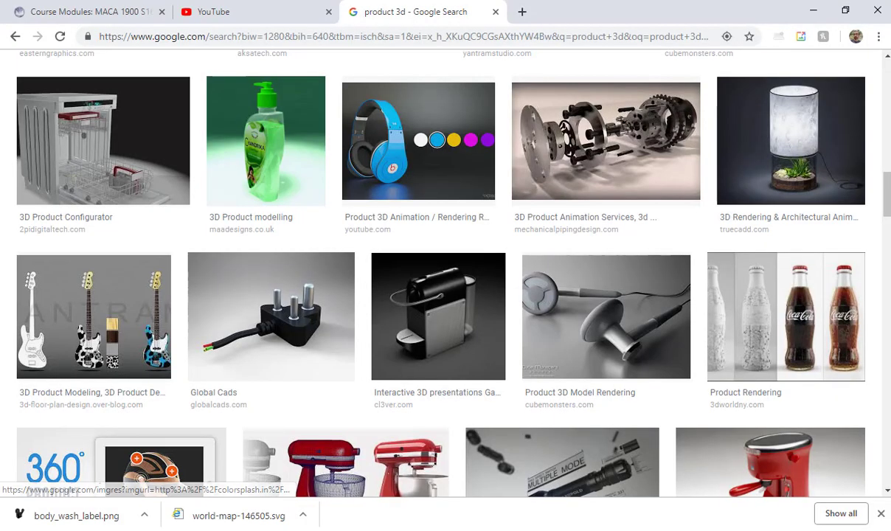
pyautogui.moveTo(689, 528)
pyautogui.click(718, 463)
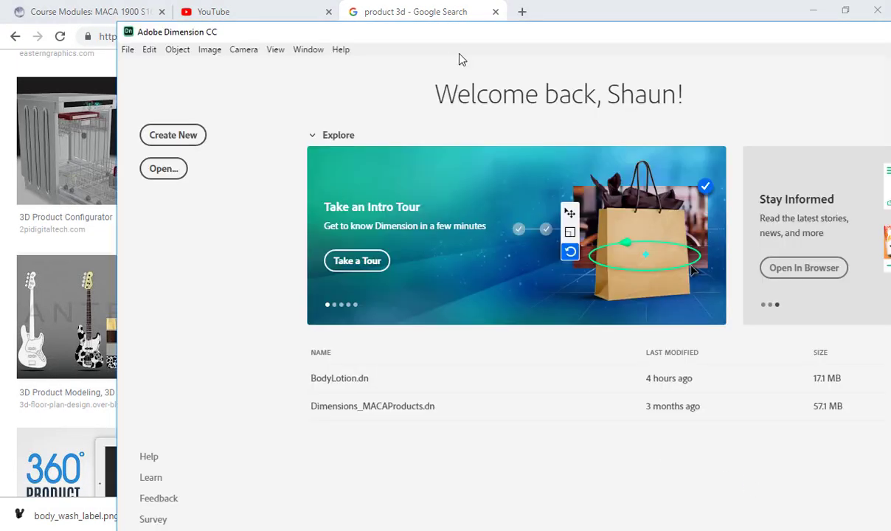
pyautogui.moveTo(451, 38); pyautogui.dragTo(335, 26)
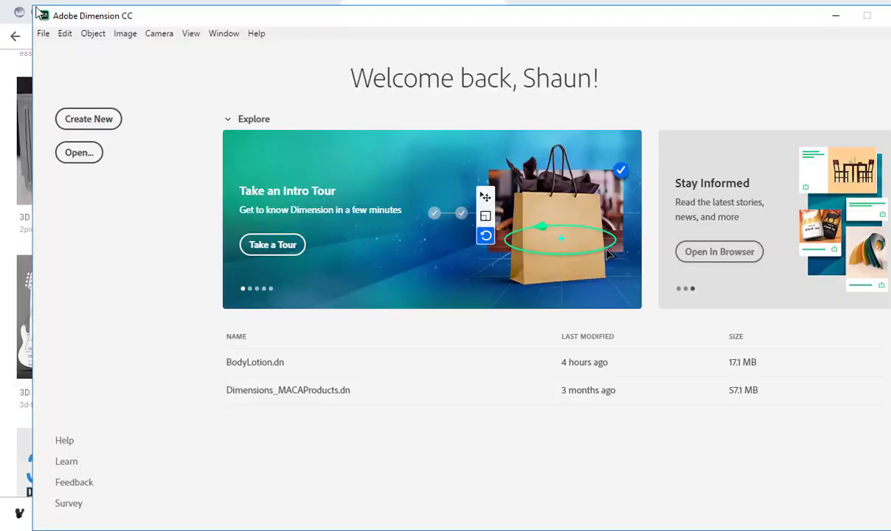
pyautogui.moveTo(191, 21); pyautogui.dragTo(129, 11)
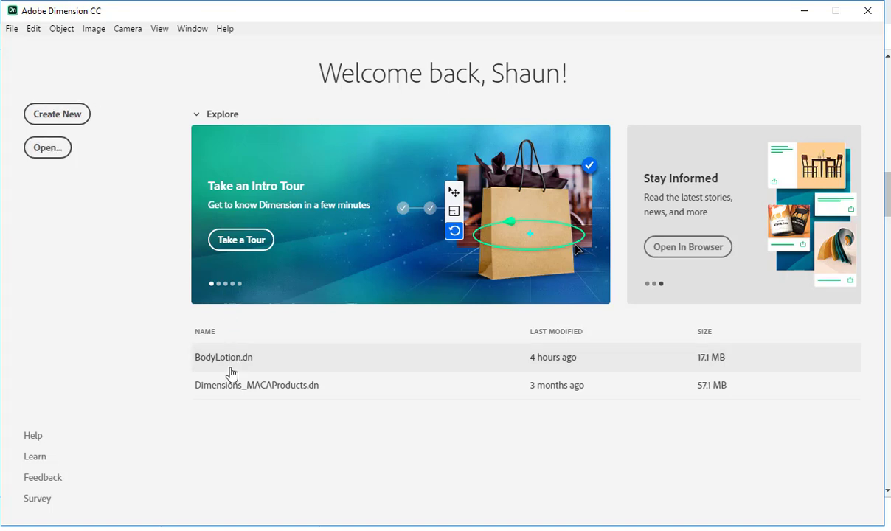
# Step: Open BodyLotion.dn in Adobe Dimension and view the body wash bottle from a different angle
pyautogui.hotkey('alt', 'Tab')
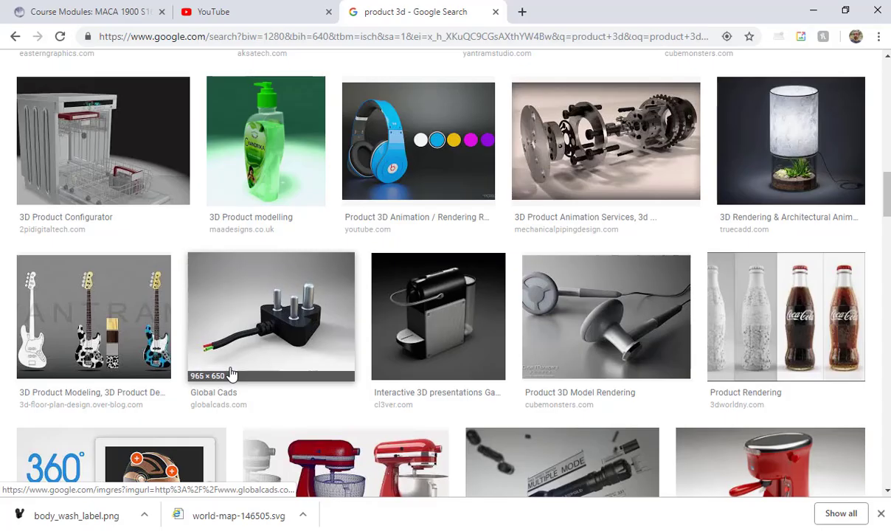
pyautogui.hotkey('alt', 'Tab')
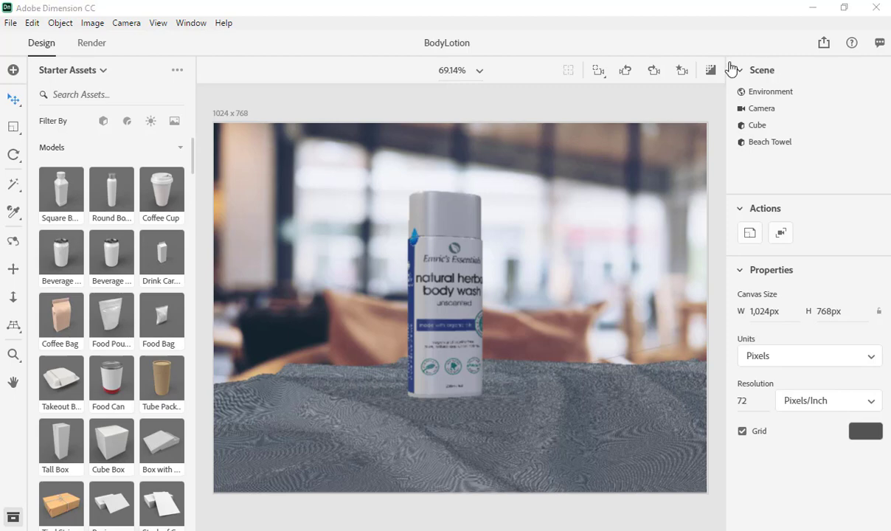
pyautogui.moveTo(515, 247); pyautogui.dragTo(520, 301, button='right')
pyautogui.scroll(-2, 520, 301)
pyautogui.moveTo(516, 327); pyautogui.dragTo(497, 363, button='middle')
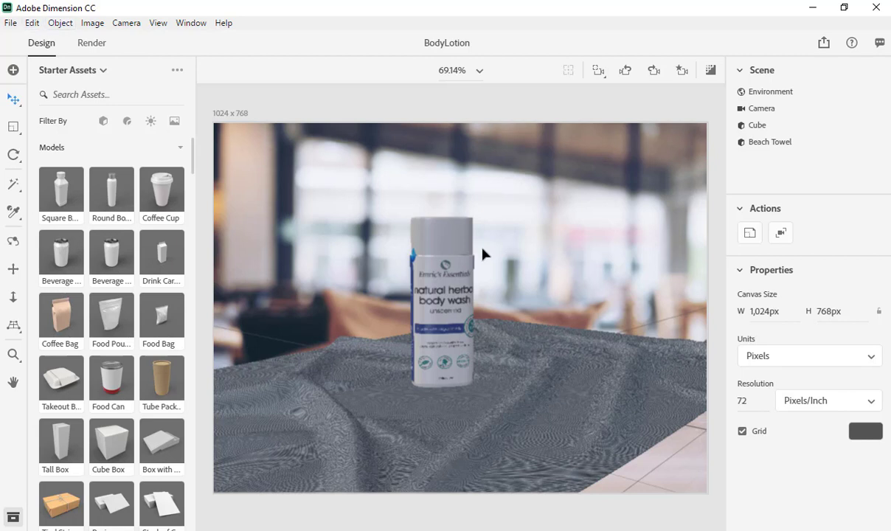
# Step: Open the recently used file Dimensions_MACAProducts.dn
pyautogui.click(11, 23)
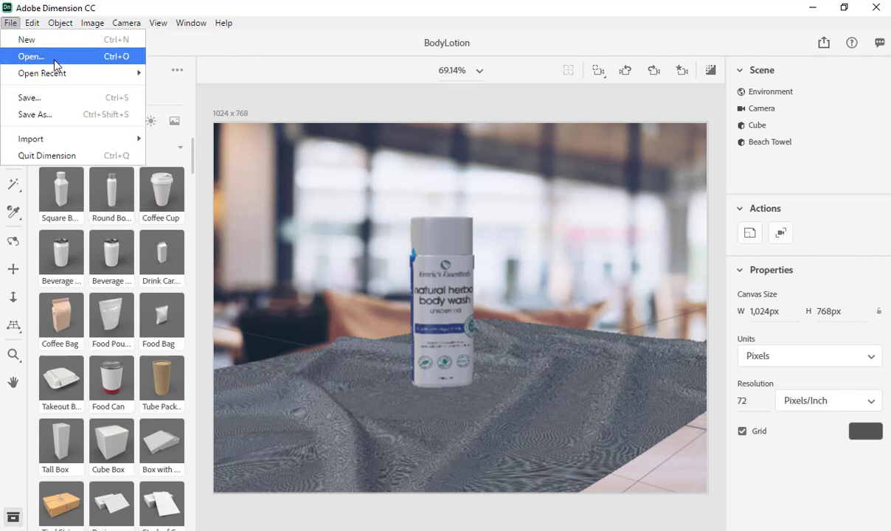
pyautogui.moveTo(62, 74)
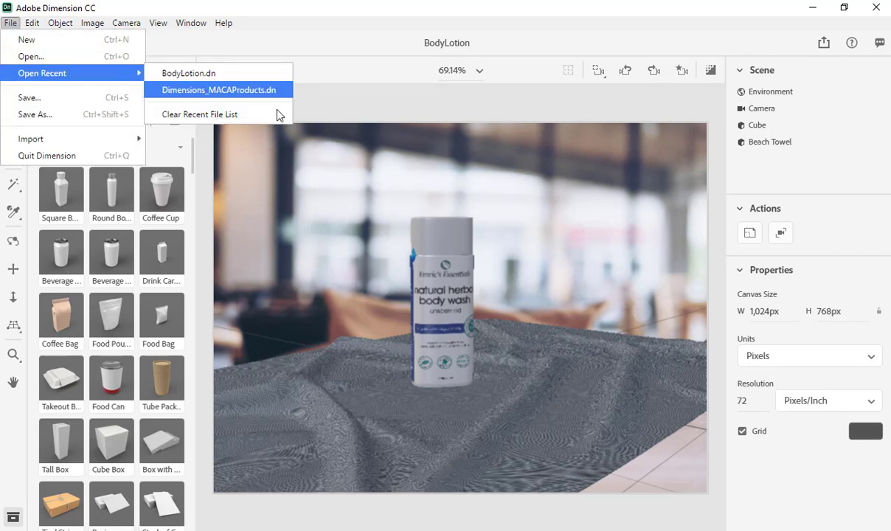
pyautogui.click(222, 90)
pyautogui.click(405, 273)
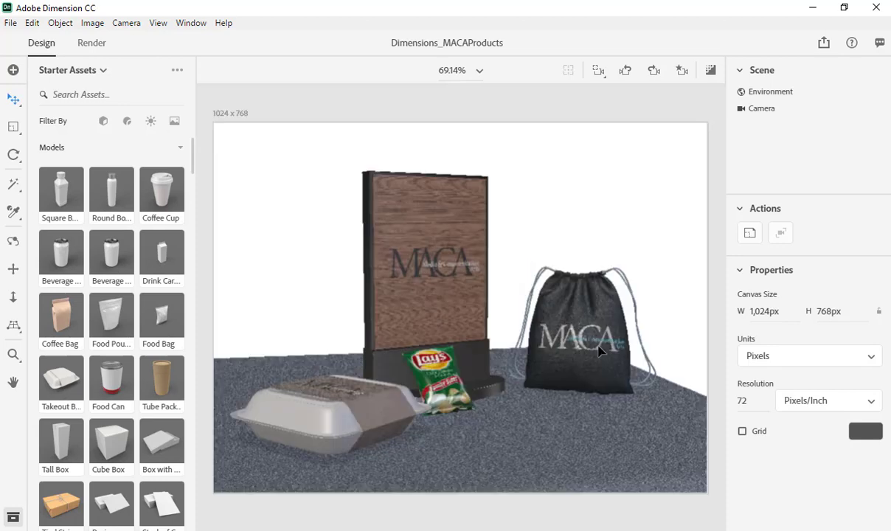
# Step: Examine the sign, takeout box and drawstring bag, and look closely at the chip bag on the table
pyautogui.click(566, 333)
pyautogui.click(431, 263)
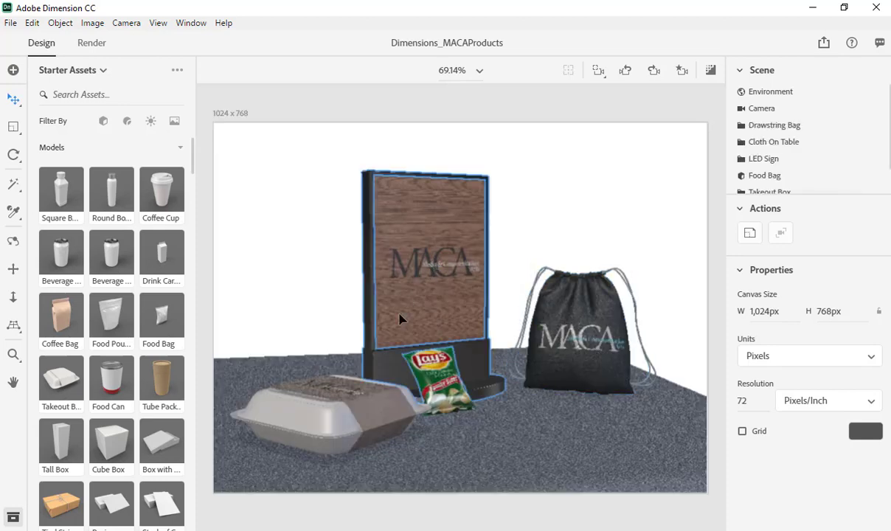
pyautogui.click(355, 397)
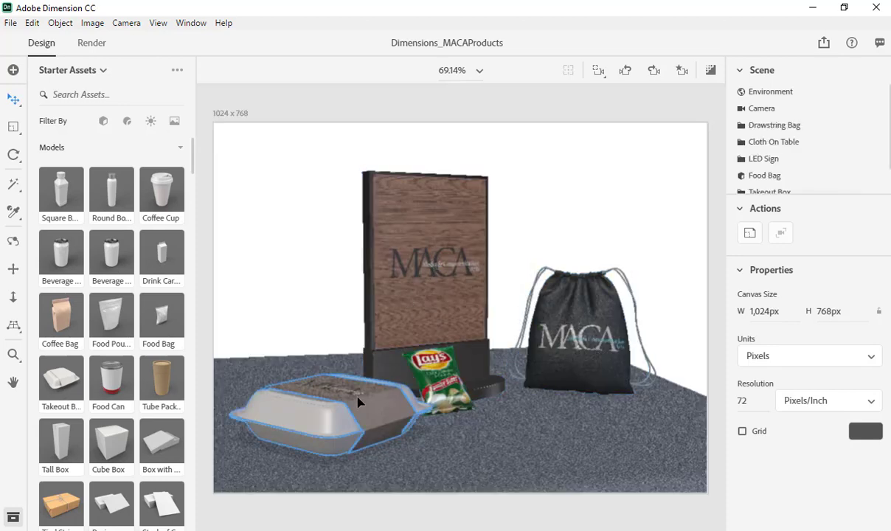
pyautogui.click(428, 380)
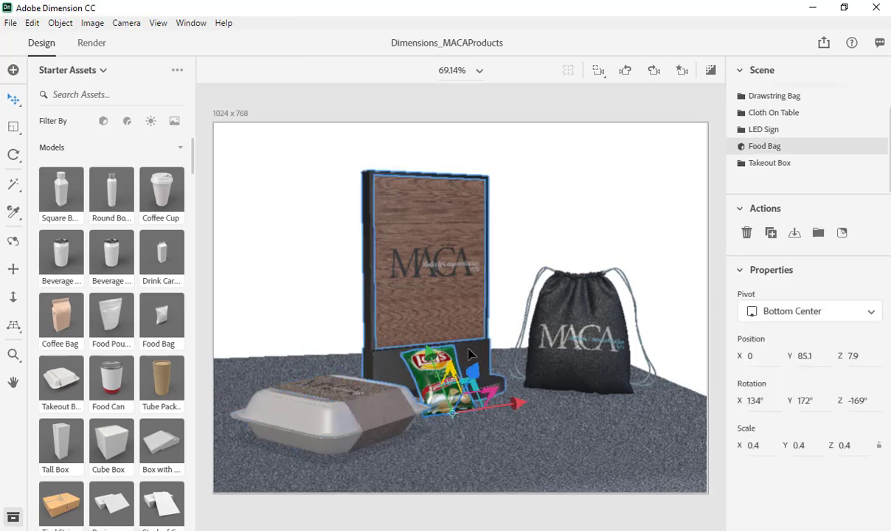
pyautogui.press('f')
pyautogui.moveTo(541, 287); pyautogui.dragTo(575, 301, button='right')
pyautogui.moveTo(575, 301)
pyautogui.mouseDown(button='middle')
pyautogui.moveTo(623, 271)
pyautogui.moveTo(578, 301)
pyautogui.mouseUp(button='middle')
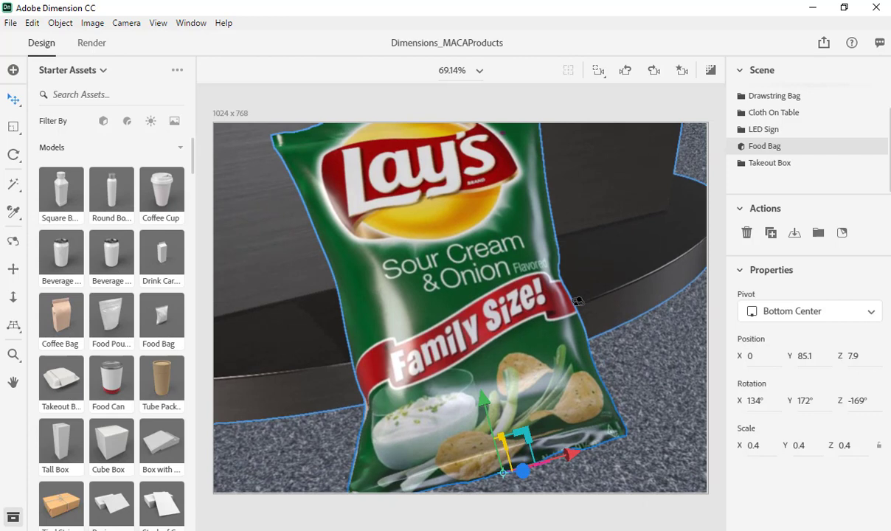
pyautogui.scroll(-6, 578, 301)
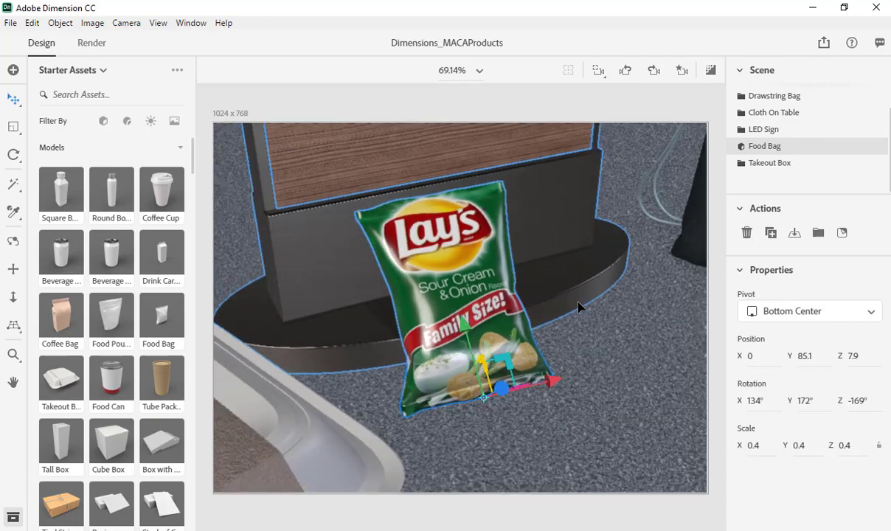
pyautogui.scroll(-6, 578, 307)
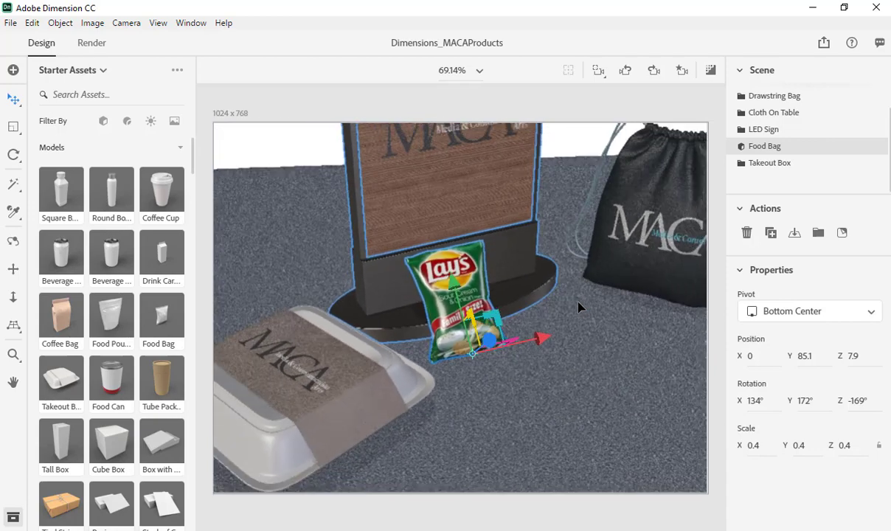
pyautogui.moveTo(584, 237); pyautogui.dragTo(544, 282, button='middle')
pyautogui.moveTo(544, 267); pyautogui.dragTo(543, 200, button='right')
pyautogui.click(543, 196)
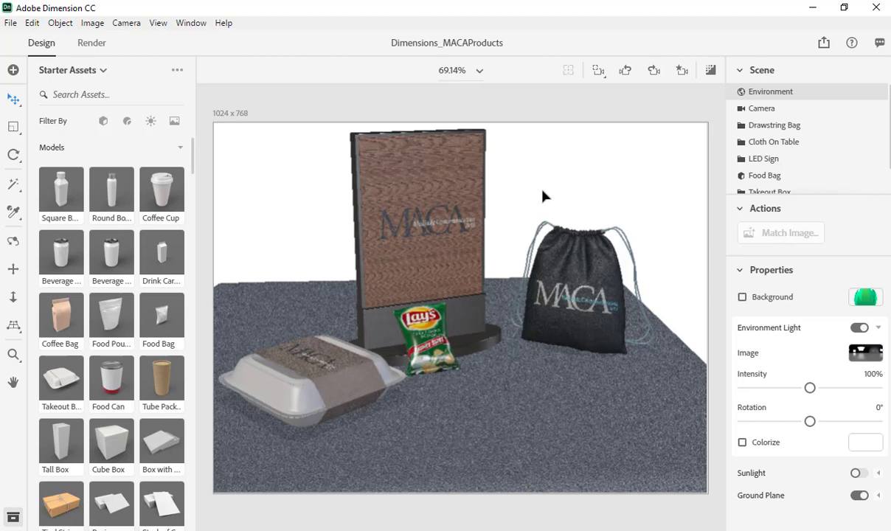
# Step: Add the Coffee Cup starter model to the scene, frame it and show the lid's material
pyautogui.moveTo(151, 188); pyautogui.dragTo(504, 372)
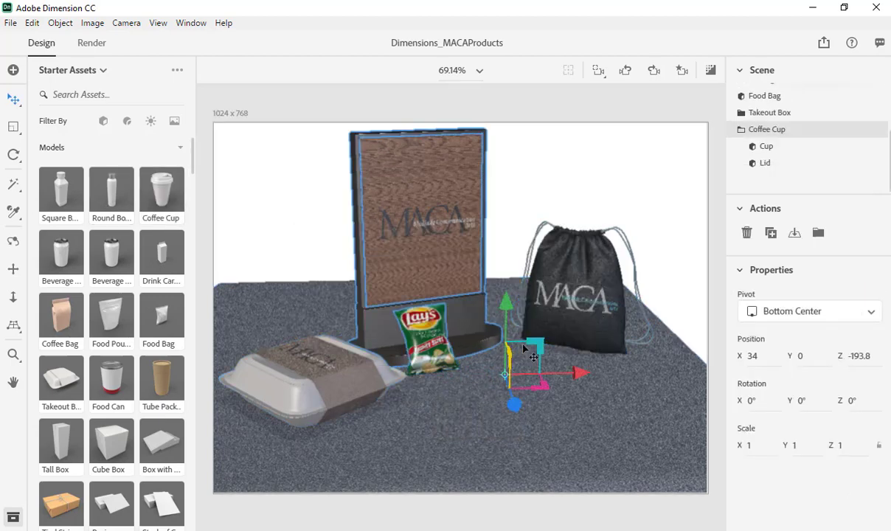
pyautogui.press('f')
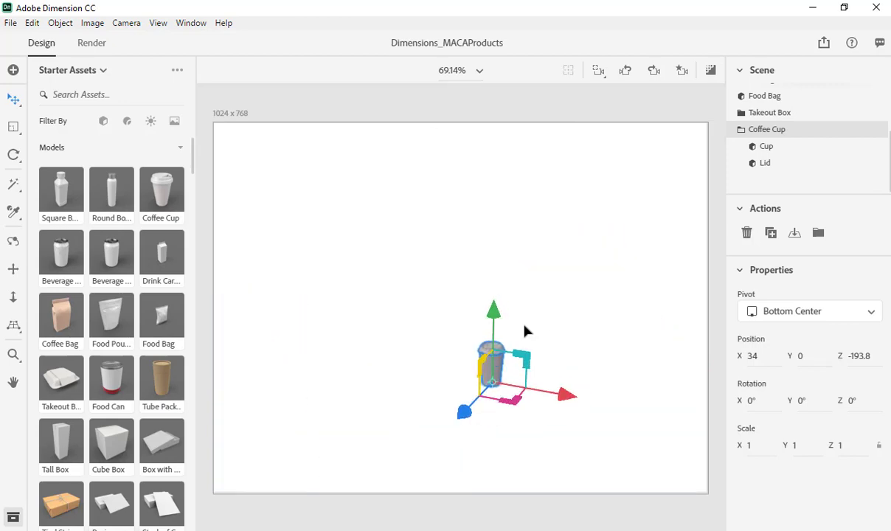
pyautogui.click(585, 340)
pyautogui.moveTo(573, 315)
pyautogui.mouseDown(button='right')
pyautogui.moveTo(568, 326)
pyautogui.moveTo(592, 314)
pyautogui.moveTo(568, 304)
pyautogui.mouseUp(button='right')
pyautogui.doubleClick(553, 297)
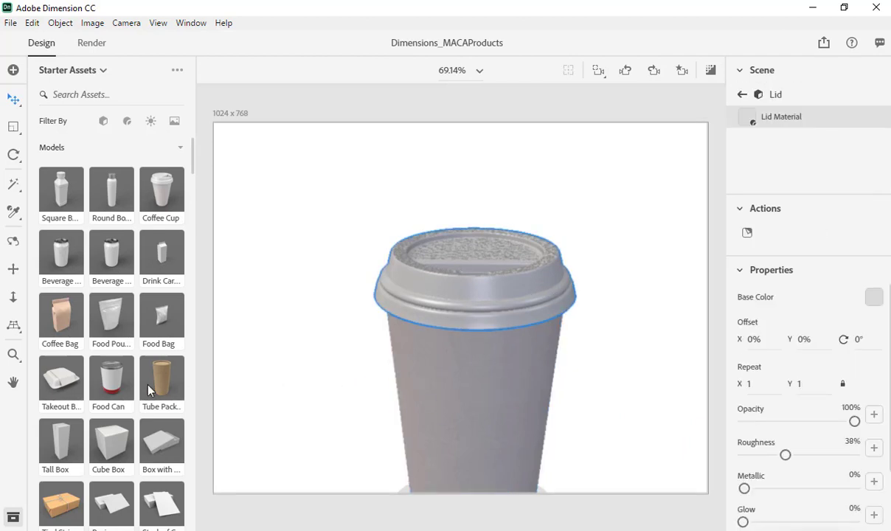
# Step: View the whole table scene from another side and check the render settings
pyautogui.click(228, 380)
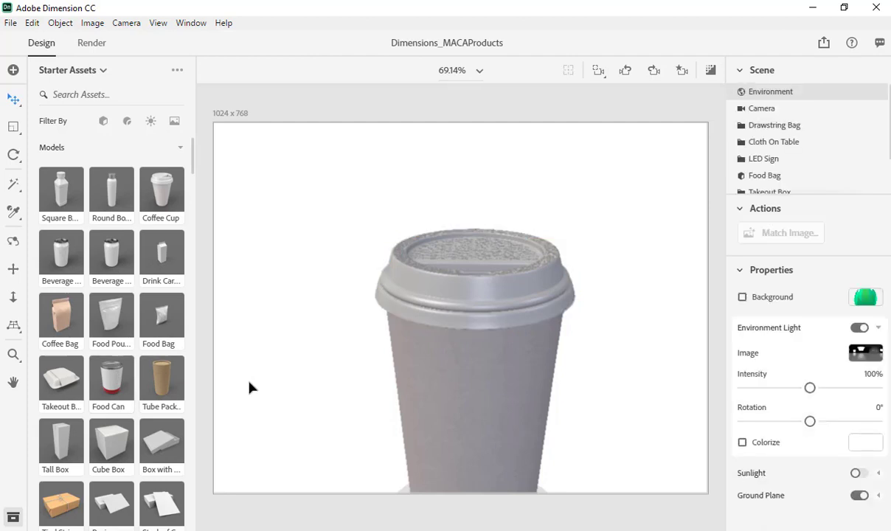
pyautogui.press('a')
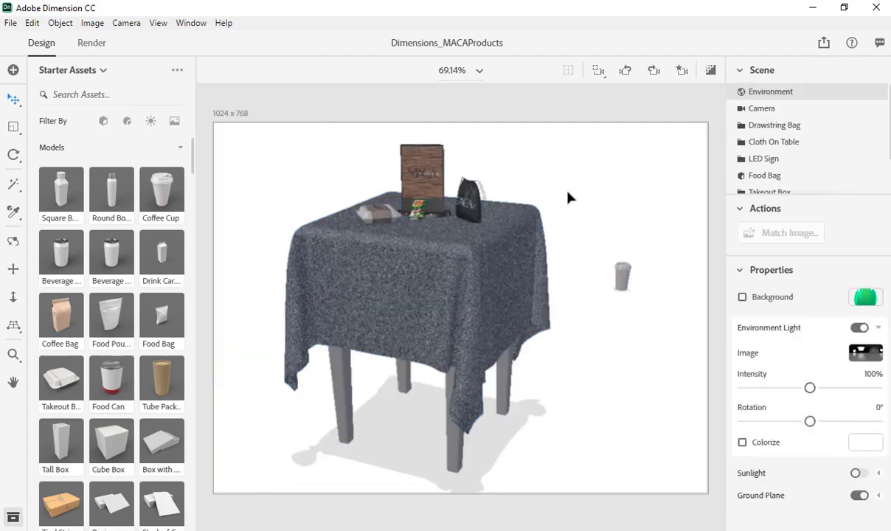
pyautogui.moveTo(568, 197); pyautogui.dragTo(682, 175)
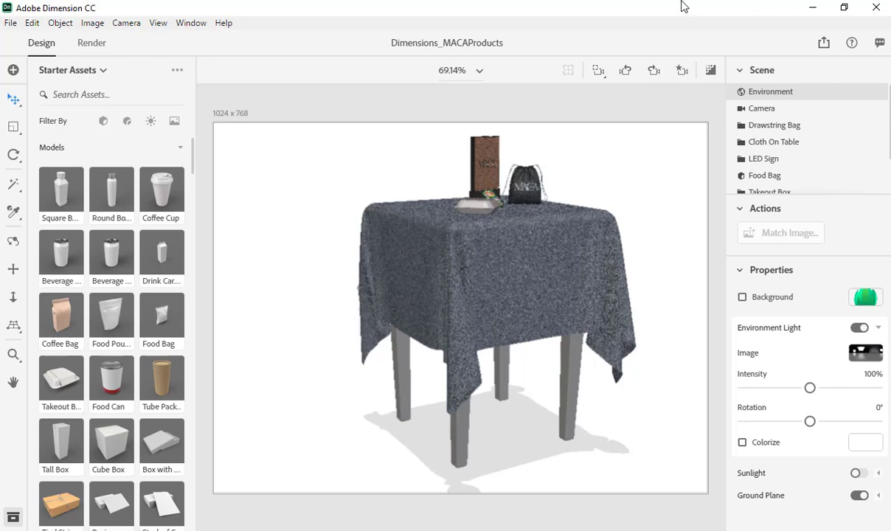
pyautogui.click(94, 46)
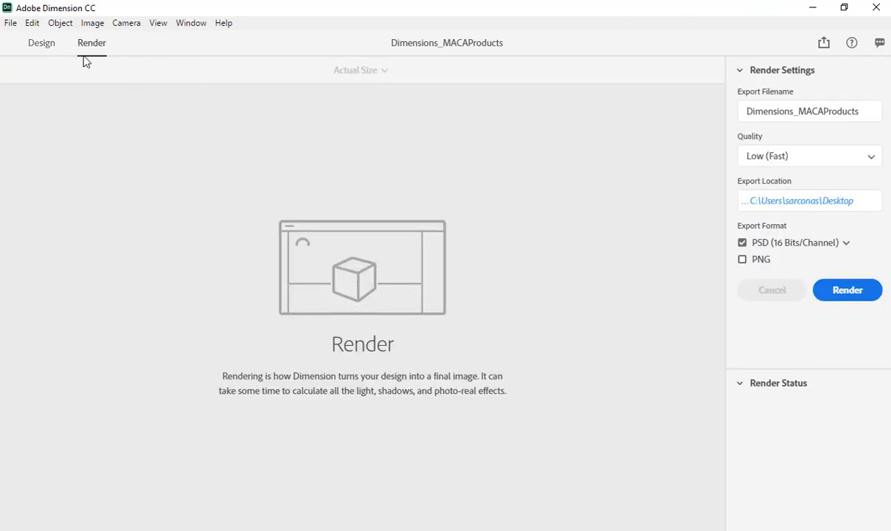
pyautogui.click(43, 44)
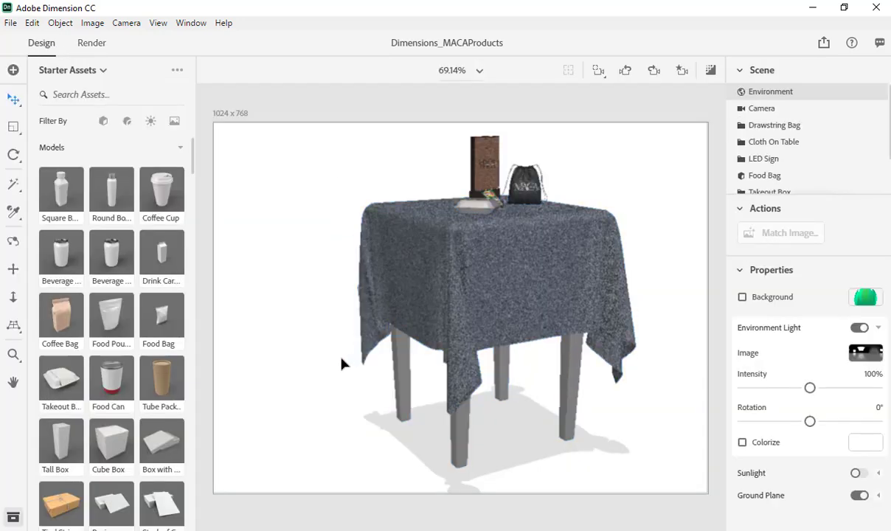
# Step: Browse the starter asset models, from packaging through signs and splashes to primitive shapes
pyautogui.scroll(-10, 108, 358)
pyautogui.scroll(-6, 142, 355)
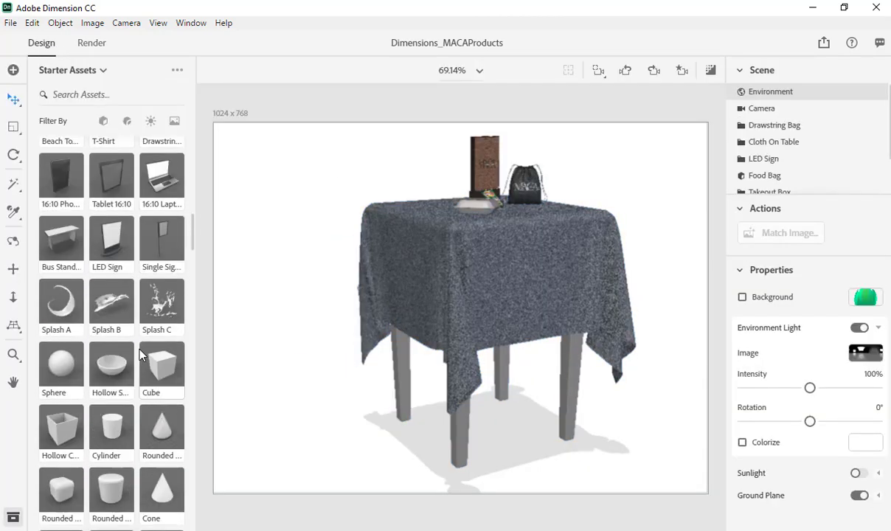
pyautogui.scroll(-4, 142, 353)
pyautogui.scroll(-8, 139, 346)
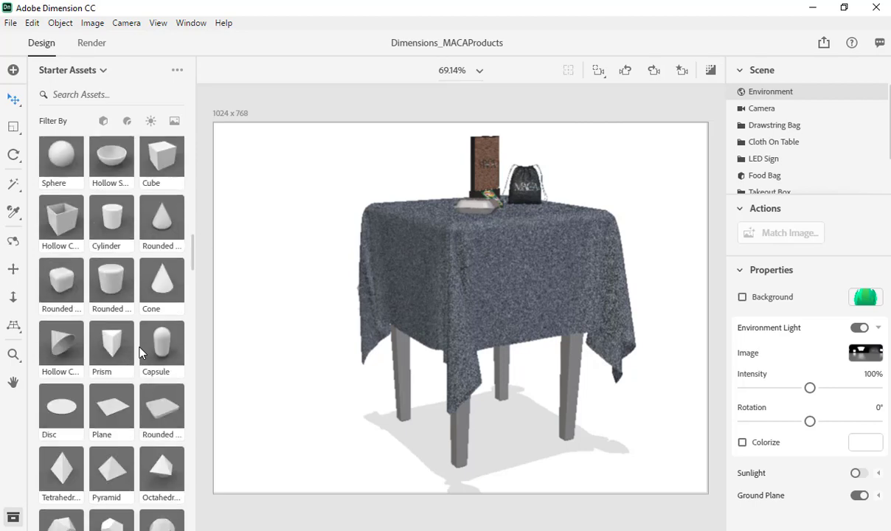
pyautogui.scroll(15, 138, 350)
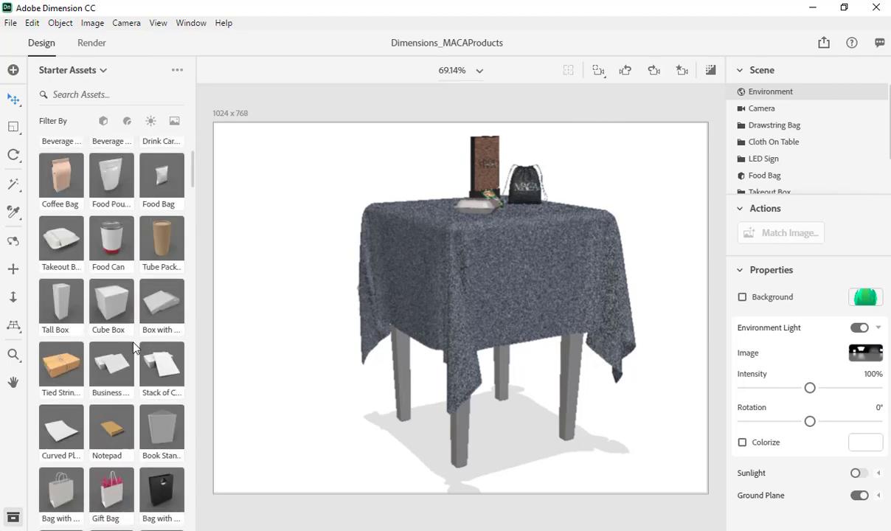
pyautogui.scroll(3, 137, 348)
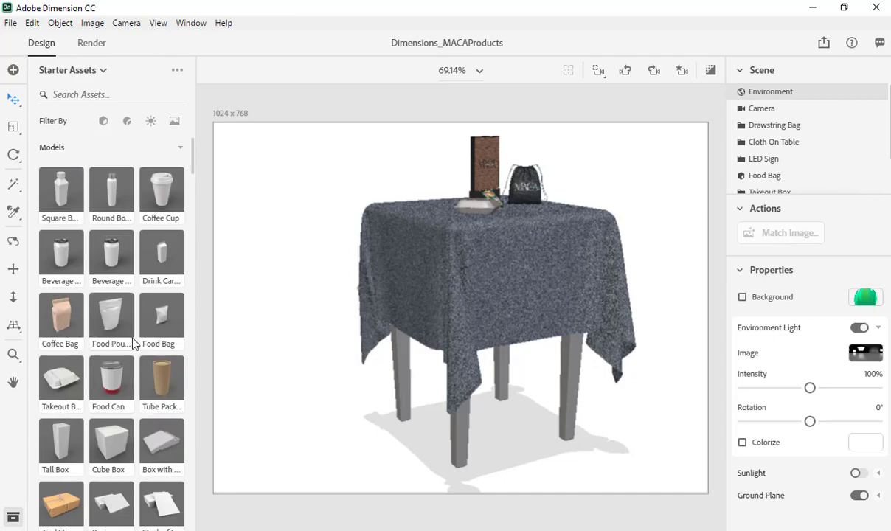
# Step: Close Adobe Dimension, put the browser away and switch to the product scene in Cinema 4D
pyautogui.click(843, 8)
pyautogui.moveTo(842, 42); pyautogui.dragTo(660, 56)
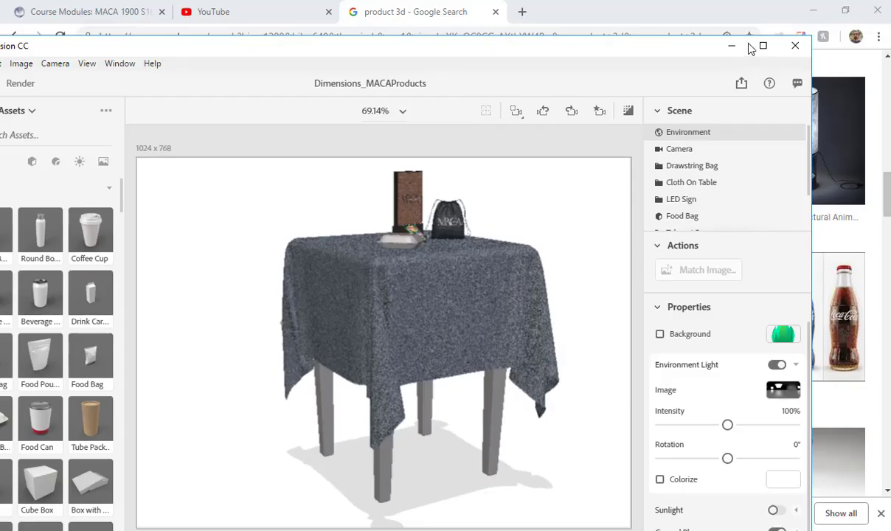
pyautogui.click(795, 46)
pyautogui.click(452, 273)
pyautogui.click(816, 11)
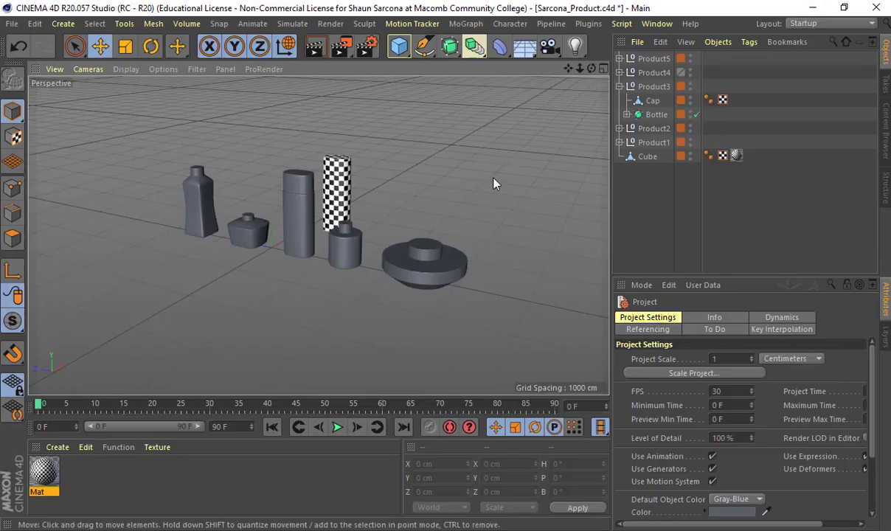
# Step: Inspect the product models up close in the perspective view and select the Product1 bottle
pyautogui.keyDown('alt'); pyautogui.moveTo(480, 161); pyautogui.dragTo(414, 183); pyautogui.keyUp('alt')
pyautogui.keyDown('alt'); pyautogui.moveTo(415, 178); pyautogui.dragTo(432, 233, button='middle'); pyautogui.keyUp('alt')
pyautogui.keyDown('alt'); pyautogui.moveTo(404, 233); pyautogui.dragTo(428, 236, button='right'); pyautogui.keyUp('alt')
pyautogui.keyDown('alt'); pyautogui.moveTo(428, 235); pyautogui.dragTo(431, 204); pyautogui.keyUp('alt')
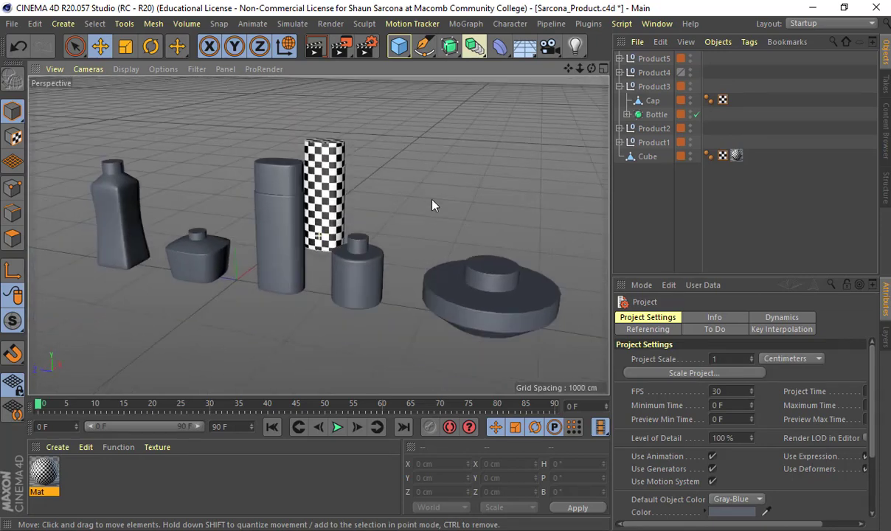
pyautogui.keyDown('alt'); pyautogui.moveTo(432, 203); pyautogui.dragTo(458, 204, button='right'); pyautogui.keyUp('alt')
pyautogui.keyDown('alt'); pyautogui.moveTo(457, 210); pyautogui.dragTo(452, 213); pyautogui.keyUp('alt')
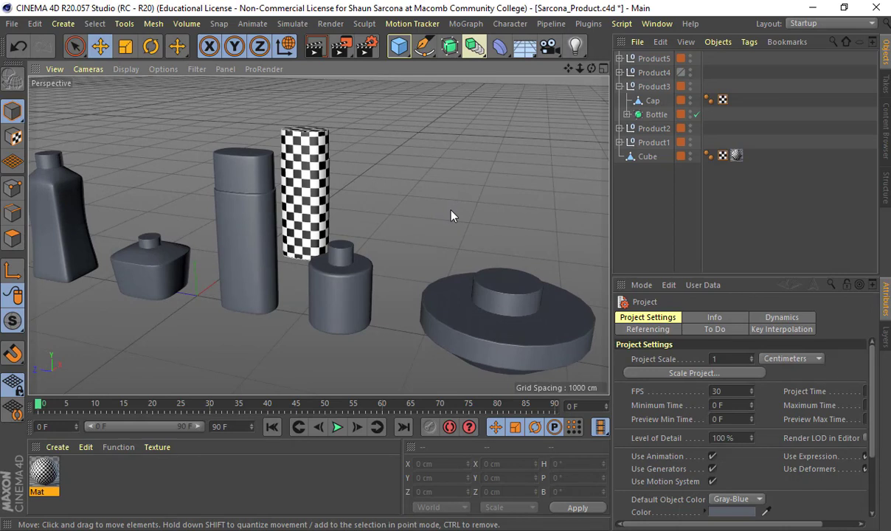
pyautogui.click(359, 292)
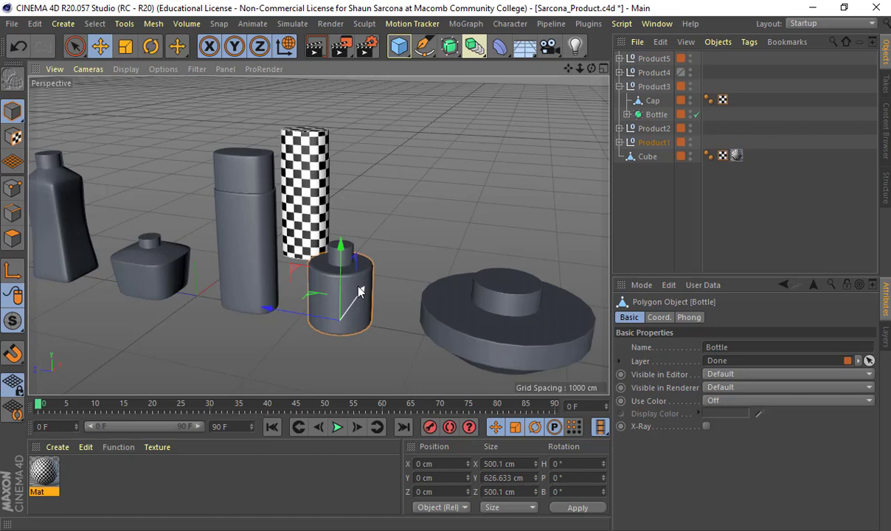
# Step: Inspect the row of modelled bottles, viewing the Product5 bottle and its cap up close and the whole line-up
pyautogui.click(254, 186)
pyautogui.keyDown('alt'); pyautogui.moveTo(183, 183); pyautogui.dragTo(375, 207, button='middle'); pyautogui.keyUp('alt')
pyautogui.click(219, 199)
pyautogui.click(298, 216)
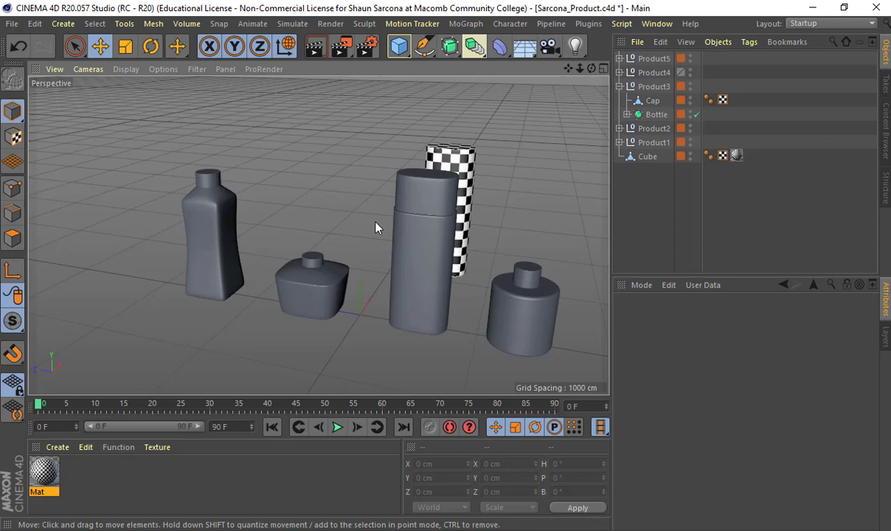
pyautogui.click(330, 267)
pyautogui.keyDown('alt'); pyautogui.moveTo(329, 267); pyautogui.dragTo(389, 245, button='right'); pyautogui.keyUp('alt')
pyautogui.keyDown('alt'); pyautogui.moveTo(292, 291); pyautogui.dragTo(315, 127); pyautogui.keyUp('alt')
pyautogui.click(314, 128)
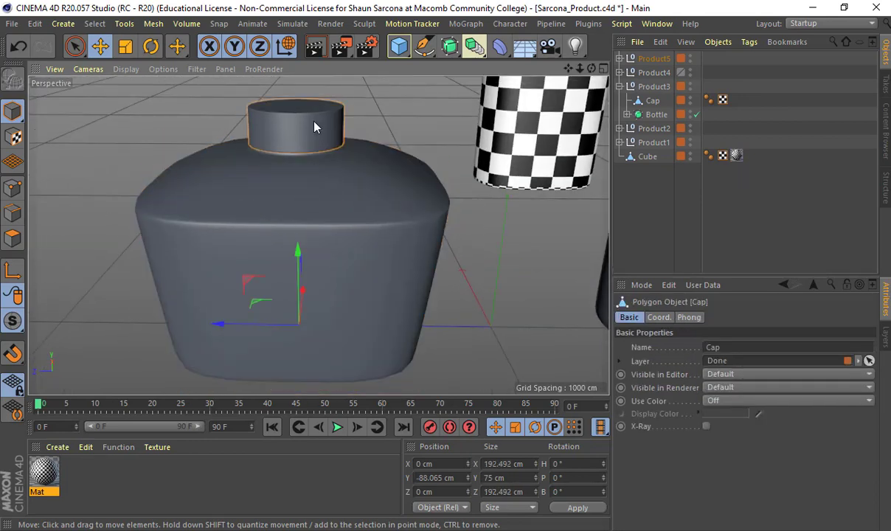
pyautogui.scroll(-10, 499, 255)
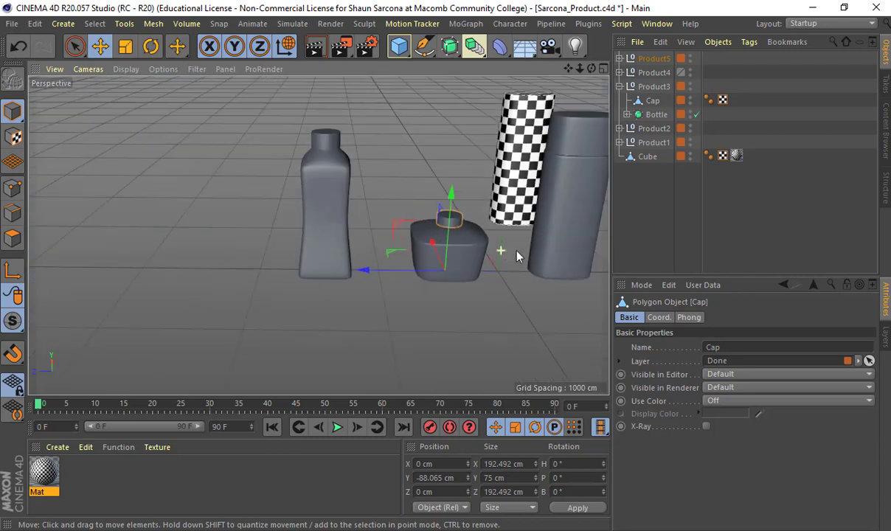
pyautogui.keyDown('alt'); pyautogui.moveTo(432, 247); pyautogui.dragTo(369, 252, button='middle'); pyautogui.keyUp('alt')
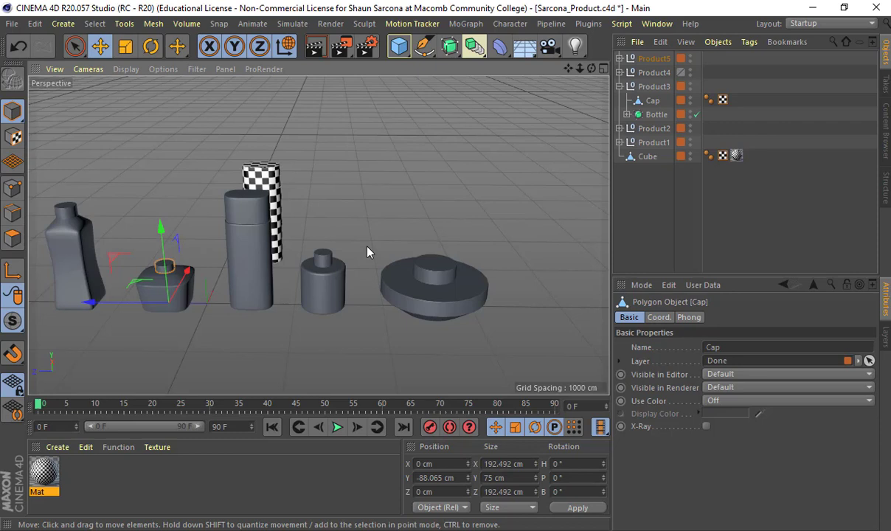
# Step: Create a new empty project
pyautogui.click(12, 24)
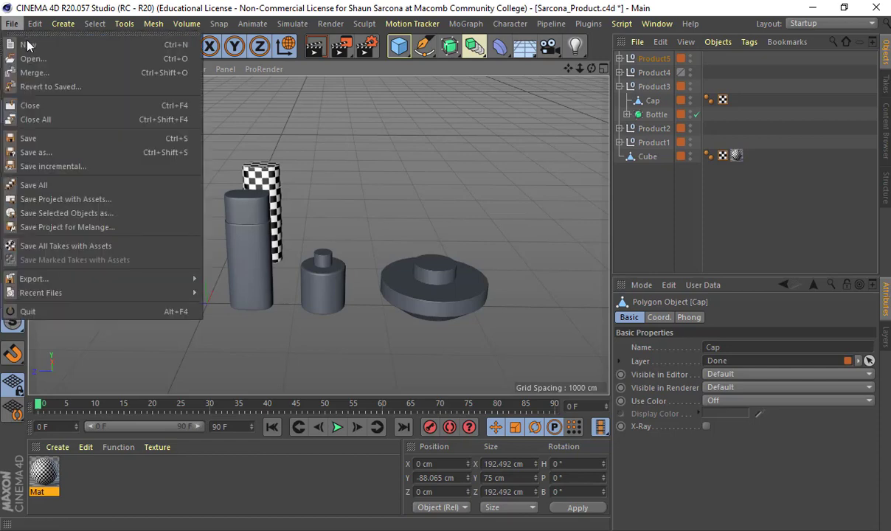
pyautogui.click(30, 43)
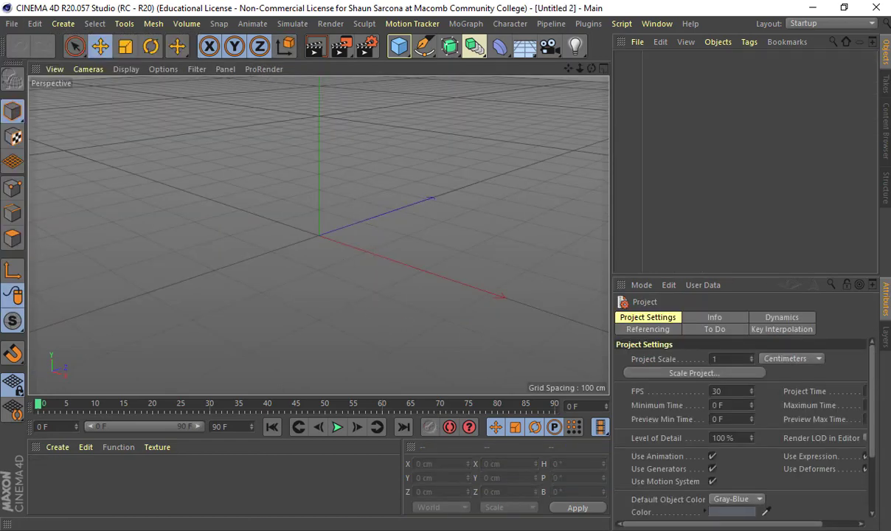
# Step: Switch to the web browser and open the "Care For Water Products 3D model" wireframe picture at full size
pyautogui.click(394, 479)
pyautogui.scroll(9, 373, 342)
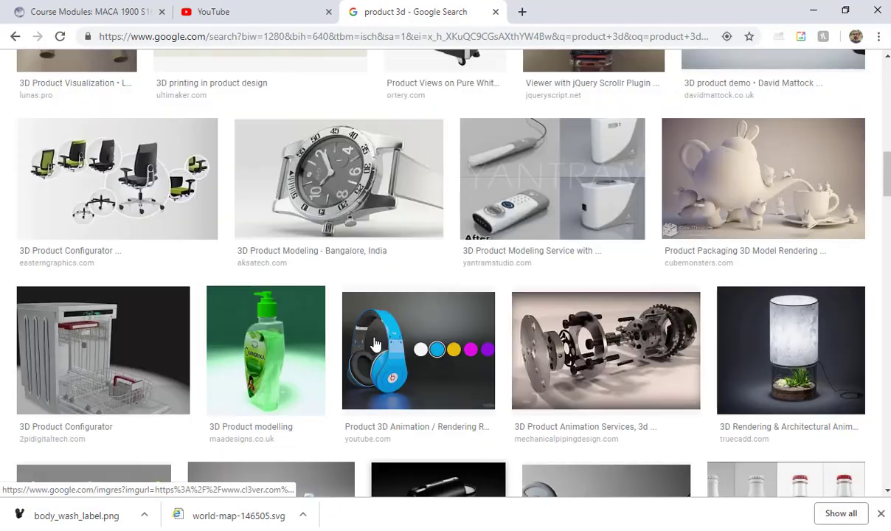
pyautogui.scroll(4, 376, 339)
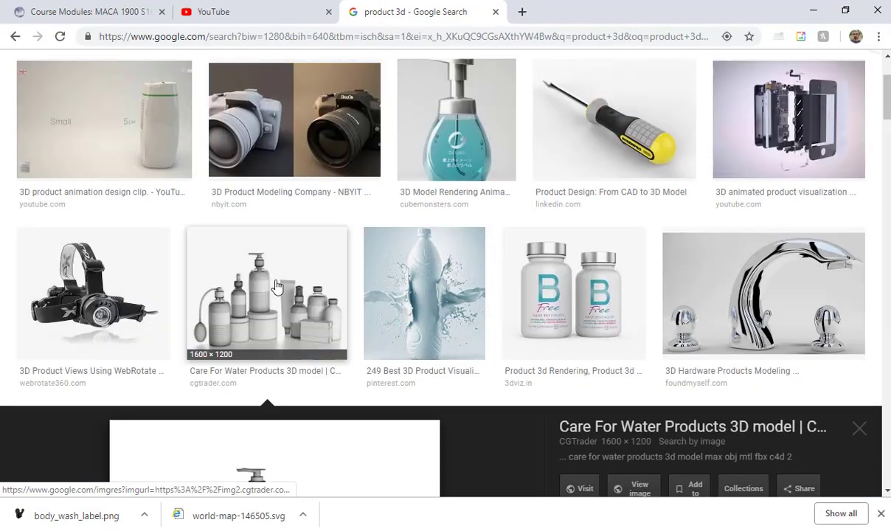
pyautogui.click(251, 278)
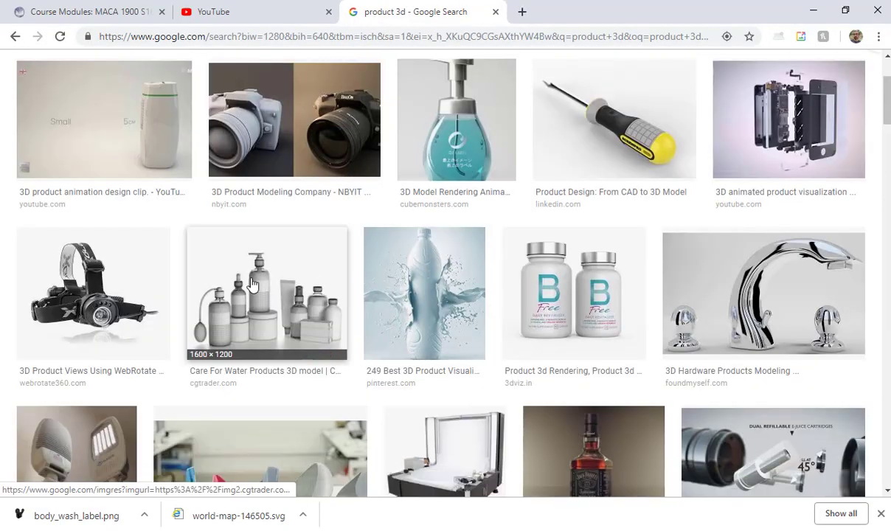
pyautogui.click(310, 276)
pyautogui.scroll(-1, 374, 277)
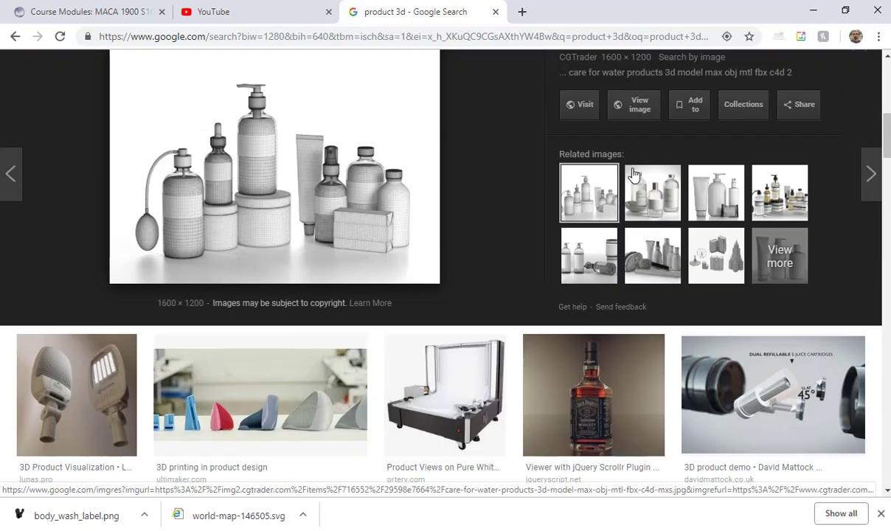
pyautogui.click(647, 112)
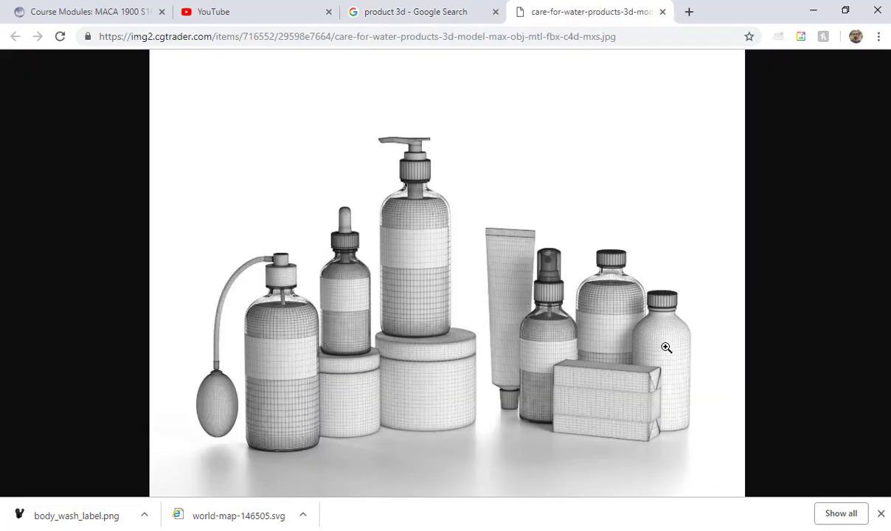
# Step: Enlarge the wireframe picture around the plain capped bottle and bookmark the page
pyautogui.click(664, 341)
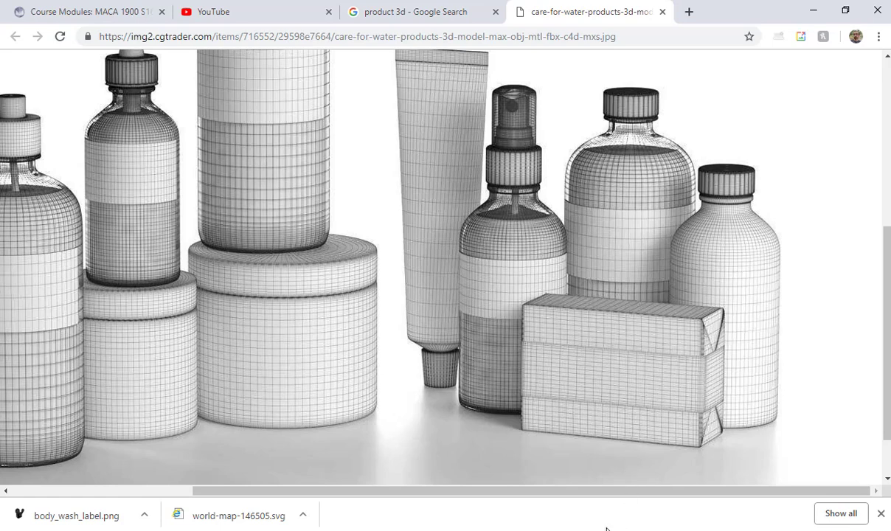
pyautogui.rightClick(732, 214)
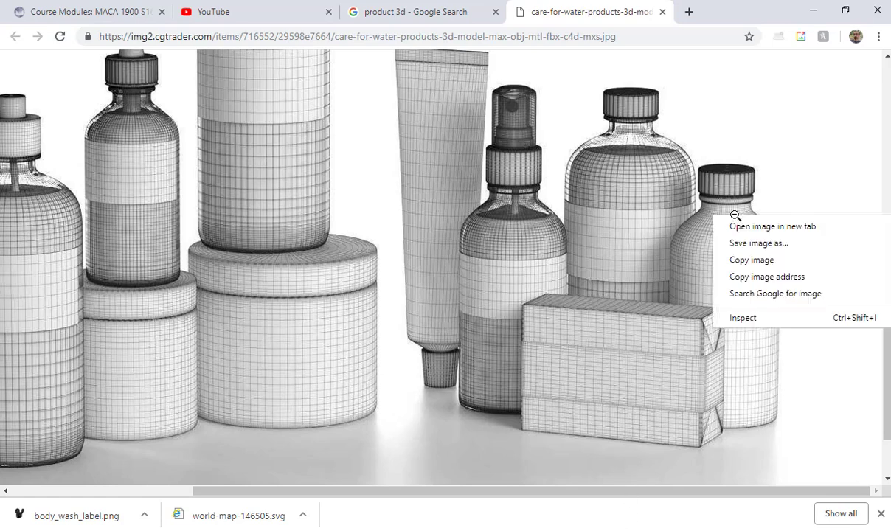
pyautogui.click(693, 188)
pyautogui.click(694, 185)
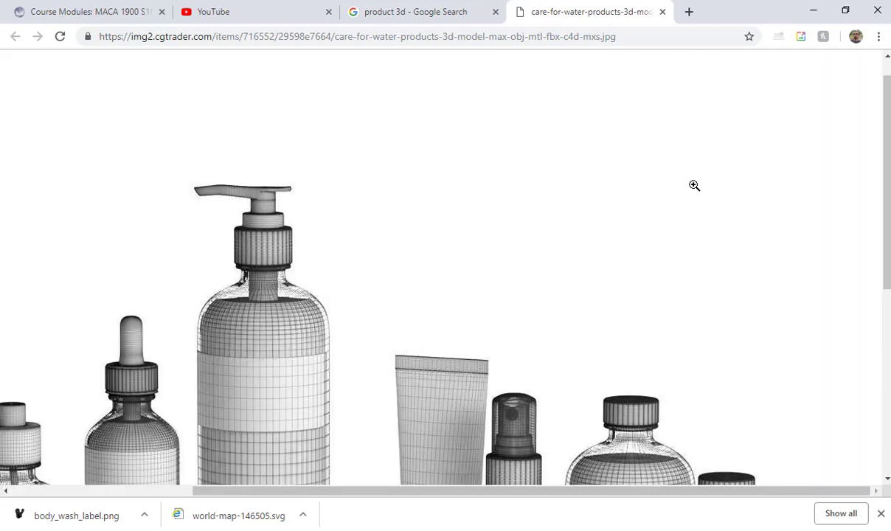
pyautogui.scroll(-5, 723, 249)
pyautogui.hotkey('ctrl', 'd')
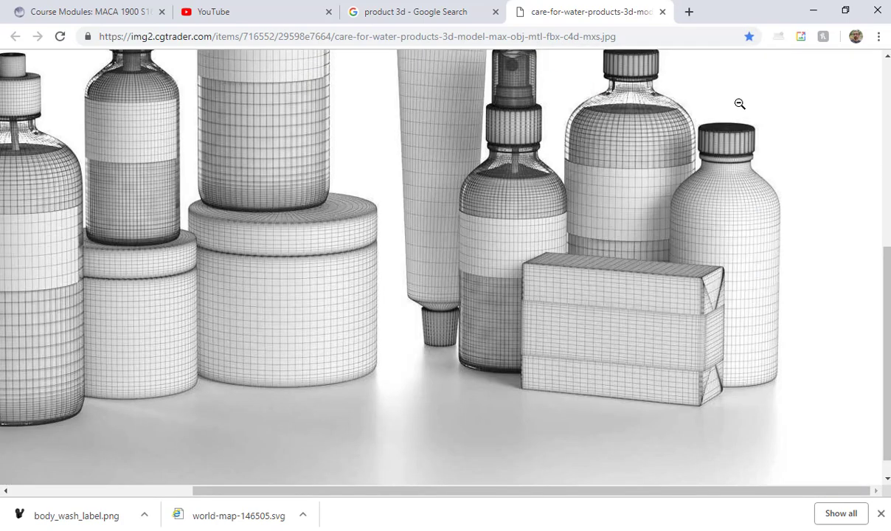
# Step: Mark the central axis of the plain capped bottle with a straight vertical blue line and clear the annotation
pyautogui.hotkey('ctrl', 'shift', 'd')
pyautogui.moveTo(736, 118)
pyautogui.mouseDown()
pyautogui.moveTo(724, 134)
pyautogui.moveTo(726, 387)
pyautogui.mouseUp()
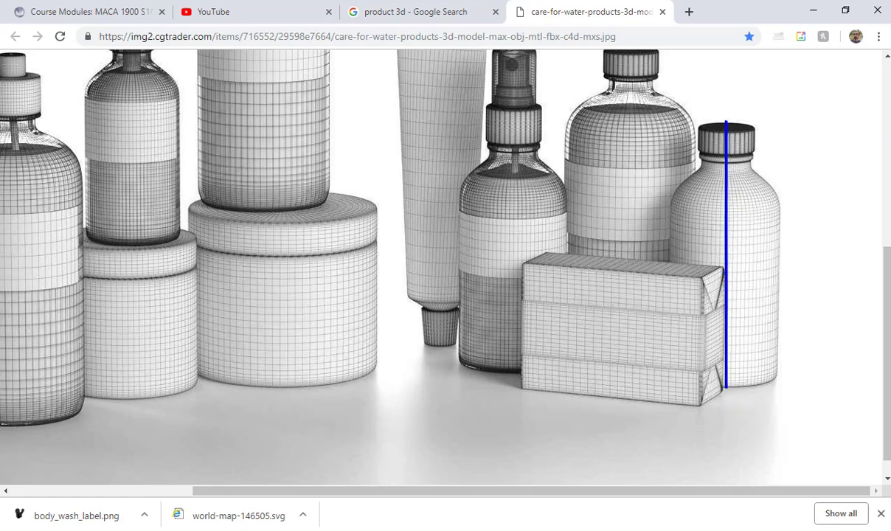
pyautogui.press('Escape')
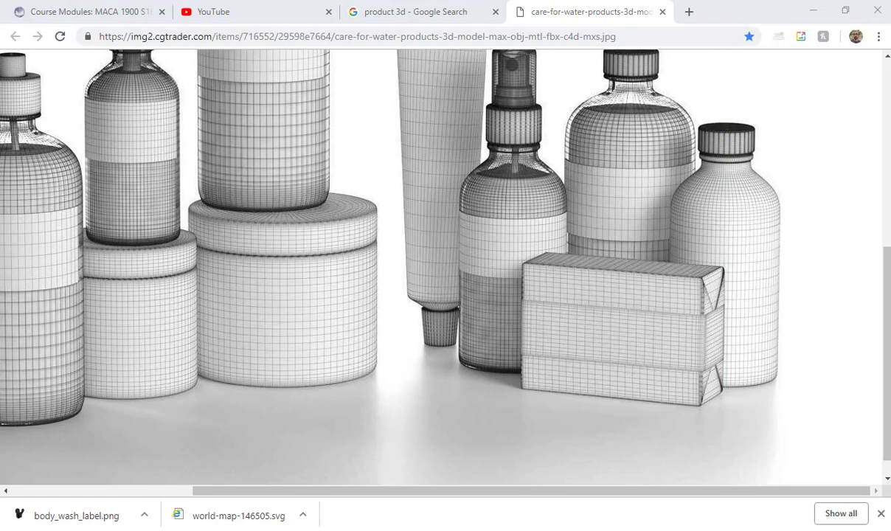
# Step: Trace half of the plain bottle's profile in red, scribble over its centre line, cross out the cap and clear the annotations
pyautogui.moveTo(728, 126); pyautogui.dragTo(733, 381)
pyautogui.moveTo(721, 127)
pyautogui.mouseDown()
pyautogui.moveTo(699, 133)
pyautogui.moveTo(702, 163)
pyautogui.moveTo(672, 210)
pyautogui.moveTo(671, 333)
pyautogui.moveTo(680, 378)
pyautogui.moveTo(683, 370)
pyautogui.moveTo(735, 387)
pyautogui.mouseUp()
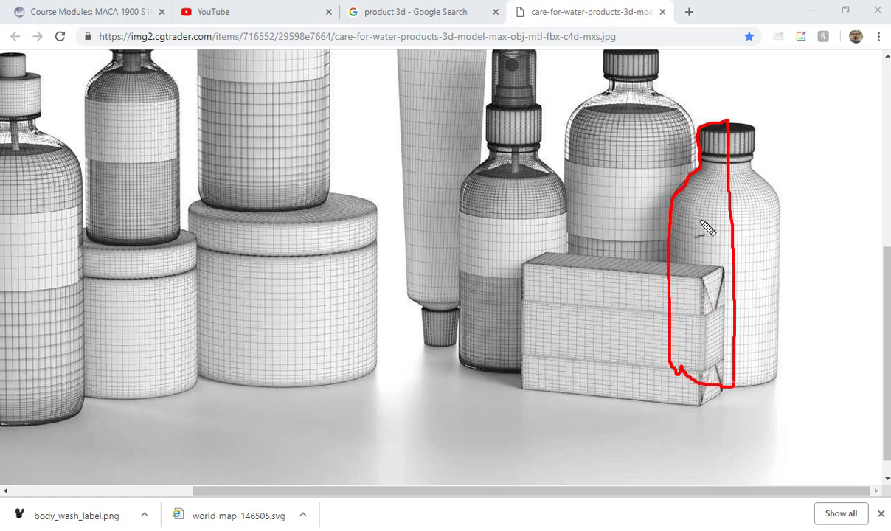
pyautogui.moveTo(721, 146)
pyautogui.mouseDown()
pyautogui.moveTo(742, 191)
pyautogui.moveTo(700, 251)
pyautogui.moveTo(750, 304)
pyautogui.moveTo(724, 365)
pyautogui.moveTo(745, 372)
pyautogui.mouseUp()
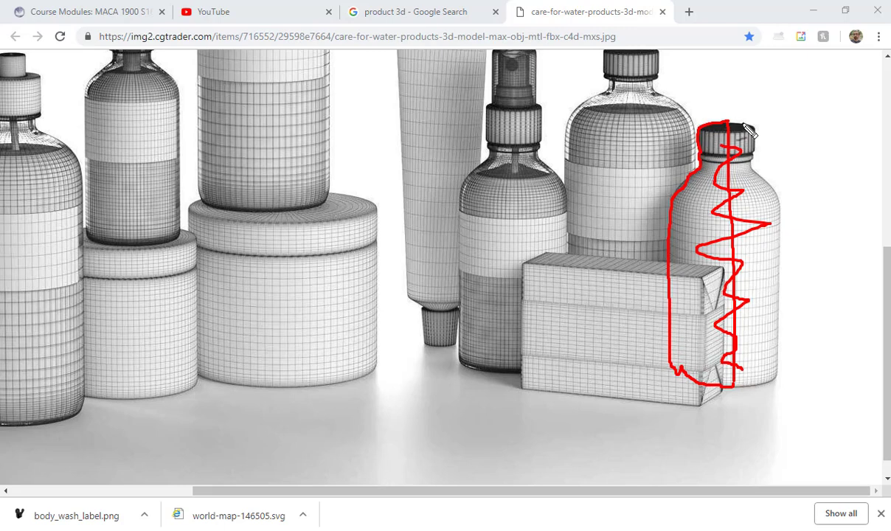
pyautogui.moveTo(689, 112); pyautogui.dragTo(748, 153)
pyautogui.moveTo(739, 118); pyautogui.dragTo(695, 166)
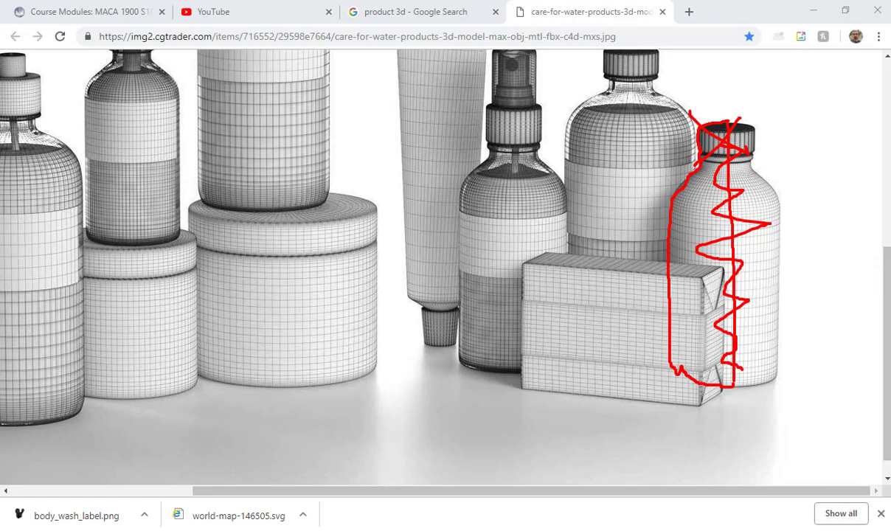
pyautogui.press('Escape')
pyautogui.scroll(1, 761, 140)
pyautogui.scroll(1, 700, 192)
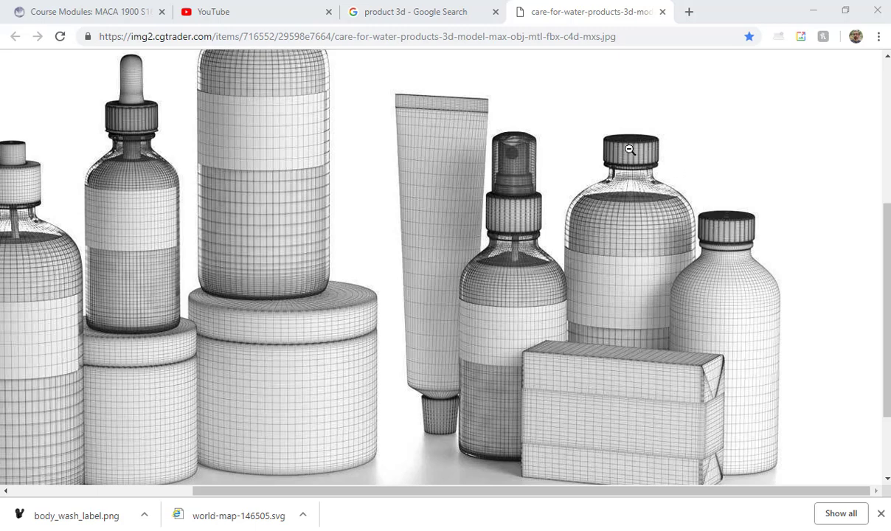
# Step: Return to Cinema 4D and maximise the Right view of the empty project
pyautogui.click(812, 10)
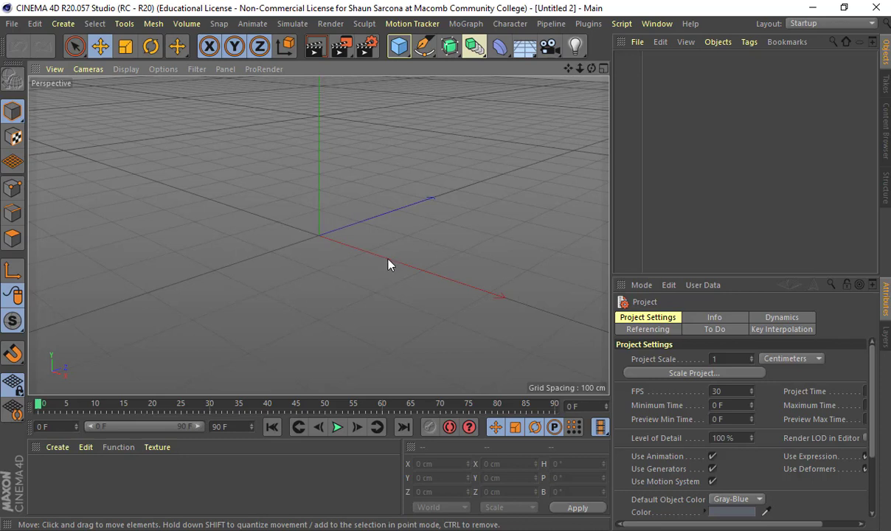
pyautogui.middleClick(394, 221)
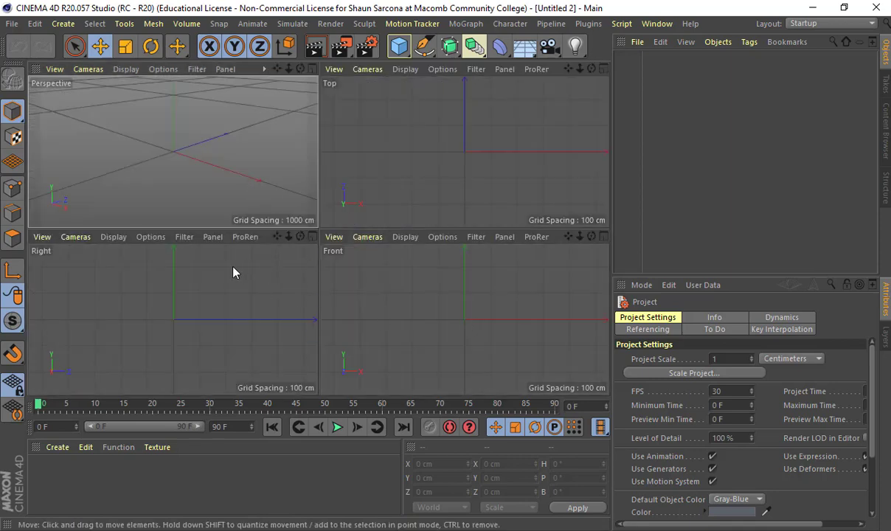
pyautogui.middleClick(227, 321)
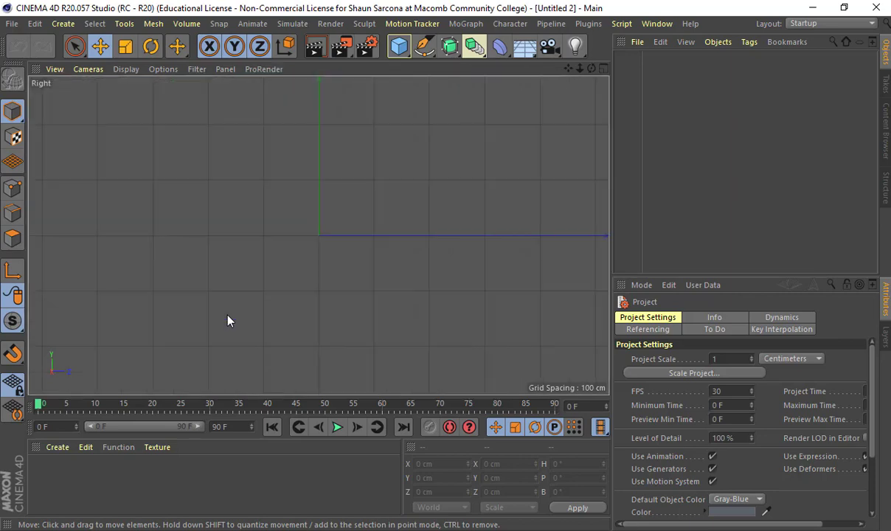
pyautogui.middleClick(376, 248)
pyautogui.middleClick(246, 279)
pyautogui.keyDown('alt'); pyautogui.moveTo(343, 205); pyautogui.dragTo(373, 287, button='middle'); pyautogui.keyUp('alt')
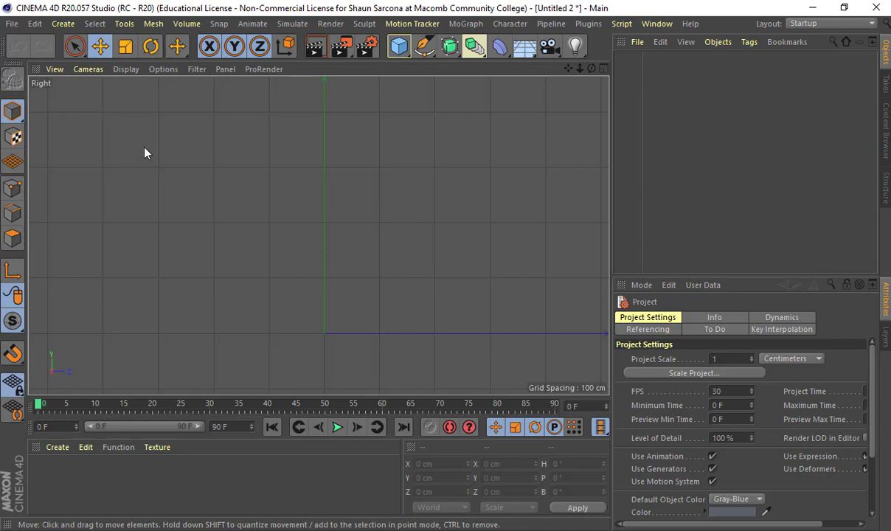
# Step: Look through the available spline drawing tools and spline primitives
pyautogui.click(63, 24)
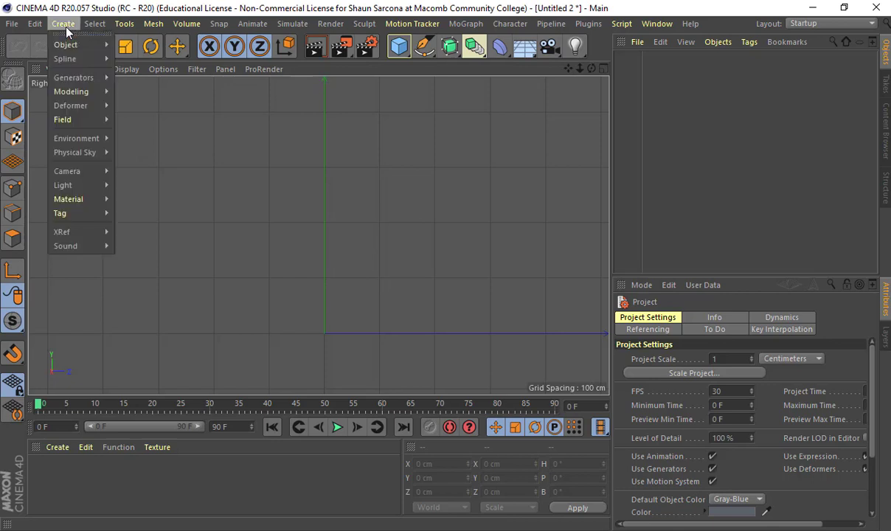
pyautogui.moveTo(65, 59)
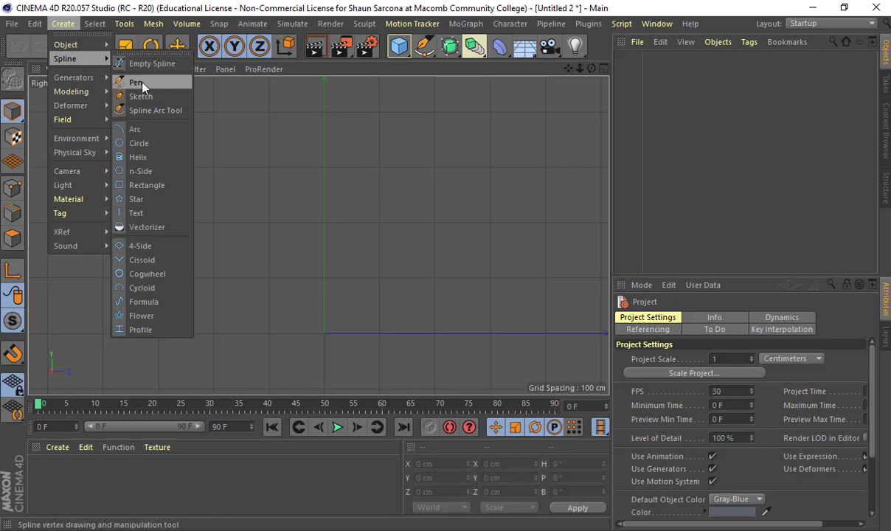
pyautogui.click(420, 45)
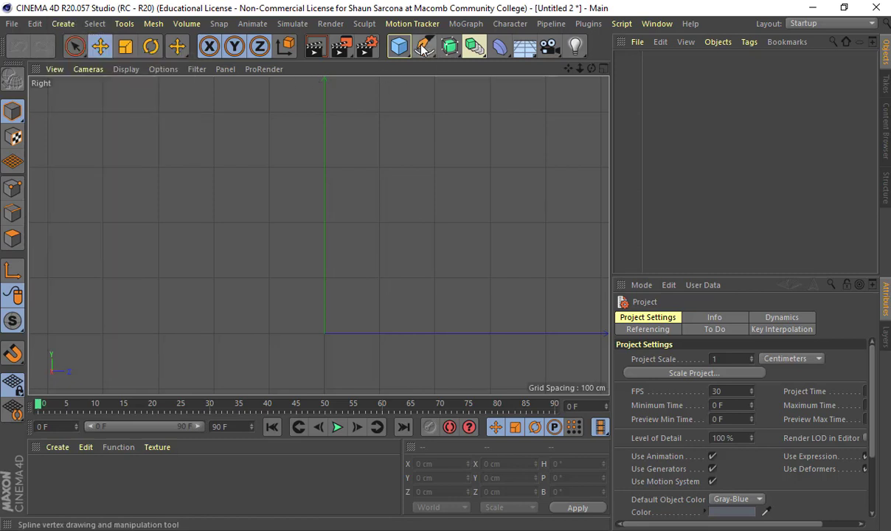
pyautogui.click(423, 48)
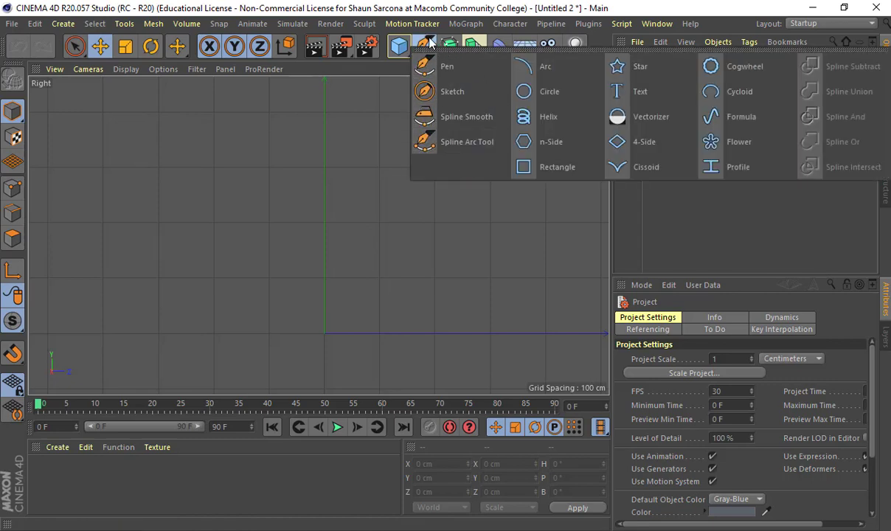
pyautogui.click(429, 43)
# Step: Draw a winding open trial spline of curved Bezier points with the Pen tool in the Right view
pyautogui.click(426, 48)
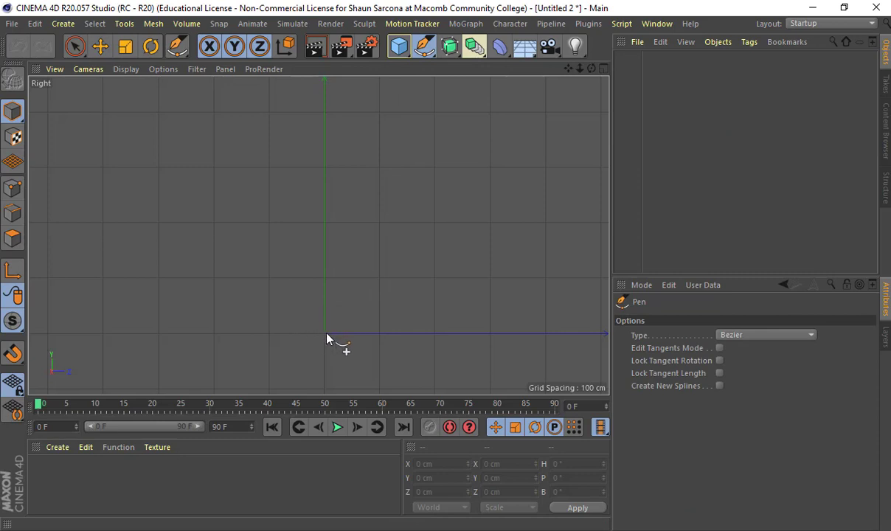
pyautogui.moveTo(174, 244); pyautogui.dragTo(175, 220)
pyautogui.moveTo(191, 169); pyautogui.dragTo(232, 146)
pyautogui.moveTo(294, 148); pyautogui.dragTo(328, 182)
pyautogui.moveTo(298, 214); pyautogui.dragTo(238, 205)
pyautogui.moveTo(233, 220); pyautogui.dragTo(241, 262)
pyautogui.moveTo(269, 281); pyautogui.dragTo(358, 255)
pyautogui.moveTo(334, 248); pyautogui.dragTo(313, 250)
pyautogui.moveTo(298, 249); pyautogui.dragTo(303, 229)
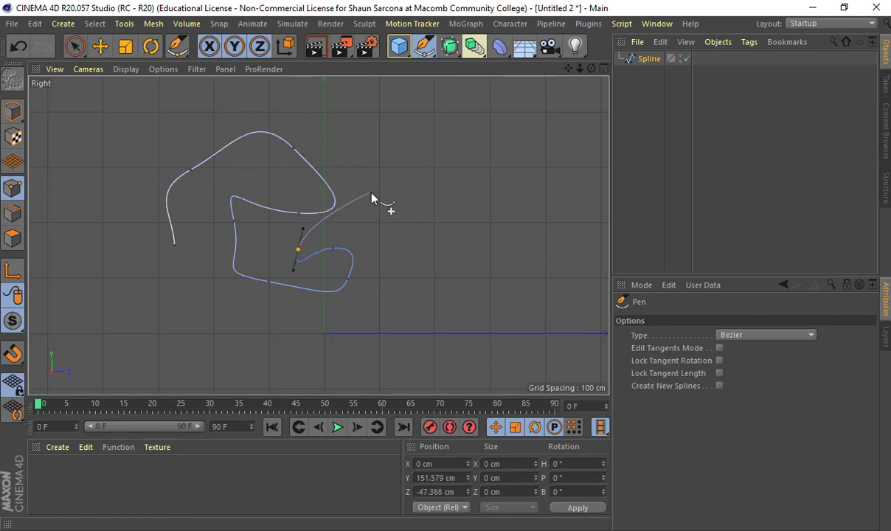
# Step: Leave the Pen tool and delete the trial spline
pyautogui.press('e')
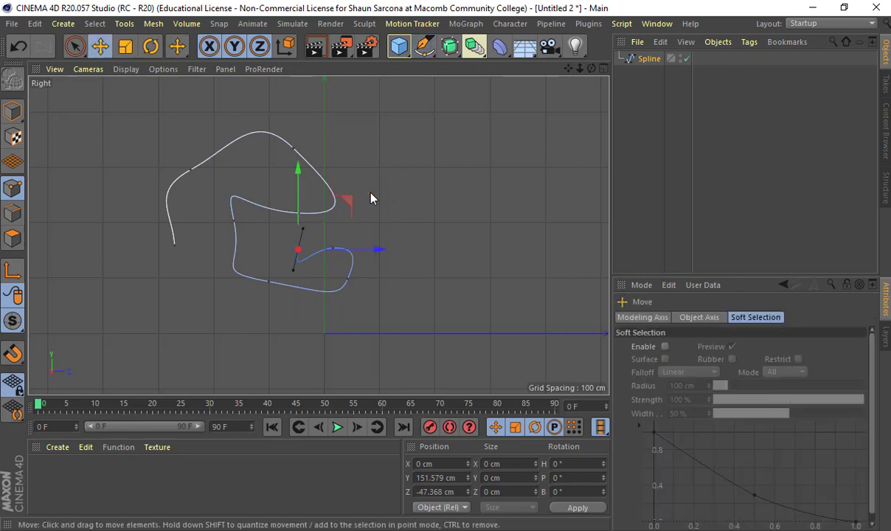
pyautogui.click(646, 63)
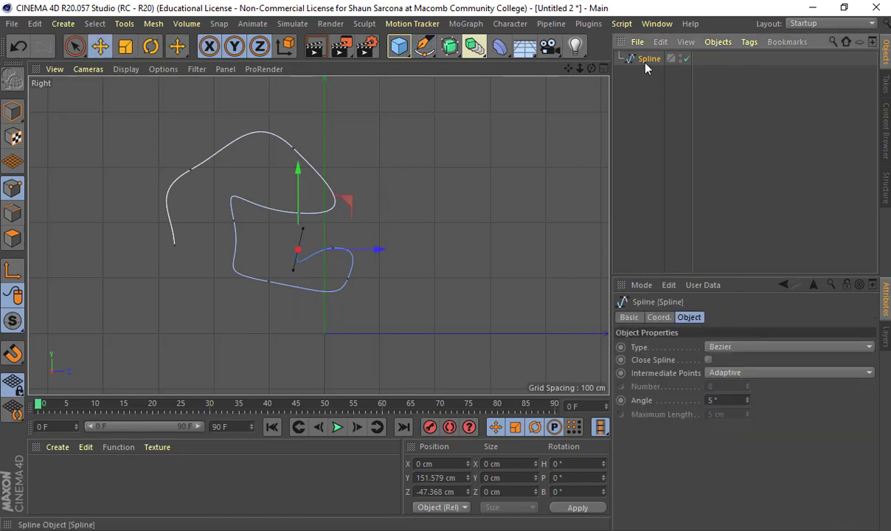
pyautogui.press('Delete')
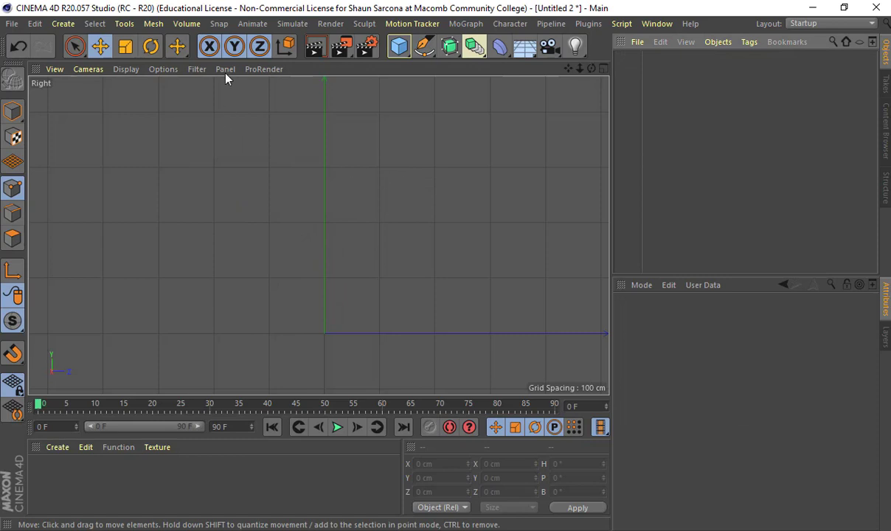
# Step: Try drawing the bottle's half profile from the origin with curved Bezier Pen points, and delete the trial spline
pyautogui.click(424, 46)
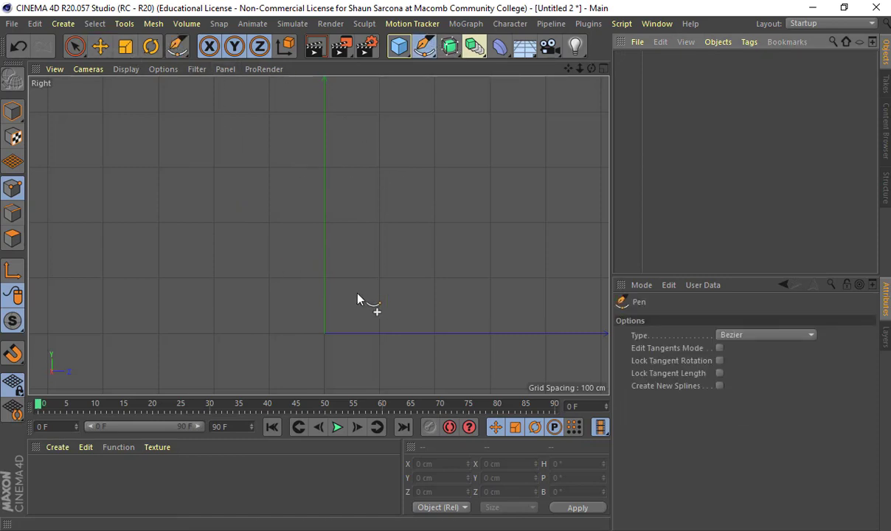
pyautogui.click(325, 337)
pyautogui.moveTo(192, 334); pyautogui.dragTo(155, 317)
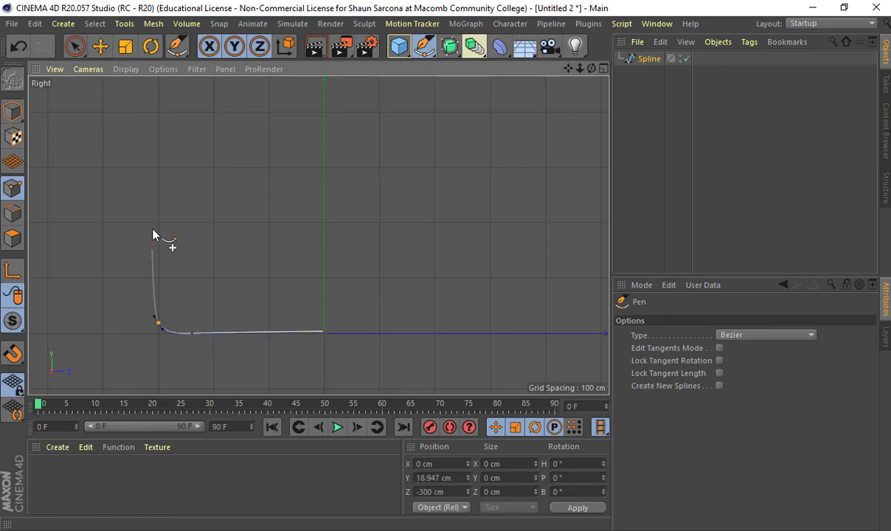
pyautogui.click(154, 204)
pyautogui.moveTo(186, 84); pyautogui.dragTo(188, 78)
pyautogui.keyDown('alt'); pyautogui.moveTo(207, 127); pyautogui.dragTo(202, 195, button='middle'); pyautogui.keyUp('alt')
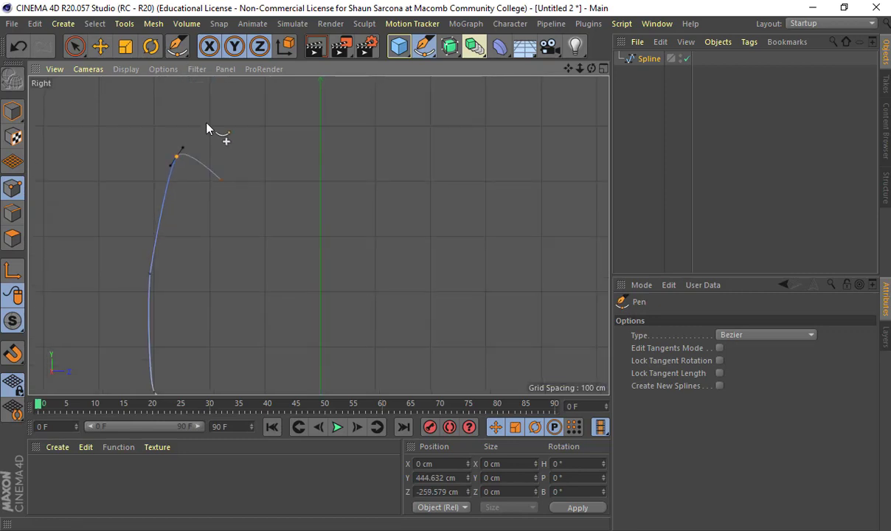
pyautogui.moveTo(224, 87); pyautogui.dragTo(241, 83)
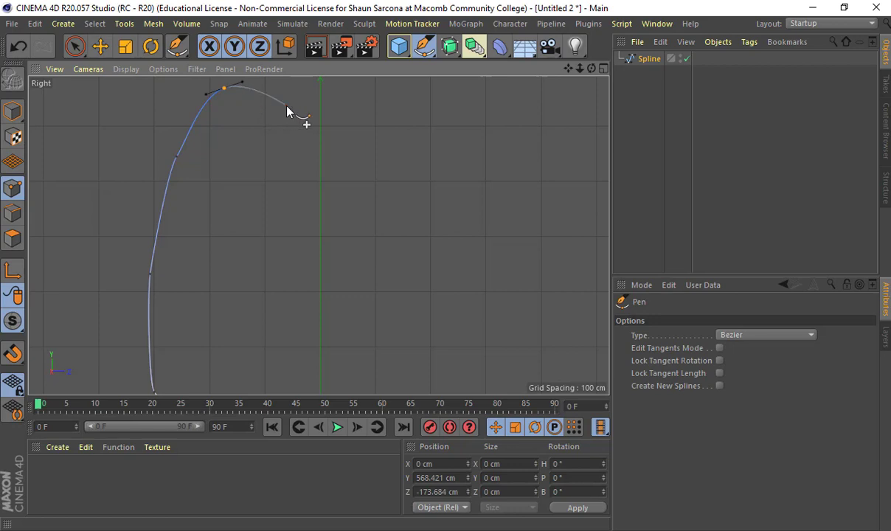
pyautogui.scroll(-3, 294, 128)
pyautogui.keyDown('alt'); pyautogui.moveTo(292, 159); pyautogui.dragTo(292, 176, button='middle'); pyautogui.keyUp('alt')
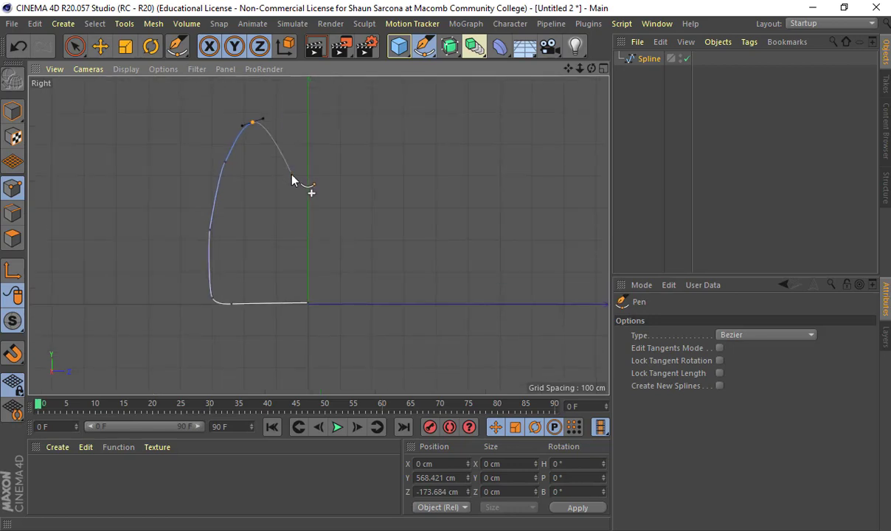
pyautogui.hotkey('ctrl', 'z')
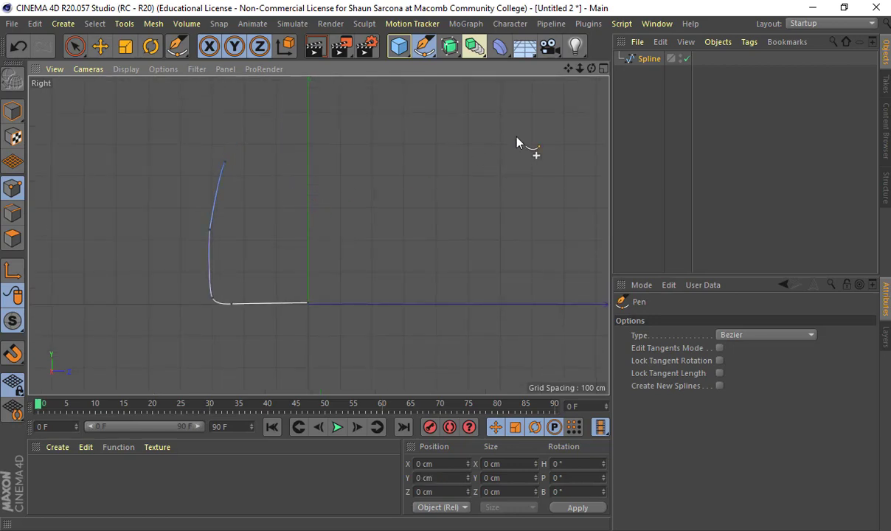
pyautogui.press('Delete')
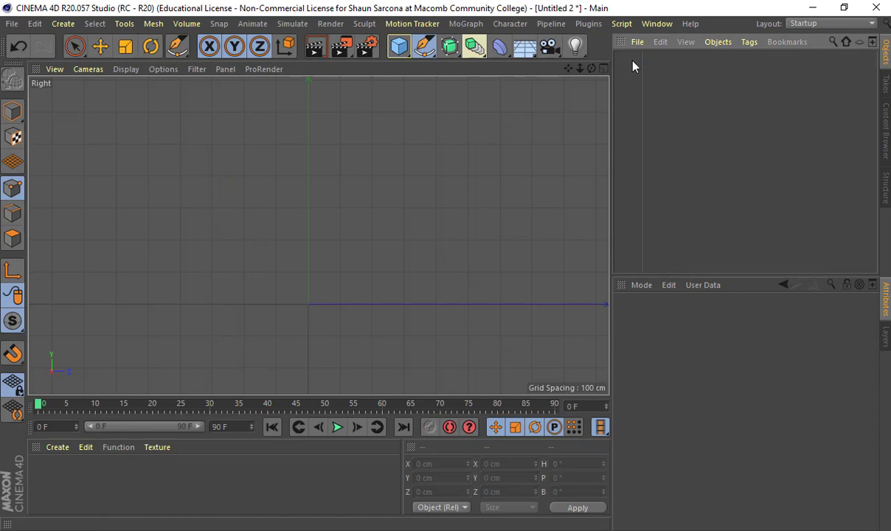
# Step: Restart the Pen tool and set its spline type to Linear
pyautogui.click(424, 46)
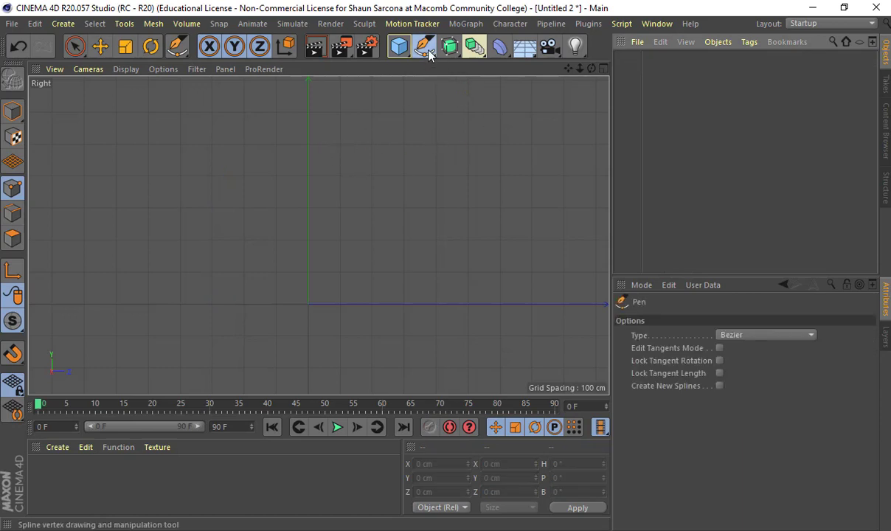
pyautogui.click(731, 337)
pyautogui.click(732, 351)
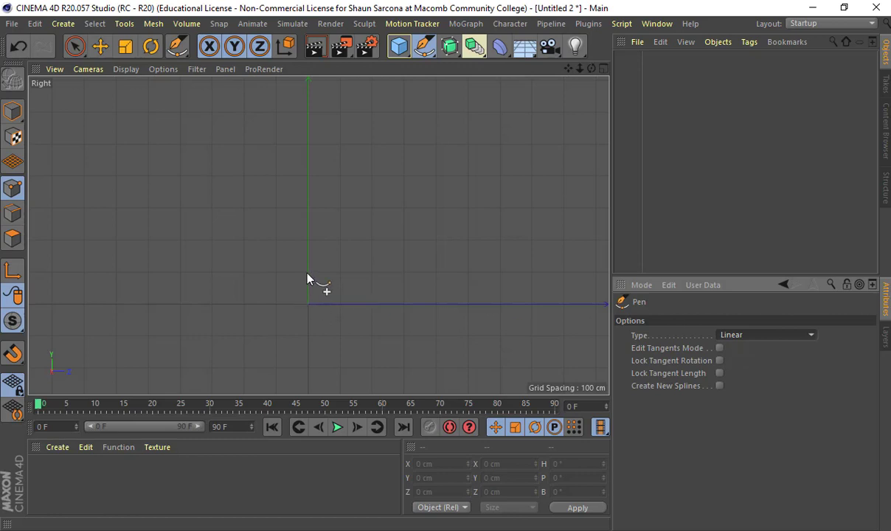
# Step: Frame the origin in the Right view and check the bottle shapes in the browser's reference image before returning to Cinema 4D
pyautogui.scroll(5, 308, 278)
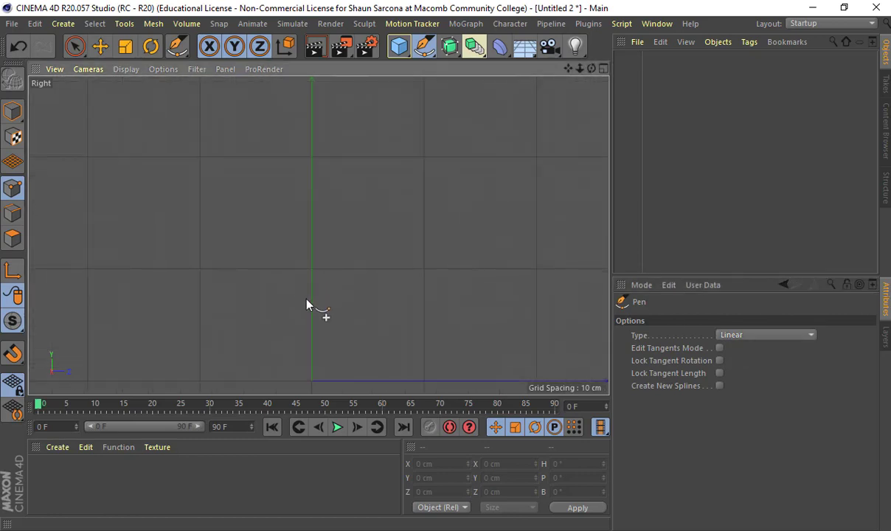
pyautogui.moveTo(306, 308); pyautogui.dragTo(355, 235, button='middle')
pyautogui.scroll(-3, 355, 235)
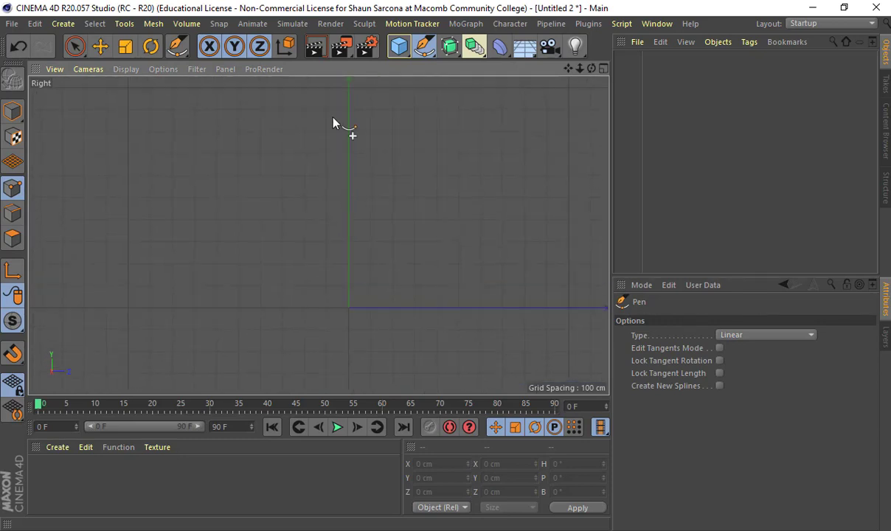
pyautogui.hotkey('alt', 'Tab')
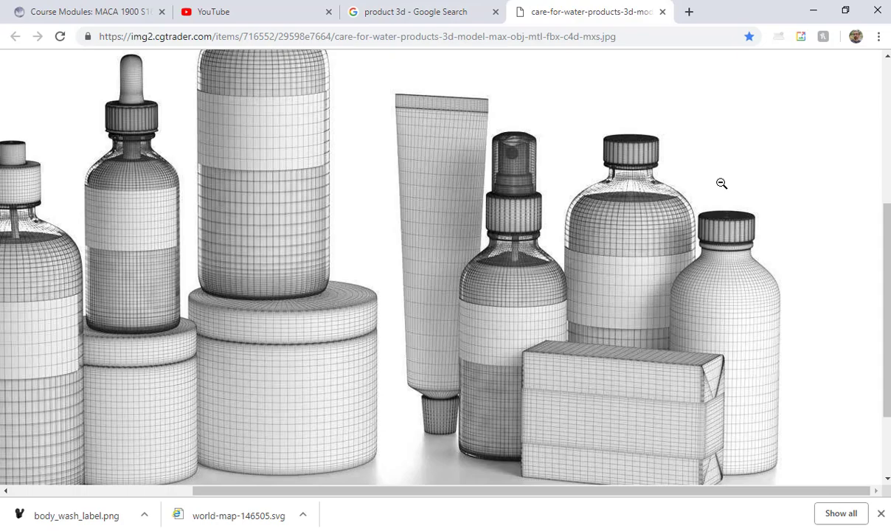
pyautogui.hotkey('alt', 'Tab')
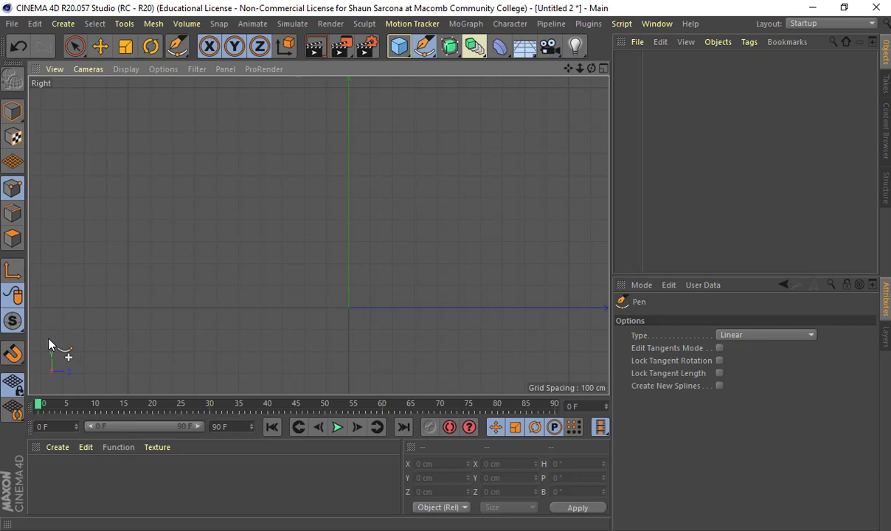
# Step: Enable snapping, and restore the maximised program window to a smaller, repositioned one
pyautogui.click(13, 356)
pyautogui.doubleClick(208, 7)
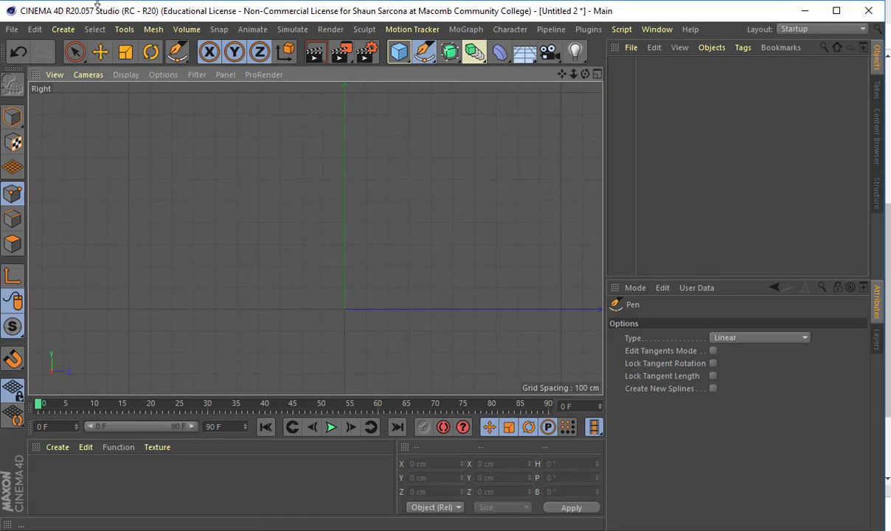
pyautogui.moveTo(100, 14); pyautogui.dragTo(121, 15)
pyautogui.moveTo(18, 52); pyautogui.dragTo(101, 50)
pyautogui.moveTo(234, 16); pyautogui.dragTo(194, 14)
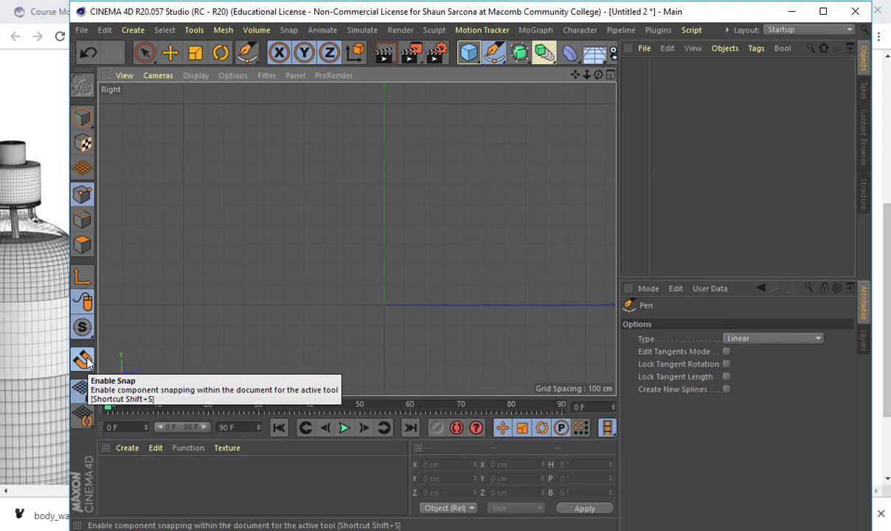
# Step: Enable Workplane Snap, Grid Point Snap and Grid Line Snap in the snapping options
pyautogui.click(84, 359)
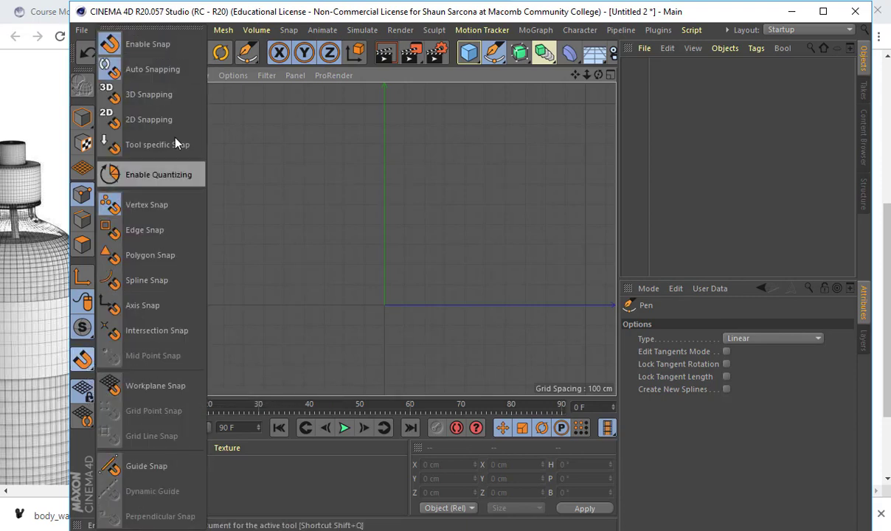
pyautogui.click(155, 389)
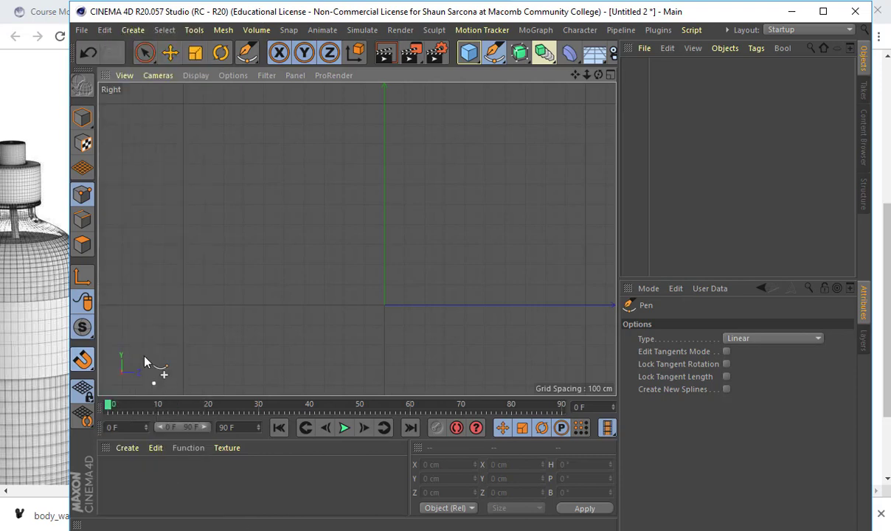
pyautogui.click(81, 350)
pyautogui.click(146, 412)
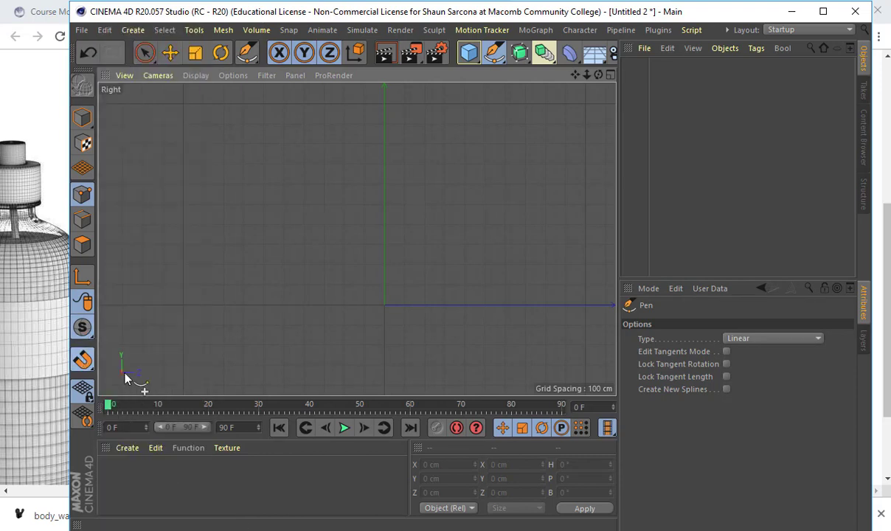
pyautogui.click(81, 350)
pyautogui.click(144, 435)
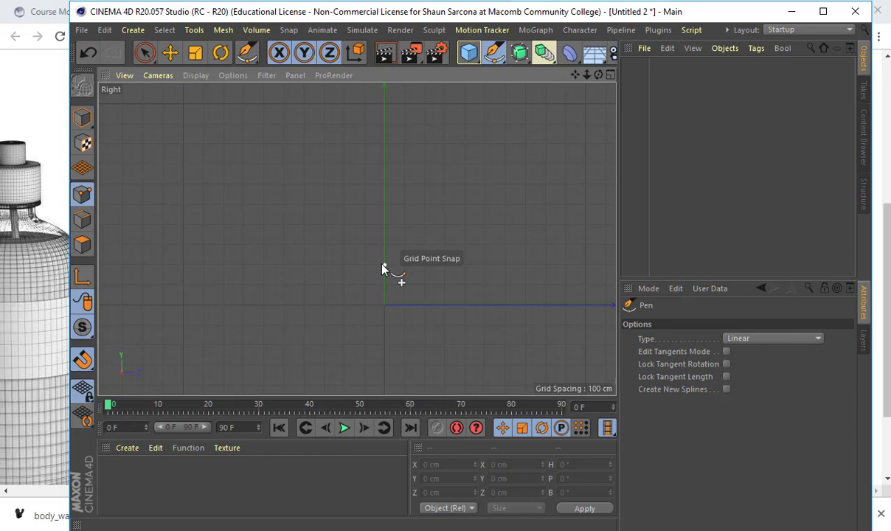
# Step: Draw the bottle's straight base with grid-snapped Pen points from the origin to Z -700 cm
pyautogui.scroll(-5, 382, 267)
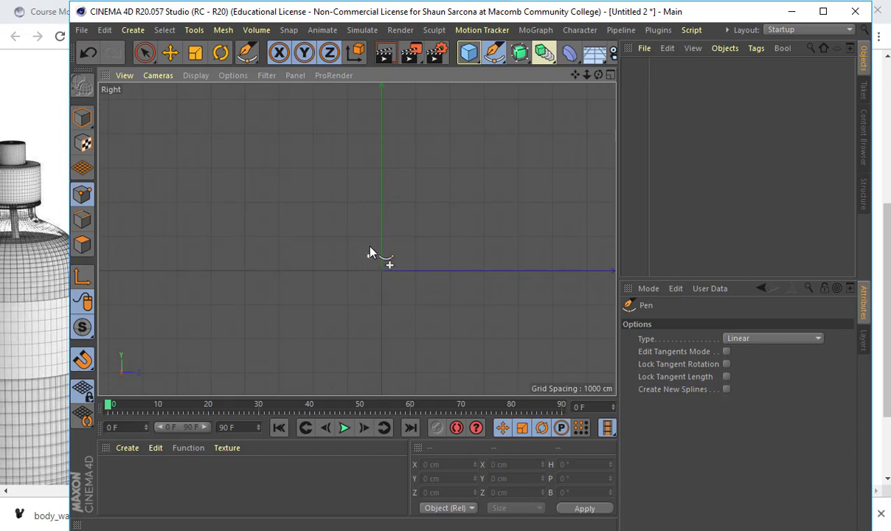
pyautogui.scroll(5, 368, 258)
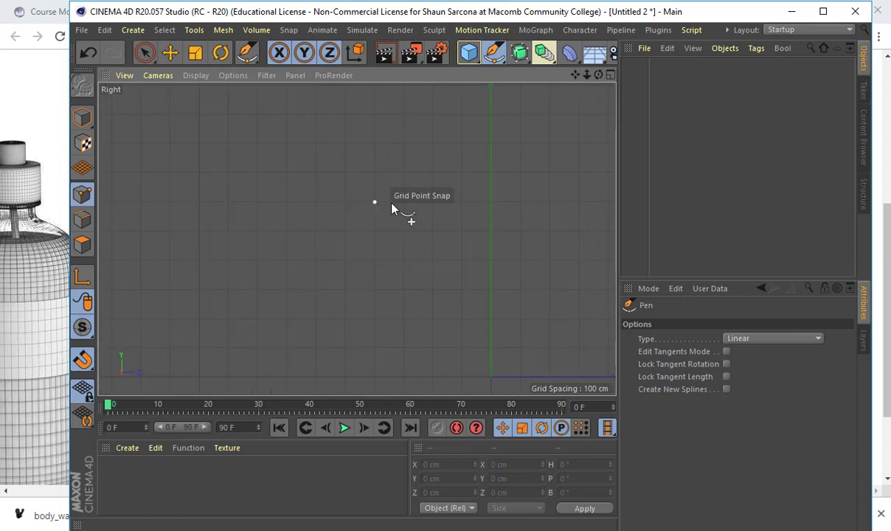
pyautogui.scroll(5, 391, 221)
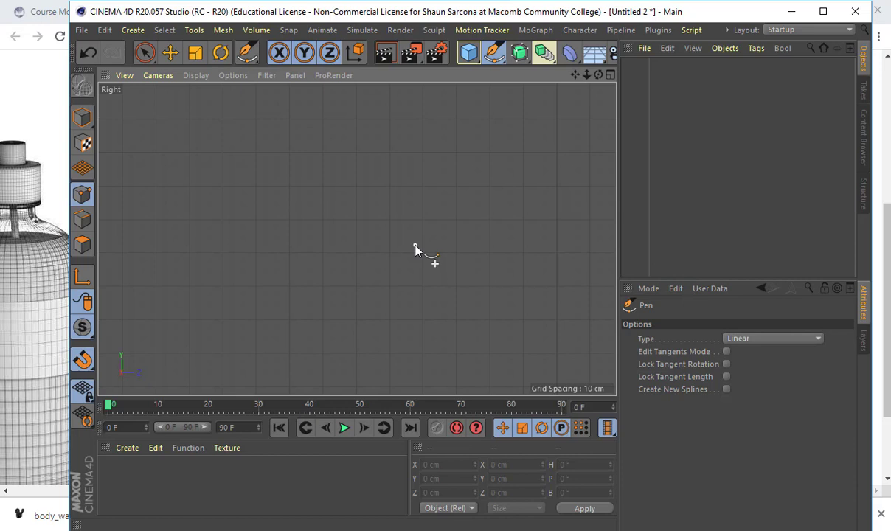
pyautogui.scroll(-5, 453, 252)
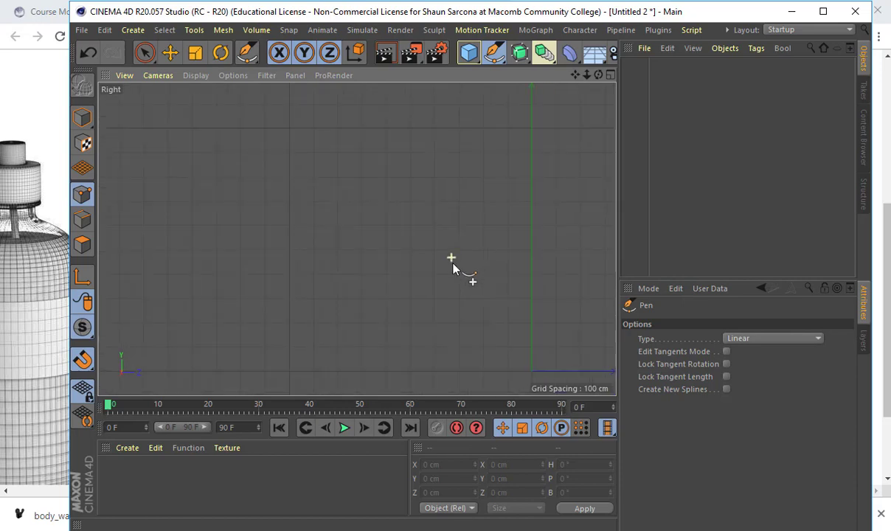
pyautogui.keyDown('alt'); pyautogui.moveTo(516, 326); pyautogui.dragTo(456, 275, button='middle'); pyautogui.keyUp('alt')
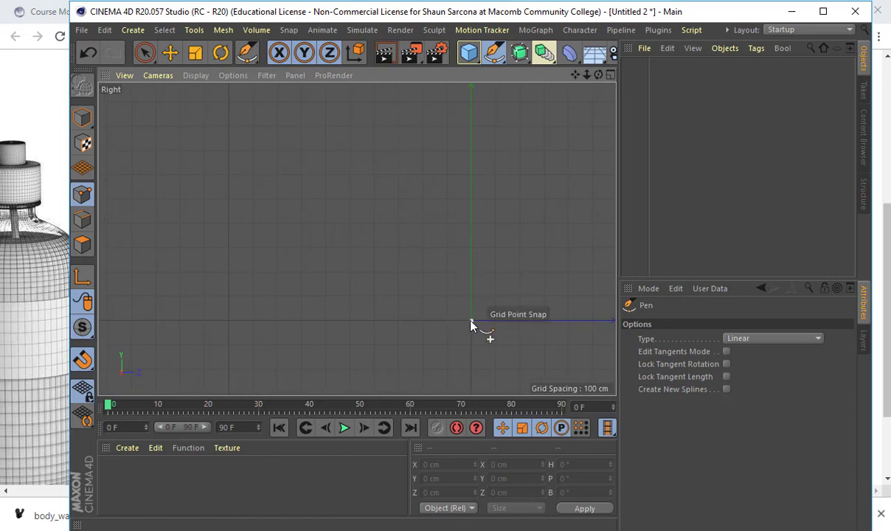
pyautogui.click(470, 320)
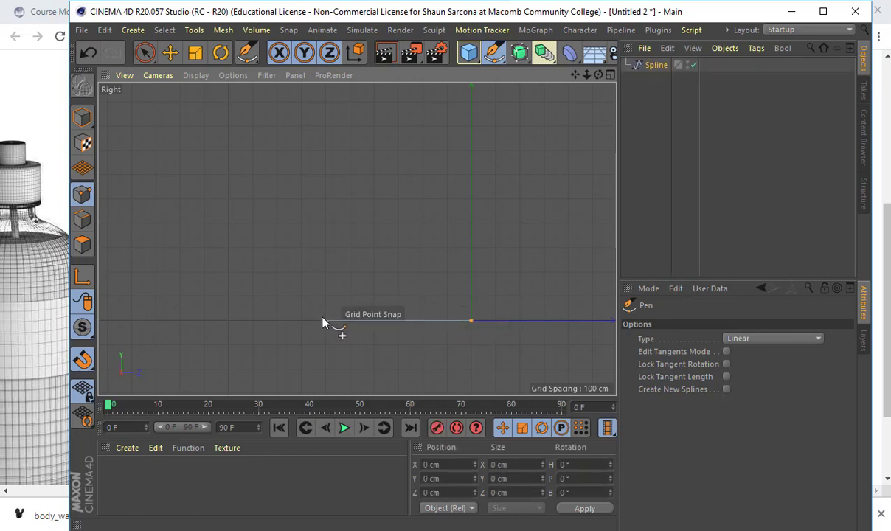
pyautogui.click(301, 321)
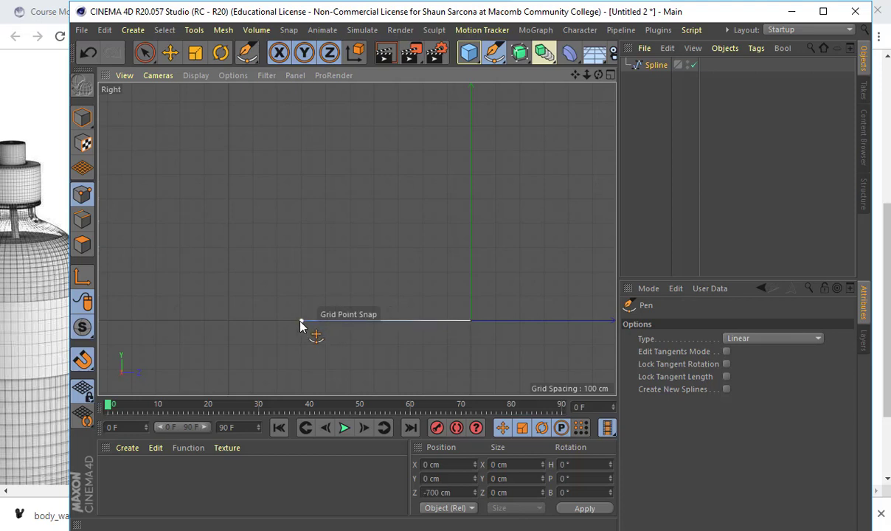
# Step: Extend the spline vertically from the base's outer end to Y 1400 cm to form the bottle's side
pyautogui.moveTo(308, 140); pyautogui.dragTo(290, 252, button='middle')
pyautogui.scroll(-5, 288, 243)
pyautogui.scroll(2, 283, 239)
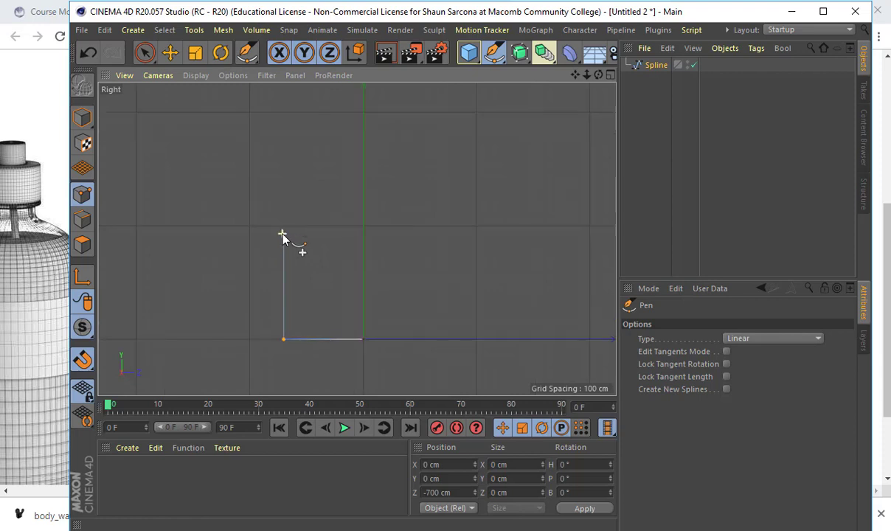
pyautogui.click(283, 180)
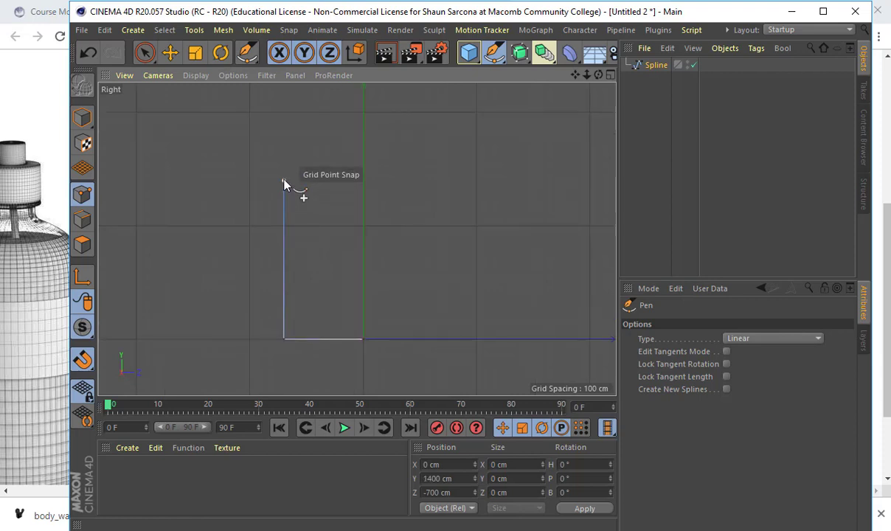
# Step: Check the shoulder in the reference image and add a sloping shoulder segment up to Y 1600 cm, Z -400 cm
pyautogui.hotkey('alt', 'Tab')
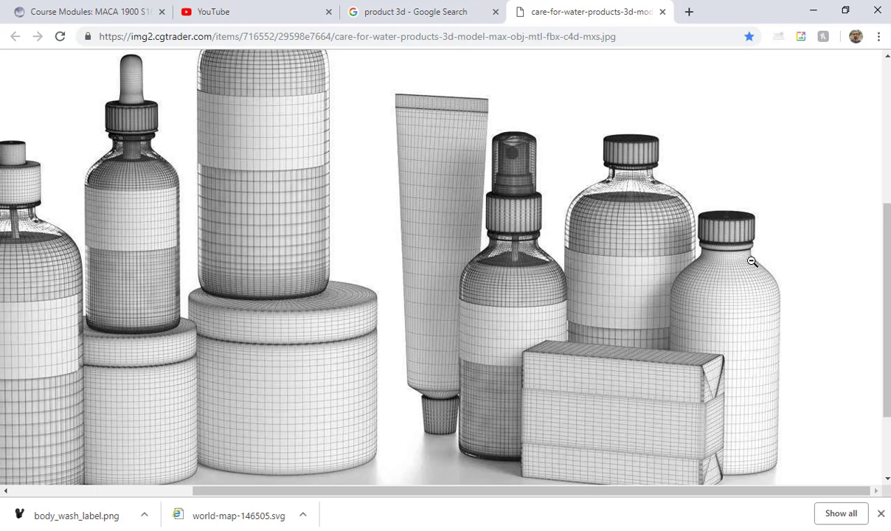
pyautogui.hotkey('alt', 'Tab')
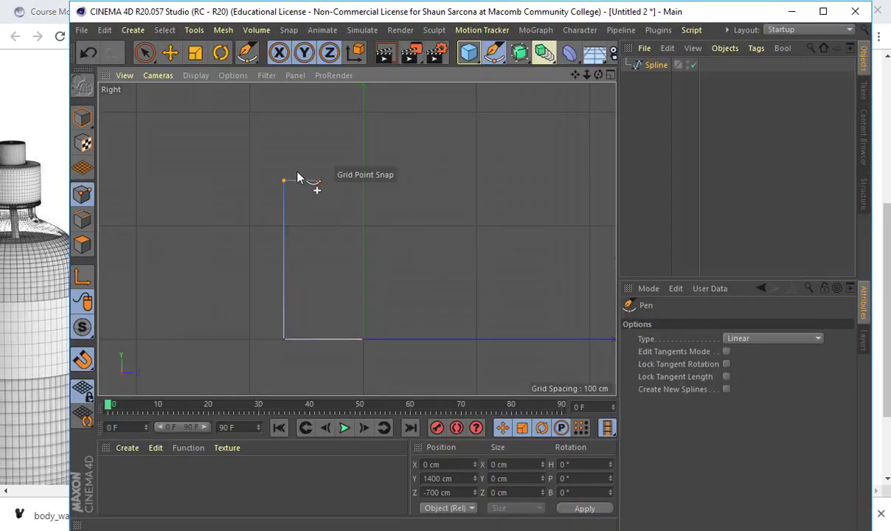
pyautogui.click(319, 158)
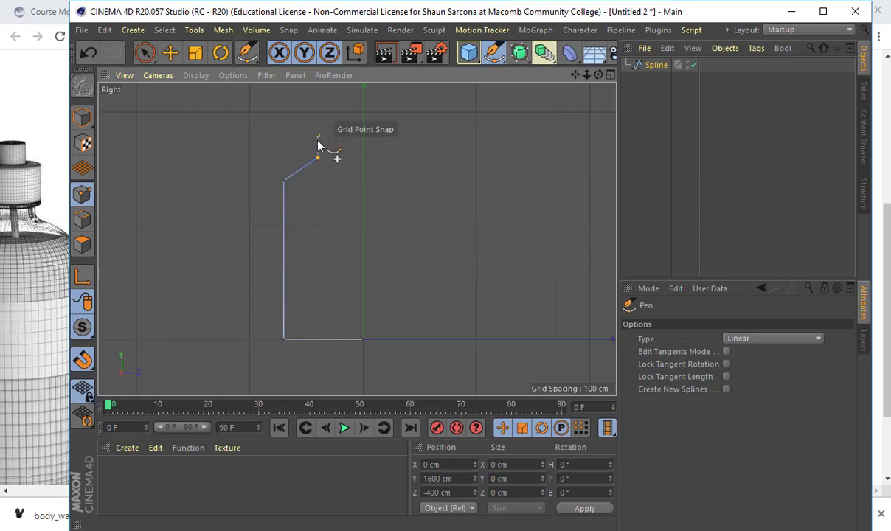
# Step: Extend the profile horizontally inward to Z -190 cm at Y 1600 cm, replacing the misplaced point, and raise it vertically to Y 1630 cm
pyautogui.scroll(5, 320, 146)
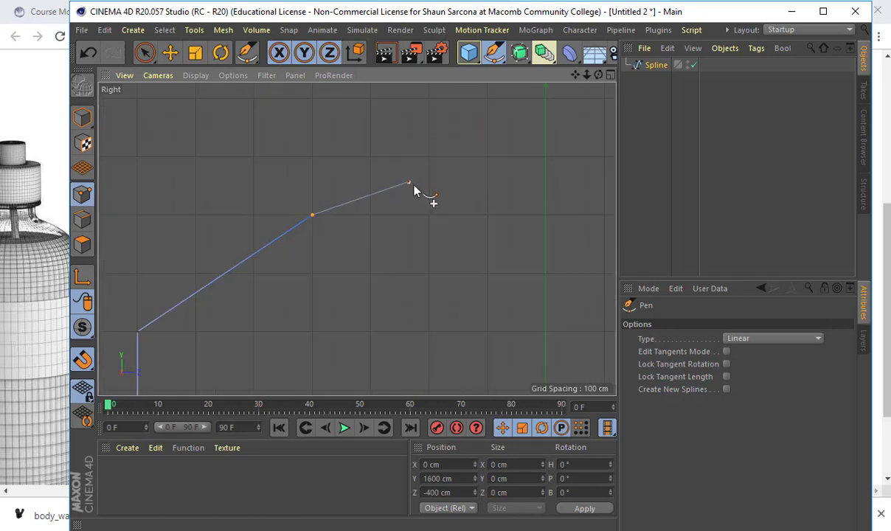
pyautogui.click(438, 214)
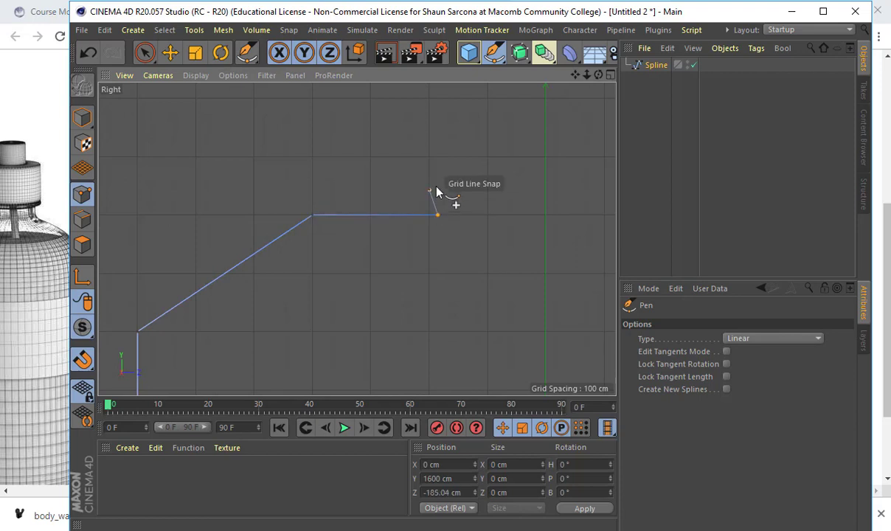
pyautogui.scroll(3, 437, 187)
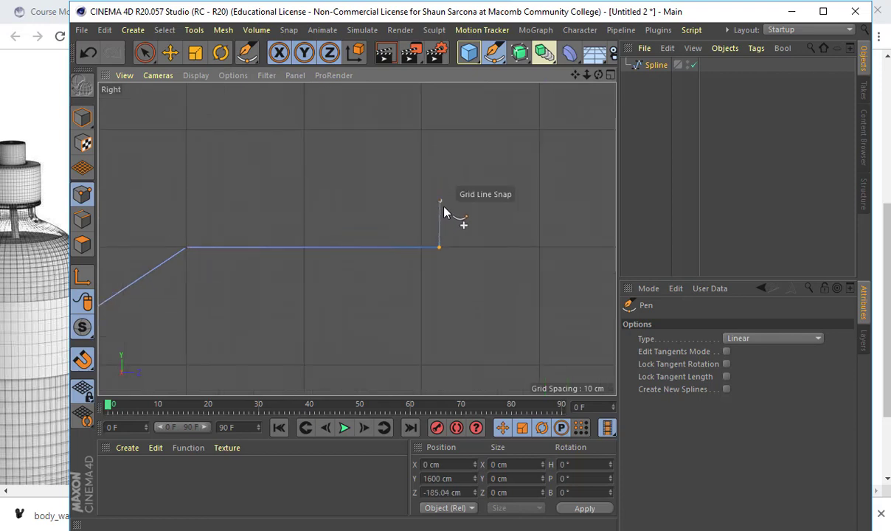
pyautogui.scroll(2, 441, 206)
pyautogui.scroll(1, 440, 221)
pyautogui.hotkey('ctrl', 'z')
pyautogui.click(429, 284)
pyautogui.click(430, 214)
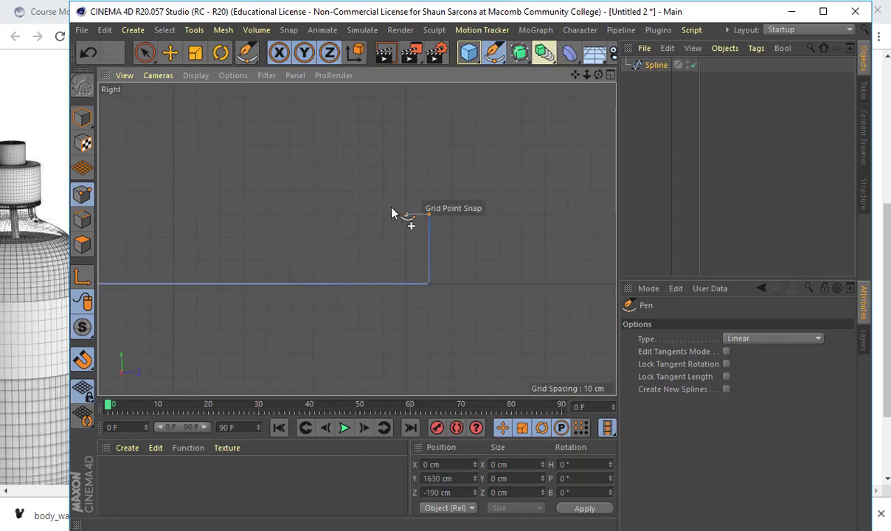
# Step: Draw the neck's protruding lip out to Z -210 cm, return it inward, raise the profile to Y 1680 cm and end near Z -175 cm
pyautogui.click(385, 216)
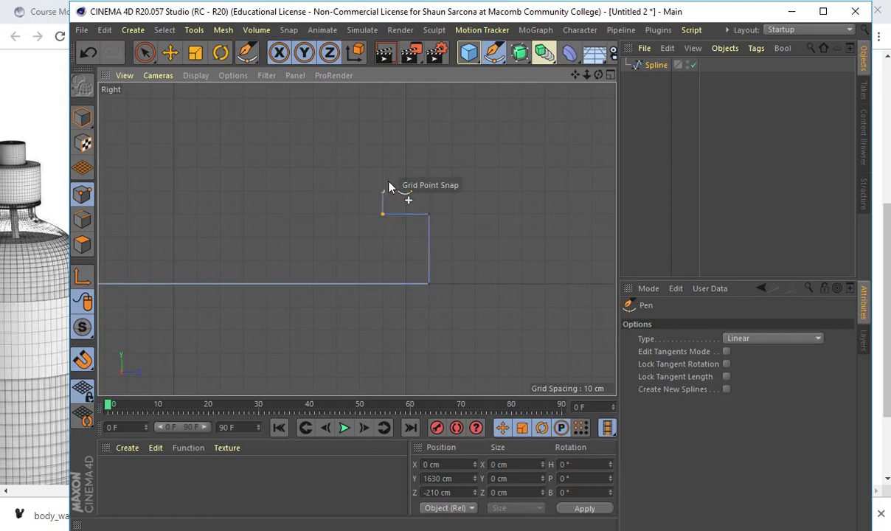
pyautogui.click(384, 171)
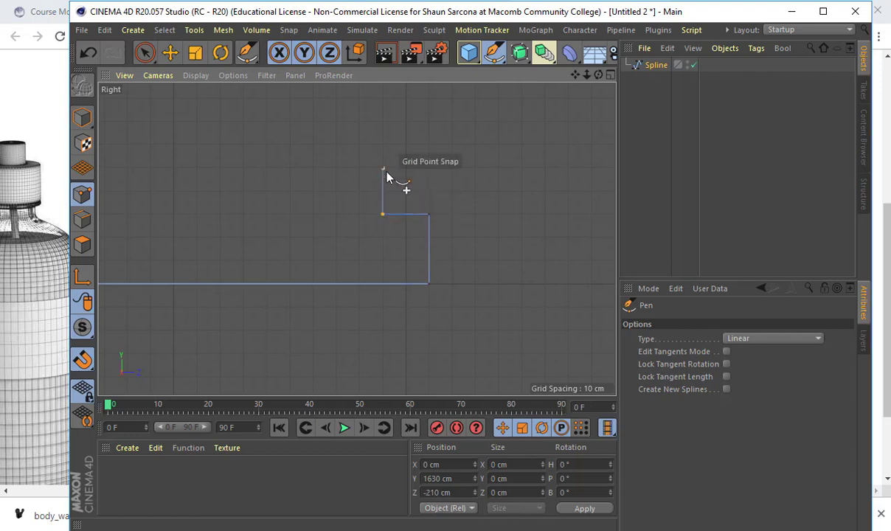
pyautogui.click(427, 169)
pyautogui.click(429, 100)
pyautogui.click(464, 105)
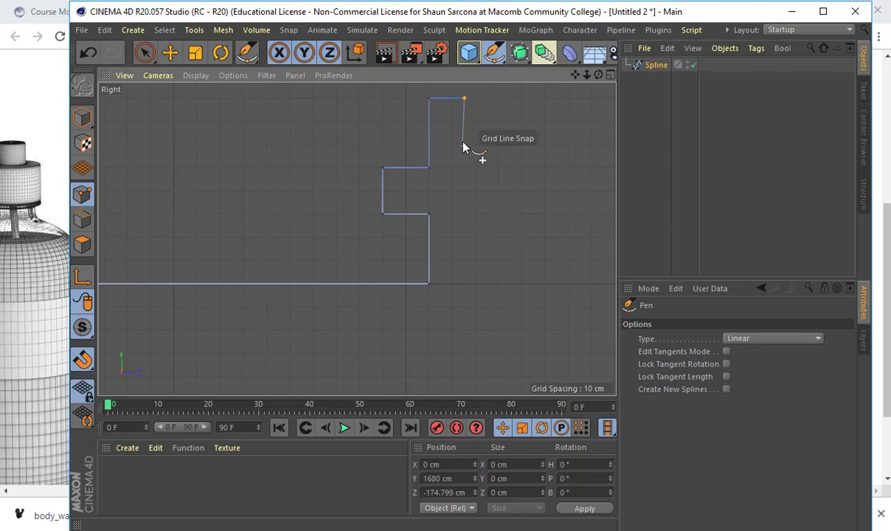
pyautogui.press('e')
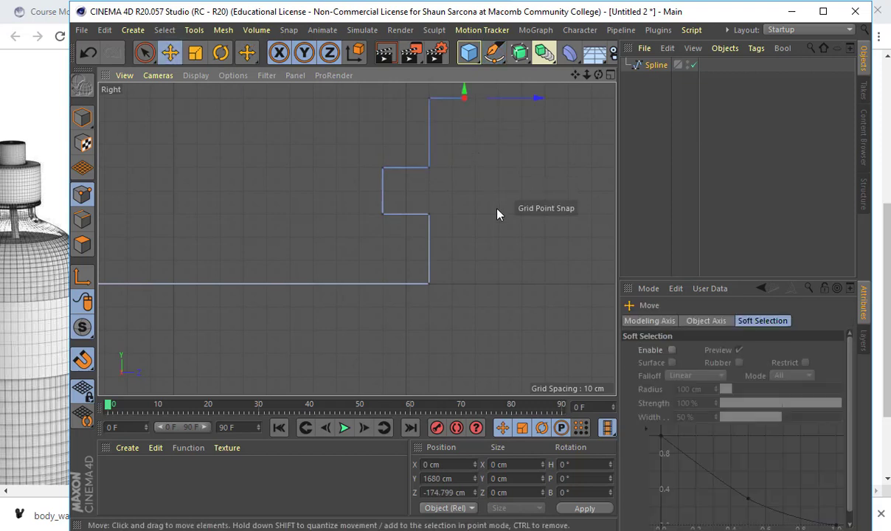
# Step: Widen the lip on the bottle neck and raise it together with the spline points above it, using Rectangle Selection
pyautogui.scroll(-6, 498, 221)
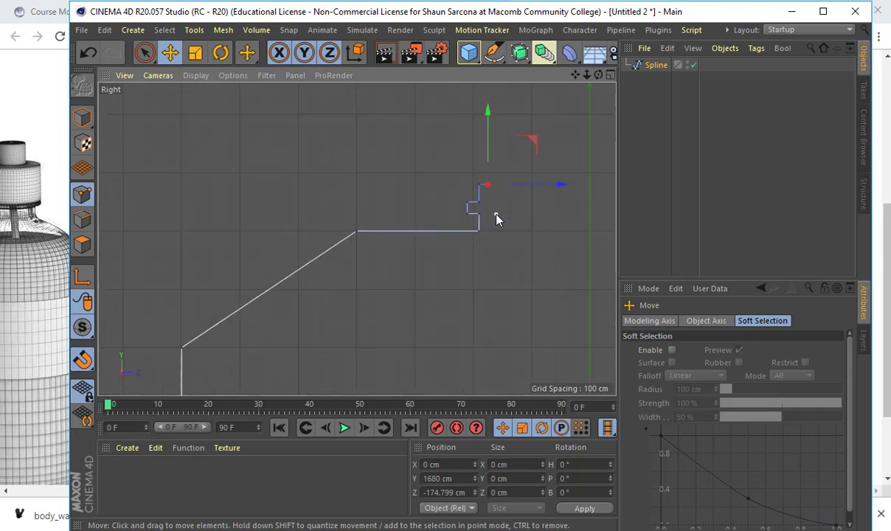
pyautogui.scroll(-3, 492, 272)
pyautogui.scroll(4, 493, 270)
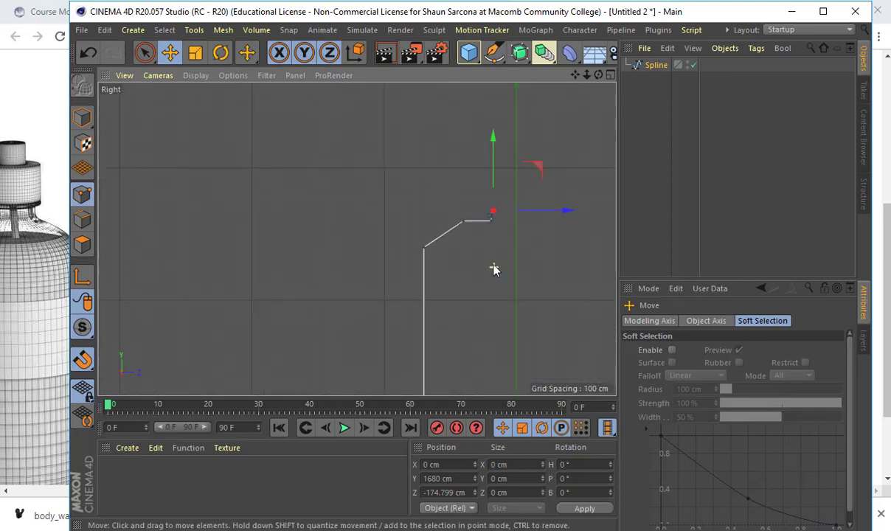
pyautogui.scroll(4, 493, 270)
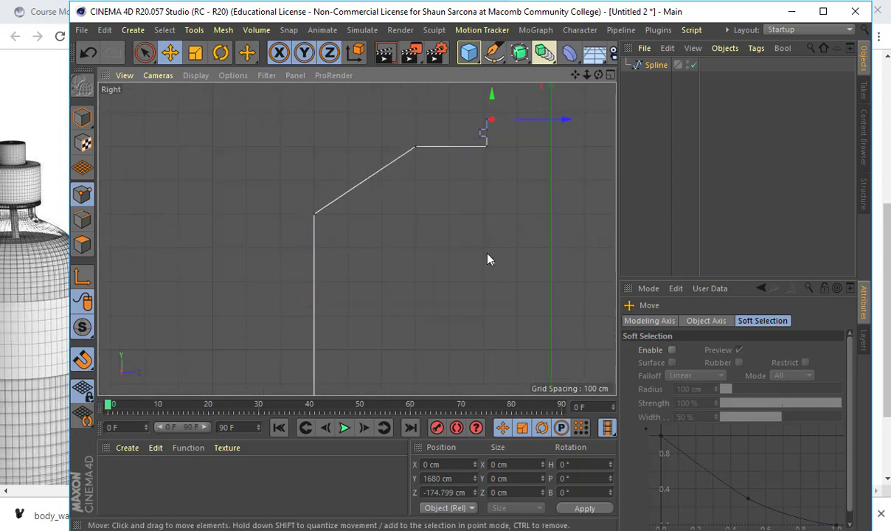
pyautogui.scroll(4, 464, 181)
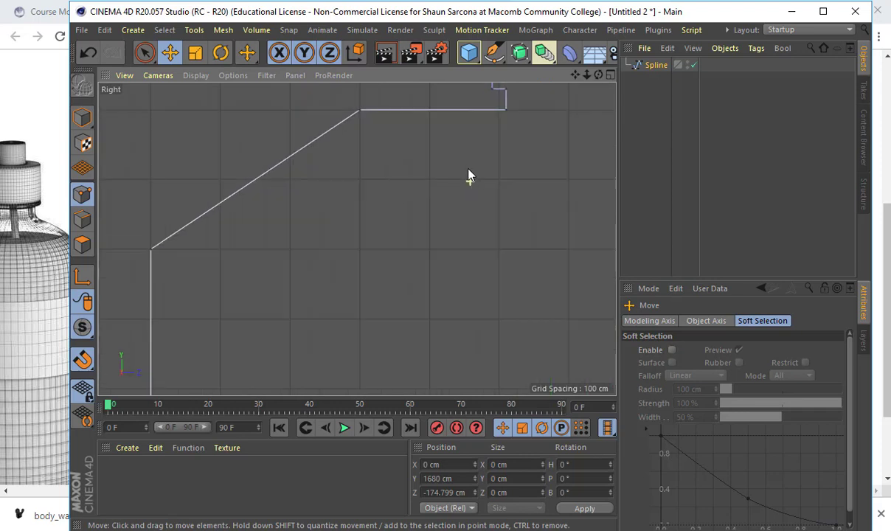
pyautogui.keyDown('alt'); pyautogui.moveTo(458, 225); pyautogui.dragTo(369, 289, button='middle'); pyautogui.keyUp('alt')
pyautogui.moveTo(144, 52); pyautogui.dragTo(179, 95)
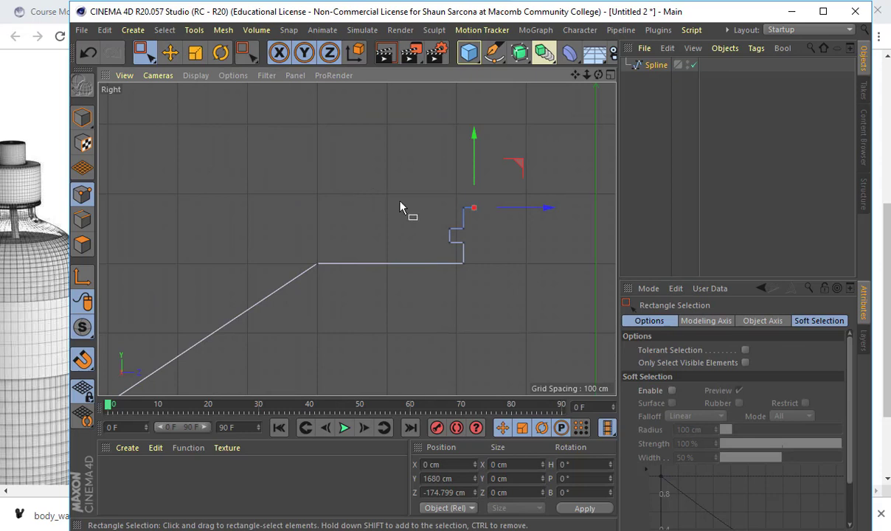
pyautogui.moveTo(414, 207); pyautogui.dragTo(437, 240)
pyautogui.moveTo(504, 193); pyautogui.dragTo(394, 242)
pyautogui.moveTo(440, 179); pyautogui.dragTo(443, 130)
# Step: Thicken the lip and lengthen the neck above it by raising the upper points, ending the mouth at about Y 1810 cm
pyautogui.moveTo(513, 145); pyautogui.dragTo(394, 189)
pyautogui.moveTo(442, 147); pyautogui.dragTo(442, 126)
pyautogui.moveTo(497, 125); pyautogui.dragTo(459, 144)
pyautogui.moveTo(469, 123); pyautogui.dragTo(469, 85)
pyautogui.scroll(-4, 486, 194)
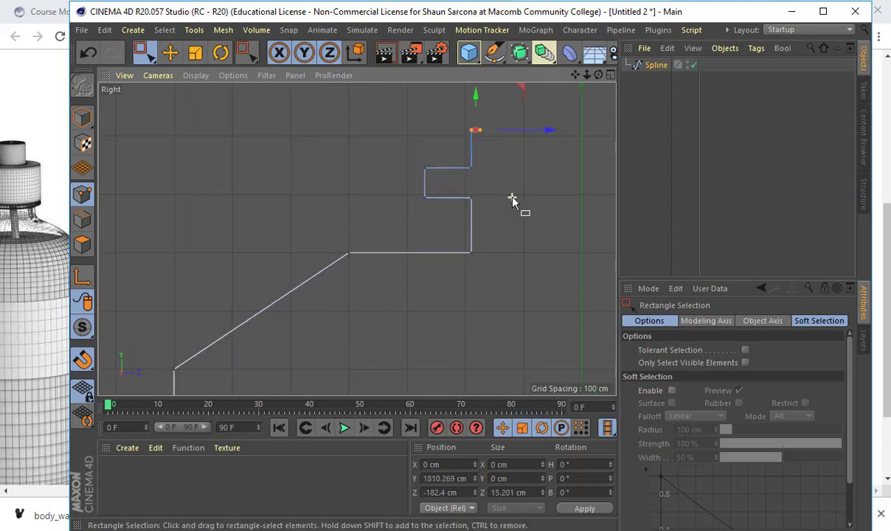
pyautogui.scroll(-2, 520, 235)
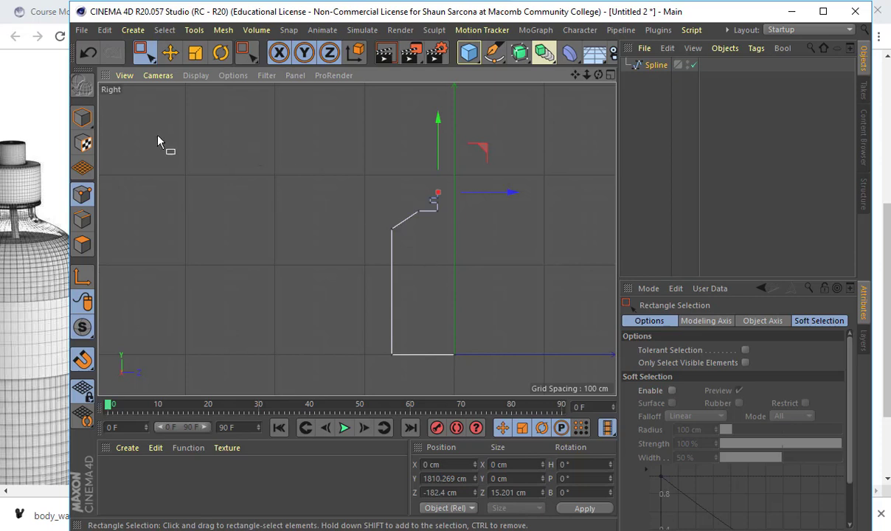
# Step: Return to Model mode, show the profile in the Perspective view and select the spline object
pyautogui.click(82, 118)
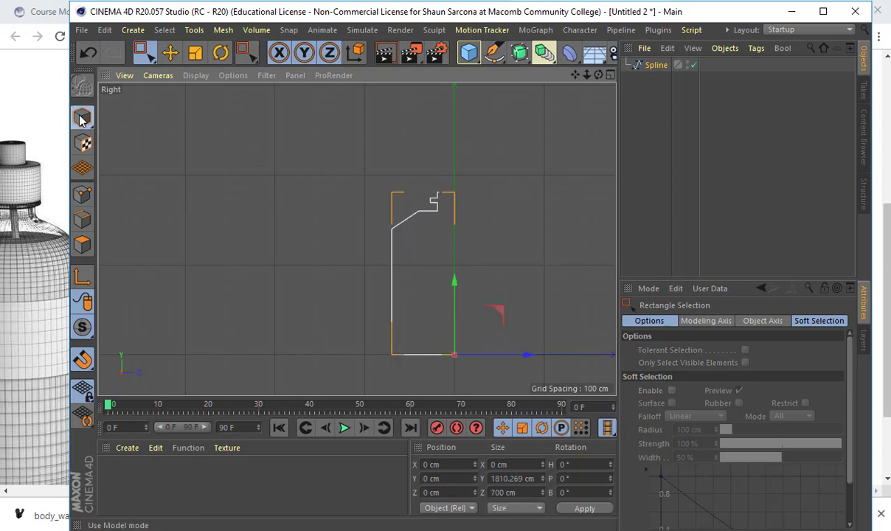
pyautogui.middleClick(319, 205)
pyautogui.middleClick(269, 173)
pyautogui.scroll(-3, 439, 217)
pyautogui.click(478, 164)
pyautogui.keyDown('alt'); pyautogui.moveTo(464, 206); pyautogui.dragTo(457, 264, button='middle'); pyautogui.keyUp('alt')
pyautogui.scroll(-2, 442, 254)
pyautogui.keyDown('alt'); pyautogui.moveTo(390, 234); pyautogui.dragTo(431, 155); pyautogui.keyUp('alt')
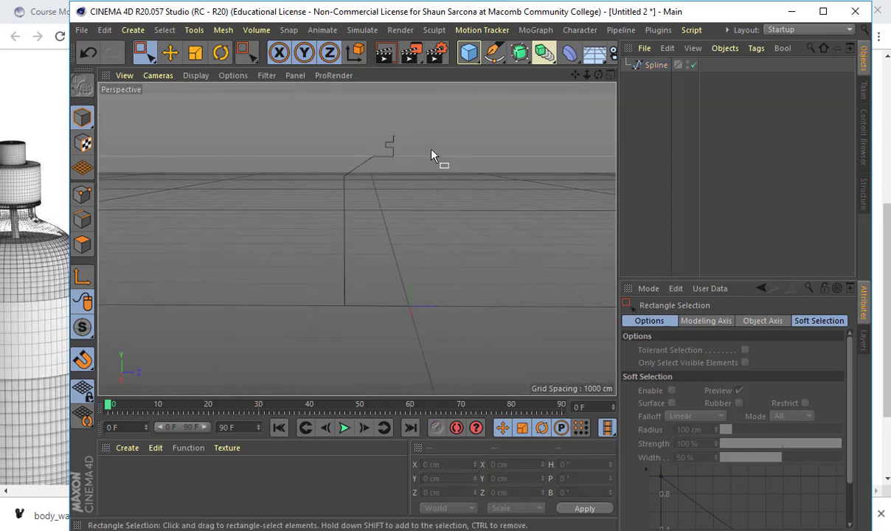
pyautogui.click(386, 156)
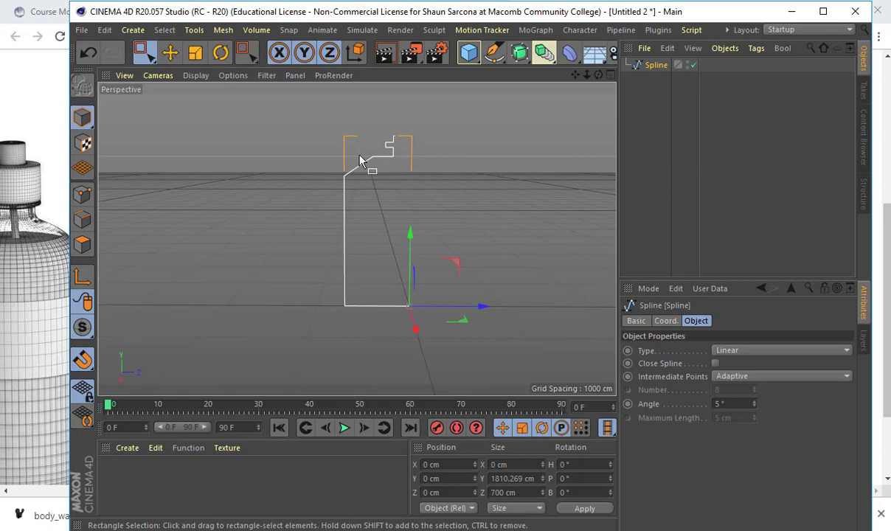
# Step: Examine the tall pump bottle in the reference image in the browser, and return to Cinema 4D
pyautogui.hotkey('alt', 'Tab')
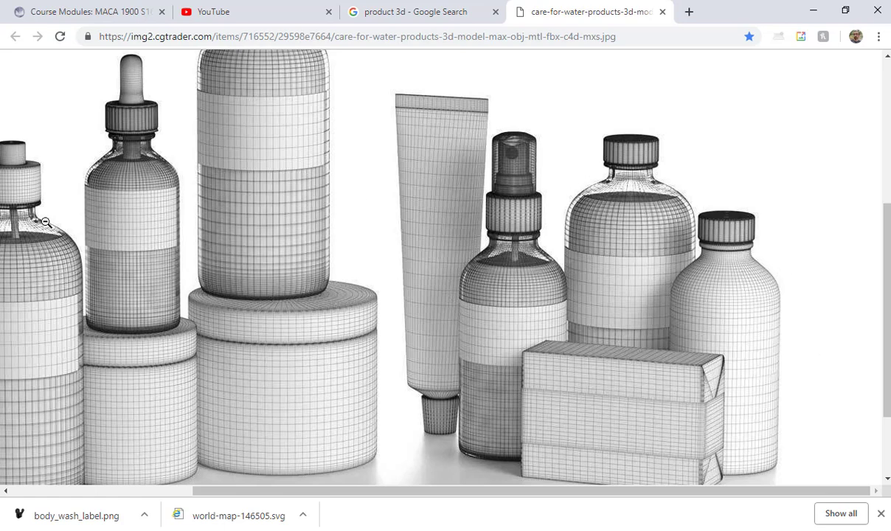
pyautogui.scroll(3, 279, 192)
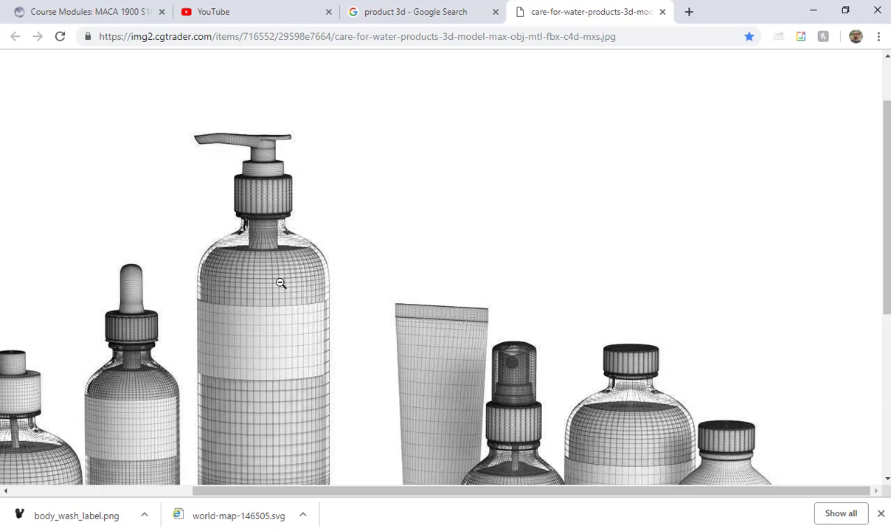
pyautogui.hotkey('alt', 'Tab')
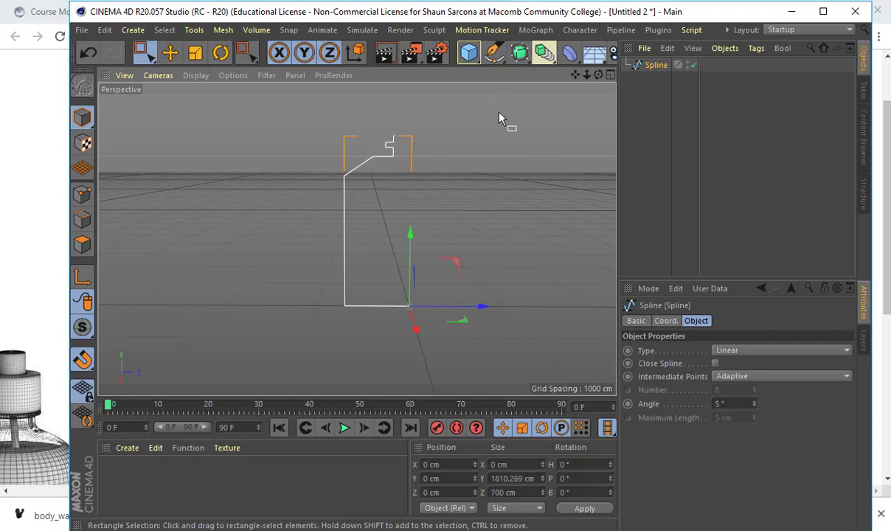
# Step: Try applying a Subdivision Surface as the parent of the profile spline
pyautogui.click(521, 53)
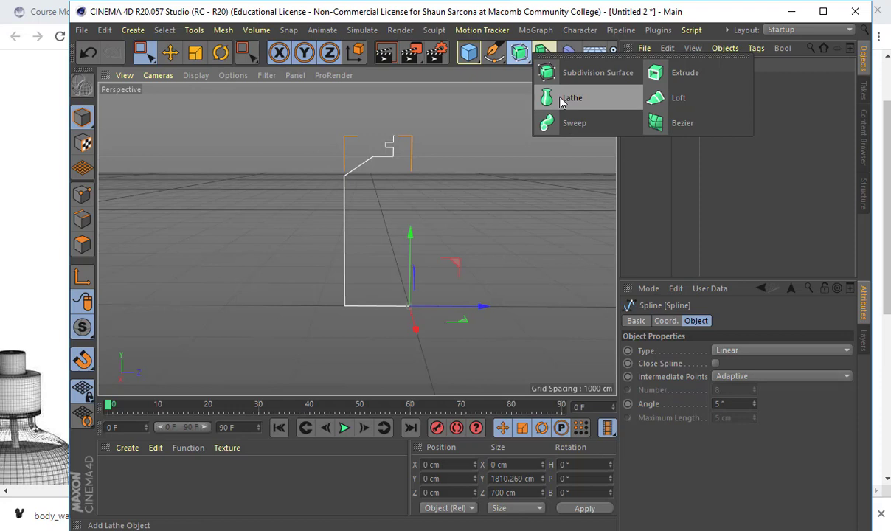
pyautogui.click(664, 179)
pyautogui.click(645, 72)
pyautogui.click(648, 66)
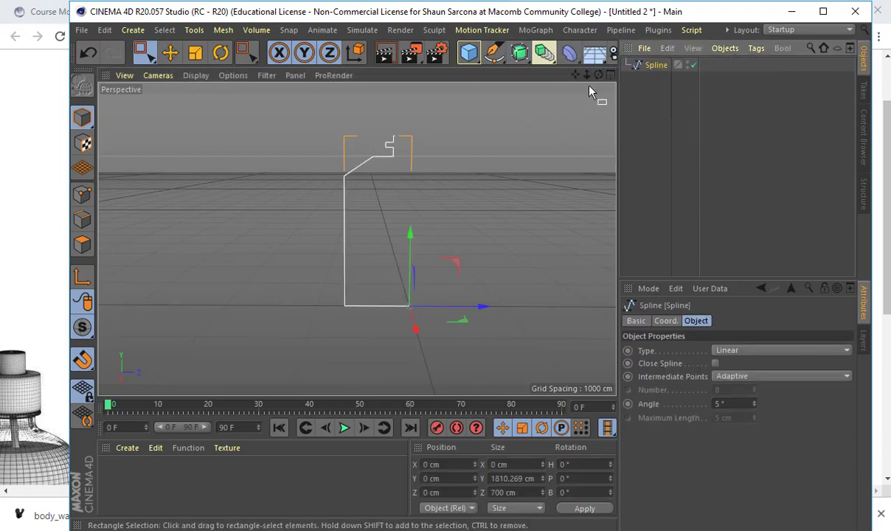
pyautogui.keyDown('alt'); pyautogui.click(520, 53); pyautogui.keyUp('alt')
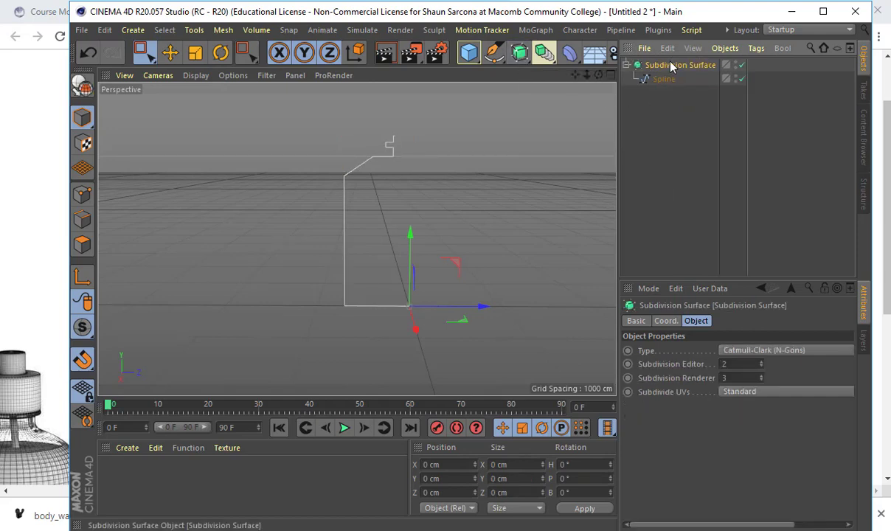
pyautogui.keyDown('alt'); pyautogui.moveTo(475, 177); pyautogui.dragTo(413, 193); pyautogui.keyUp('alt')
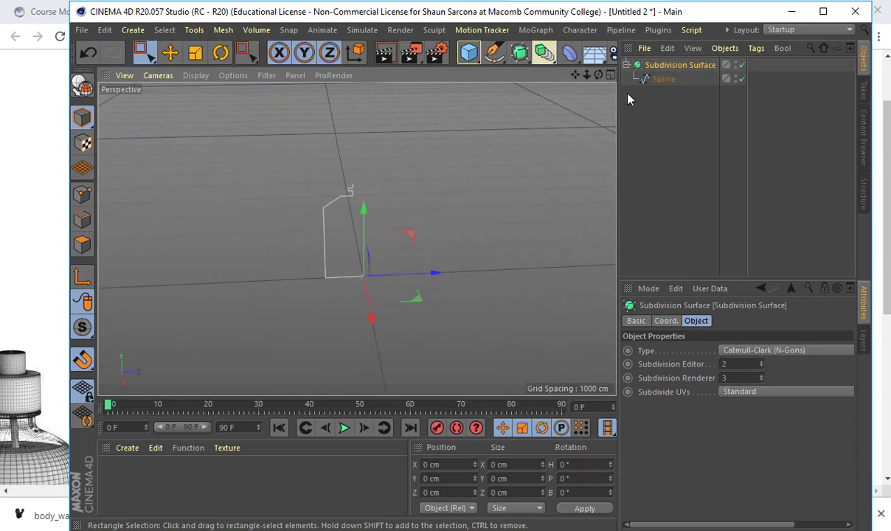
pyautogui.click(663, 77)
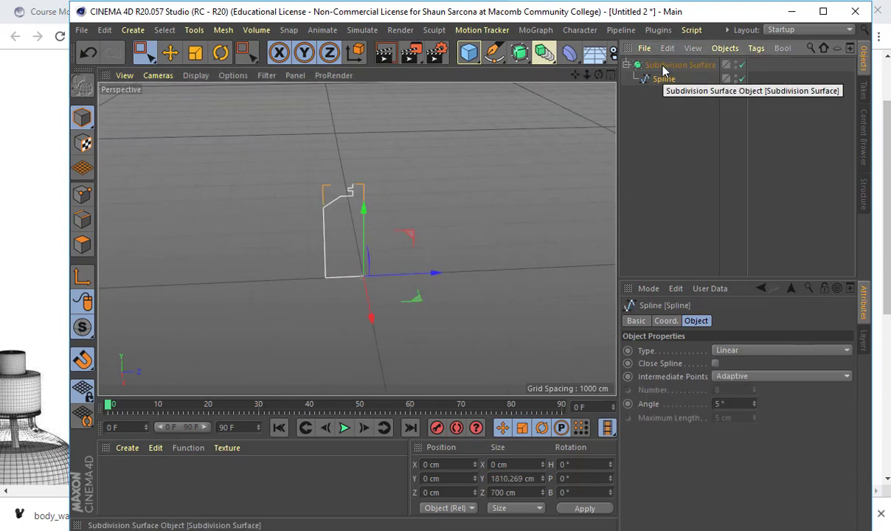
pyautogui.hotkey('ctrl', 'z')
pyautogui.hotkey('ctrl', 'z')
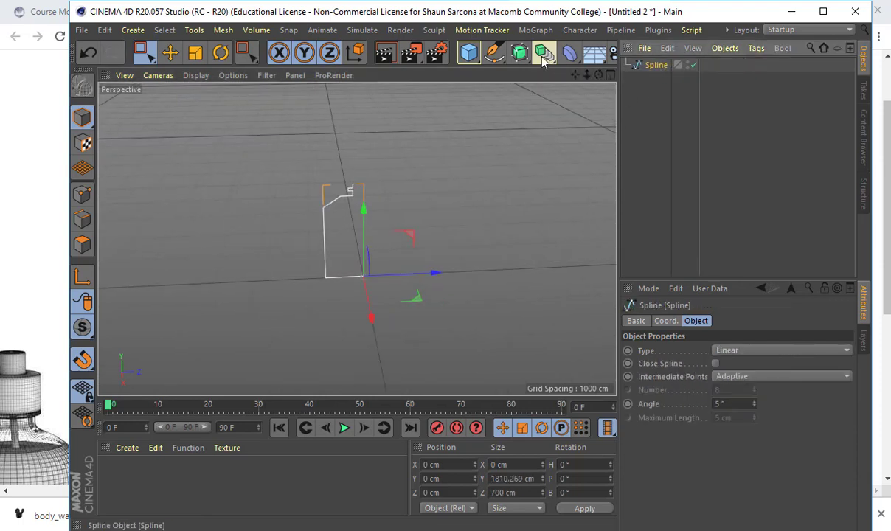
# Step: Add a Lathe generator to revolve the profile spline into a bottle and inspect it from the side
pyautogui.click(521, 53)
pyautogui.click(572, 97)
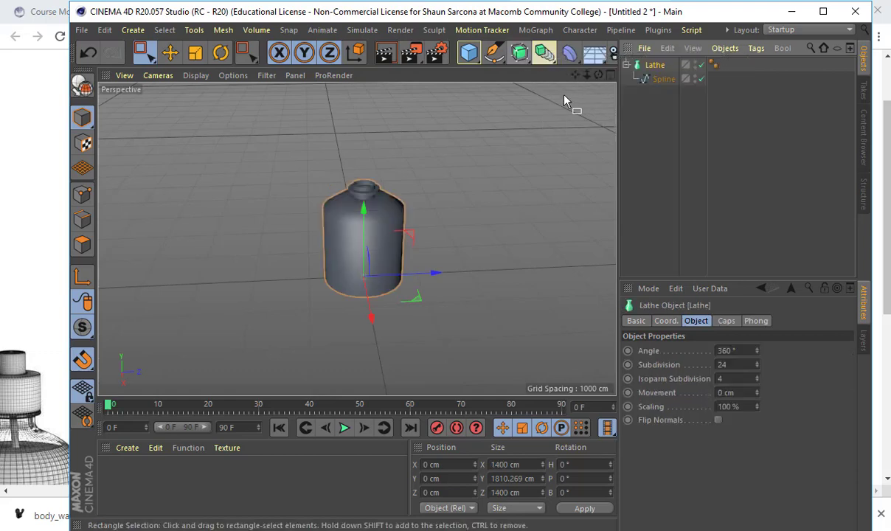
pyautogui.keyDown('alt'); pyautogui.moveTo(437, 209); pyautogui.dragTo(432, 172); pyautogui.keyUp('alt')
pyautogui.keyDown('alt'); pyautogui.moveTo(431, 172); pyautogui.dragTo(551, 193, button='right'); pyautogui.keyUp('alt')
pyautogui.keyDown('alt'); pyautogui.moveTo(433, 207); pyautogui.dragTo(461, 166); pyautogui.keyUp('alt')
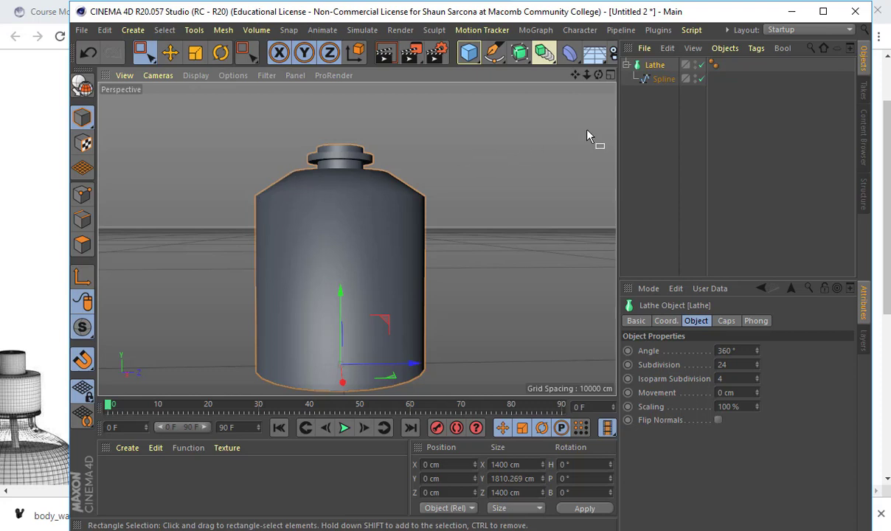
# Step: Select the spline's upper shoulder point in the Right view and lower it by about 124.5 cm
pyautogui.click(663, 80)
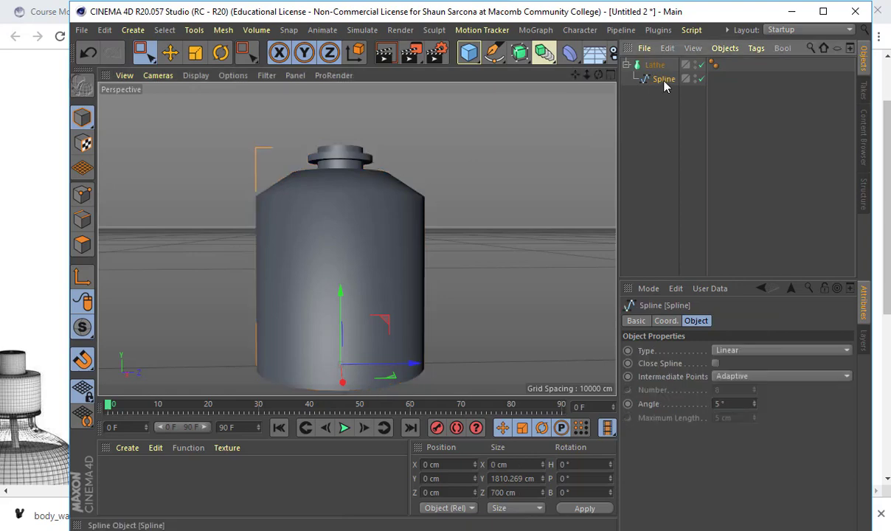
pyautogui.click(83, 193)
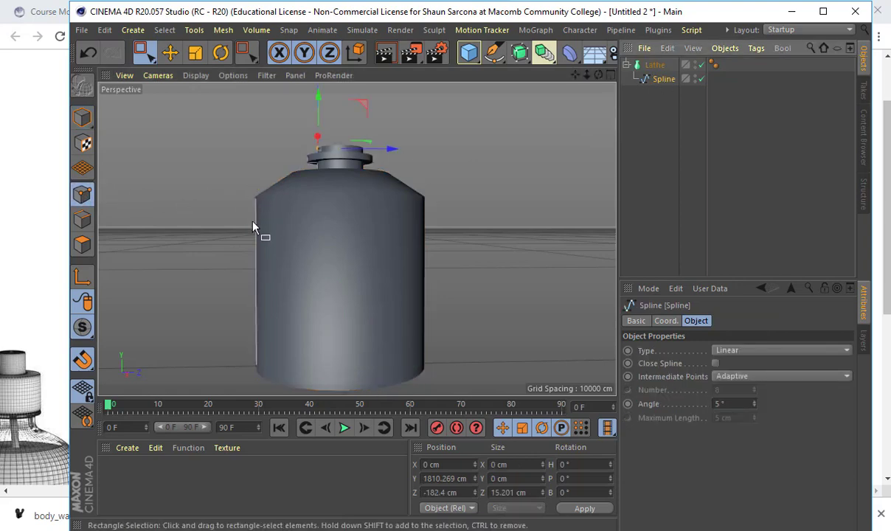
pyautogui.keyDown('alt'); pyautogui.moveTo(246, 212); pyautogui.dragTo(269, 256); pyautogui.keyUp('alt')
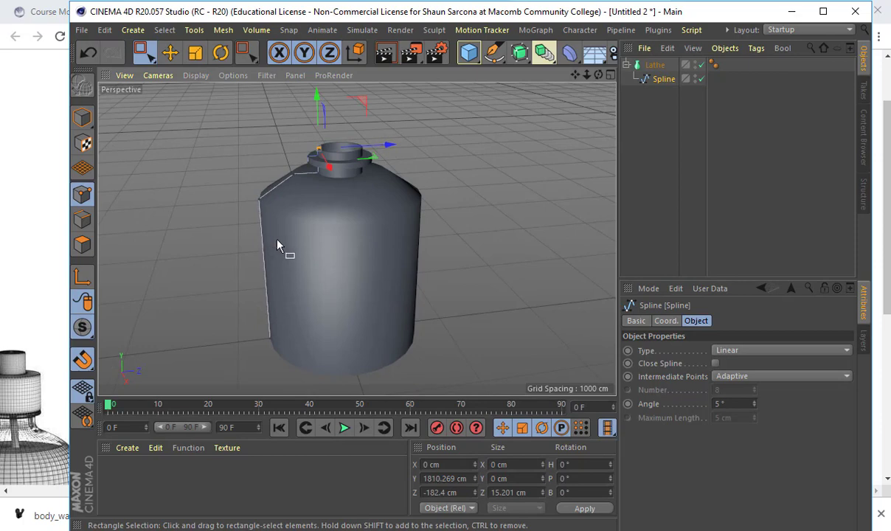
pyautogui.middleClick(278, 245)
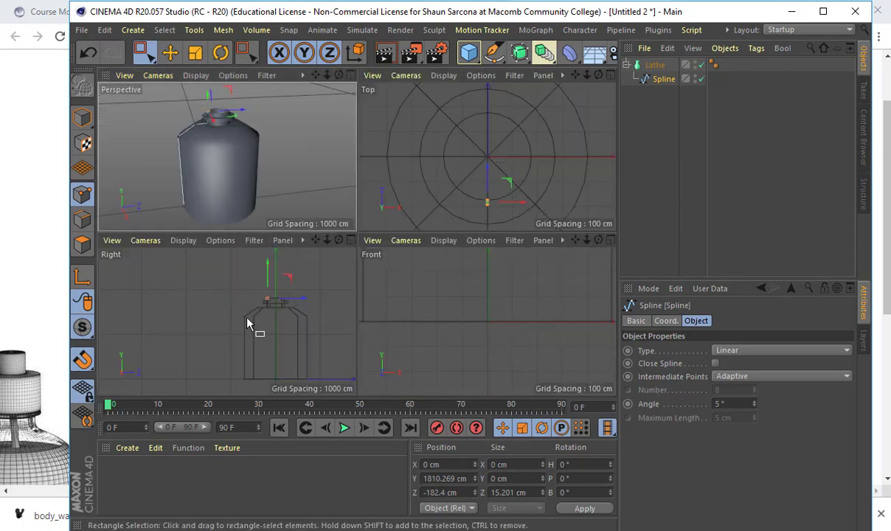
pyautogui.scroll(3, 249, 322)
pyautogui.moveTo(225, 298); pyautogui.dragTo(252, 331)
pyautogui.moveTo(244, 290); pyautogui.dragTo(277, 308)
pyautogui.scroll(2, 268, 298)
pyautogui.moveTo(272, 269)
pyautogui.mouseDown()
pyautogui.moveTo(270, 288)
pyautogui.moveTo(264, 267)
pyautogui.mouseUp()
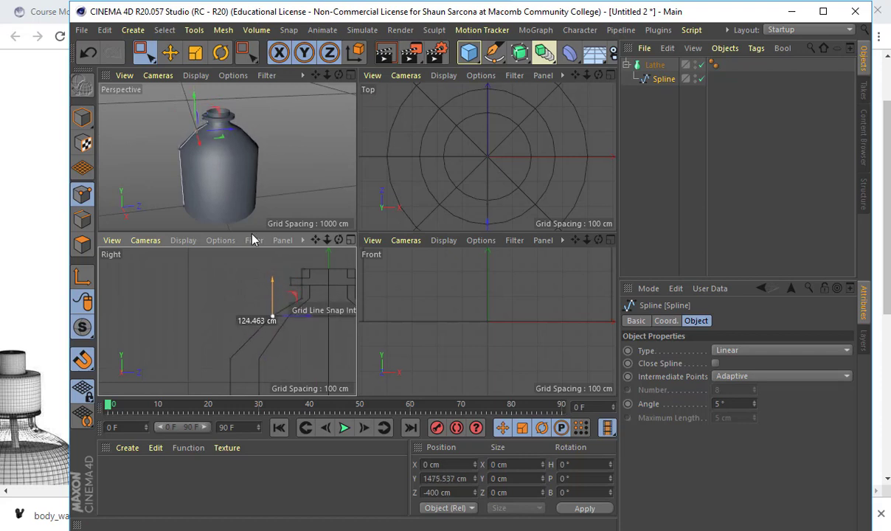
# Step: Move the lowered shoulder point outward to Z -500 cm to give the bottle a rounder shoulder
pyautogui.scroll(3, 233, 122)
pyautogui.keyDown('alt'); pyautogui.moveTo(233, 121); pyautogui.dragTo(221, 99); pyautogui.keyUp('alt')
pyautogui.keyDown('alt'); pyautogui.moveTo(222, 99); pyautogui.dragTo(225, 65, button='middle'); pyautogui.keyUp('alt')
pyautogui.moveTo(309, 316); pyautogui.dragTo(295, 317)
pyautogui.keyDown('alt'); pyautogui.moveTo(304, 160); pyautogui.dragTo(299, 149); pyautogui.keyUp('alt')
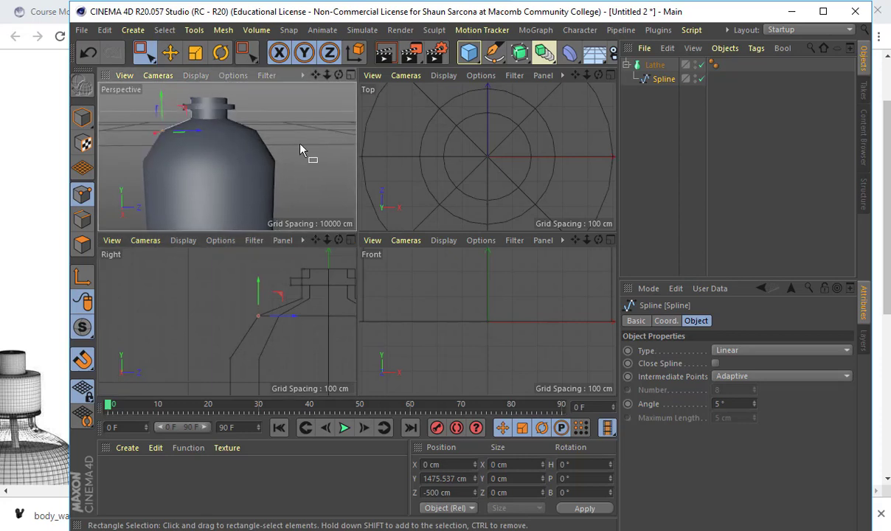
# Step: Narrow the neck's lip, lower the lip and mouth points to centre at Y 1700 cm, and review the bottle in perspective
pyautogui.scroll(2, 306, 289)
pyautogui.keyDown('alt'); pyautogui.moveTo(286, 268); pyautogui.dragTo(245, 293, button='middle'); pyautogui.keyUp('alt')
pyautogui.moveTo(250, 307); pyautogui.dragTo(282, 303)
pyautogui.moveTo(233, 281); pyautogui.dragTo(358, 313)
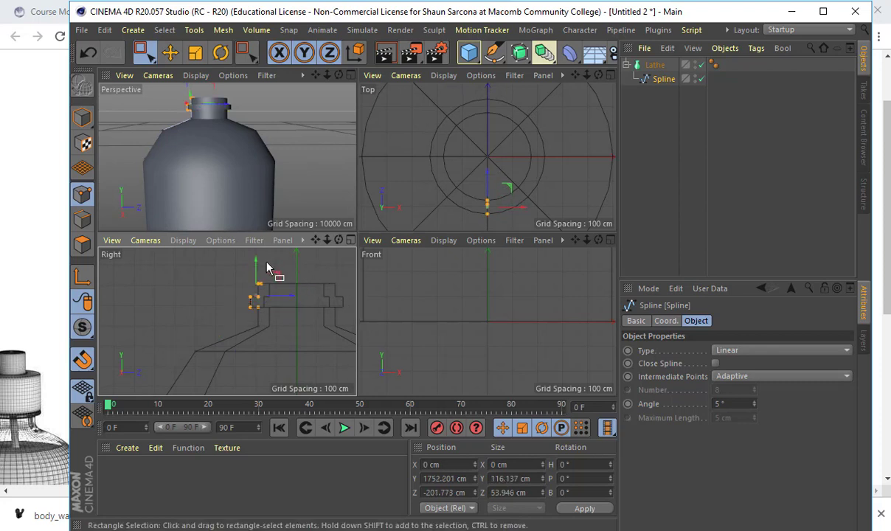
pyautogui.moveTo(256, 262); pyautogui.dragTo(258, 282)
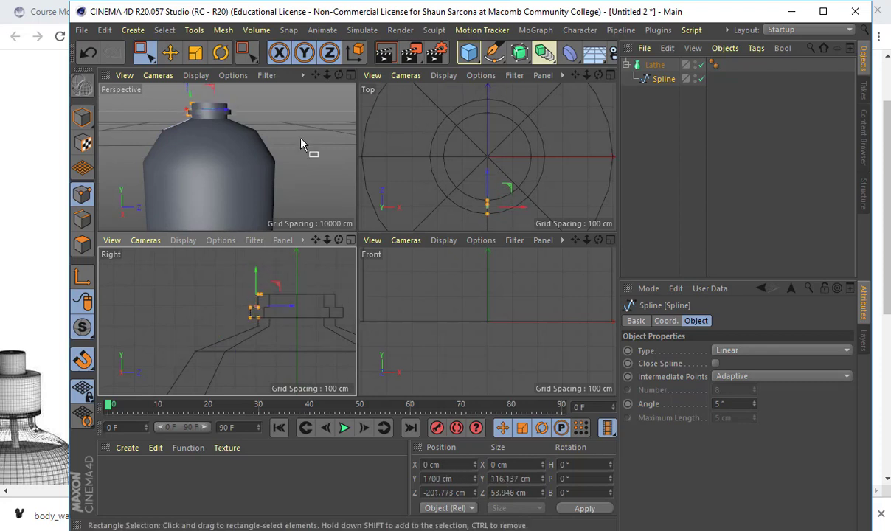
pyautogui.moveTo(277, 139)
pyautogui.keyDown('alt'); pyautogui.mouseDown()
pyautogui.moveTo(274, 174)
pyautogui.moveTo(277, 136)
pyautogui.mouseUp(); pyautogui.keyUp('alt')
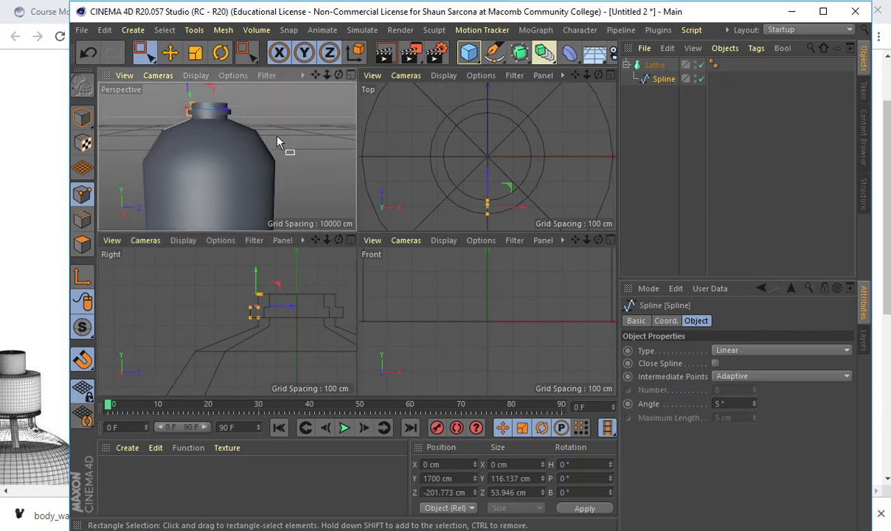
pyautogui.middleClick(277, 137)
pyautogui.scroll(-3, 454, 266)
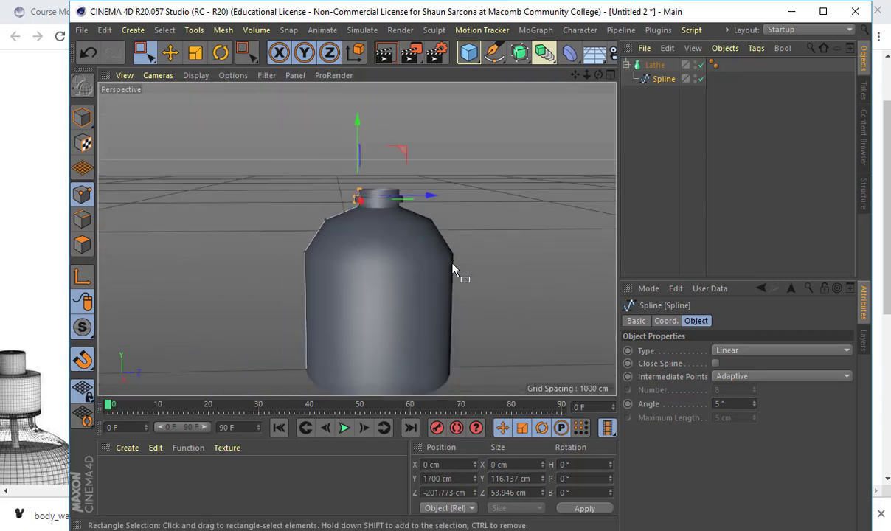
# Step: Examine the bottle's neck opening, shoulder and overall silhouette from several angles in perspective
pyautogui.scroll(-2, 388, 221)
pyautogui.scroll(-1, 400, 225)
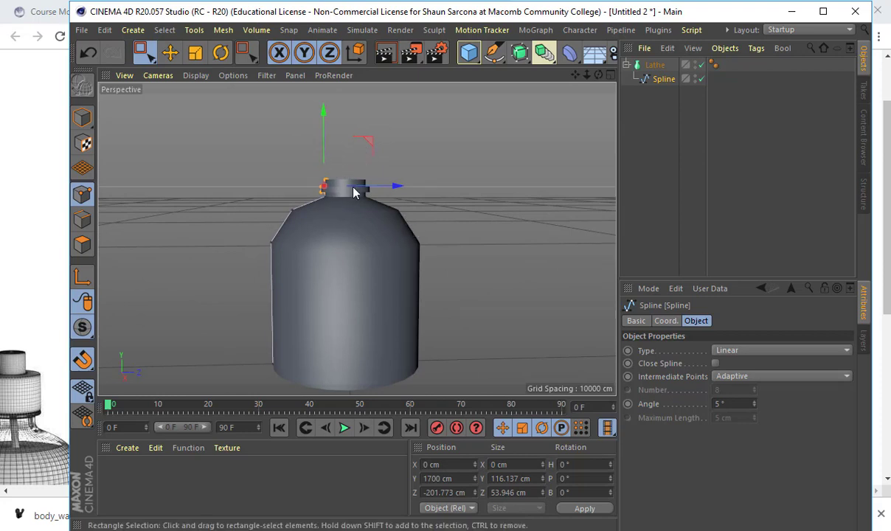
pyautogui.keyDown('alt'); pyautogui.moveTo(398, 205); pyautogui.dragTo(392, 186); pyautogui.keyUp('alt')
pyautogui.scroll(6, 372, 212)
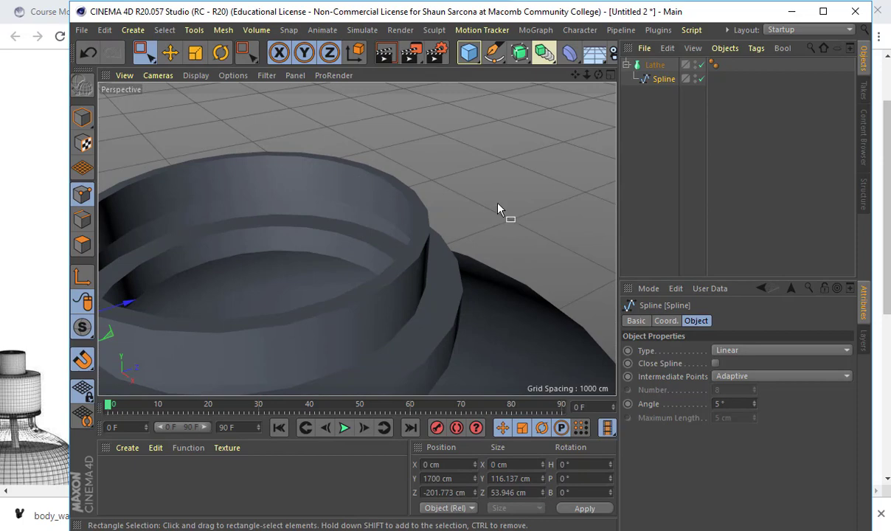
pyautogui.keyDown('alt'); pyautogui.moveTo(509, 218); pyautogui.dragTo(382, 226, button='right'); pyautogui.keyUp('alt')
pyautogui.keyDown('alt'); pyautogui.moveTo(516, 258); pyautogui.dragTo(385, 251, button='right'); pyautogui.keyUp('alt')
pyautogui.keyDown('alt'); pyautogui.moveTo(386, 251); pyautogui.dragTo(320, 154); pyautogui.keyUp('alt')
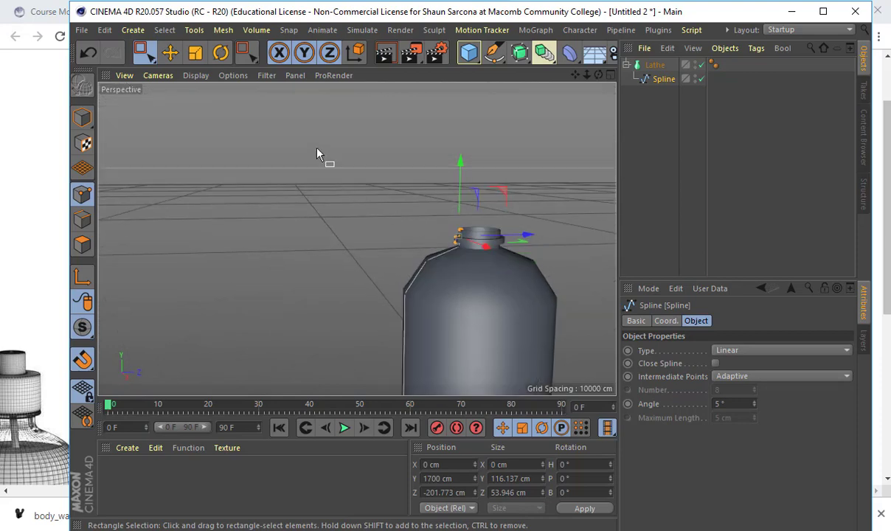
pyautogui.keyDown('alt'); pyautogui.moveTo(466, 262); pyautogui.dragTo(377, 196, button='middle'); pyautogui.keyUp('alt')
pyautogui.moveTo(378, 196)
pyautogui.keyDown('alt'); pyautogui.mouseDown()
pyautogui.moveTo(388, 185)
pyautogui.moveTo(389, 151)
pyautogui.moveTo(380, 187)
pyautogui.mouseUp(); pyautogui.keyUp('alt')
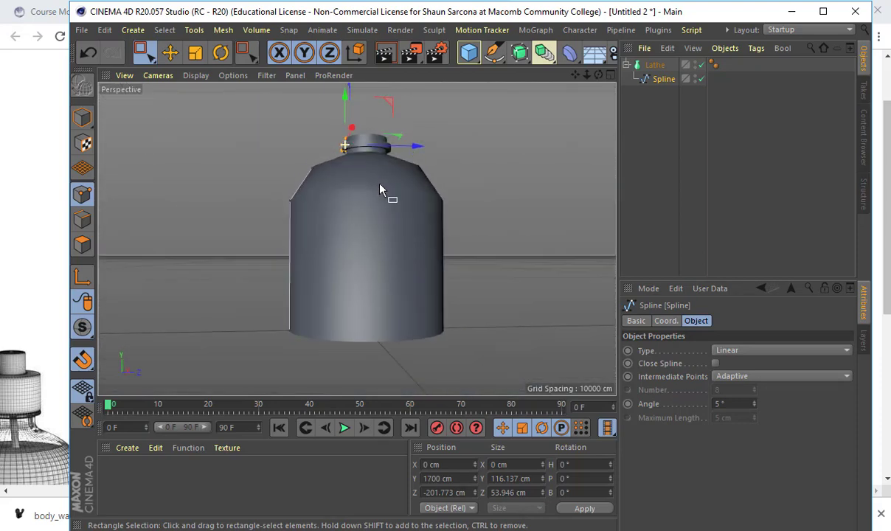
# Step: Duplicate the Lathe together with its spline and look over the reference bottle image in the browser
pyautogui.click(652, 67)
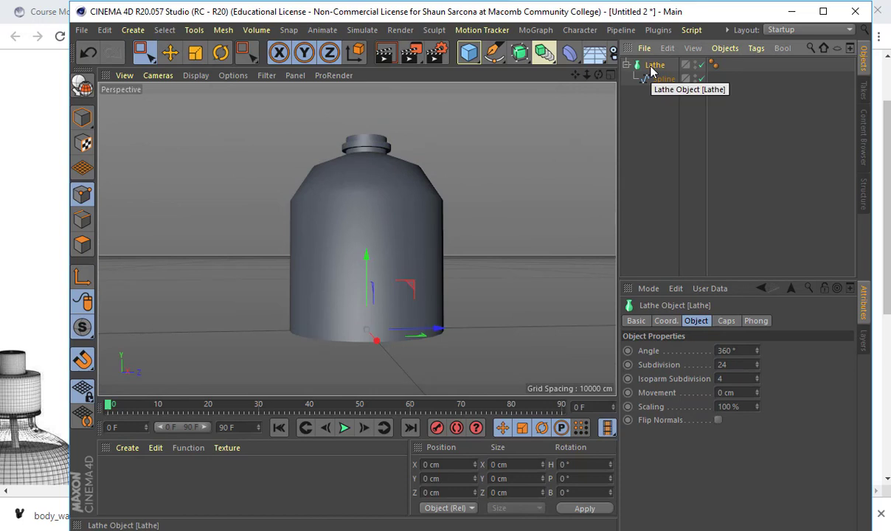
pyautogui.keyDown('ctrl'); pyautogui.moveTo(652, 70); pyautogui.dragTo(658, 131); pyautogui.keyUp('ctrl')
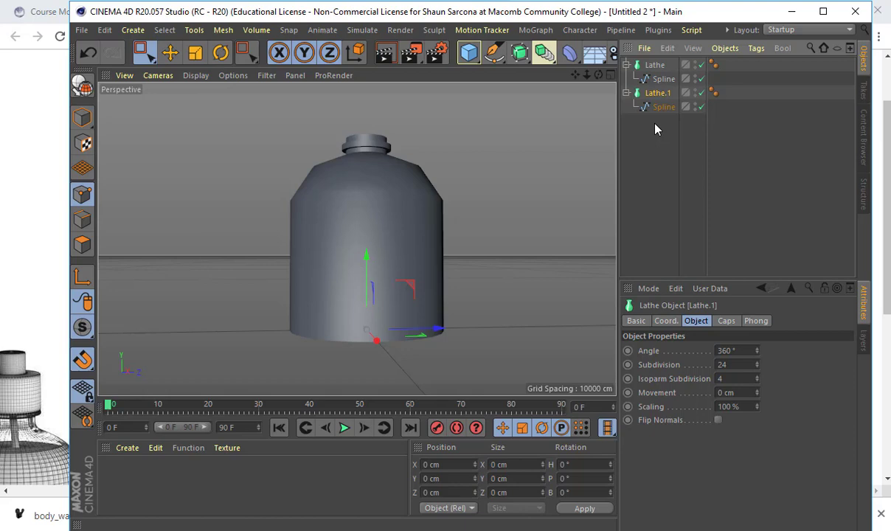
pyautogui.hotkey('alt', 'Tab')
pyautogui.click(744, 168)
pyautogui.scroll(1, 702, 160)
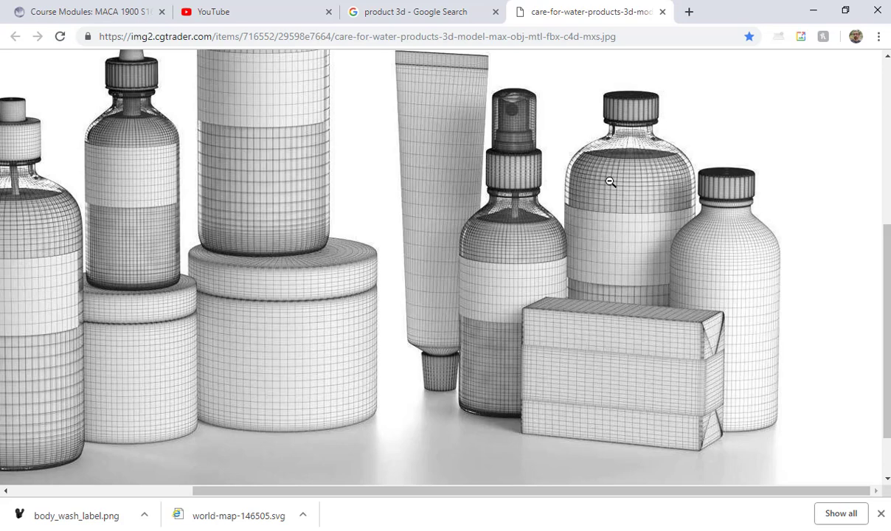
pyautogui.hotkey('alt', 'Tab')
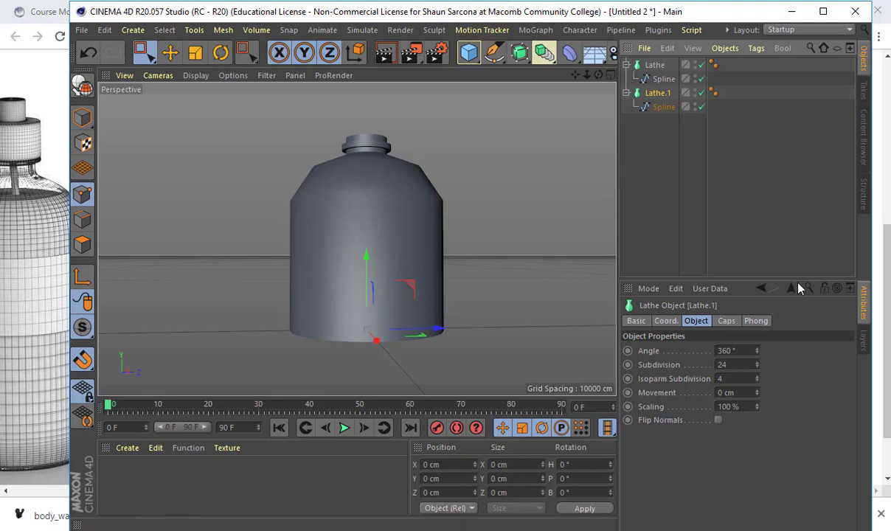
# Step: Put the duplicated Lathe and its spline on a new layer named Construction and hide that layer in the viewport and render
pyautogui.click(862, 339)
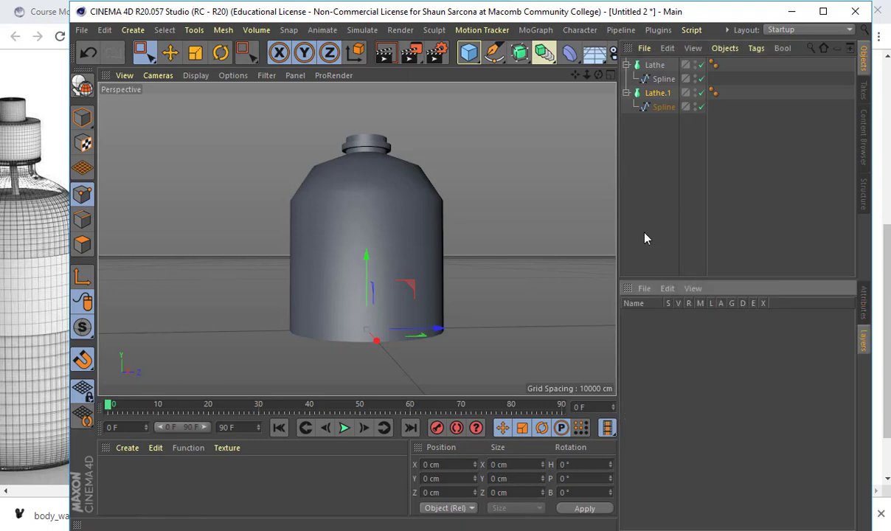
pyautogui.keyDown('ctrl'); pyautogui.click(662, 107); pyautogui.keyUp('ctrl')
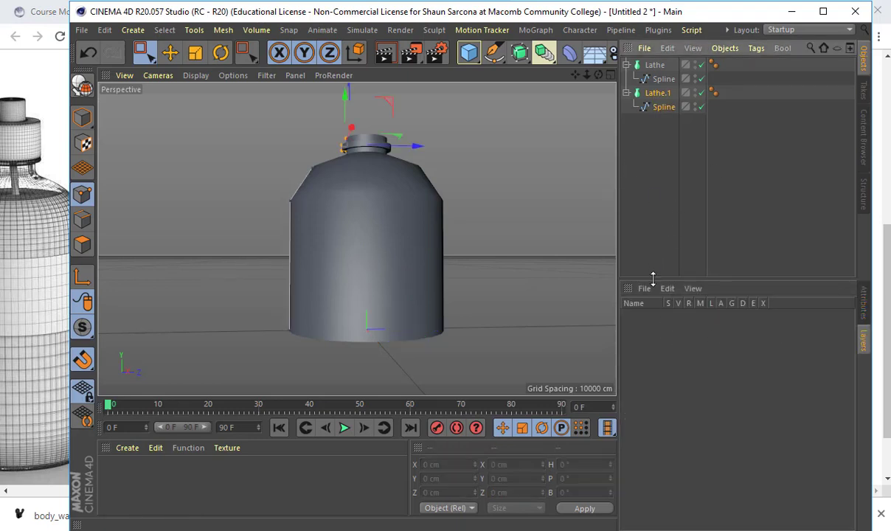
pyautogui.click(643, 288)
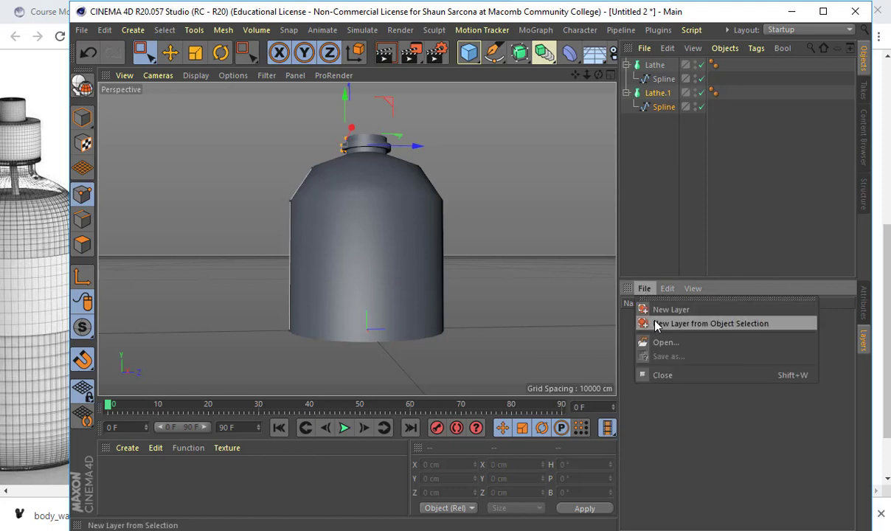
pyautogui.click(655, 323)
pyautogui.doubleClick(657, 315)
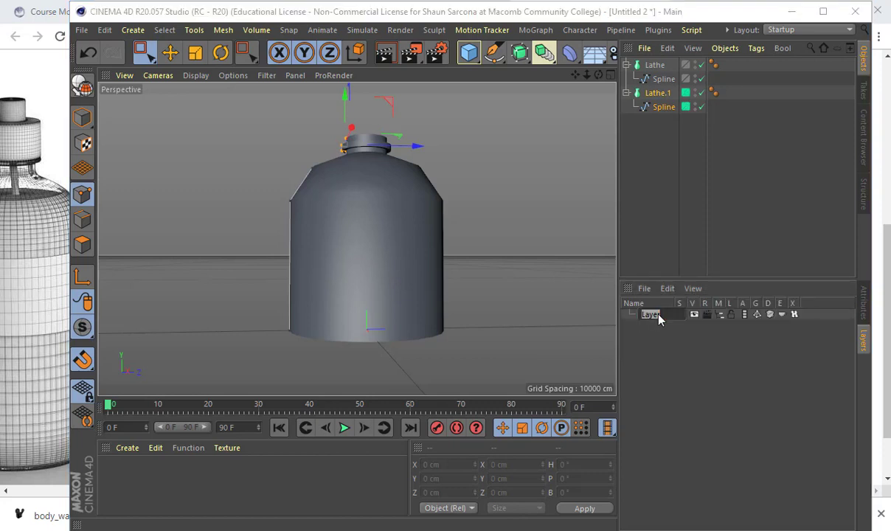
pyautogui.write('Construction')
pyautogui.press('Return')
pyautogui.click(722, 315)
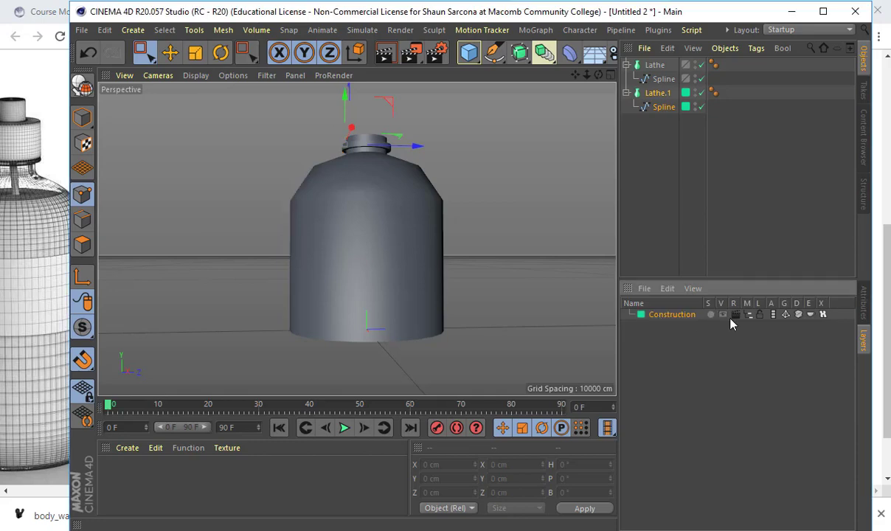
# Step: Convert the original Lathe to an editable polygon mesh and set up edge editing with the Move tool
pyautogui.click(647, 65)
pyautogui.keyDown('alt'); pyautogui.moveTo(487, 132); pyautogui.dragTo(504, 186); pyautogui.keyUp('alt')
pyautogui.press('c')
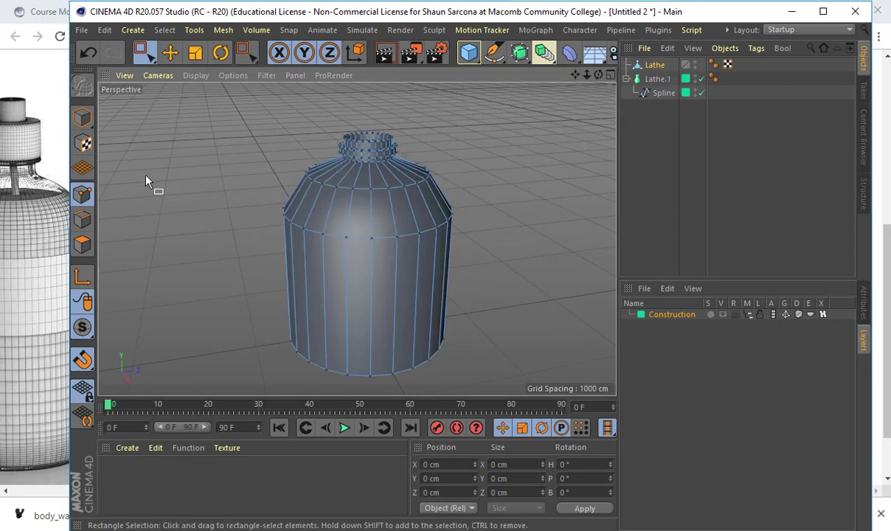
pyautogui.press('e')
pyautogui.click(82, 219)
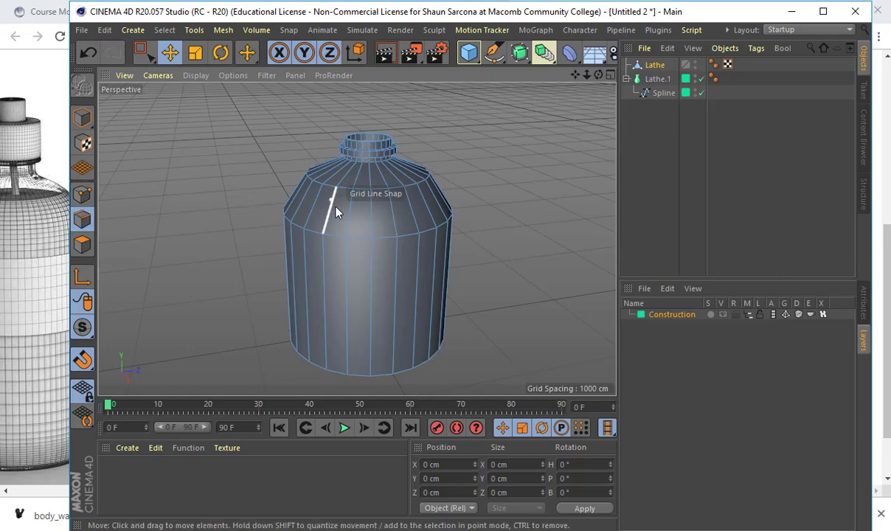
pyautogui.keyDown('alt'); pyautogui.moveTo(537, 168); pyautogui.dragTo(503, 103); pyautogui.keyUp('alt')
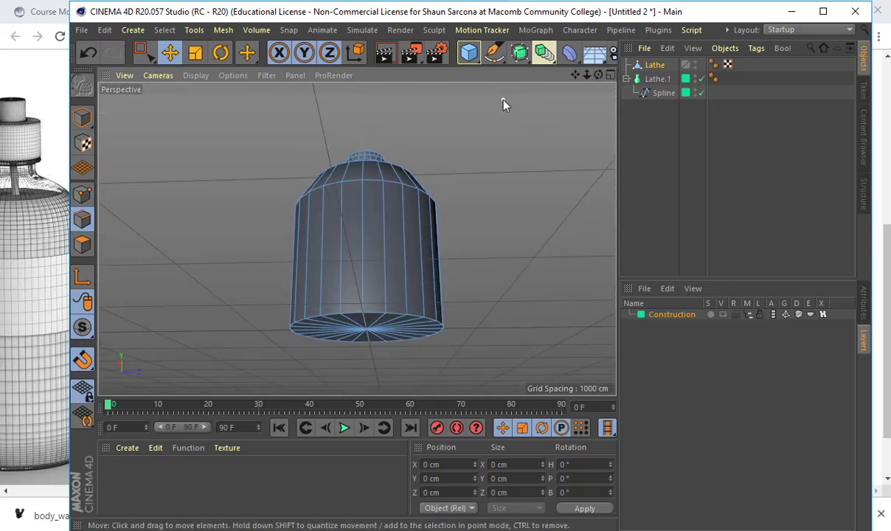
pyautogui.click(322, 200)
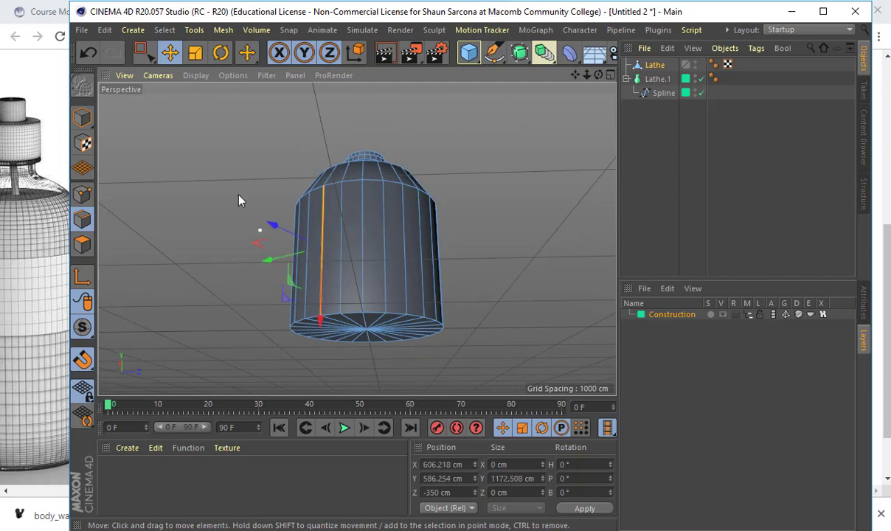
pyautogui.moveTo(273, 225); pyautogui.dragTo(336, 195)
pyautogui.hotkey('ctrl', 'z')
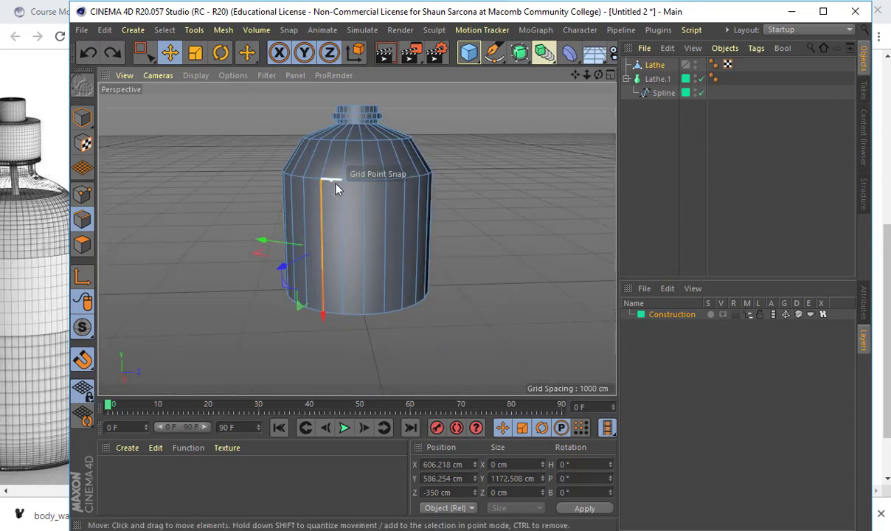
# Step: Select the bottle's lower shoulder, base and upper shoulder edge loops together
pyautogui.doubleClick(335, 189)
pyautogui.keyDown('shift'); pyautogui.doubleClick(332, 313); pyautogui.keyUp('shift')
pyautogui.keyDown('alt'); pyautogui.moveTo(301, 179); pyautogui.dragTo(296, 286, button='middle'); pyautogui.keyUp('alt')
pyautogui.keyDown('alt'); pyautogui.moveTo(296, 284); pyautogui.dragTo(360, 292, button='right'); pyautogui.keyUp('alt')
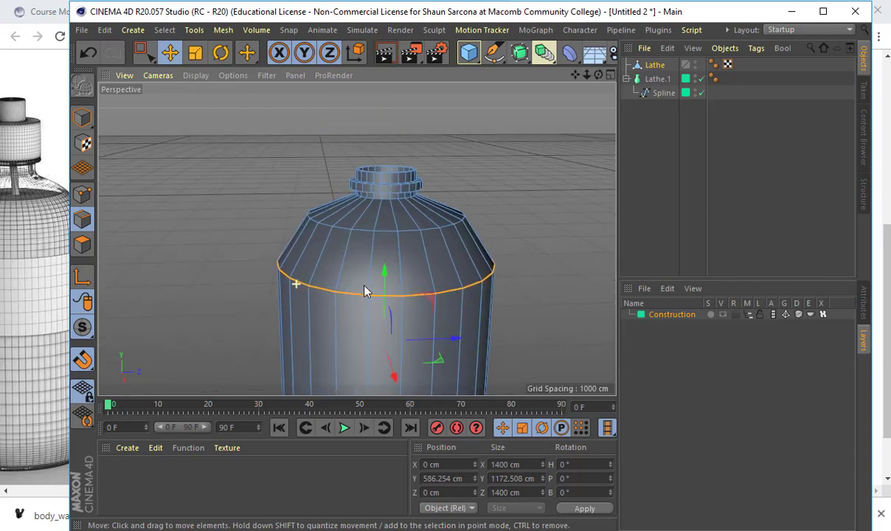
pyautogui.scroll(5, 360, 292)
pyautogui.keyDown('shift'); pyautogui.doubleClick(343, 279); pyautogui.keyUp('shift')
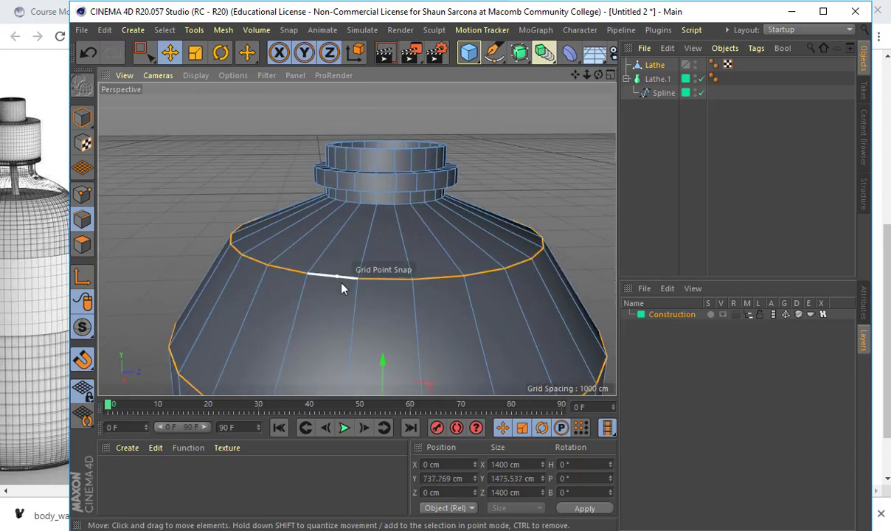
pyautogui.scroll(-2, 345, 295)
pyautogui.keyDown('alt'); pyautogui.moveTo(346, 309); pyautogui.dragTo(322, 236); pyautogui.keyUp('alt')
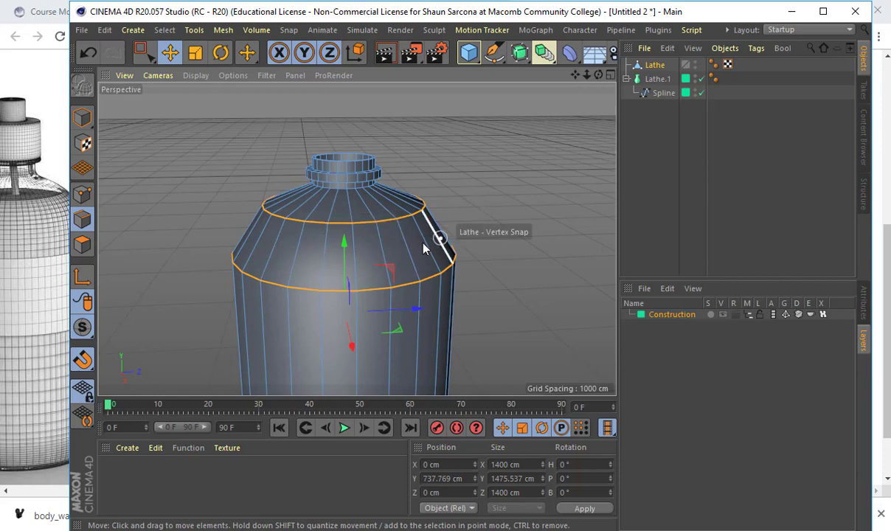
pyautogui.scroll(-5, 435, 221)
pyautogui.keyDown('alt'); pyautogui.moveTo(389, 193); pyautogui.dragTo(369, 196, button='middle'); pyautogui.keyUp('alt')
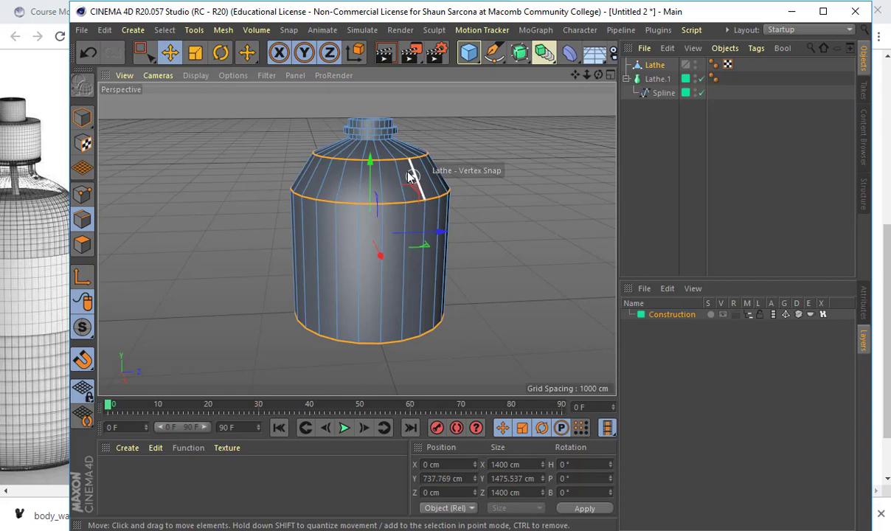
pyautogui.press('m')
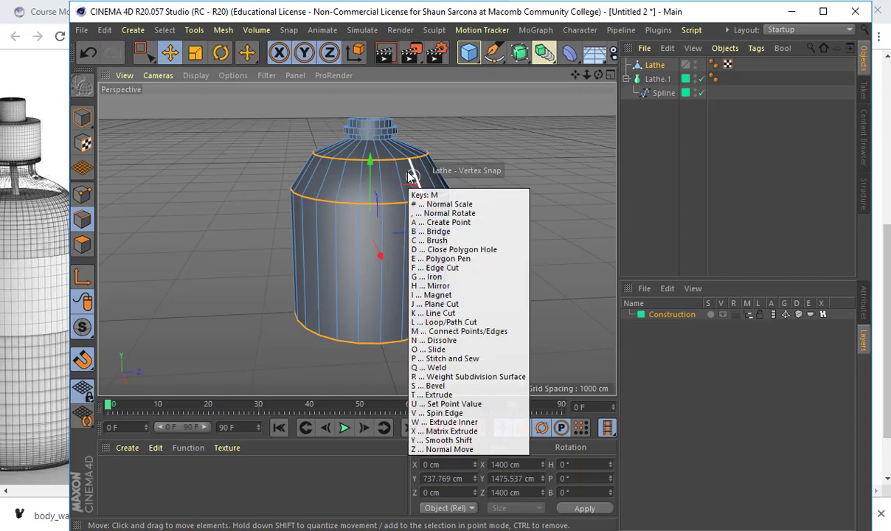
pyautogui.press('Escape')
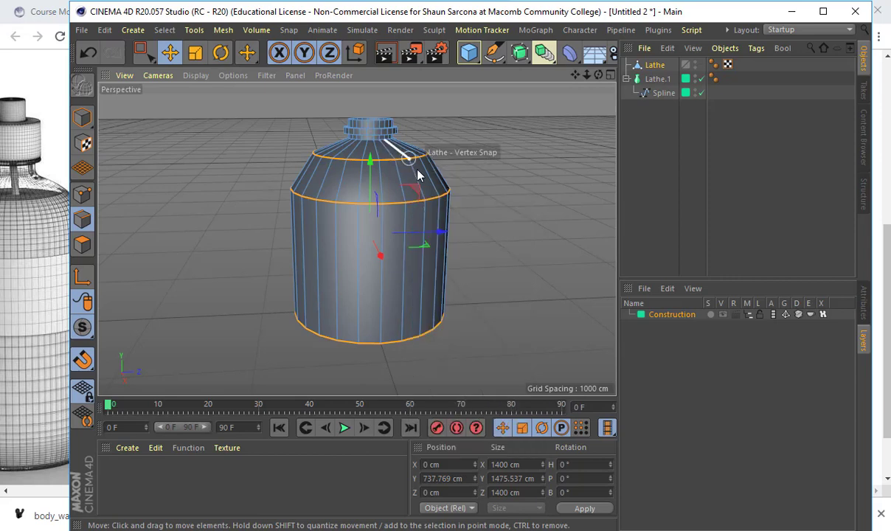
pyautogui.rightClick(417, 174)
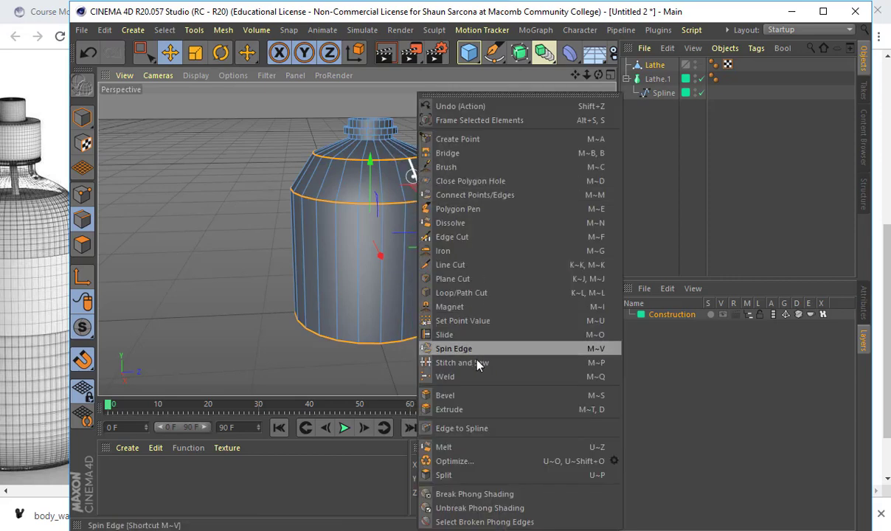
pyautogui.click(410, 2)
pyautogui.hotkey('alt', 'Tab')
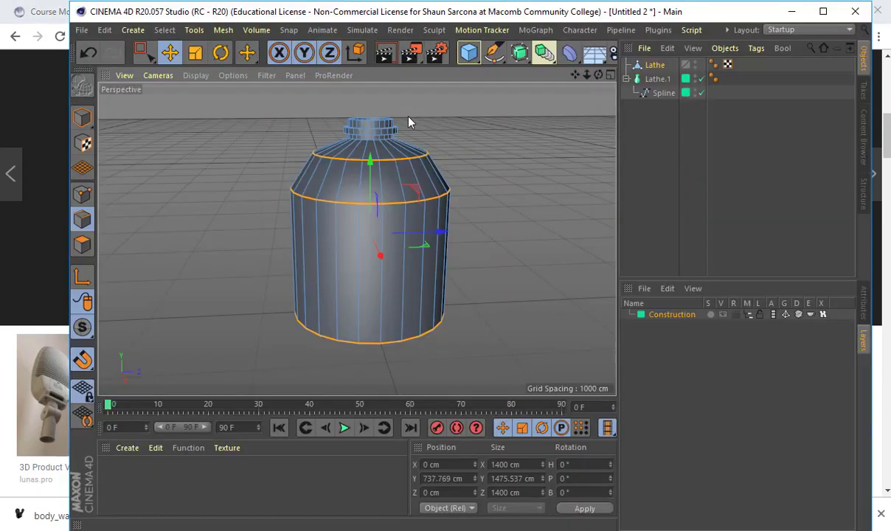
# Step: Activate the Bevel tool for the selected edge loops and show its settings
pyautogui.press('m')
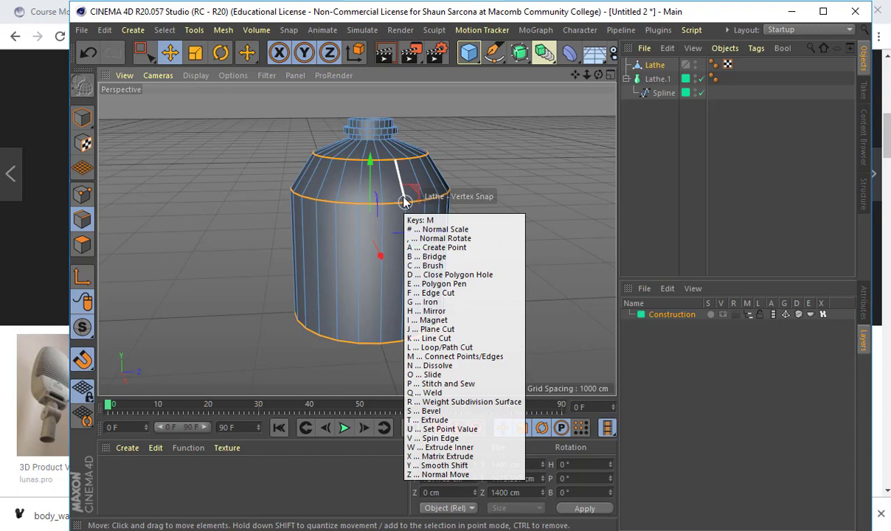
pyautogui.press('s')
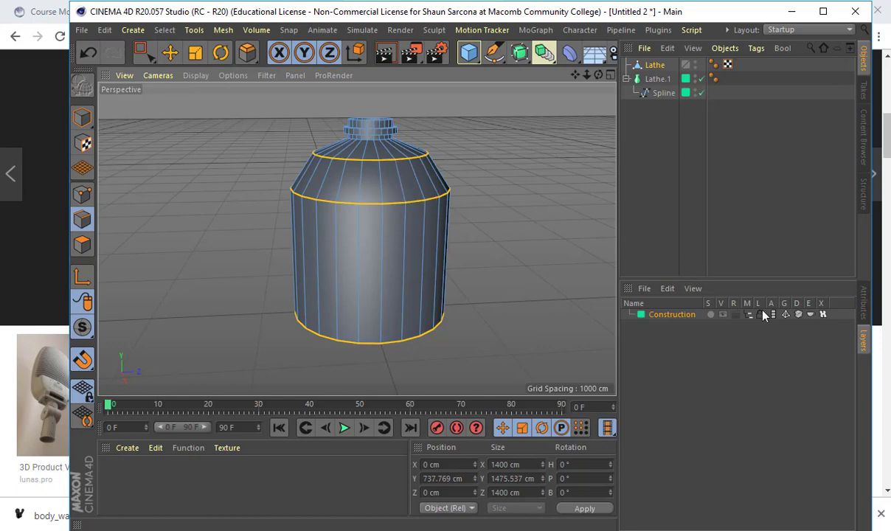
pyautogui.click(864, 302)
pyautogui.press('m')
pyautogui.press('s')
pyautogui.keyDown('alt'); pyautogui.moveTo(442, 209); pyautogui.dragTo(489, 252, button='right'); pyautogui.keyUp('alt')
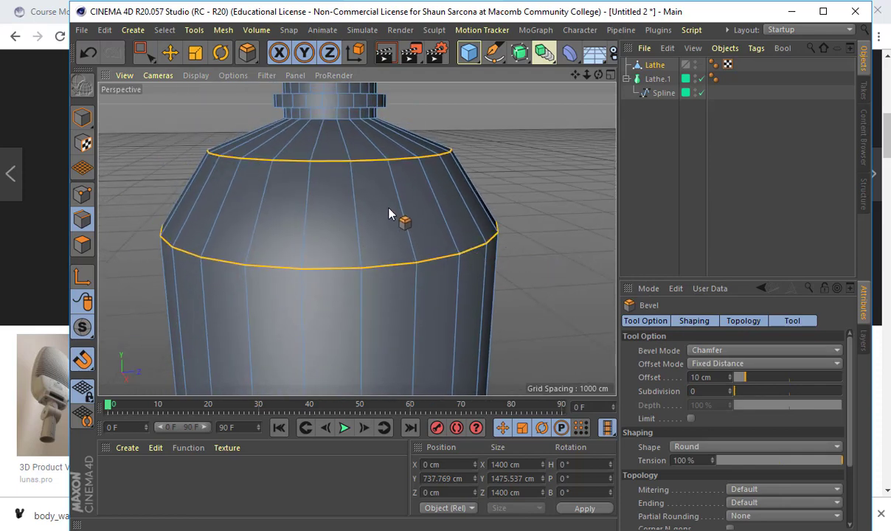
pyautogui.press('e')
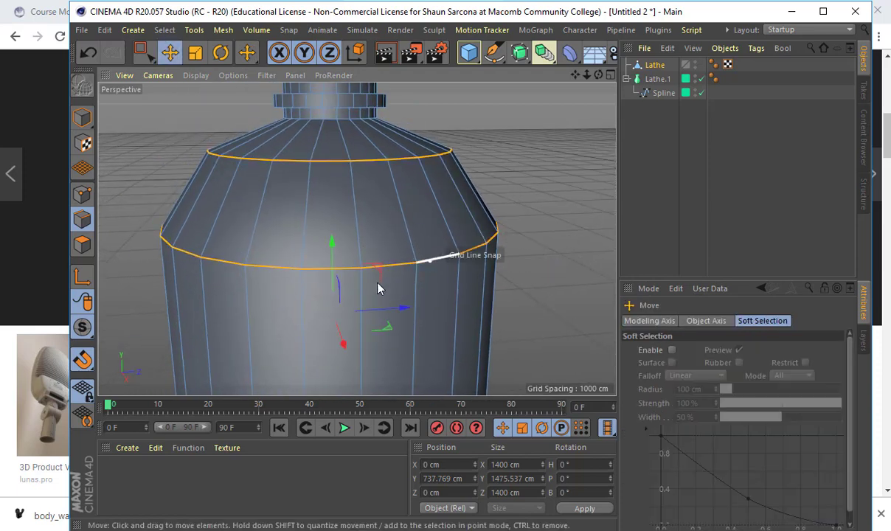
pyautogui.press('m')
pyautogui.press('s')
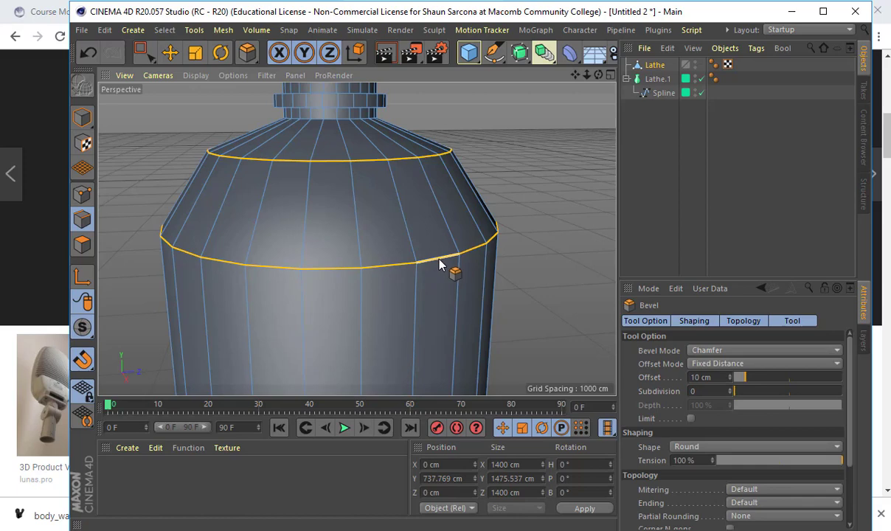
pyautogui.moveTo(442, 260); pyautogui.dragTo(492, 244)
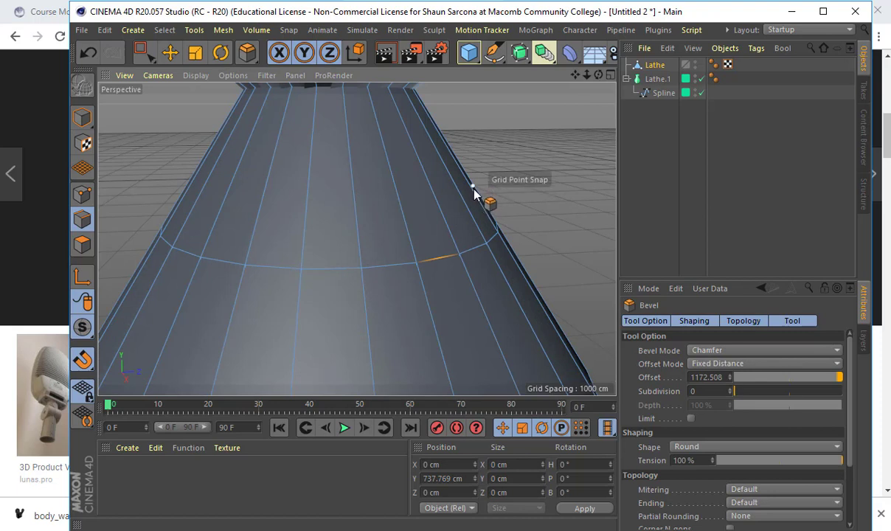
pyautogui.hotkey('ctrl', 'z')
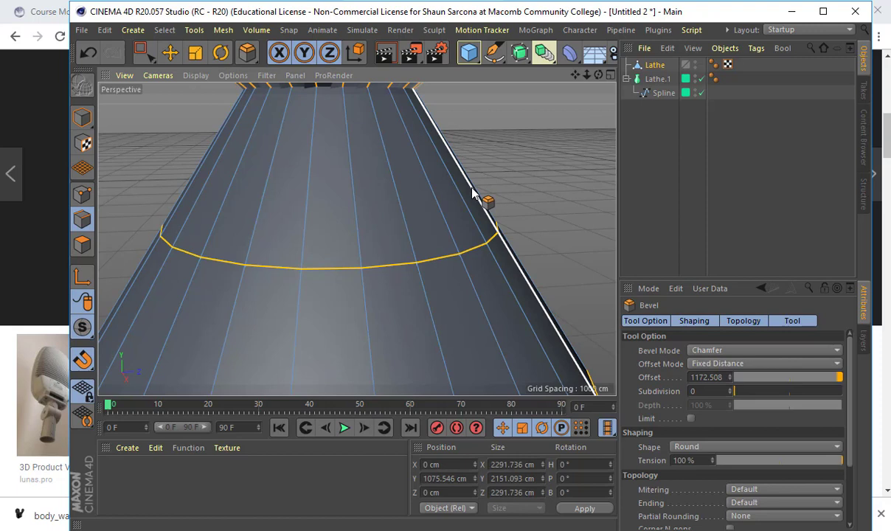
pyautogui.hotkey('ctrl', 'z')
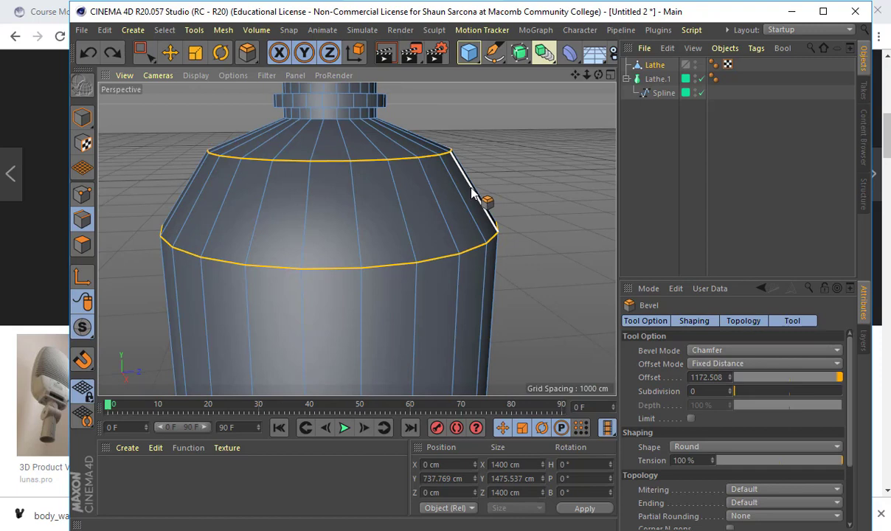
# Step: Bevel the selected shoulder and base edge loops in Chamfer mode with an offset of about 43.3 cm
pyautogui.moveTo(473, 254); pyautogui.dragTo(526, 266)
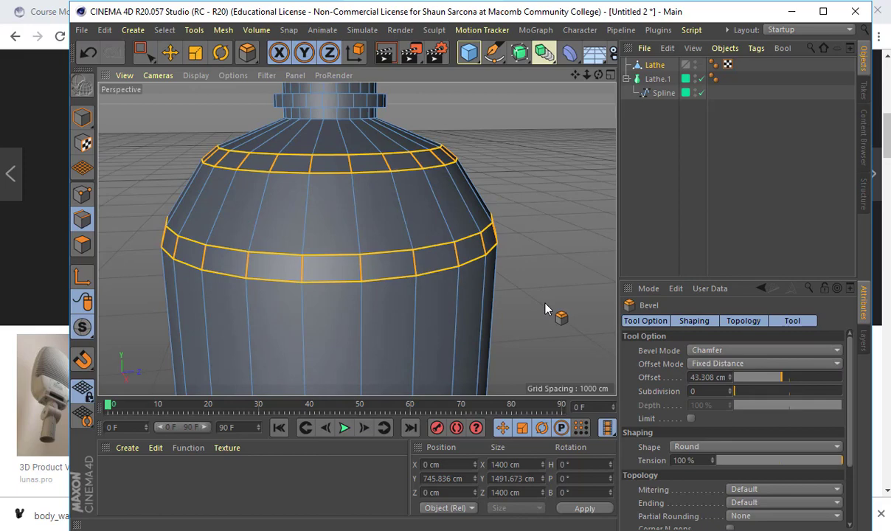
# Step: Set the bevel subdivision to 2 for the shoulder and base edge loops
pyautogui.scroll(-8, 537, 237)
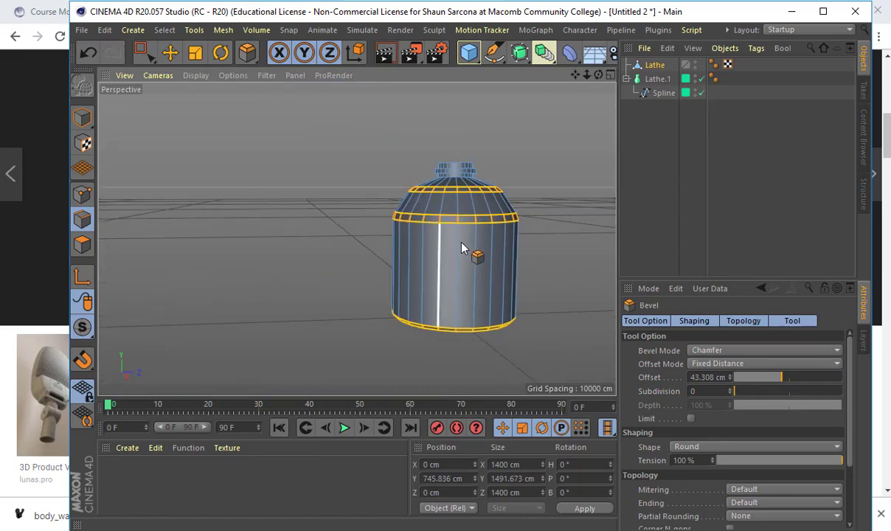
pyautogui.keyDown('alt'); pyautogui.moveTo(437, 228); pyautogui.dragTo(486, 265, button='right'); pyautogui.keyUp('alt')
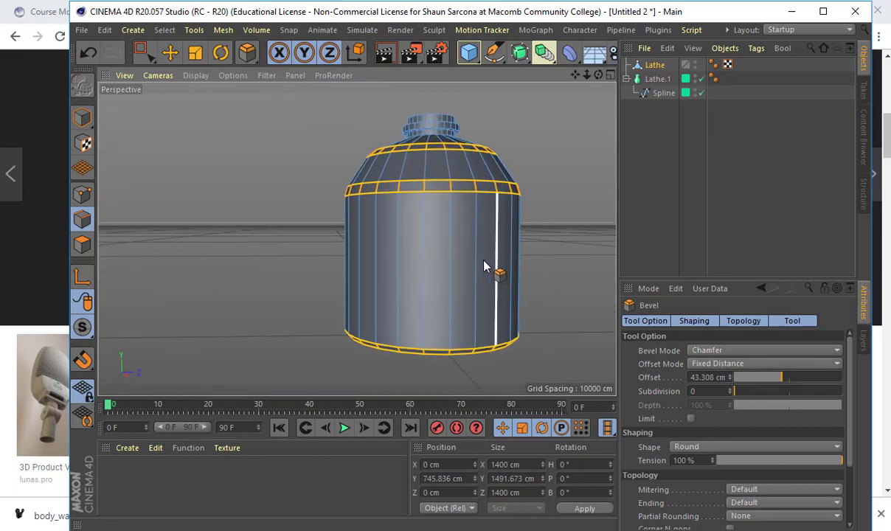
pyautogui.keyDown('alt'); pyautogui.moveTo(486, 265); pyautogui.dragTo(481, 225, button='middle'); pyautogui.keyUp('alt')
pyautogui.scroll(6, 516, 240)
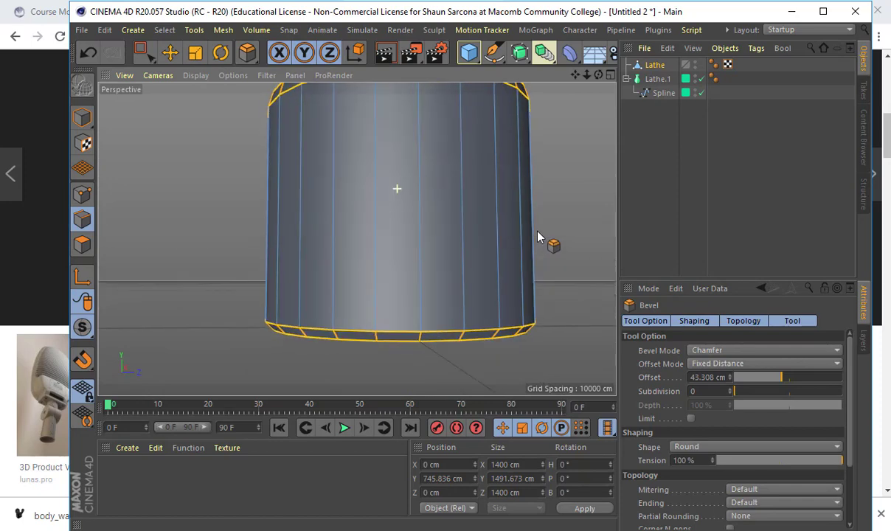
pyautogui.keyDown('alt'); pyautogui.moveTo(525, 246); pyautogui.dragTo(313, 324); pyautogui.keyUp('alt')
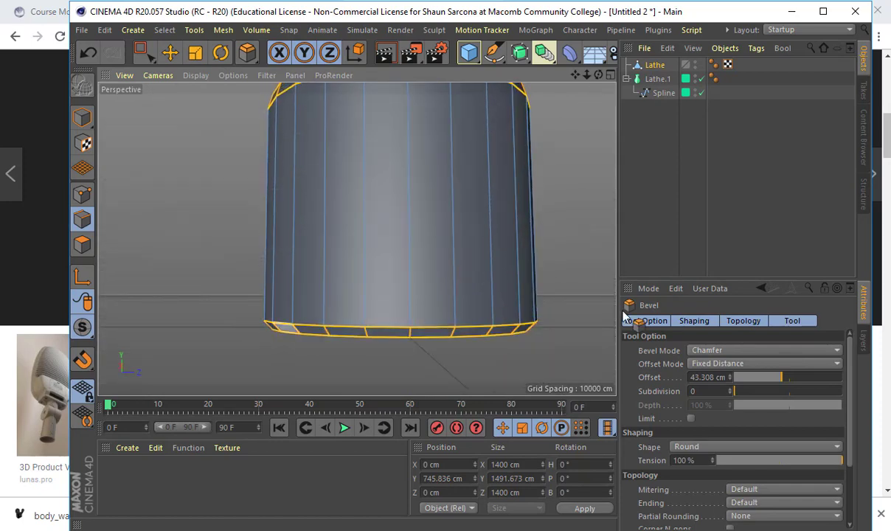
pyautogui.click(730, 389)
pyautogui.click(729, 388)
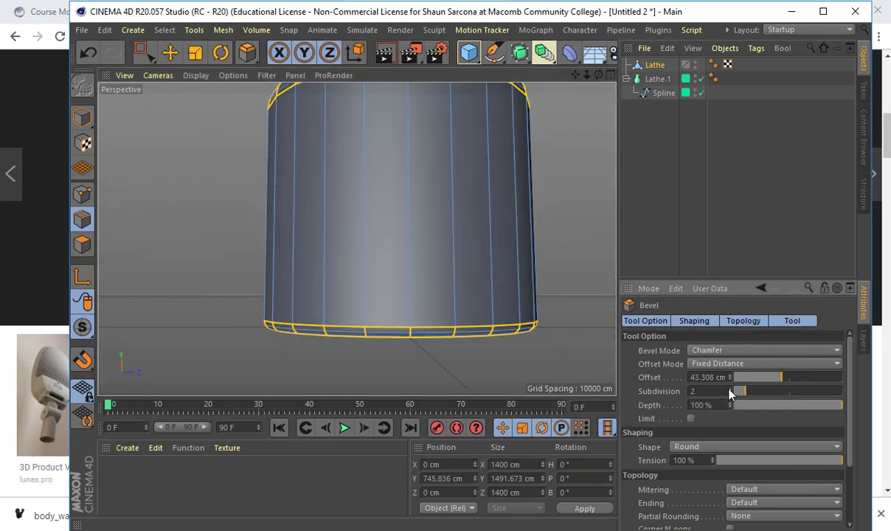
pyautogui.keyDown('alt'); pyautogui.moveTo(549, 317); pyautogui.dragTo(551, 288); pyautogui.keyUp('alt')
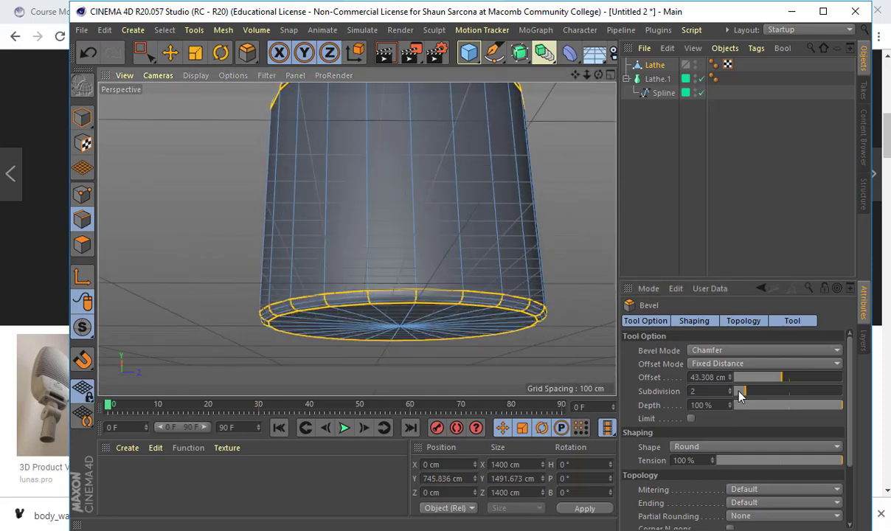
# Step: Widen the bevel on the shoulder and base edge loops to an offset of about 107.7 cm, undoing any oversized attempt
pyautogui.click(730, 375)
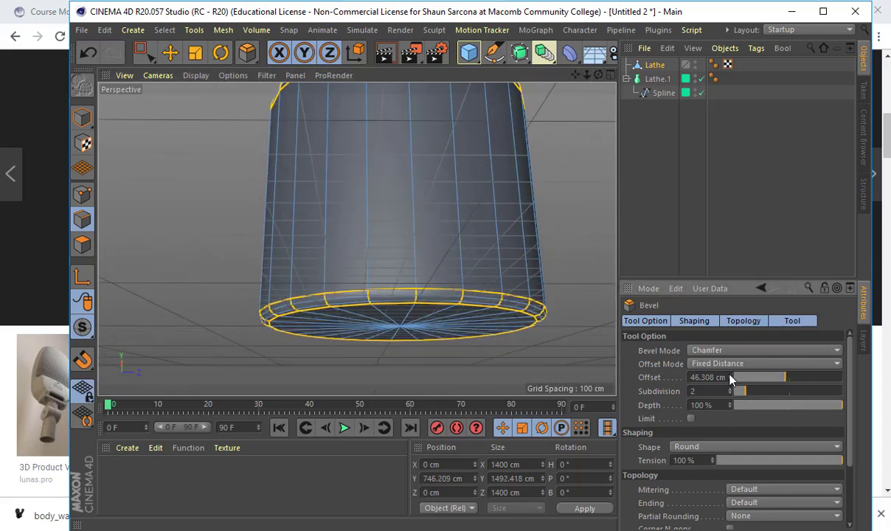
pyautogui.moveTo(730, 379); pyautogui.dragTo(730, 379)
pyautogui.keyDown('alt'); pyautogui.moveTo(527, 192); pyautogui.dragTo(526, 236); pyautogui.keyUp('alt')
pyautogui.keyDown('alt'); pyautogui.moveTo(527, 236); pyautogui.dragTo(506, 306, button='middle'); pyautogui.keyUp('alt')
pyautogui.keyDown('alt'); pyautogui.moveTo(449, 164); pyautogui.dragTo(479, 180); pyautogui.keyUp('alt')
pyautogui.scroll(-2, 503, 184)
pyautogui.keyDown('alt'); pyautogui.moveTo(480, 182); pyautogui.dragTo(440, 185, button='middle'); pyautogui.keyUp('alt')
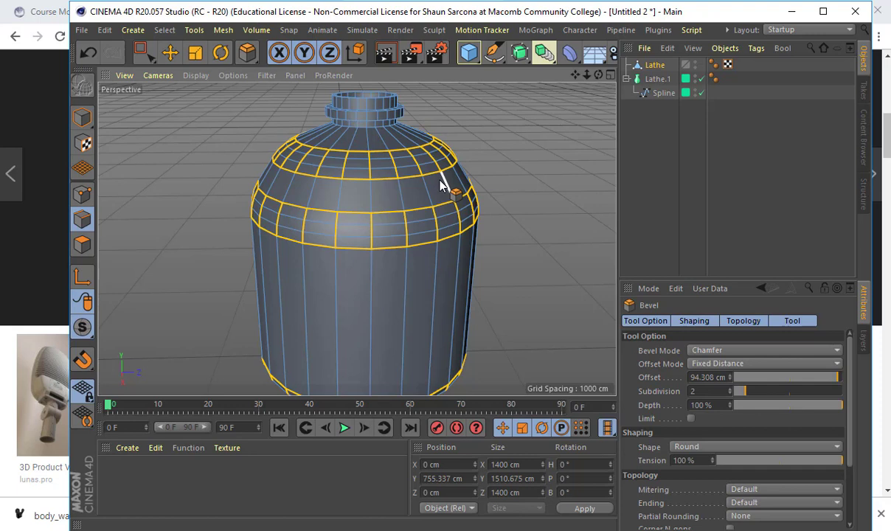
pyautogui.moveTo(730, 377); pyautogui.dragTo(796, 377)
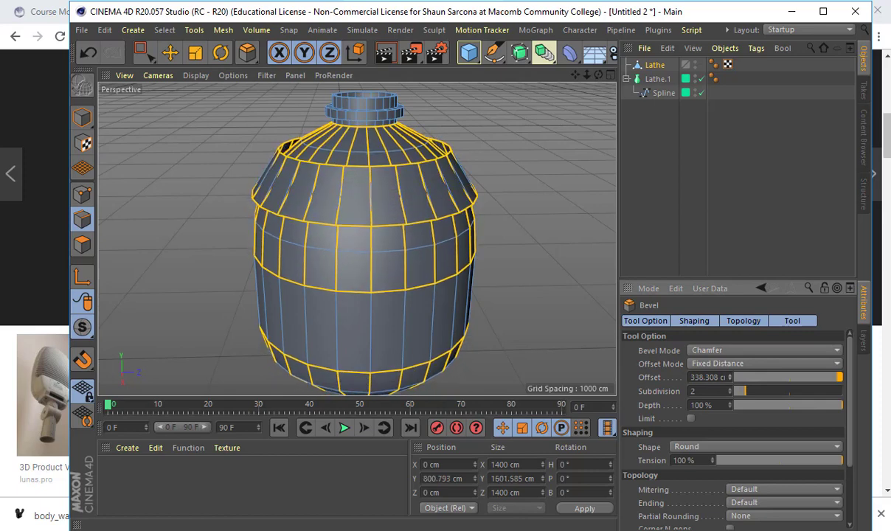
pyautogui.hotkey('ctrl', 'z')
pyautogui.moveTo(729, 381)
pyautogui.mouseDown()
pyautogui.moveTo(729, 358)
pyautogui.moveTo(729, 370)
pyautogui.mouseUp()
pyautogui.moveTo(440, 235); pyautogui.dragTo(426, 211)
pyautogui.moveTo(504, 268)
pyautogui.keyDown('alt'); pyautogui.mouseDown()
pyautogui.moveTo(503, 177)
pyautogui.moveTo(510, 259)
pyautogui.mouseUp(); pyautogui.keyUp('alt')
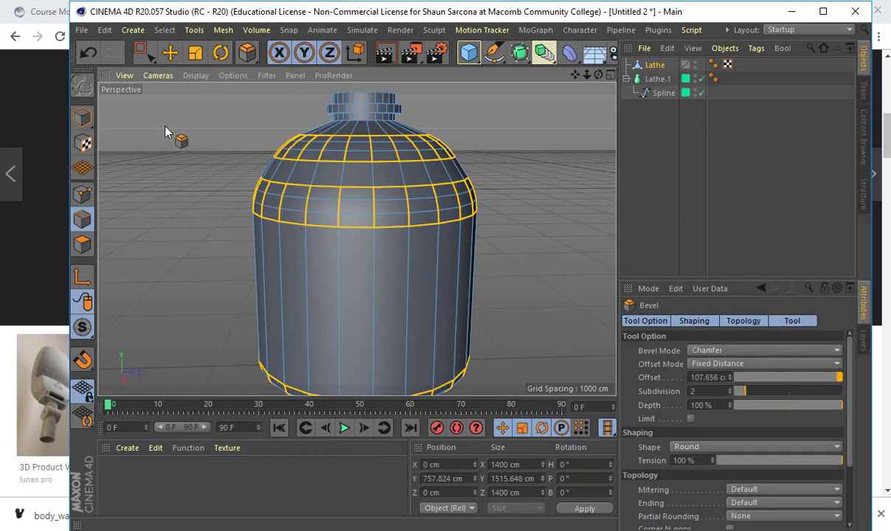
# Step: Clear the current edge selection and select the outer edge loops of the bottle's neck, collar and rim together
pyautogui.press('w')
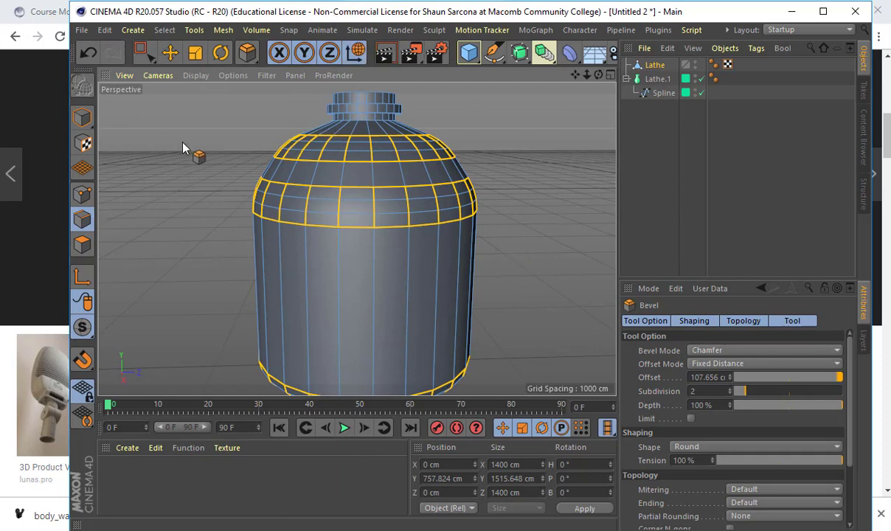
pyautogui.press('e')
pyautogui.keyDown('alt'); pyautogui.moveTo(189, 194); pyautogui.dragTo(185, 225, button='middle'); pyautogui.keyUp('alt')
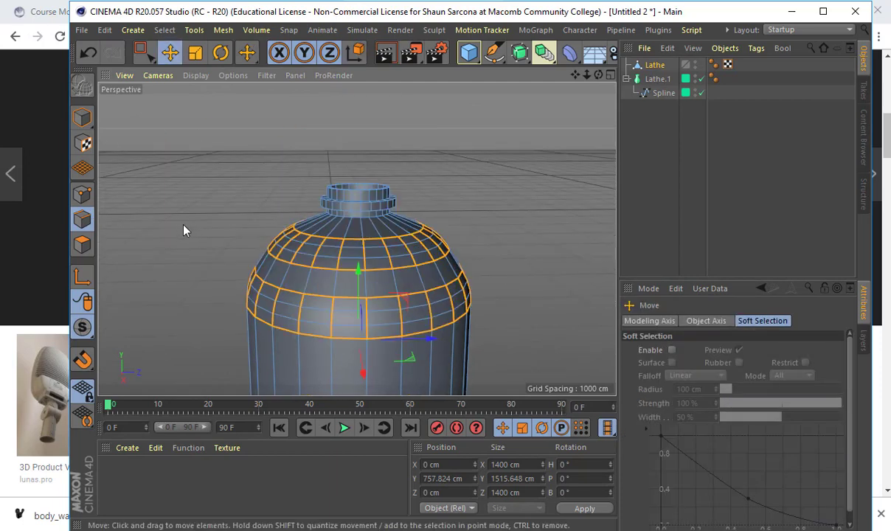
pyautogui.click(189, 225)
pyautogui.keyDown('alt'); pyautogui.moveTo(189, 225); pyautogui.dragTo(241, 233, button='right'); pyautogui.keyUp('alt')
pyautogui.scroll(5, 140, 259)
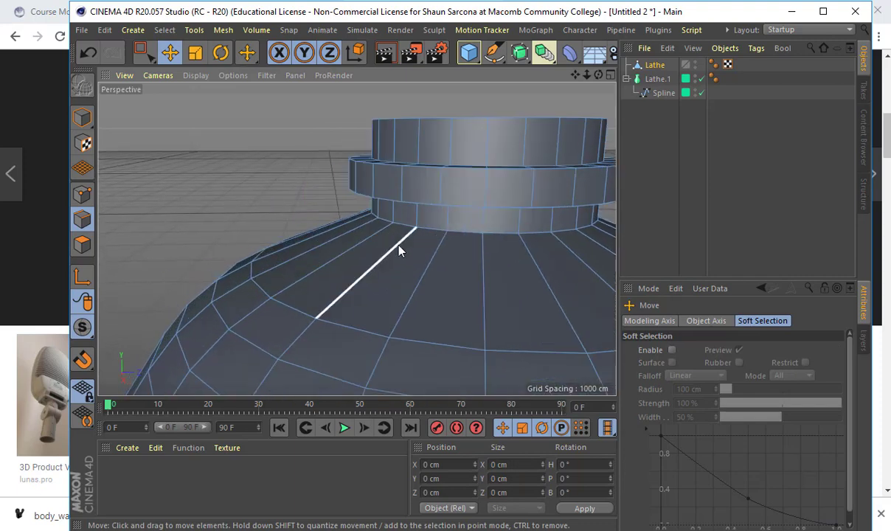
pyautogui.doubleClick(426, 238)
pyautogui.keyDown('alt'); pyautogui.moveTo(426, 238); pyautogui.dragTo(411, 184); pyautogui.keyUp('alt')
pyautogui.keyDown('shift'); pyautogui.doubleClick(411, 177); pyautogui.keyUp('shift')
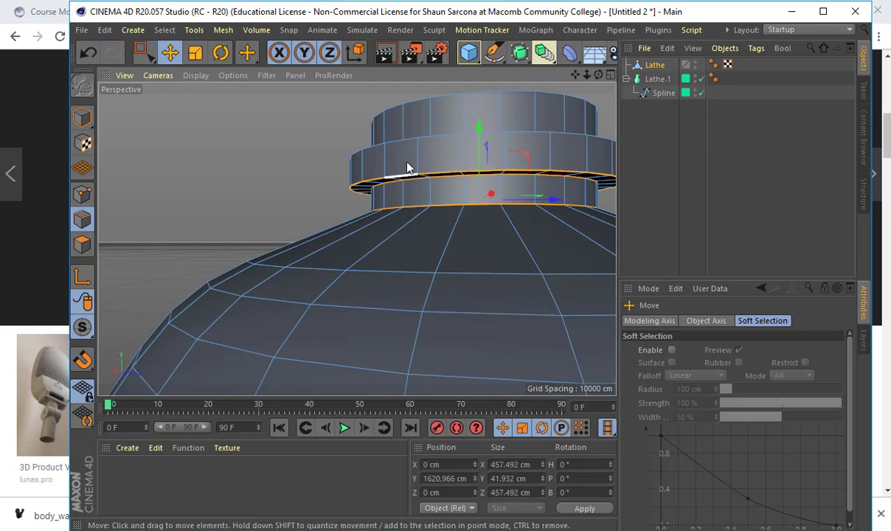
pyautogui.keyDown('alt'); pyautogui.moveTo(408, 149); pyautogui.dragTo(422, 200); pyautogui.keyUp('alt')
pyautogui.keyDown('shift'); pyautogui.doubleClick(421, 171); pyautogui.keyUp('shift')
pyautogui.keyDown('shift'); pyautogui.doubleClick(423, 157); pyautogui.keyUp('shift')
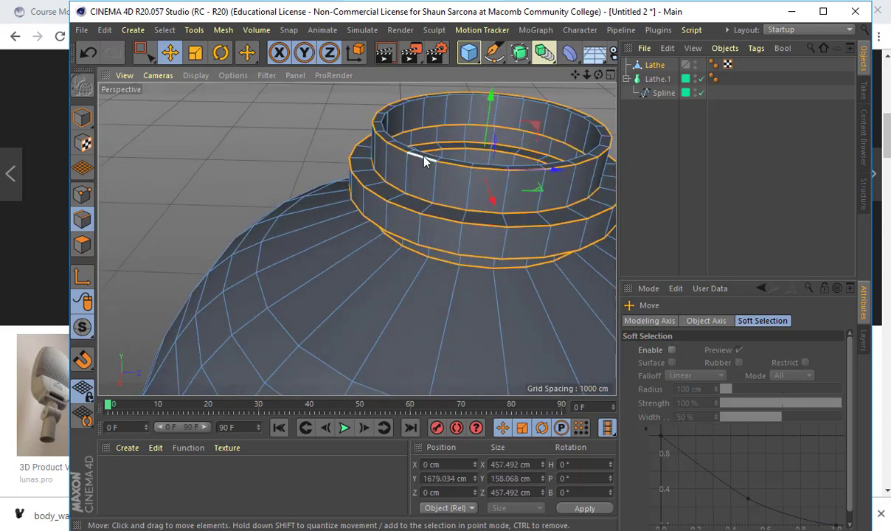
# Step: Bevel the selected neck, collar and rim loops with an offset of about 2.19 cm, and return to Model mode
pyautogui.press('m')
pyautogui.press('s')
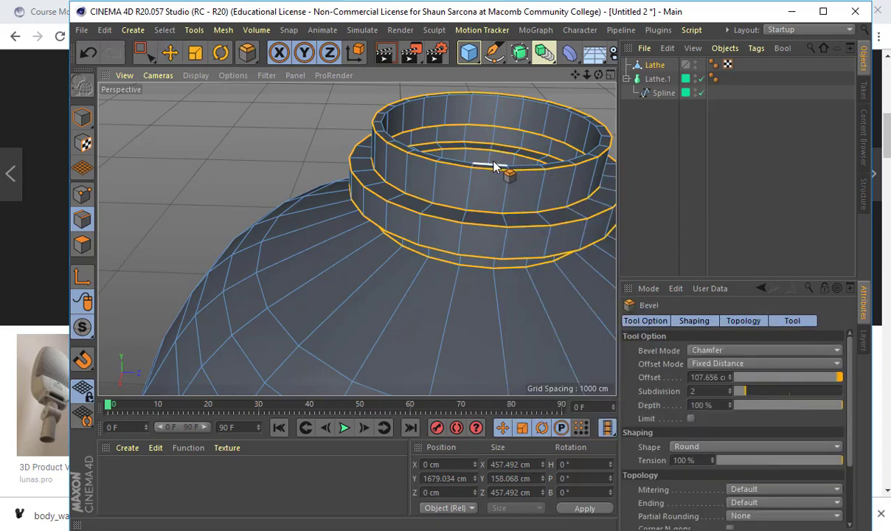
pyautogui.moveTo(493, 175)
pyautogui.mouseDown()
pyautogui.moveTo(490, 182)
pyautogui.moveTo(495, 177)
pyautogui.mouseUp()
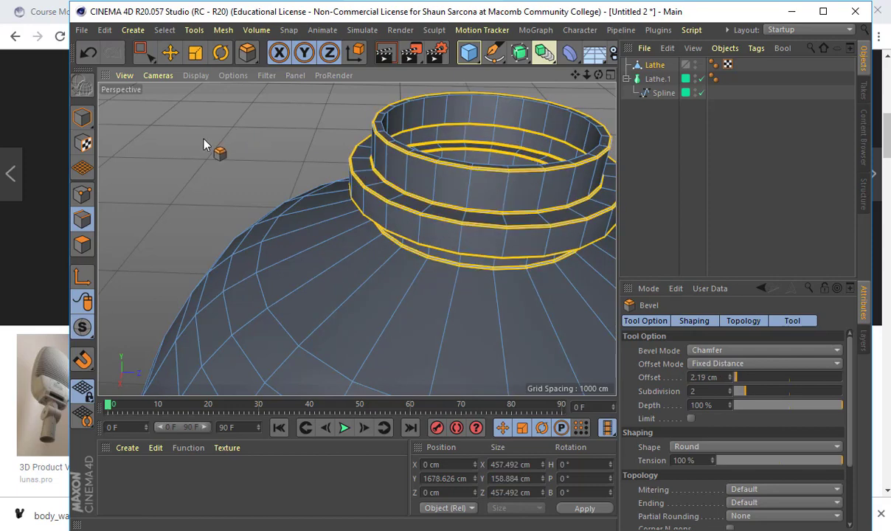
pyautogui.click(83, 118)
pyautogui.keyDown('alt'); pyautogui.moveTo(493, 287); pyautogui.dragTo(354, 276, button='right'); pyautogui.keyUp('alt')
pyautogui.keyDown('alt'); pyautogui.moveTo(490, 335); pyautogui.dragTo(378, 224, button='middle'); pyautogui.keyUp('alt')
pyautogui.keyDown('alt'); pyautogui.moveTo(379, 299); pyautogui.dragTo(386, 169); pyautogui.keyUp('alt')
pyautogui.keyDown('alt'); pyautogui.moveTo(381, 219); pyautogui.dragTo(357, 240, button='middle'); pyautogui.keyUp('alt')
pyautogui.keyDown('alt'); pyautogui.moveTo(357, 240); pyautogui.dragTo(389, 227); pyautogui.keyUp('alt')
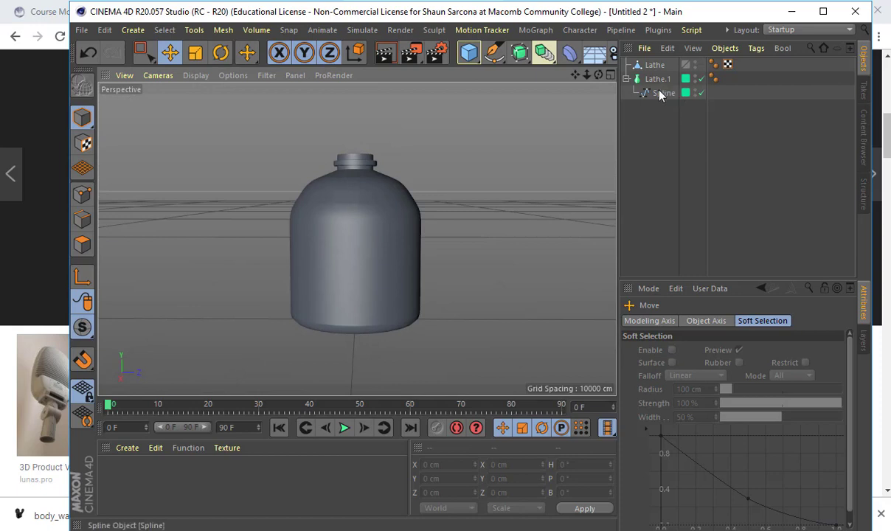
# Step: Lengthen the bottle's body by raising all shoulder and neck points of the Lathe mesh together to about Y 2373 cm
pyautogui.click(656, 66)
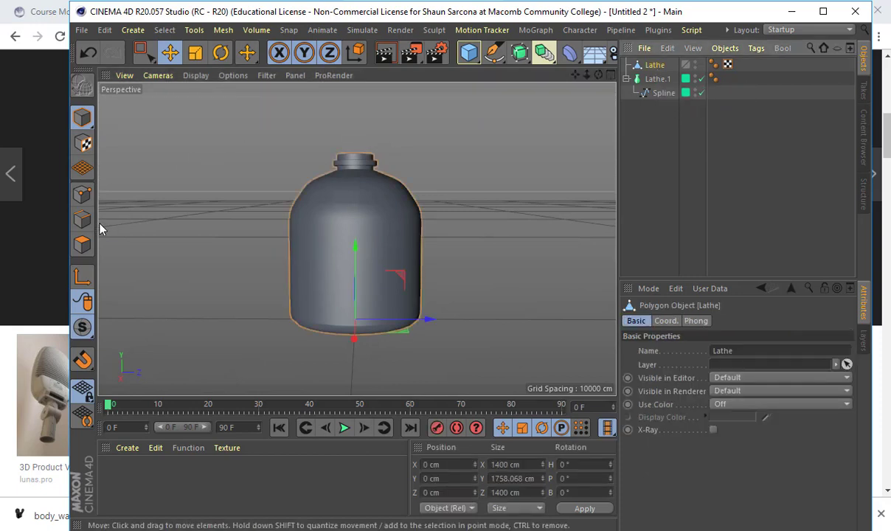
pyautogui.click(81, 194)
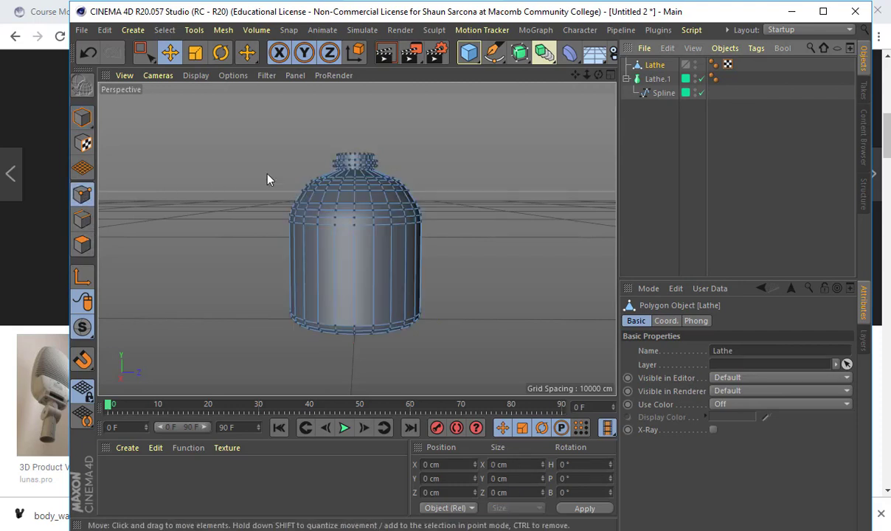
pyautogui.click(141, 52)
pyautogui.moveTo(225, 111); pyautogui.dragTo(476, 255)
pyautogui.moveTo(356, 147); pyautogui.dragTo(356, 55)
pyautogui.keyDown('alt'); pyautogui.moveTo(358, 199); pyautogui.dragTo(356, 282, button='middle'); pyautogui.keyUp('alt')
pyautogui.keyDown('alt'); pyautogui.moveTo(371, 280); pyautogui.dragTo(336, 272, button='right'); pyautogui.keyUp('alt')
pyautogui.keyDown('alt'); pyautogui.moveTo(329, 270); pyautogui.dragTo(323, 268); pyautogui.keyUp('alt')
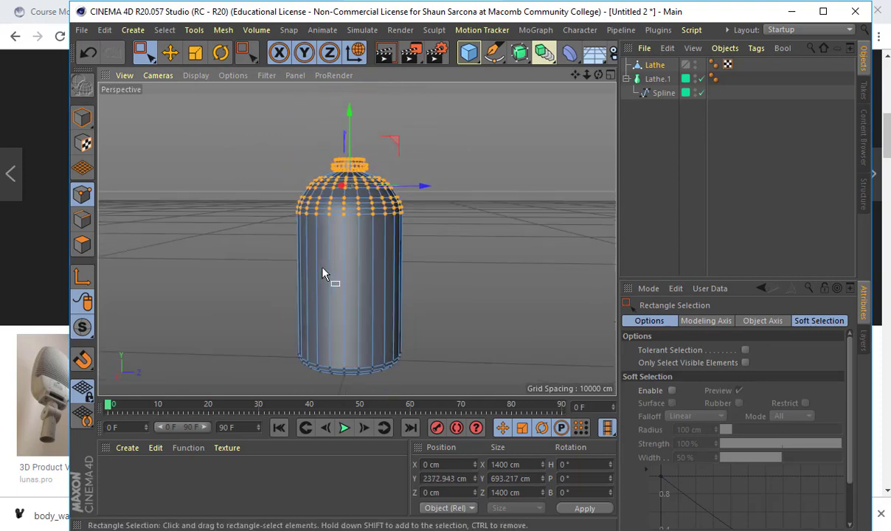
pyautogui.click(81, 116)
pyautogui.click(211, 154)
# Step: Examine the lengthened bottle's proportions and the shading across its shoulder from several angles and distances
pyautogui.keyDown('alt'); pyautogui.moveTo(387, 233); pyautogui.dragTo(289, 246); pyautogui.keyUp('alt')
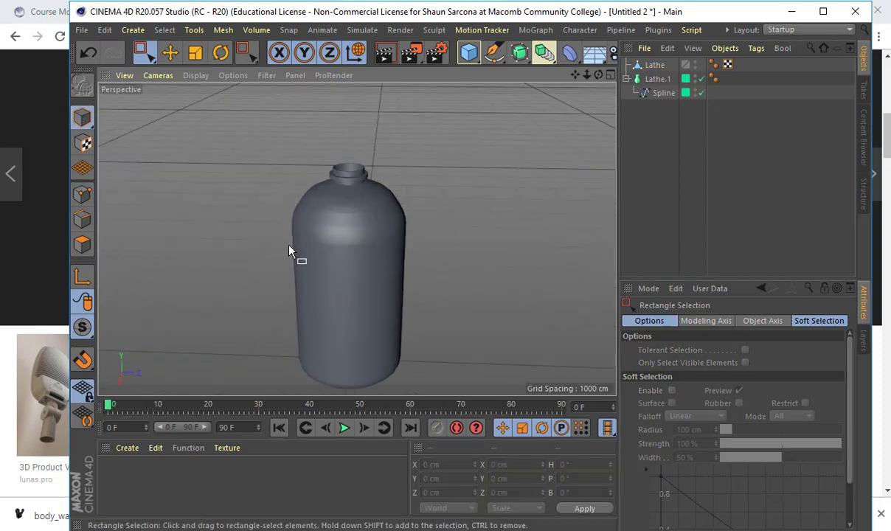
pyautogui.keyDown('alt'); pyautogui.moveTo(289, 246); pyautogui.dragTo(376, 213, button='right'); pyautogui.keyUp('alt')
pyautogui.keyDown('alt'); pyautogui.moveTo(376, 212); pyautogui.dragTo(271, 238, button='middle'); pyautogui.keyUp('alt')
pyautogui.keyDown('alt'); pyautogui.moveTo(271, 245); pyautogui.dragTo(302, 246, button='right'); pyautogui.keyUp('alt')
pyautogui.keyDown('alt'); pyautogui.moveTo(302, 241); pyautogui.dragTo(296, 219); pyautogui.keyUp('alt')
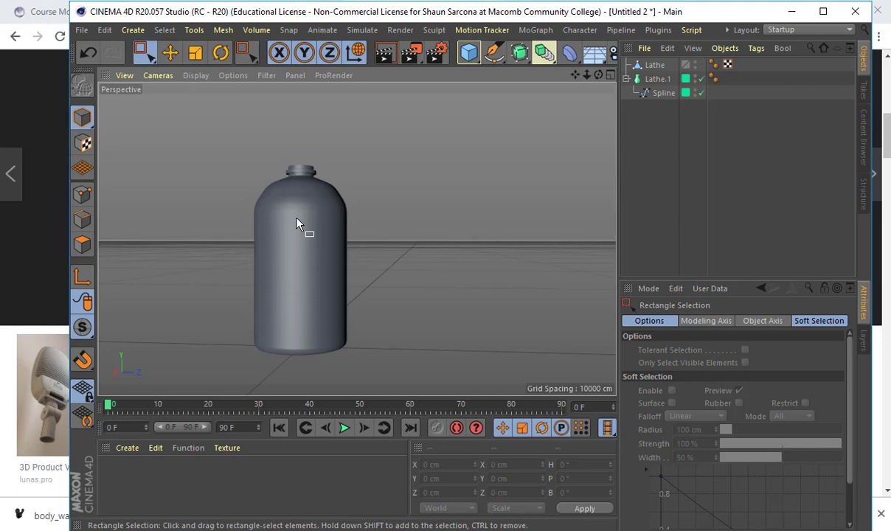
pyautogui.keyDown('alt'); pyautogui.moveTo(302, 222); pyautogui.dragTo(323, 251); pyautogui.keyUp('alt')
pyautogui.keyDown('alt'); pyautogui.moveTo(324, 251); pyautogui.dragTo(352, 254, button='middle'); pyautogui.keyUp('alt')
pyautogui.keyDown('alt'); pyautogui.moveTo(352, 254); pyautogui.dragTo(410, 173, button='right'); pyautogui.keyUp('alt')
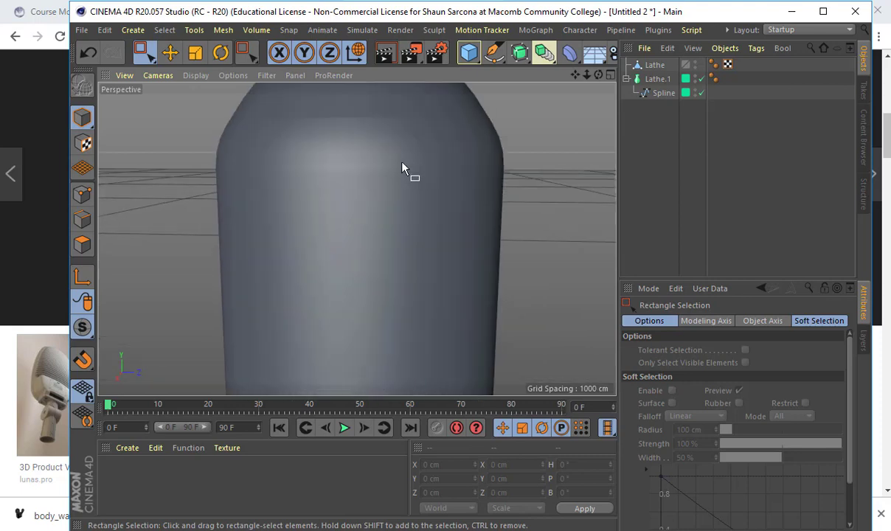
pyautogui.keyDown('alt'); pyautogui.moveTo(409, 173); pyautogui.dragTo(370, 324, button='middle'); pyautogui.keyUp('alt')
pyautogui.keyDown('alt'); pyautogui.moveTo(353, 292); pyautogui.dragTo(362, 298, button='right'); pyautogui.keyUp('alt')
pyautogui.keyDown('alt'); pyautogui.moveTo(362, 294); pyautogui.dragTo(392, 221, button='middle'); pyautogui.keyUp('alt')
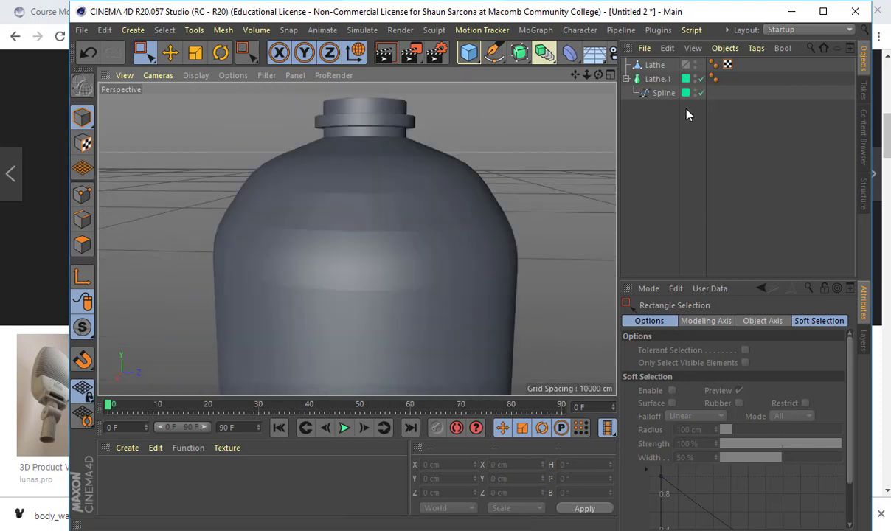
pyautogui.scroll(3, 435, 223)
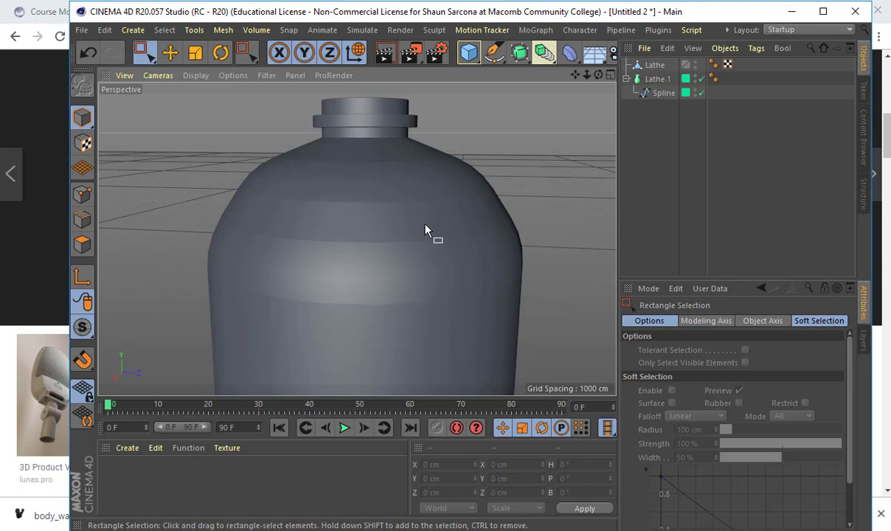
# Step: Disable Angle Limit in the Phong tag of the Lathe mesh
pyautogui.click(713, 65)
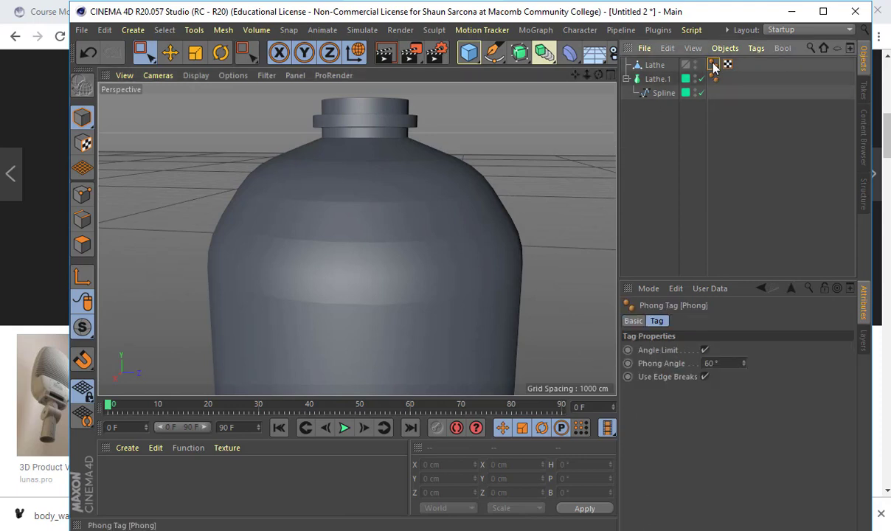
pyautogui.click(705, 350)
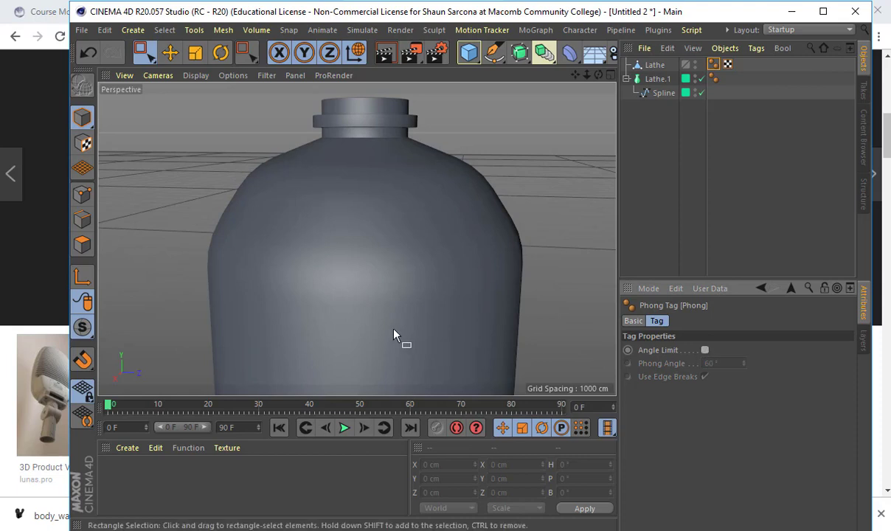
pyautogui.keyDown('alt'); pyautogui.moveTo(357, 278); pyautogui.dragTo(280, 212); pyautogui.keyUp('alt')
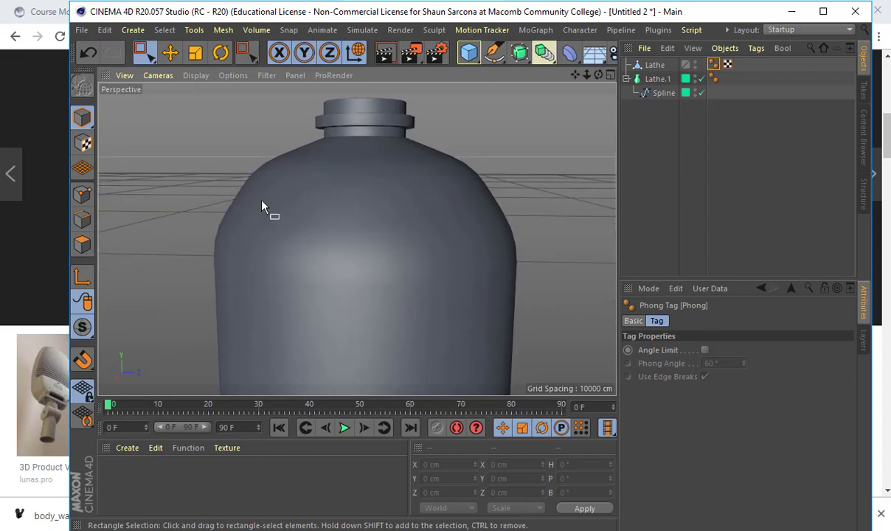
# Step: Maximize the Front view and frame the bottle's shoulder and neck
pyautogui.middleClick(277, 156)
pyautogui.keyDown('alt'); pyautogui.moveTo(459, 310); pyautogui.dragTo(480, 406, button='middle'); pyautogui.keyUp('alt')
pyautogui.rightClick(484, 372)
pyautogui.click(450, 300)
pyautogui.middleClick(464, 241)
pyautogui.keyDown('alt'); pyautogui.moveTo(464, 241); pyautogui.dragTo(443, 299, button='middle'); pyautogui.keyUp('alt')
pyautogui.keyDown('alt'); pyautogui.moveTo(469, 269); pyautogui.dragTo(247, 236, button='right'); pyautogui.keyUp('alt')
pyautogui.keyDown('alt'); pyautogui.moveTo(438, 180); pyautogui.dragTo(408, 307, button='middle'); pyautogui.keyUp('alt')
pyautogui.keyDown('alt'); pyautogui.moveTo(407, 312); pyautogui.dragTo(354, 196, button='right'); pyautogui.keyUp('alt')
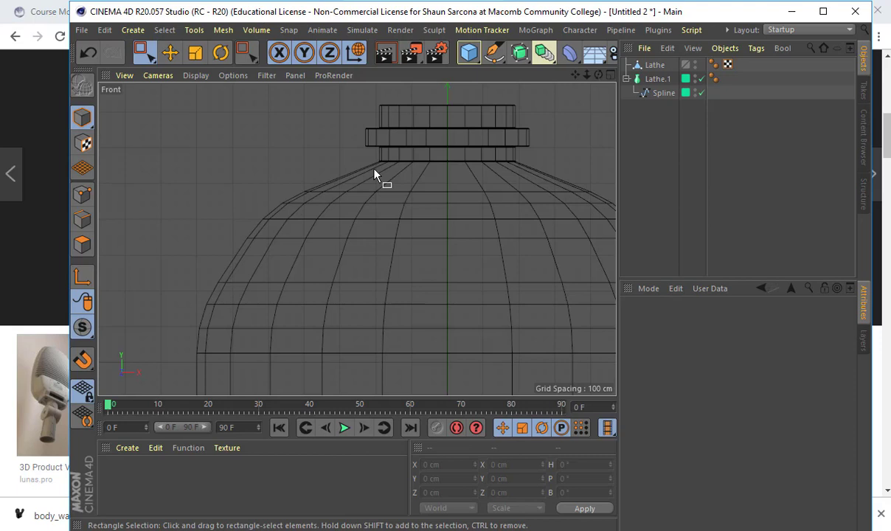
# Step: In Edge mode, remove the third horizontal edge loop below the neck from the Lathe mesh's shoulder
pyautogui.click(81, 217)
pyautogui.click(653, 65)
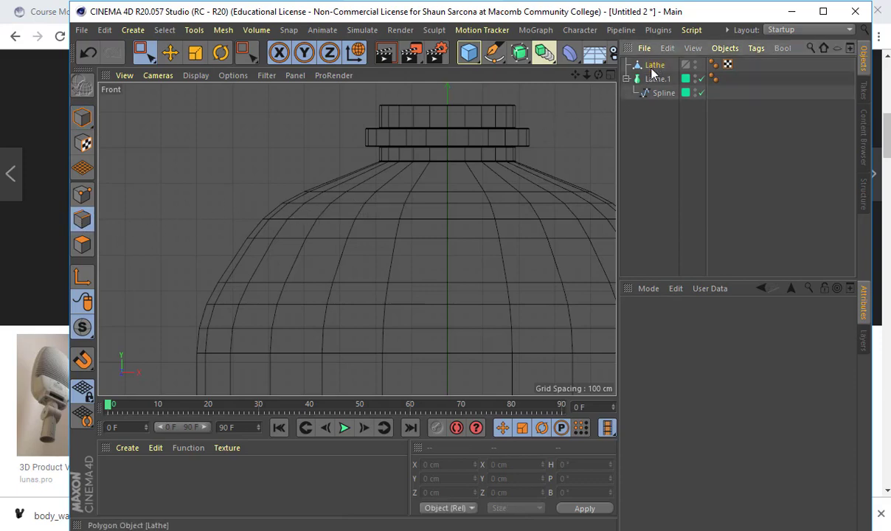
pyautogui.press('e')
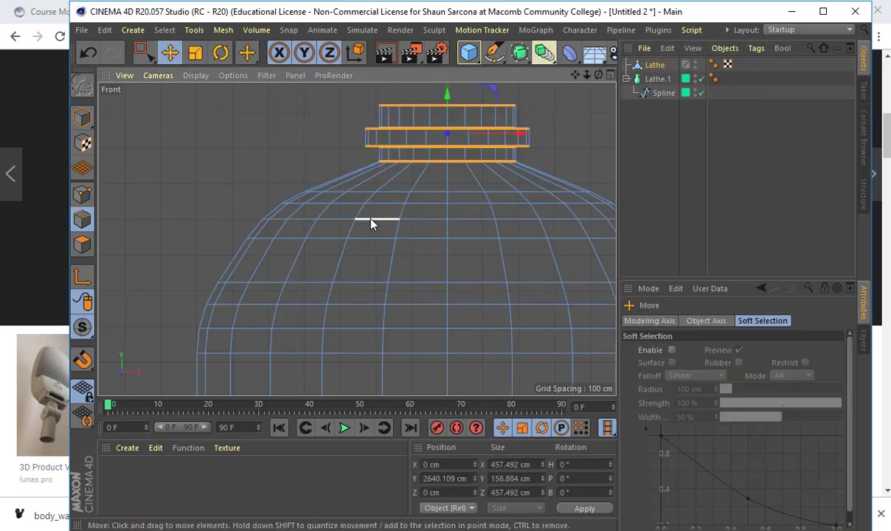
pyautogui.doubleClick(371, 220)
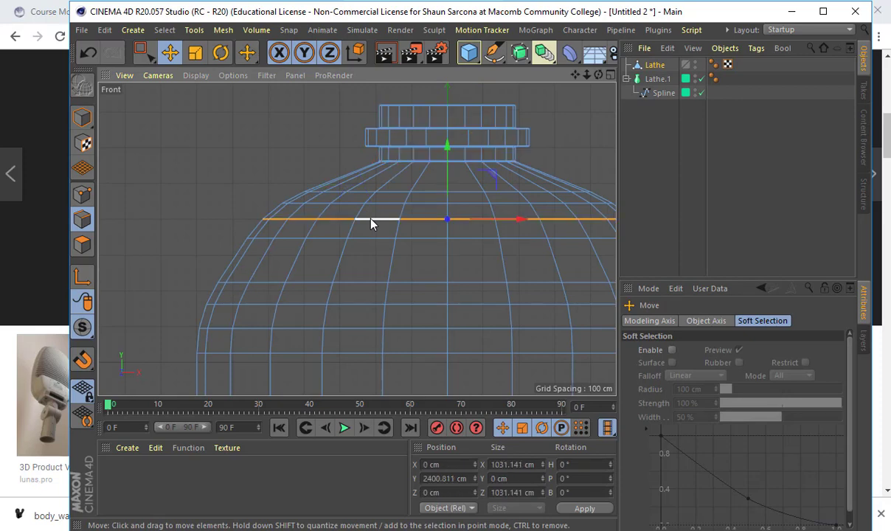
pyautogui.rightClick(371, 222)
pyautogui.click(391, 215)
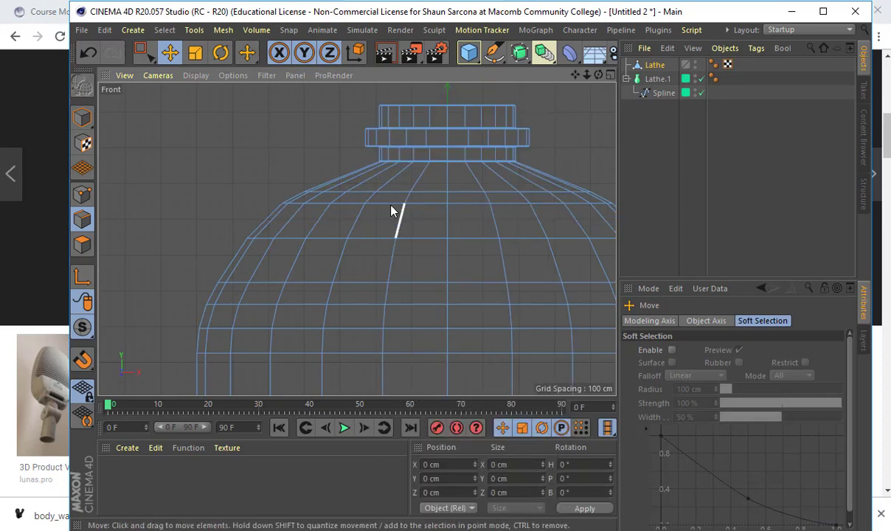
# Step: Dissolve the first horizontal edge loop below the neck and the fourth remaining loop farther down the shoulder
pyautogui.doubleClick(392, 193)
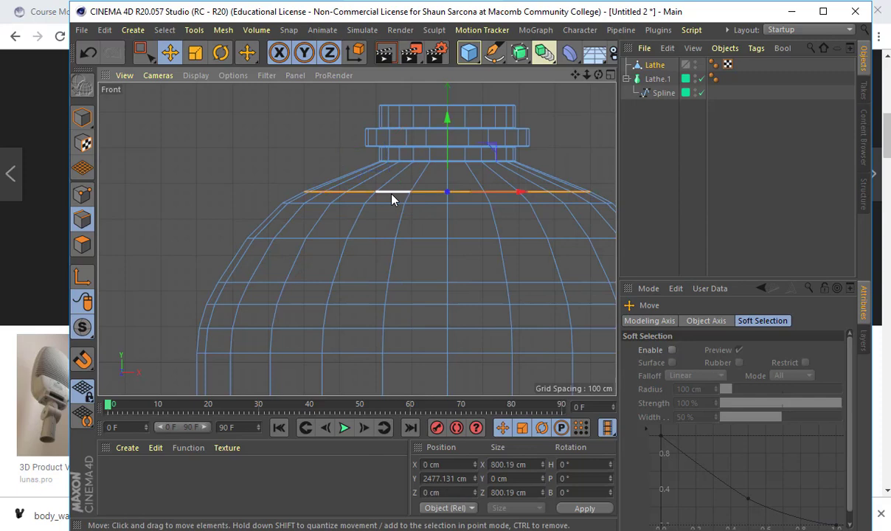
pyautogui.rightClick(393, 194)
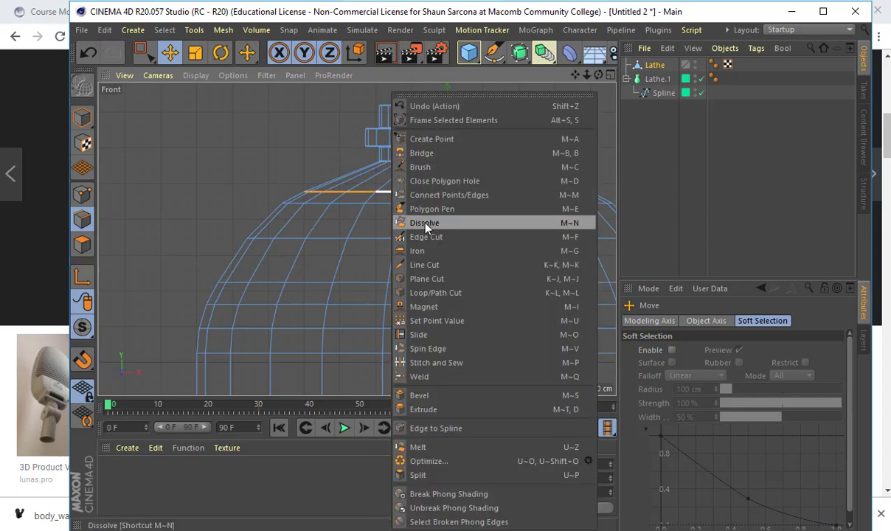
pyautogui.click(421, 224)
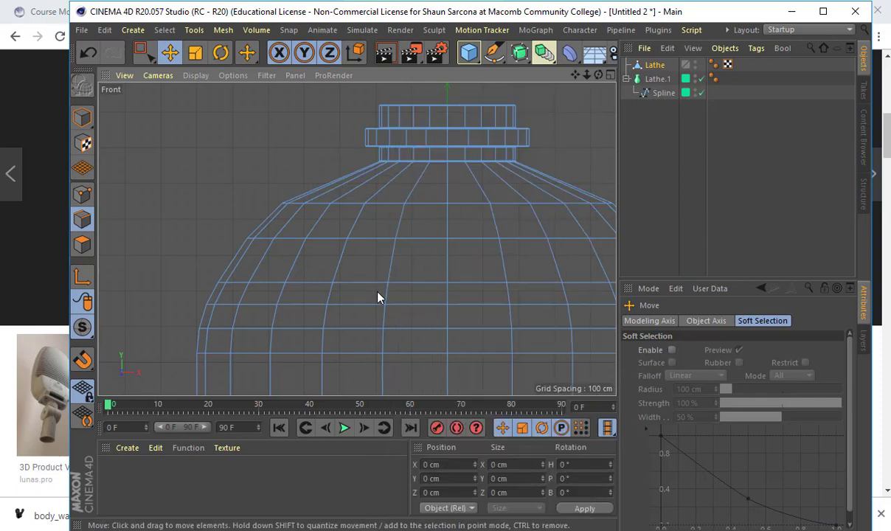
pyautogui.doubleClick(362, 304)
pyautogui.rightClick(363, 304)
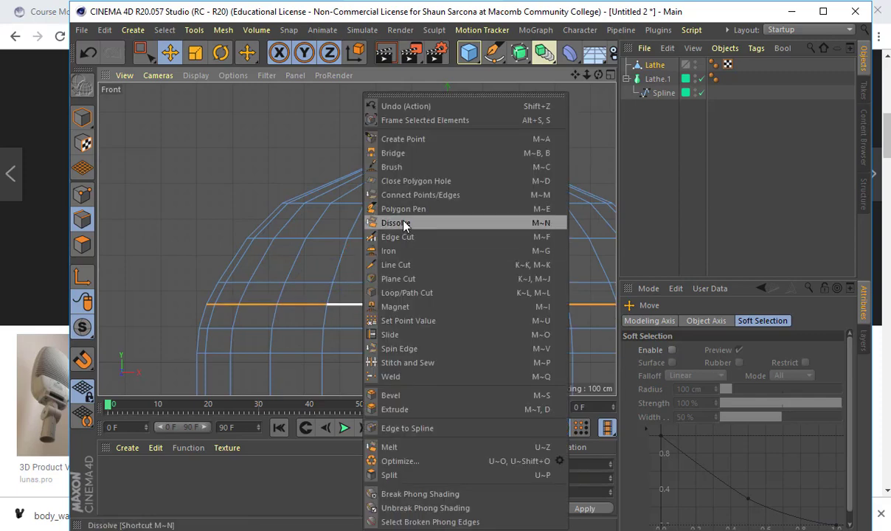
pyautogui.click(404, 224)
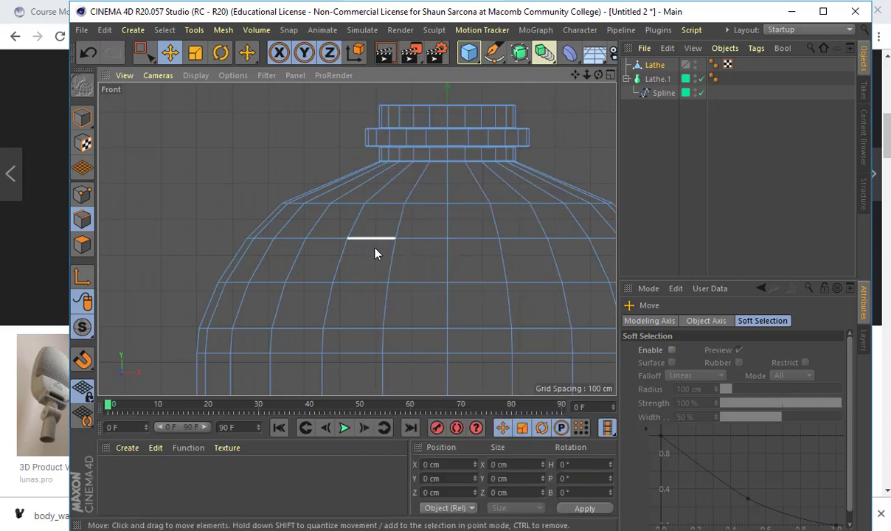
# Step: Dissolve the horizontal edge loop just above the one where the bottle's straight body begins
pyautogui.keyDown('alt'); pyautogui.moveTo(432, 257); pyautogui.dragTo(372, 214, button='middle'); pyautogui.keyUp('alt')
pyautogui.click(342, 305)
pyautogui.doubleClick(341, 304)
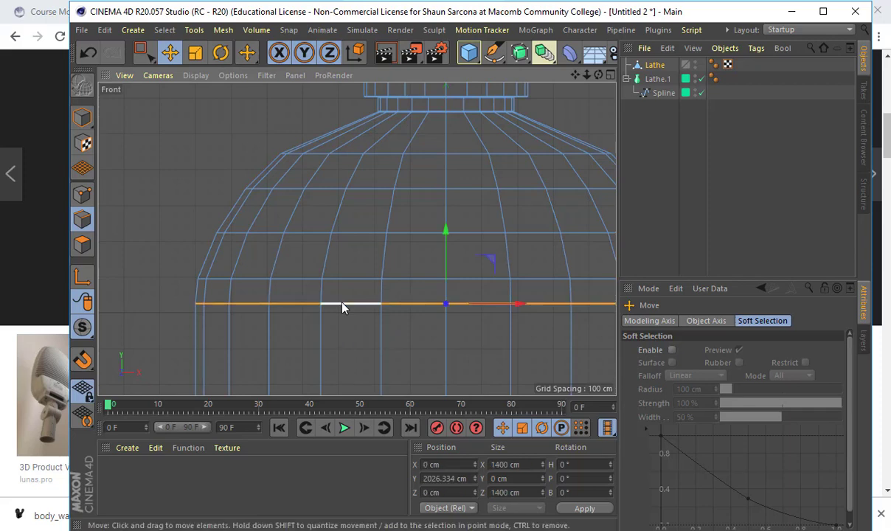
pyautogui.rightClick(351, 284)
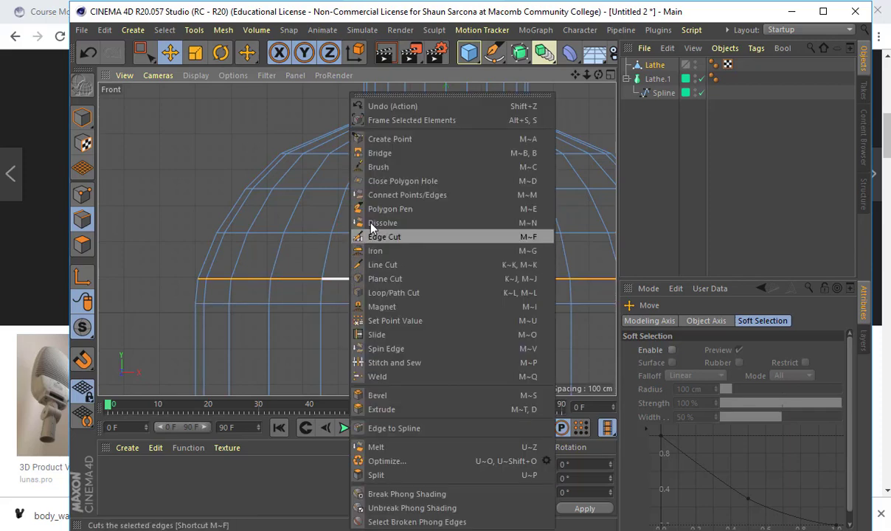
pyautogui.click(402, 219)
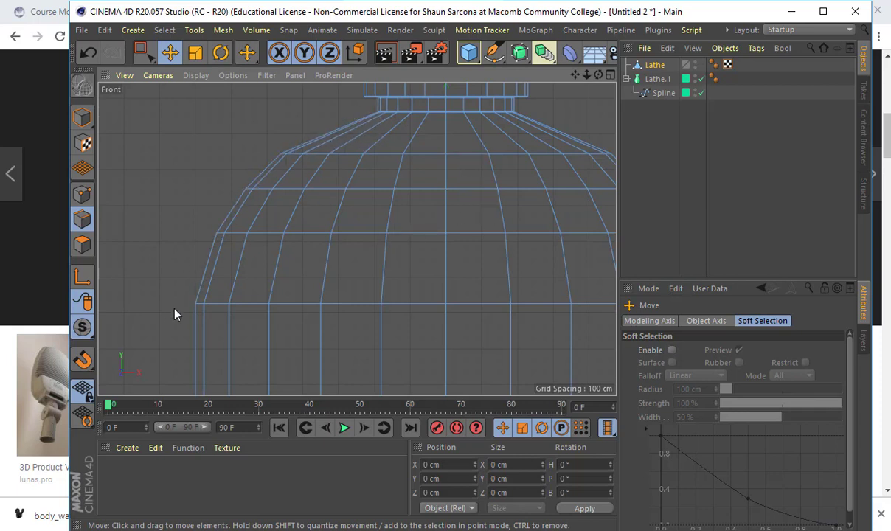
# Step: Place the Lathe mesh under a Subdivision Surface and check the smoothed bottle in the Perspective view
pyautogui.click(655, 65)
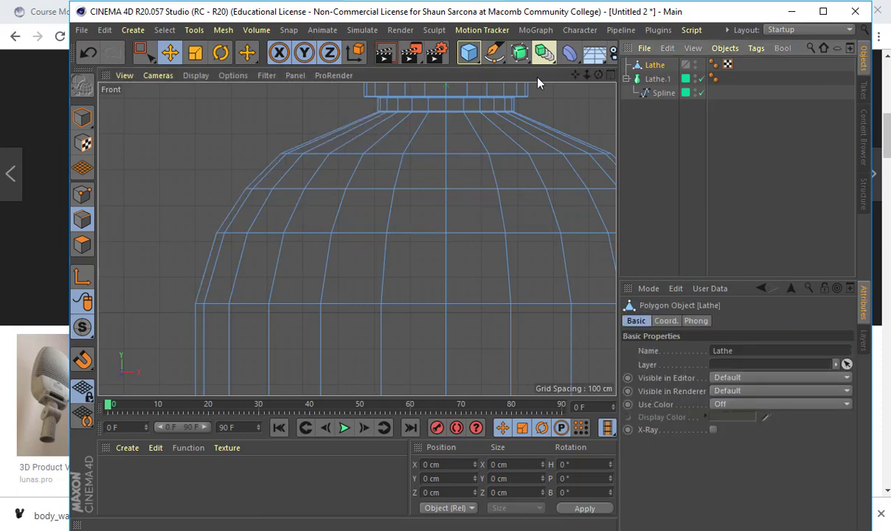
pyautogui.keyDown('alt'); pyautogui.click(521, 53); pyautogui.keyUp('alt')
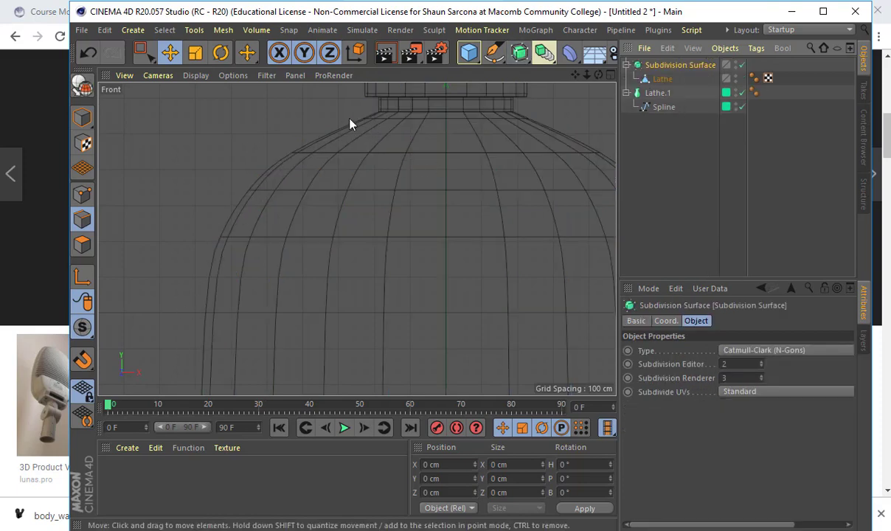
pyautogui.scroll(-5, 348, 177)
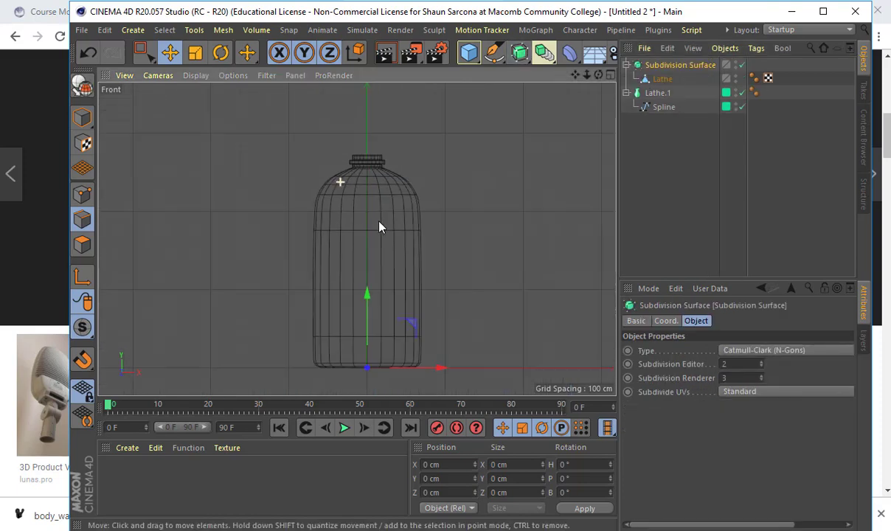
pyautogui.middleClick(354, 208)
pyautogui.middleClick(291, 179)
pyautogui.scroll(-6, 520, 205)
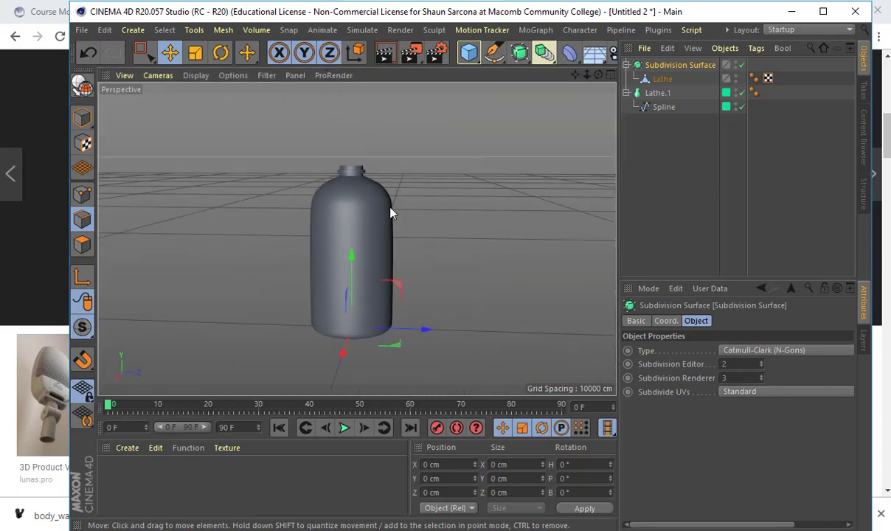
pyautogui.keyDown('alt'); pyautogui.moveTo(390, 213); pyautogui.dragTo(411, 216); pyautogui.keyUp('alt')
pyautogui.keyDown('alt'); pyautogui.moveTo(407, 310); pyautogui.dragTo(407, 203); pyautogui.keyUp('alt')
# Step: Collapse the Subdivision Surface hierarchy and rename the object as Bottle
pyautogui.click(626, 65)
pyautogui.doubleClick(656, 66)
pyautogui.write('Bottle')
pyautogui.press('Return')
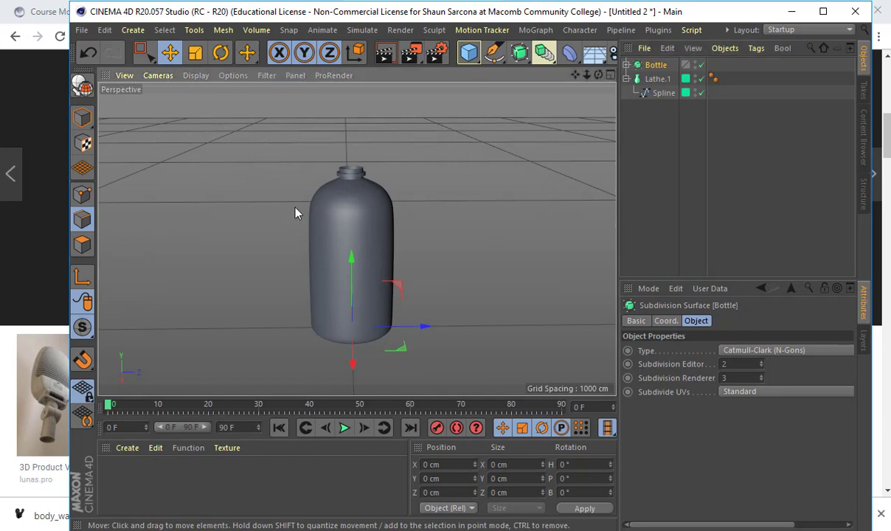
# Step: Maximize the Right view and frame the bottle's neck and rim
pyautogui.middleClick(477, 225)
pyautogui.middleClick(445, 298)
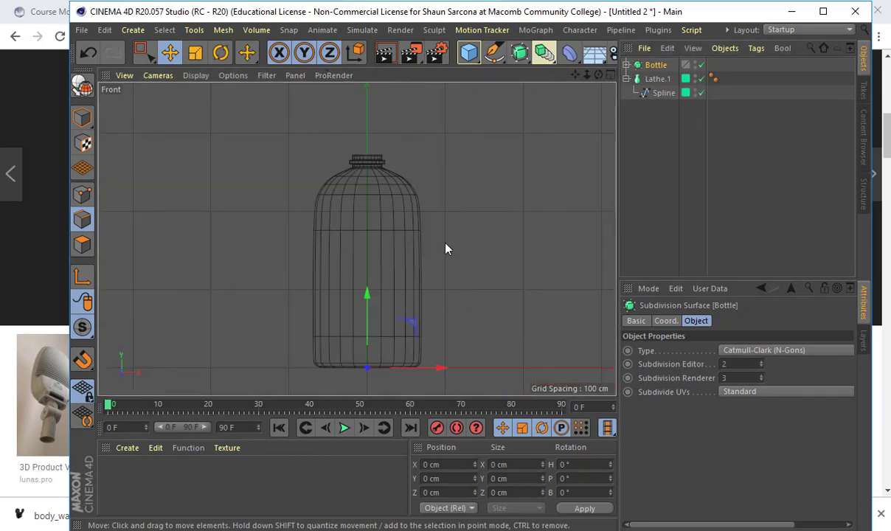
pyautogui.scroll(3, 350, 271)
pyautogui.middleClick(350, 265)
pyautogui.middleClick(296, 273)
pyautogui.scroll(-3, 323, 242)
pyautogui.keyDown('alt'); pyautogui.moveTo(433, 139); pyautogui.dragTo(383, 276, button='middle'); pyautogui.keyUp('alt')
pyautogui.scroll(8, 382, 281)
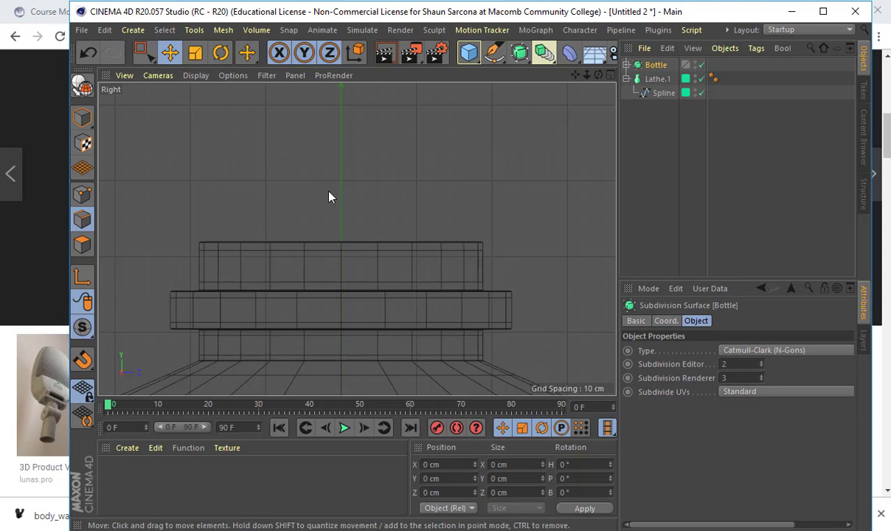
# Step: With a Linear Pen and snapping enabled, draw the cap profile's top line about 220 cm outward from the central axis, above the rim
pyautogui.click(494, 52)
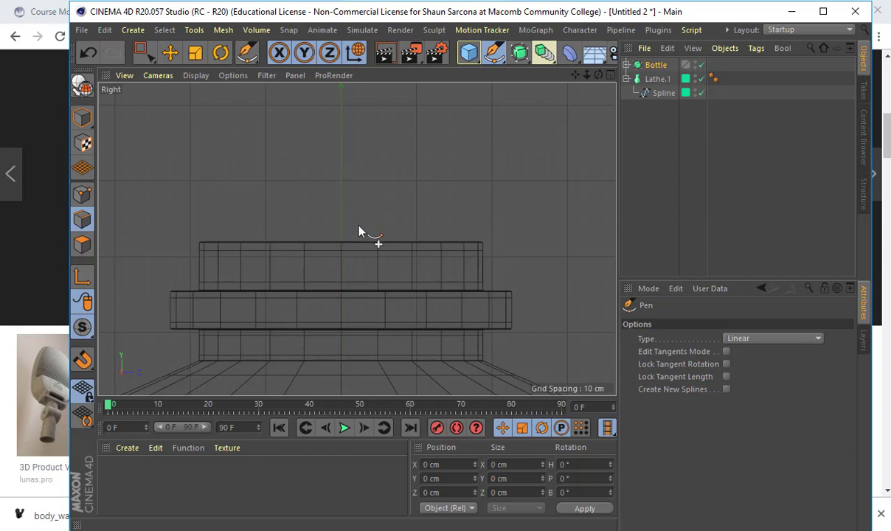
pyautogui.scroll(5, 322, 199)
pyautogui.keyDown('alt'); pyautogui.moveTo(373, 210); pyautogui.dragTo(418, 158, button='middle'); pyautogui.keyUp('alt')
pyautogui.scroll(-3, 367, 174)
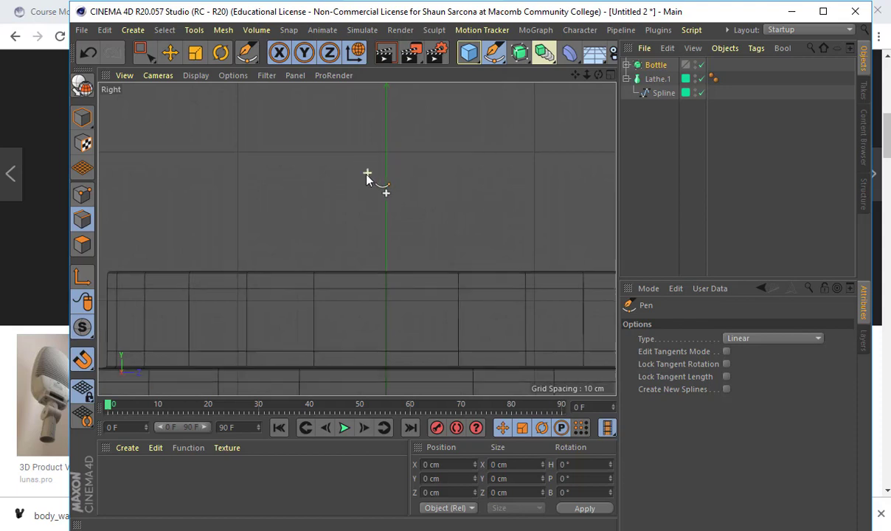
pyautogui.keyDown('alt'); pyautogui.moveTo(363, 185); pyautogui.dragTo(414, 136, button='middle'); pyautogui.keyUp('alt')
pyautogui.scroll(-2, 367, 197)
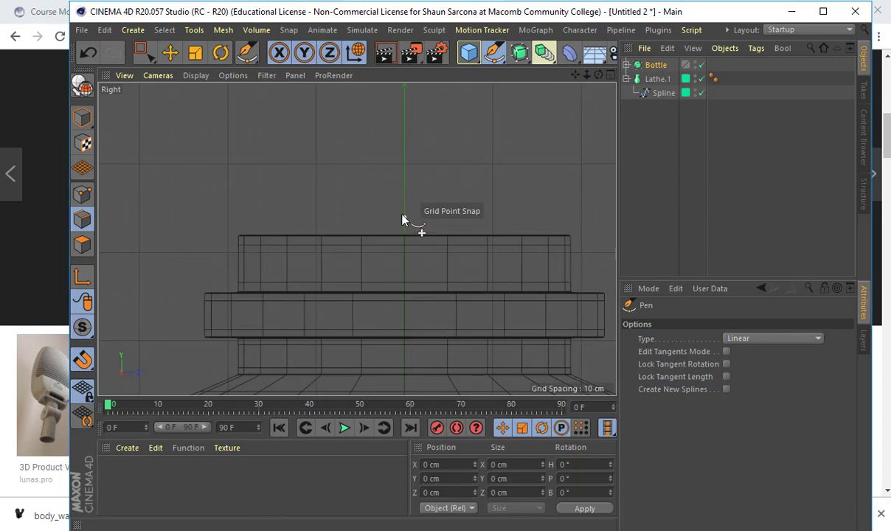
pyautogui.scroll(-5, 391, 103)
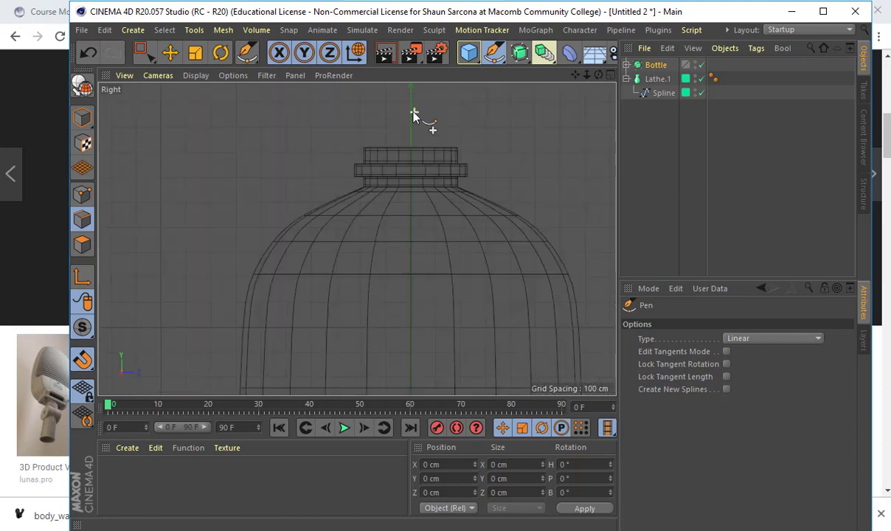
pyautogui.scroll(4, 410, 103)
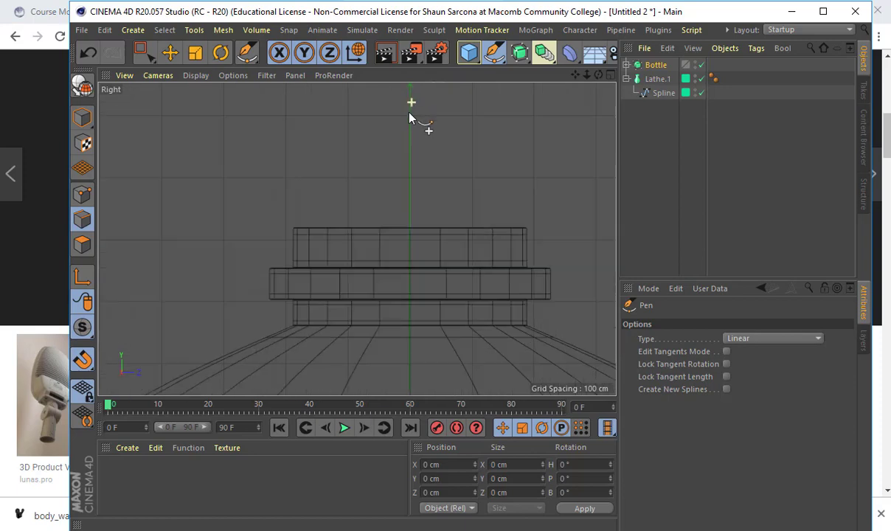
pyautogui.scroll(3, 411, 164)
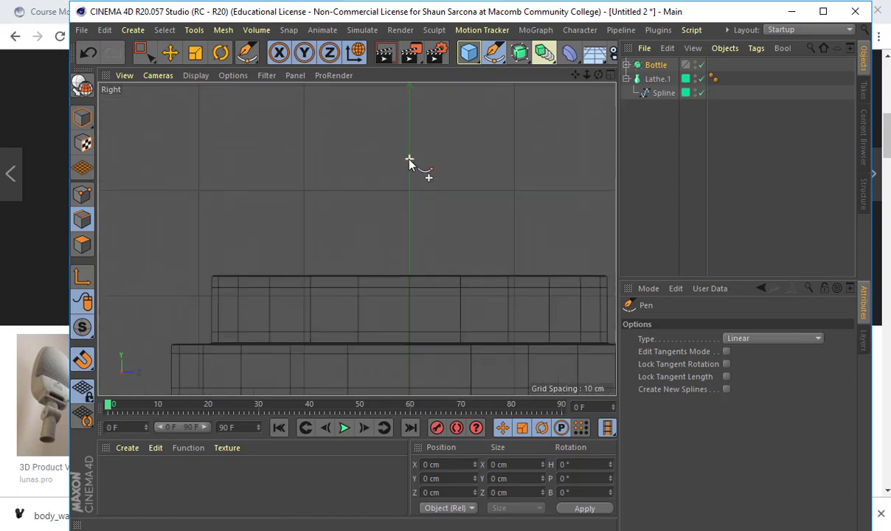
pyautogui.click(409, 170)
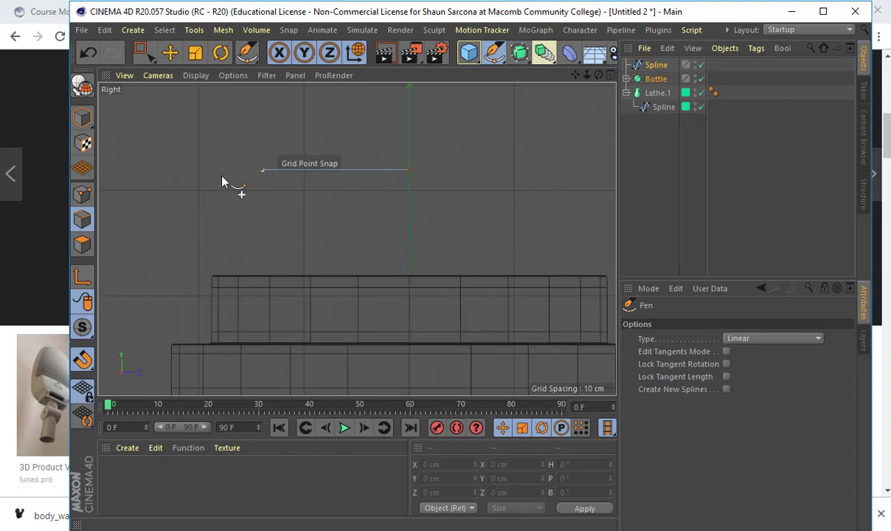
pyautogui.click(178, 171)
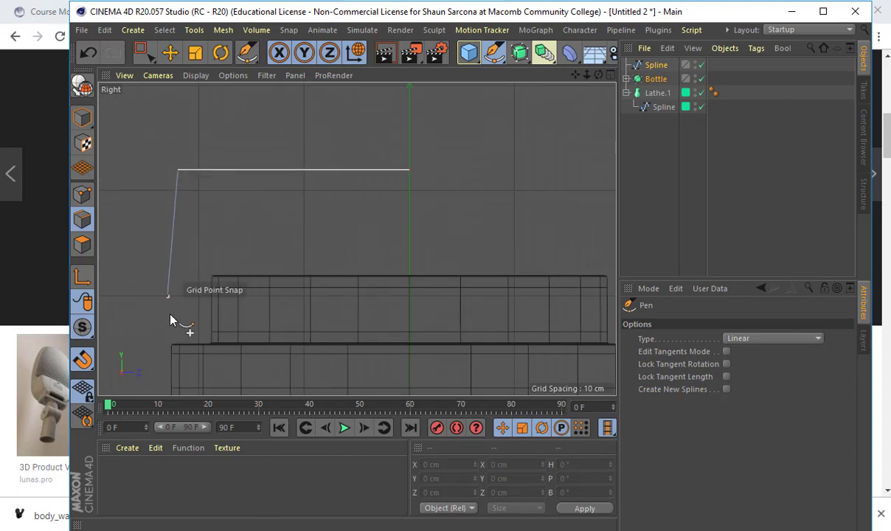
# Step: Continue the cap profile about 160 cm down to just above the neck ring, inward to the neck wall and partway up, then end it
pyautogui.scroll(2, 178, 334)
pyautogui.click(178, 344)
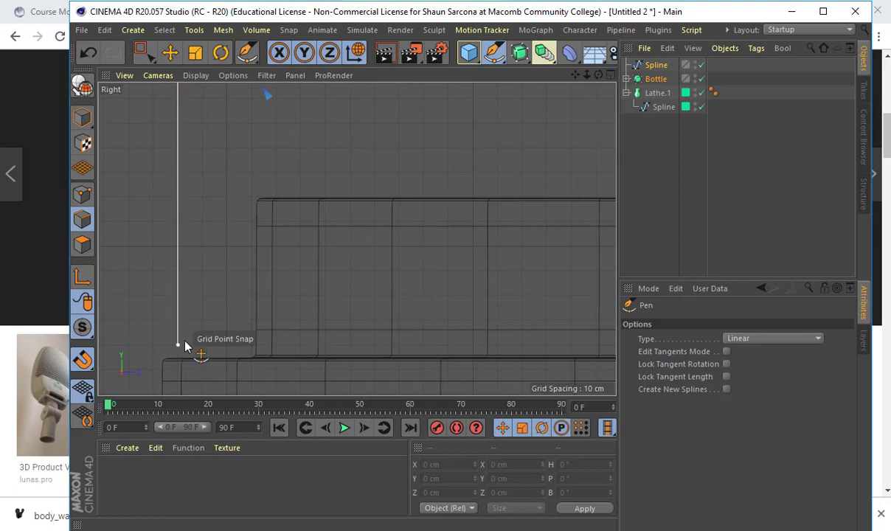
pyautogui.click(251, 345)
pyautogui.click(250, 246)
pyautogui.press('e')
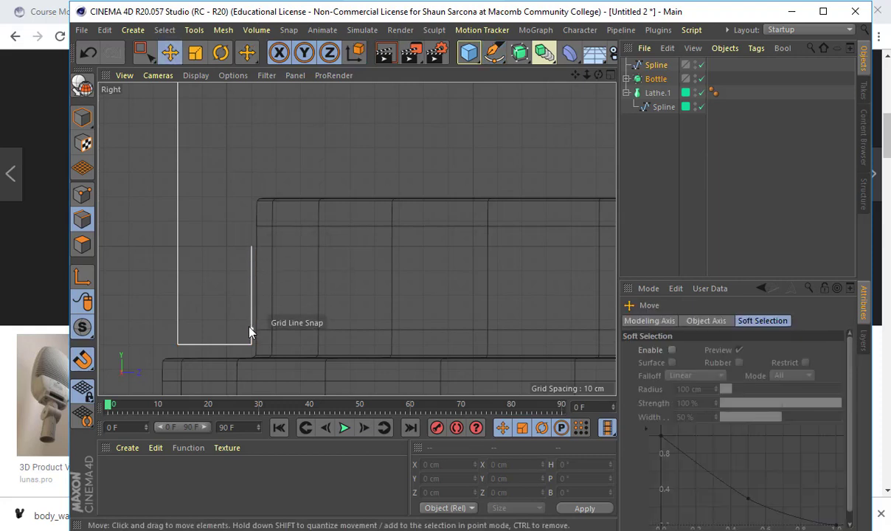
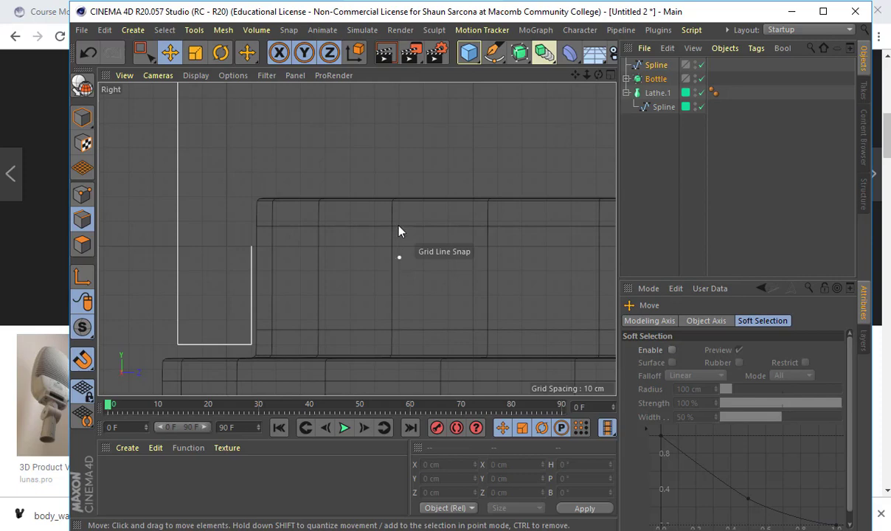
# Step: Frame the cap profile on the bottle's neck in the Perspective view and switch to Points mode
pyautogui.scroll(-2, 397, 186)
pyautogui.middleClick(396, 186)
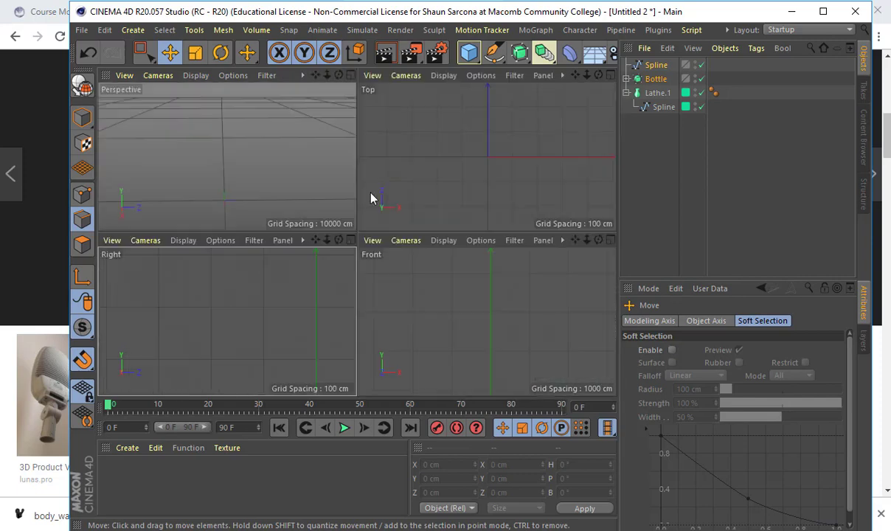
pyautogui.middleClick(295, 162)
pyautogui.keyDown('alt'); pyautogui.moveTo(476, 183); pyautogui.dragTo(353, 188); pyautogui.keyUp('alt')
pyautogui.keyDown('alt'); pyautogui.moveTo(354, 188); pyautogui.dragTo(413, 191, button='right'); pyautogui.keyUp('alt')
pyautogui.scroll(3, 413, 193)
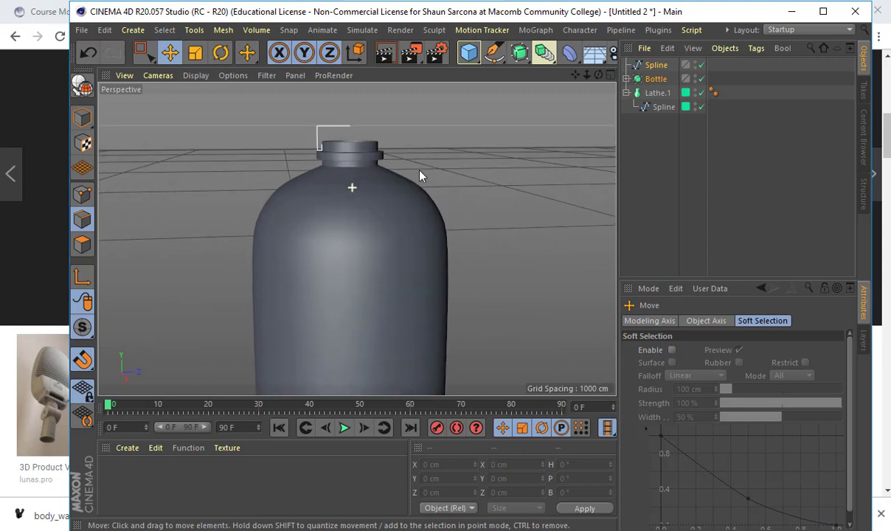
pyautogui.click(81, 196)
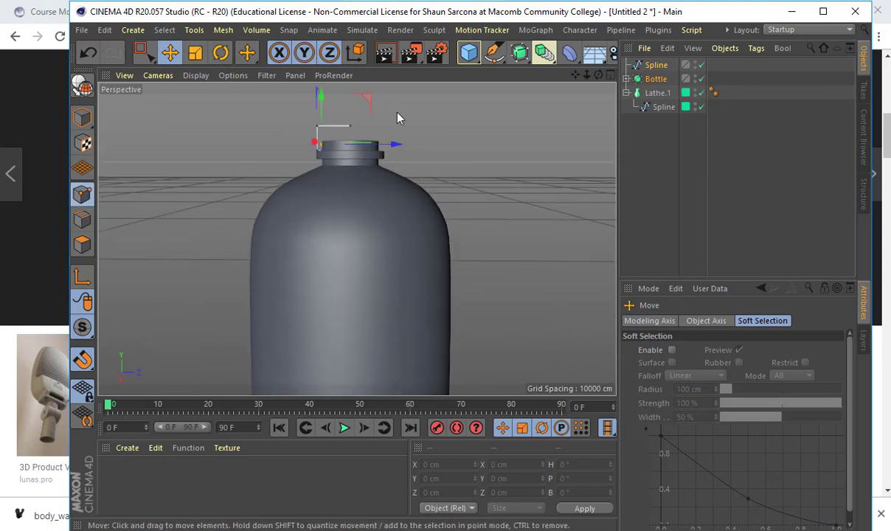
# Step: Try to raise the top points of the cap profile spline with a rectangle selection
pyautogui.press('space')
pyautogui.moveTo(292, 106); pyautogui.dragTo(373, 135)
pyautogui.moveTo(334, 96); pyautogui.dragTo(334, 67)
pyautogui.hotkey('ctrl', 'z')
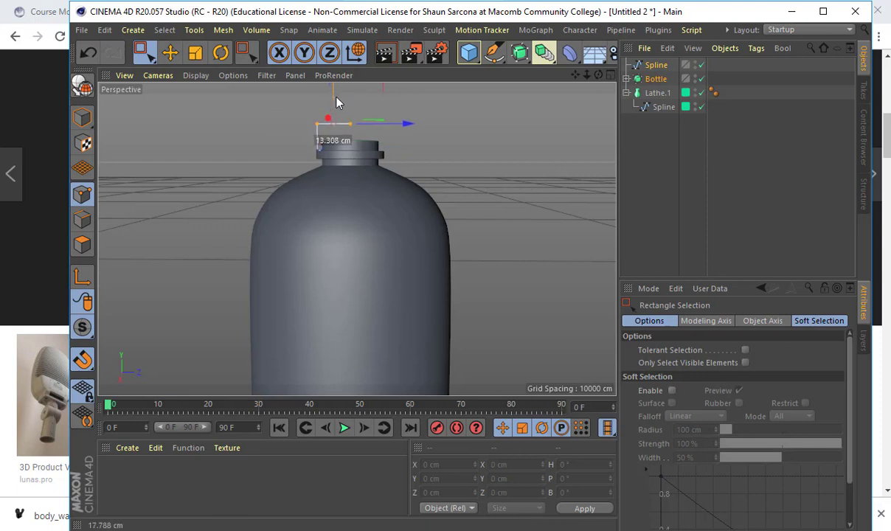
pyautogui.moveTo(325, 107); pyautogui.dragTo(268, 302)
pyautogui.hotkey('ctrl', 'z')
pyautogui.hotkey('ctrl', 'z')
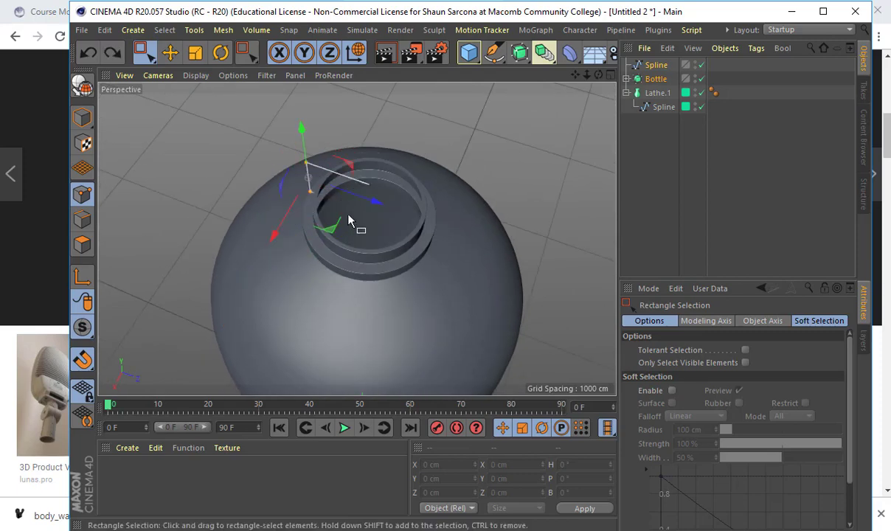
# Step: Apply a Lathe generator to the new cap profile spline and inspect the cap on the bottle's neck
pyautogui.keyDown('alt'); pyautogui.moveTo(317, 265); pyautogui.dragTo(372, 225); pyautogui.keyUp('alt')
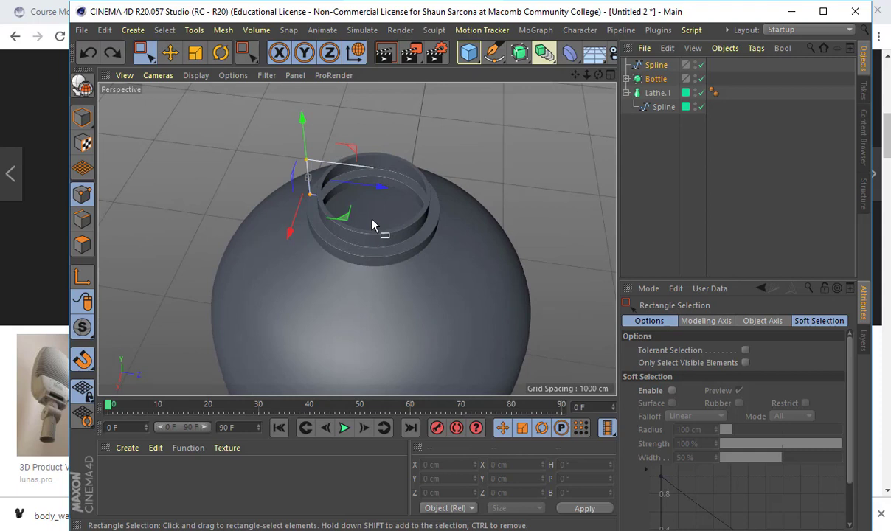
pyautogui.click(627, 66)
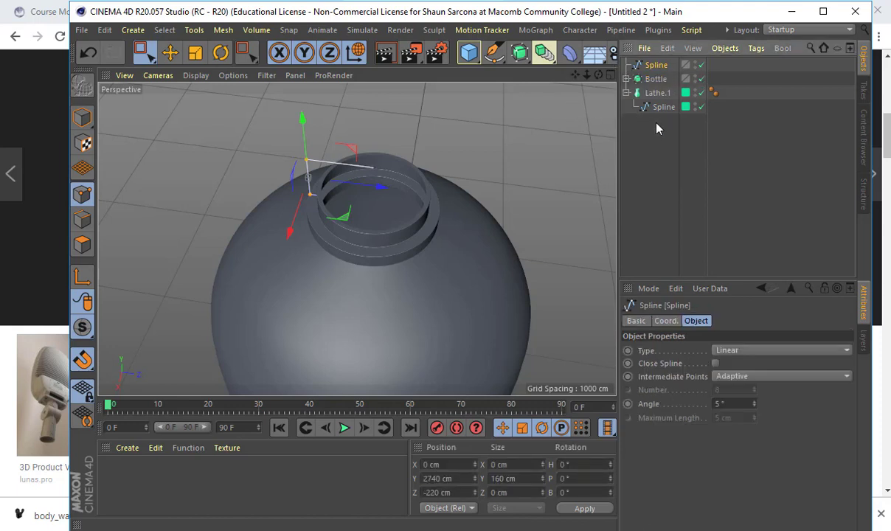
pyautogui.moveTo(519, 51); pyautogui.dragTo(557, 102)
pyautogui.keyDown('alt'); pyautogui.moveTo(533, 212); pyautogui.dragTo(449, 232); pyautogui.keyUp('alt')
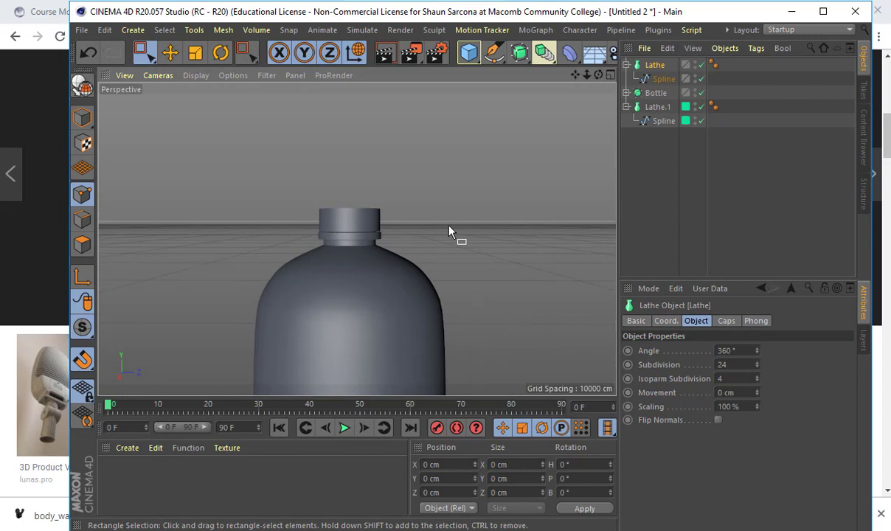
pyautogui.scroll(5, 348, 252)
pyautogui.scroll(2, 407, 212)
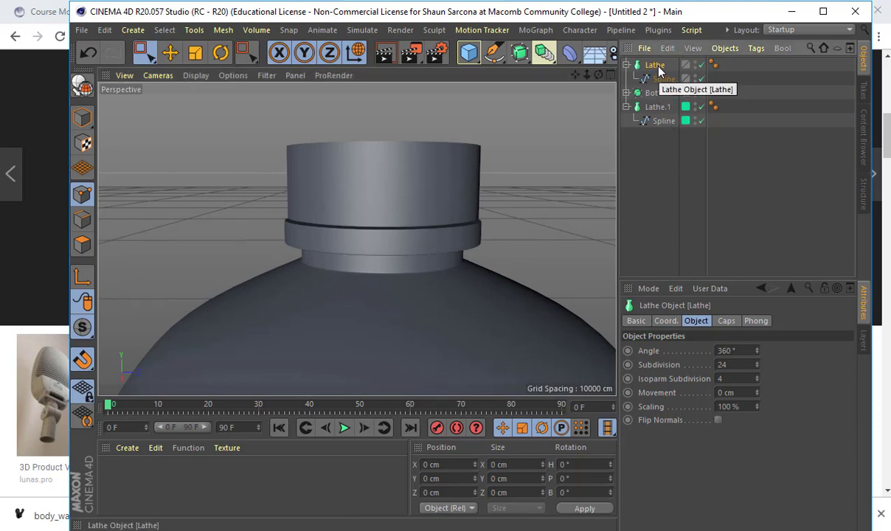
# Step: Keep a copy of the cap's Lathe on the Construction layer and convert the original to an editable polygon object
pyautogui.keyDown('ctrl'); pyautogui.moveTo(659, 70); pyautogui.dragTo(655, 102); pyautogui.keyUp('ctrl')
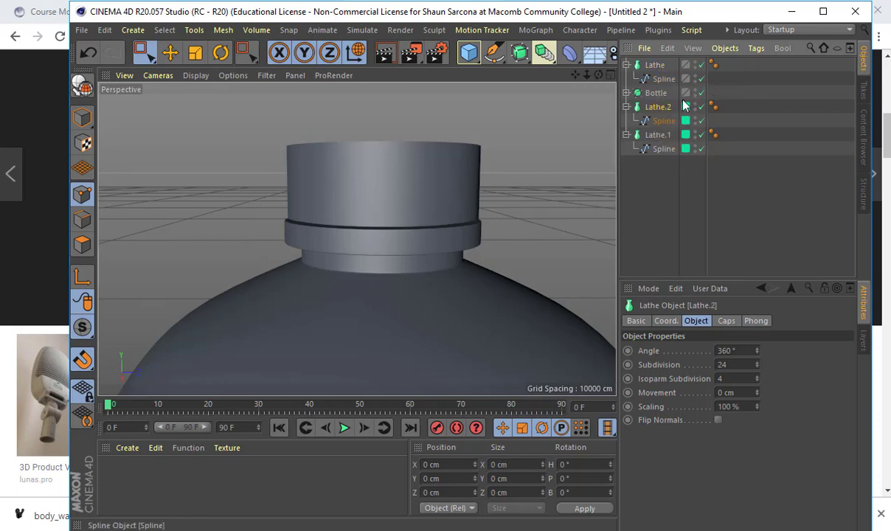
pyautogui.click(655, 65)
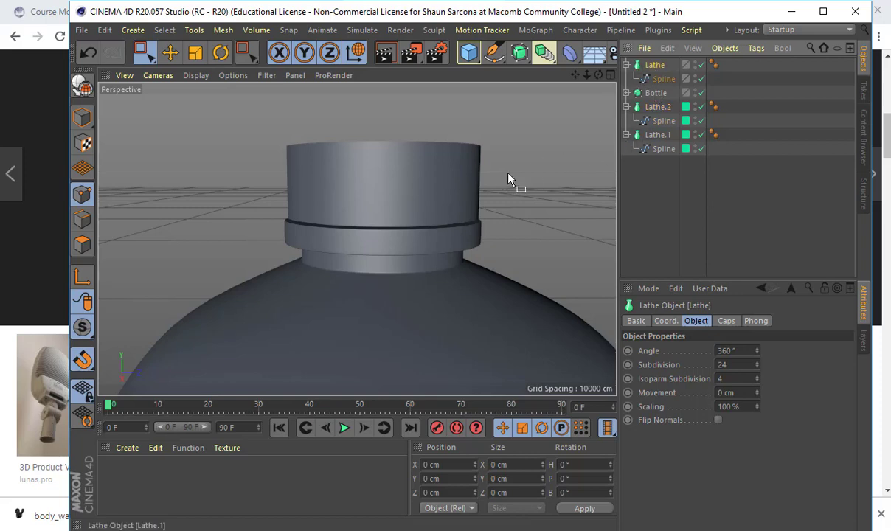
pyautogui.press('c')
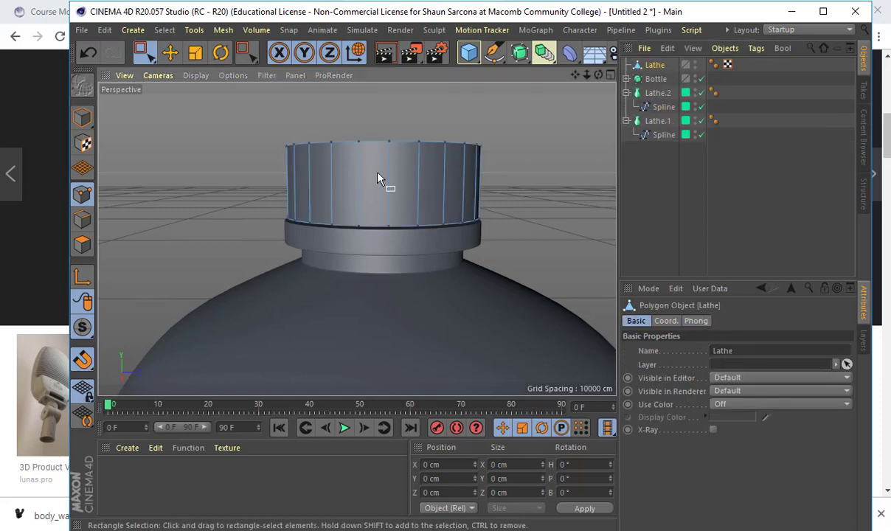
pyautogui.keyDown('alt'); pyautogui.moveTo(350, 212); pyautogui.dragTo(361, 238); pyautogui.keyUp('alt')
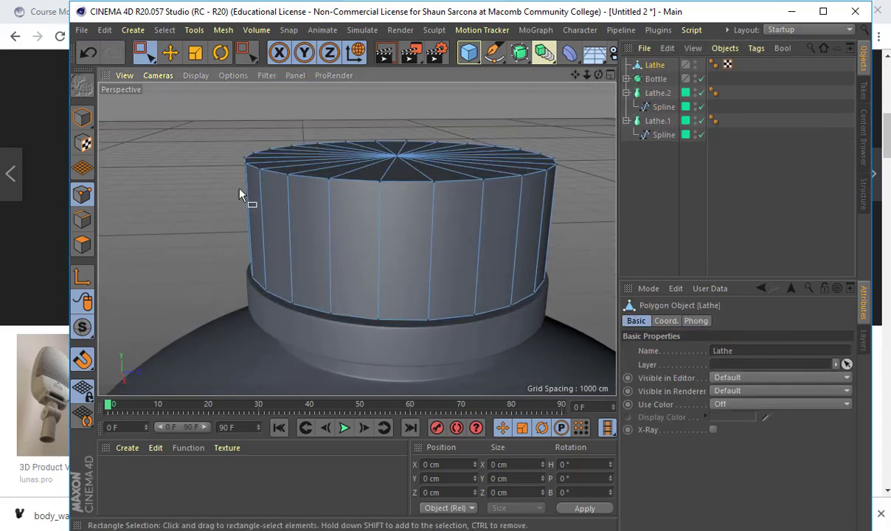
# Step: In Edges mode, select the edge loops around the cap's top rim and its lower outer and inner rims
pyautogui.click(87, 220)
pyautogui.press('e')
pyautogui.doubleClick(306, 178)
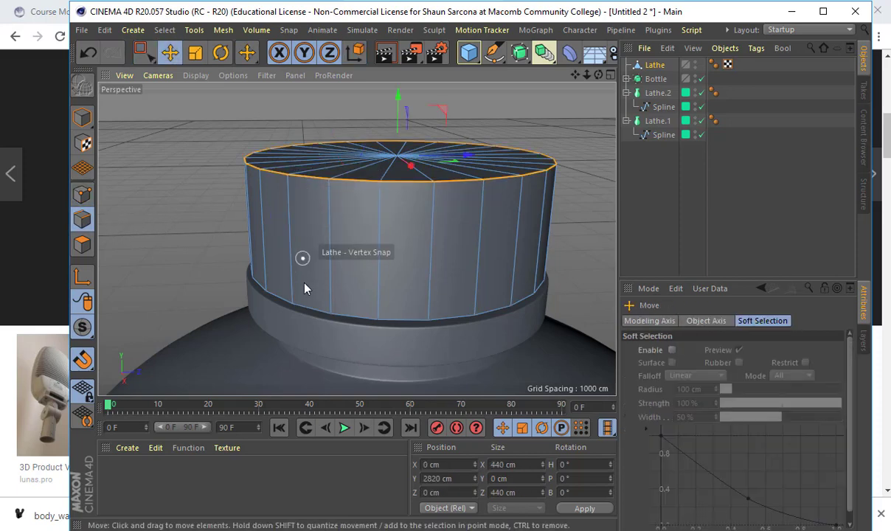
pyautogui.keyDown('shift'); pyautogui.doubleClick(308, 314); pyautogui.keyUp('shift')
pyautogui.keyDown('alt'); pyautogui.moveTo(308, 314); pyautogui.dragTo(271, 235); pyautogui.keyUp('alt')
pyautogui.keyDown('alt'); pyautogui.moveTo(269, 230); pyautogui.dragTo(402, 276, button='right'); pyautogui.keyUp('alt')
pyautogui.keyDown('alt'); pyautogui.moveTo(391, 276); pyautogui.dragTo(416, 287); pyautogui.keyUp('alt')
pyautogui.keyDown('shift'); pyautogui.doubleClick(418, 284); pyautogui.keyUp('shift')
# Step: Bevel the selected cap edge loops with an offset of 3.68 cm and 2 subdivisions
pyautogui.press('m')
pyautogui.press('s')
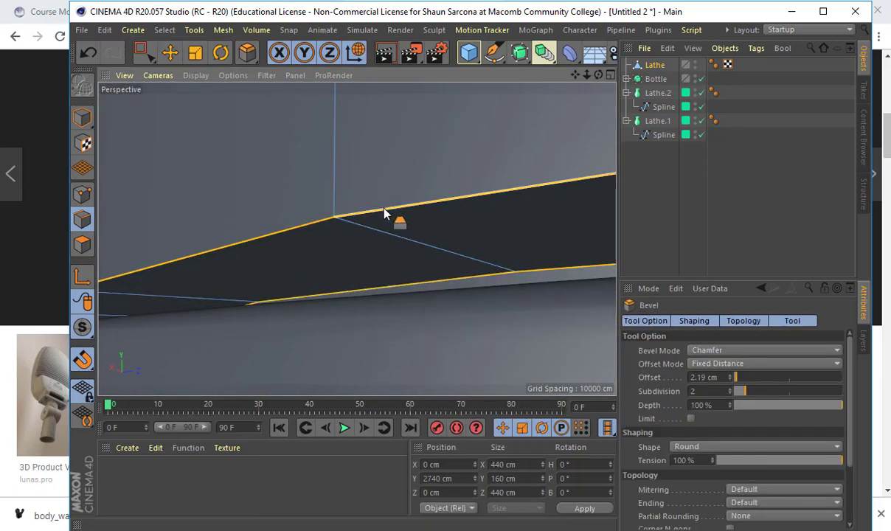
pyautogui.moveTo(384, 213); pyautogui.dragTo(535, 234)
pyautogui.scroll(-10, 501, 228)
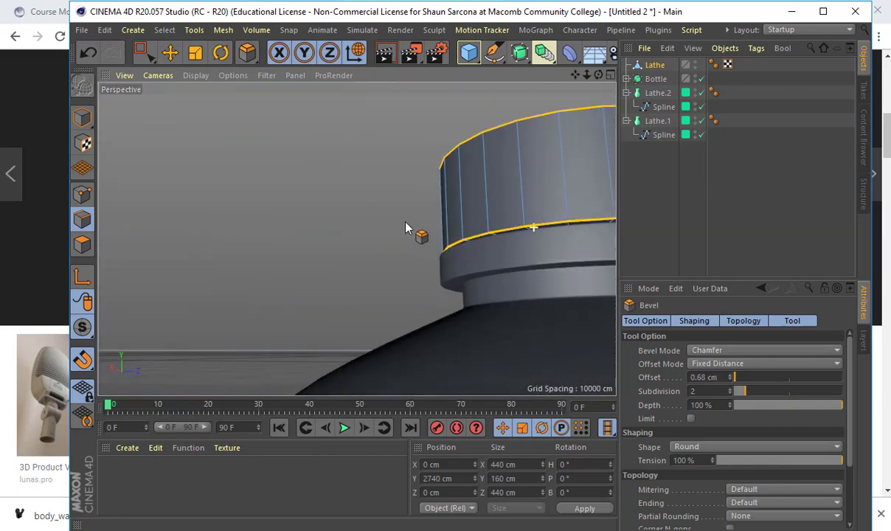
pyautogui.moveTo(730, 377); pyautogui.dragTo(730, 376)
pyautogui.click(730, 375)
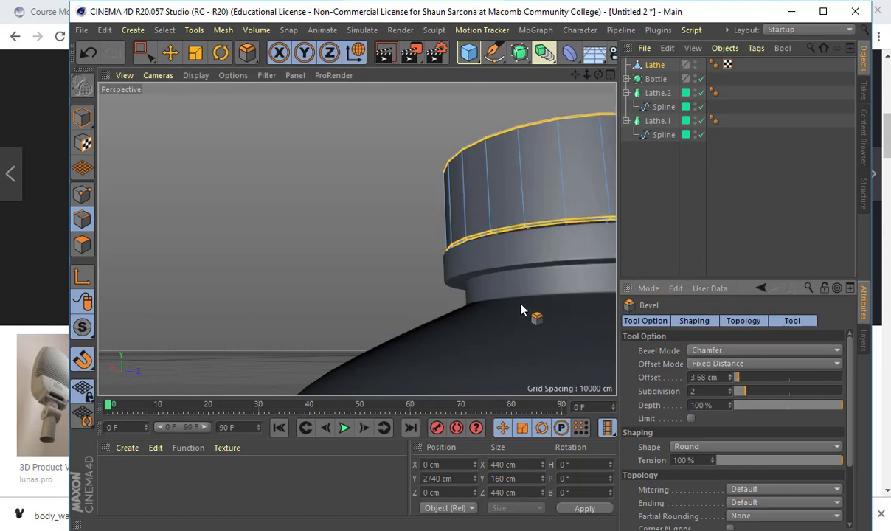
# Step: Leave the bevel, return to Model mode with nothing selected, and inspect the whole capped bottle
pyautogui.press('e')
pyautogui.click(85, 118)
pyautogui.click(203, 146)
pyautogui.keyDown('alt'); pyautogui.moveTo(325, 229); pyautogui.dragTo(342, 262); pyautogui.keyUp('alt')
pyautogui.scroll(-6, 387, 287)
pyautogui.keyDown('alt'); pyautogui.moveTo(389, 289); pyautogui.dragTo(348, 205, button='middle'); pyautogui.keyUp('alt')
pyautogui.scroll(-2, 346, 204)
pyautogui.keyDown('alt'); pyautogui.moveTo(328, 213); pyautogui.dragTo(308, 243); pyautogui.keyUp('alt')
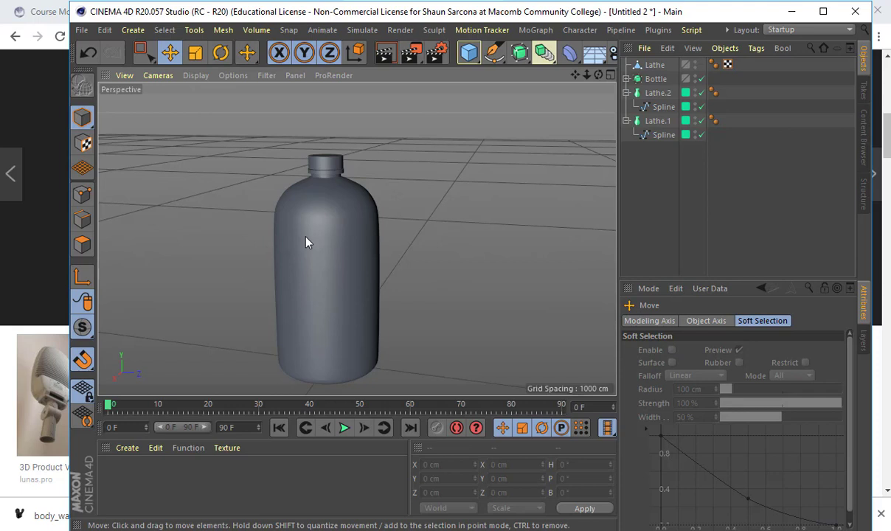
pyautogui.keyDown('alt'); pyautogui.moveTo(397, 163); pyautogui.dragTo(393, 185); pyautogui.keyUp('alt')
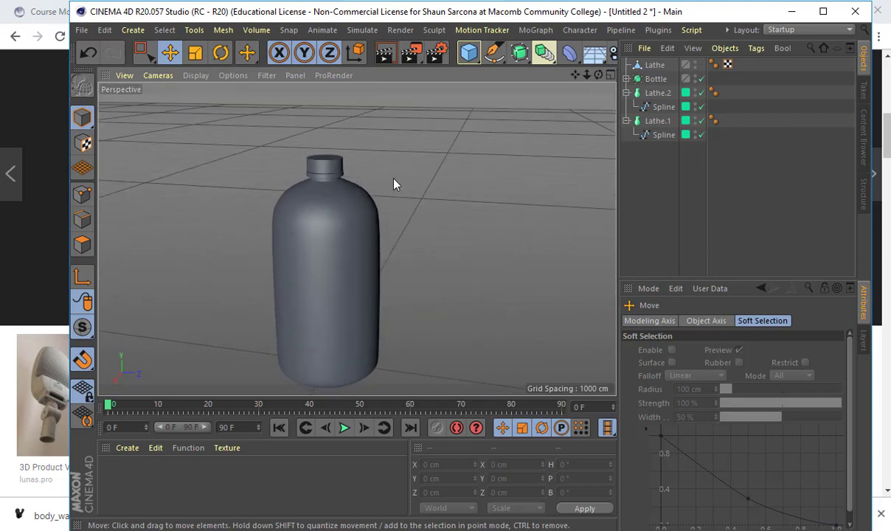
# Step: Rename the cap's polygon object as Cap
pyautogui.doubleClick(654, 65)
pyautogui.write('Cap')
pyautogui.press('Return')
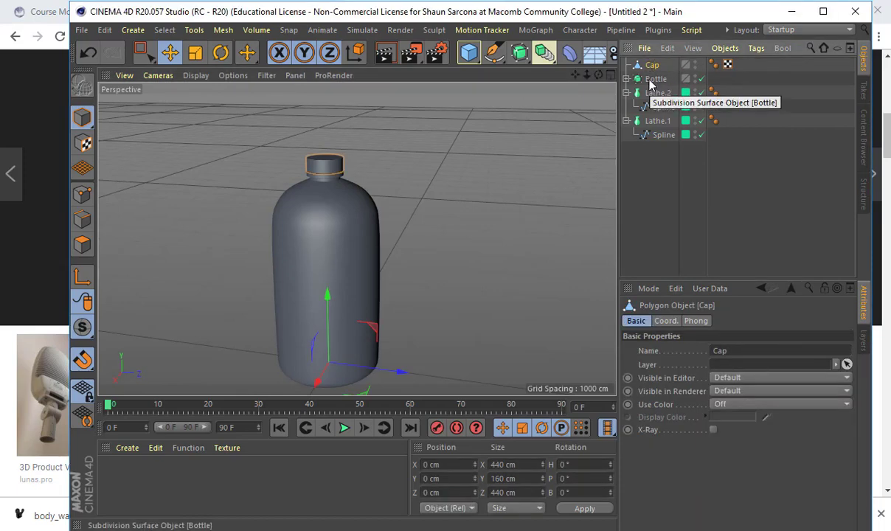
# Step: Group the Cap and Bottle objects under a null named Product1
pyautogui.keyDown('shift'); pyautogui.click(652, 79); pyautogui.keyUp('shift')
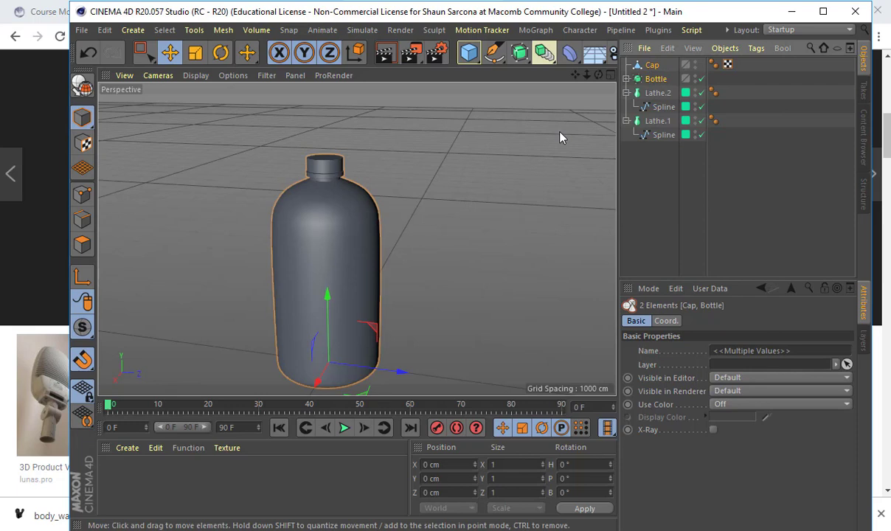
pyautogui.hotkey('alt', 'g')
pyautogui.doubleClick(654, 65)
pyautogui.write('ProductN')
pyautogui.press('BackSpace')
pyautogui.write('1')
pyautogui.press('Return')
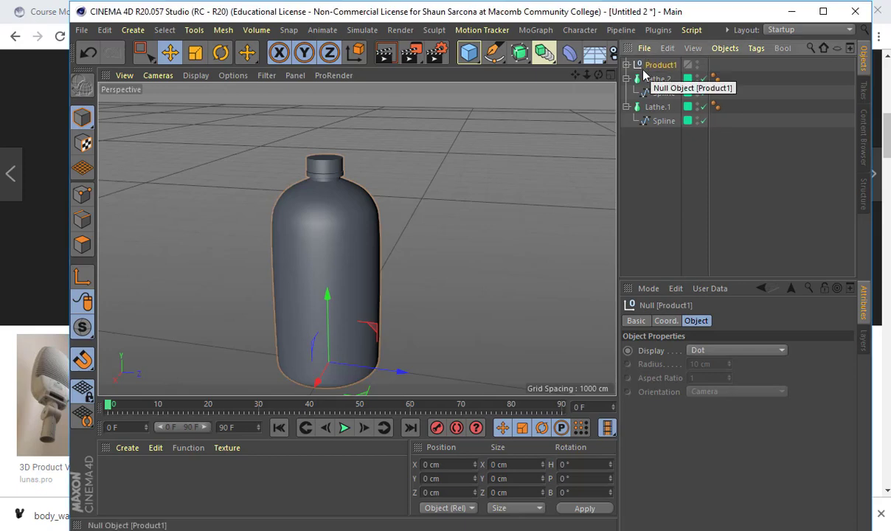
pyautogui.keyDown('alt'); pyautogui.moveTo(433, 186); pyautogui.dragTo(431, 285); pyautogui.keyUp('alt')
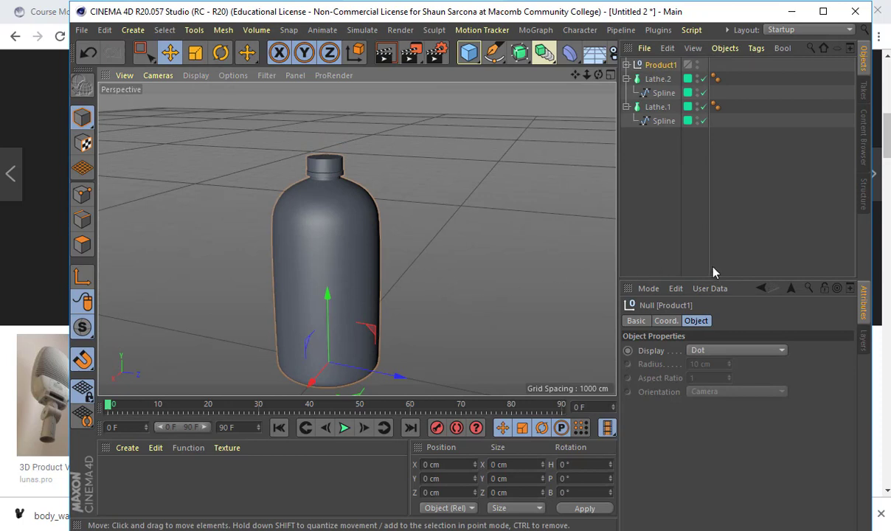
# Step: Create a new layer from the selected Product1 null and name the layer Product1
pyautogui.click(864, 343)
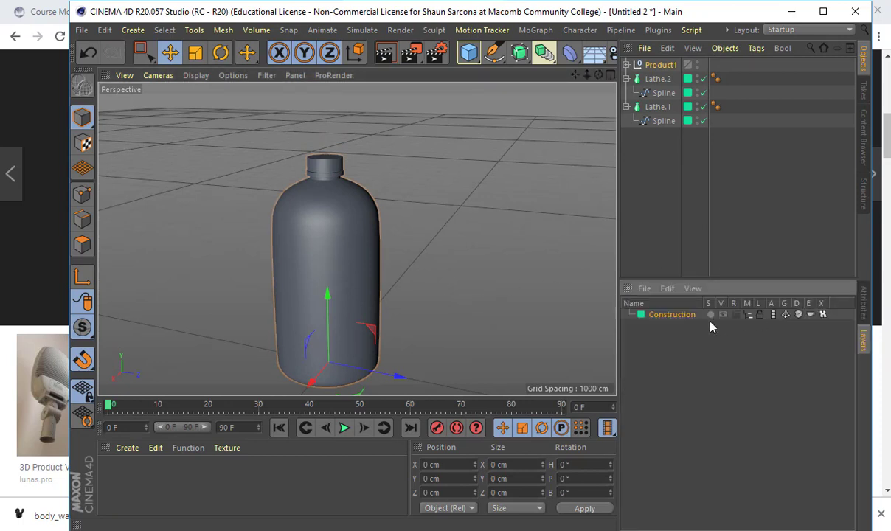
pyautogui.click(643, 288)
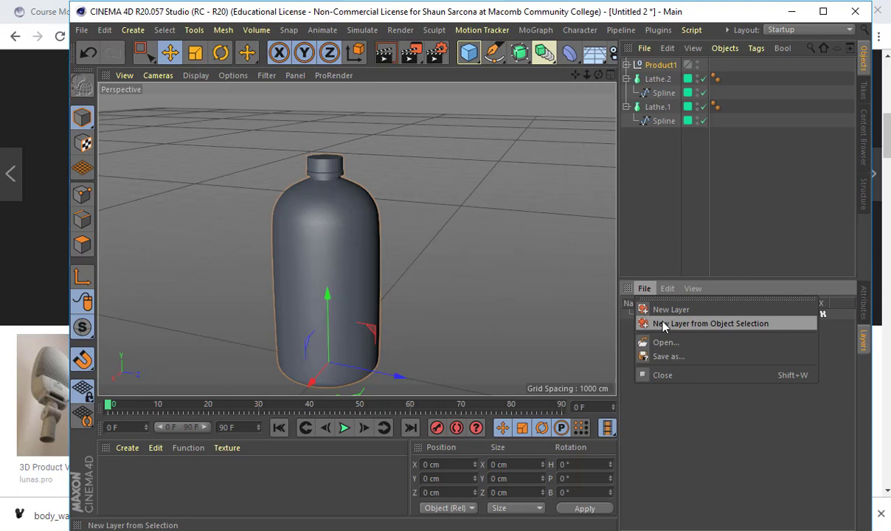
pyautogui.click(664, 324)
pyautogui.doubleClick(661, 328)
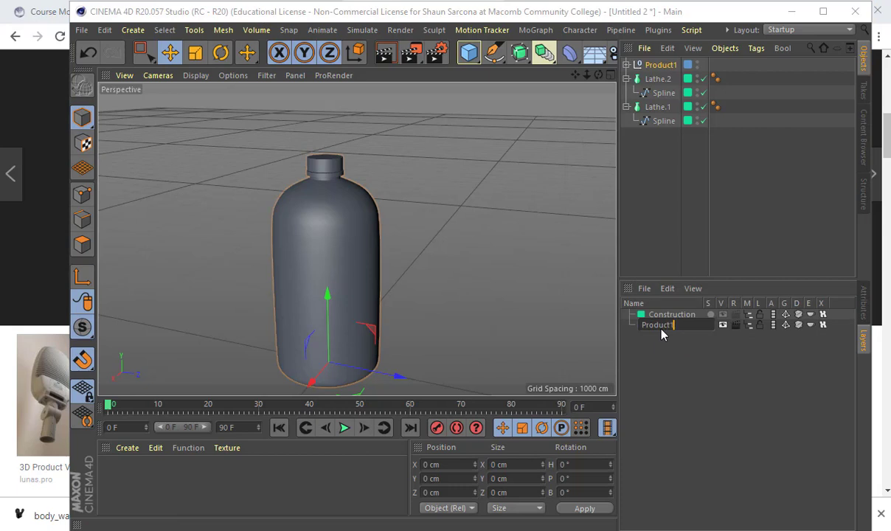
pyautogui.press('Return')
# Step: Assign the Product1 layer to the Cap and Bottle inside the Product1 null as well, and collapse the group
pyautogui.click(626, 64)
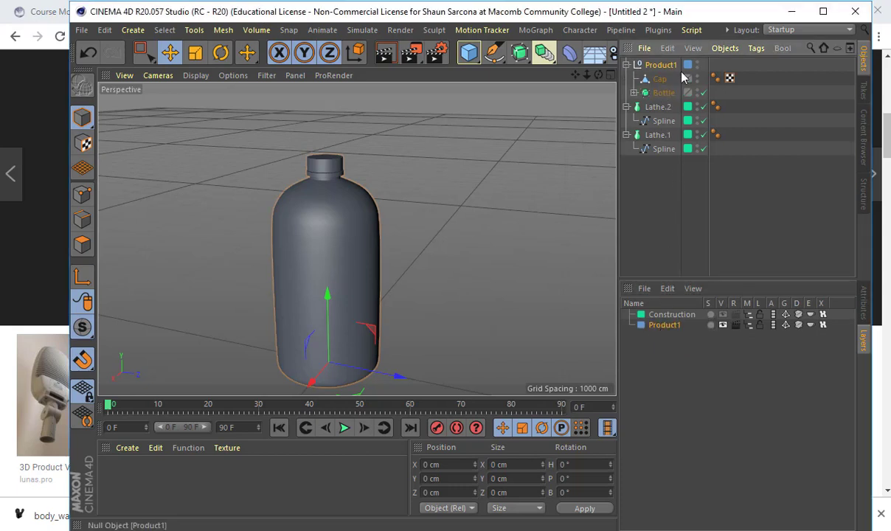
pyautogui.moveTo(691, 66); pyautogui.dragTo(695, 87)
pyautogui.click(627, 64)
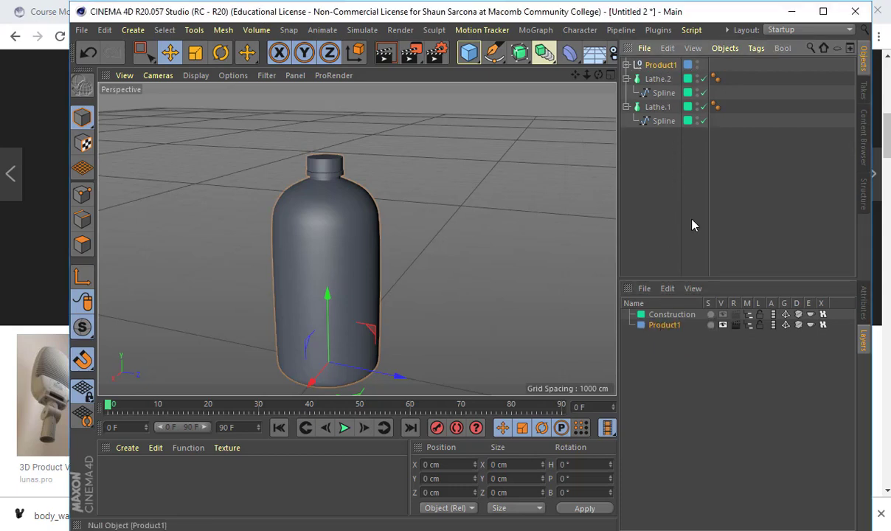
# Step: Hide the Product1 layer in the editor and renderer, and show the Construction layer instead
pyautogui.click(734, 326)
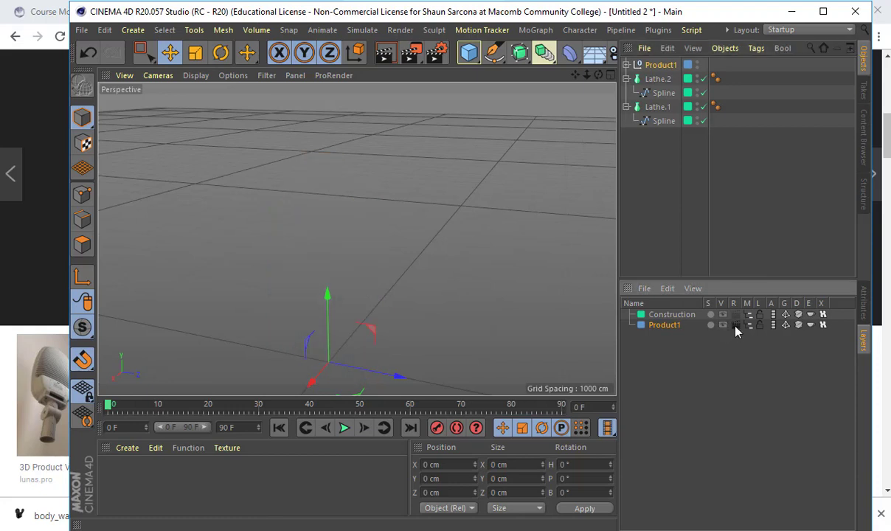
pyautogui.click(574, 236)
pyautogui.keyDown('alt'); pyautogui.moveTo(570, 232); pyautogui.dragTo(446, 235, button='right'); pyautogui.keyUp('alt')
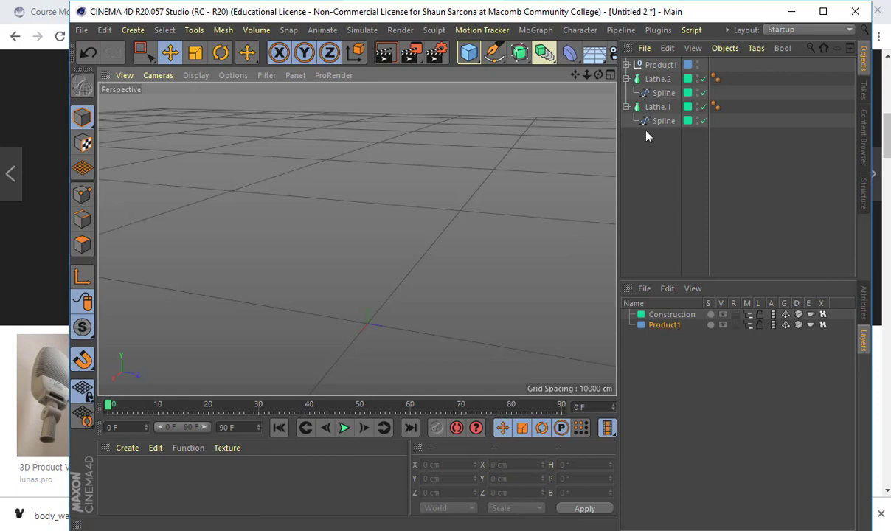
pyautogui.click(723, 315)
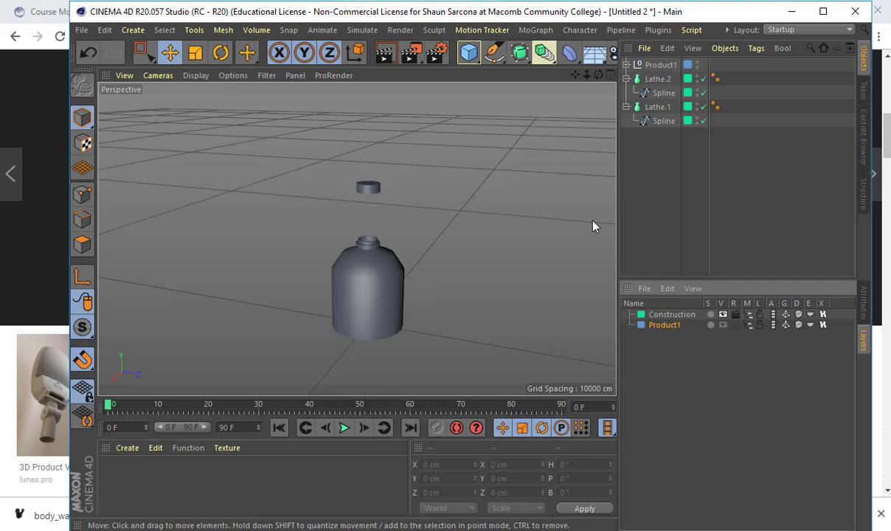
# Step: Disable both construction Lathe generators and prepare their splines for rectangle point selection in the Right view
pyautogui.click(663, 92)
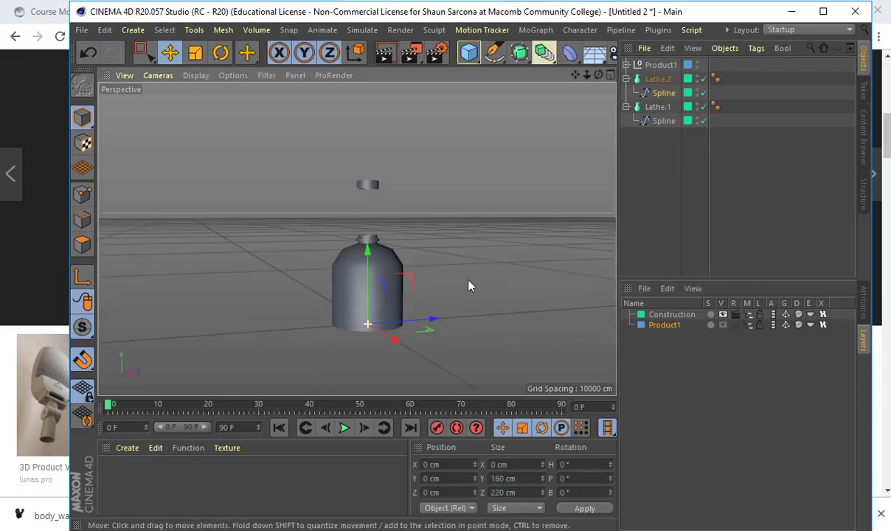
pyautogui.middleClick(469, 286)
pyautogui.middleClick(333, 302)
pyautogui.moveTo(363, 302)
pyautogui.keyDown('alt'); pyautogui.mouseDown(button='right')
pyautogui.moveTo(314, 304)
pyautogui.moveTo(344, 259)
pyautogui.mouseUp(button='right'); pyautogui.keyUp('alt')
pyautogui.keyDown('alt'); pyautogui.moveTo(513, 230); pyautogui.dragTo(453, 235, button='middle'); pyautogui.keyUp('alt')
pyautogui.keyDown('alt'); pyautogui.moveTo(373, 391); pyautogui.dragTo(384, 198, button='middle'); pyautogui.keyUp('alt')
pyautogui.scroll(-5, 344, 236)
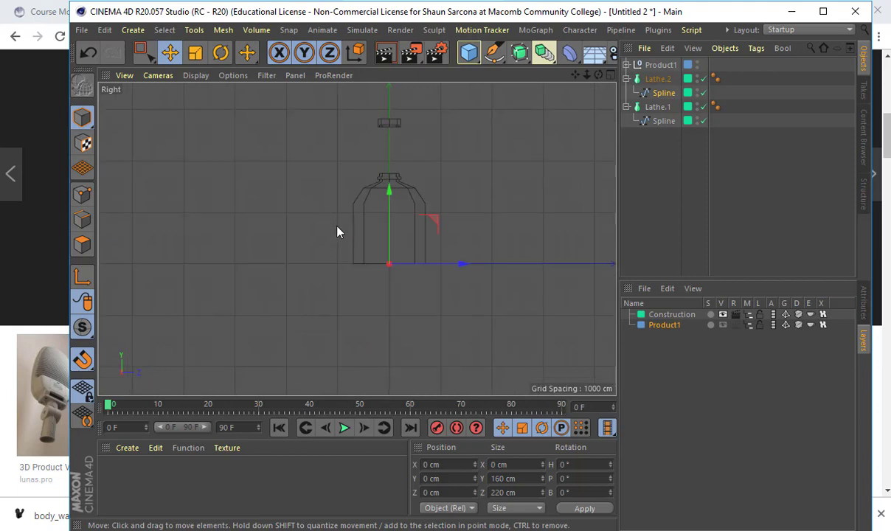
pyautogui.click(704, 78)
pyautogui.click(704, 106)
pyautogui.keyDown('alt'); pyautogui.moveTo(463, 194); pyautogui.dragTo(384, 247, button='middle'); pyautogui.keyUp('alt')
pyautogui.click(84, 193)
pyautogui.press('space')
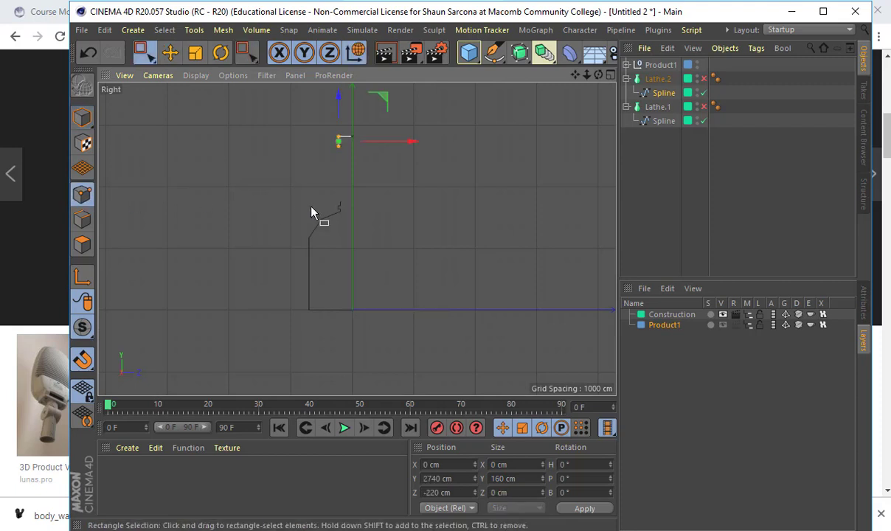
# Step: Move the bottle spline's body and shoulder points inward toward the axis, and the upper shoulder point further in to Z -200 cm
pyautogui.click(663, 120)
pyautogui.moveTo(302, 273); pyautogui.dragTo(332, 331)
pyautogui.moveTo(369, 274); pyautogui.dragTo(382, 274)
pyautogui.scroll(5, 376, 221)
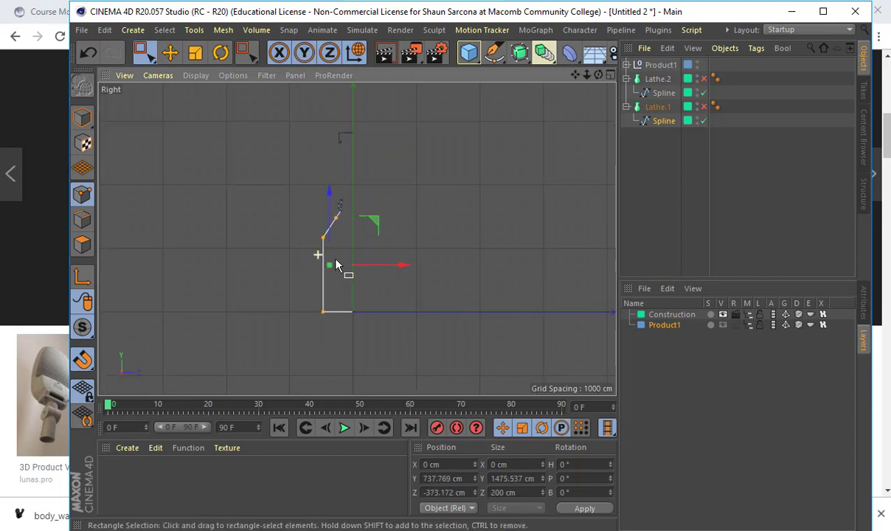
pyautogui.click(347, 205)
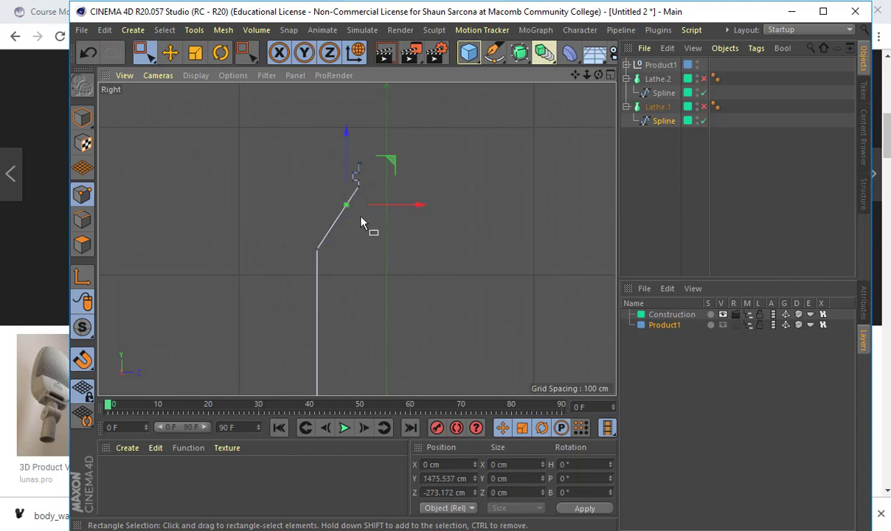
pyautogui.moveTo(370, 209); pyautogui.dragTo(378, 213)
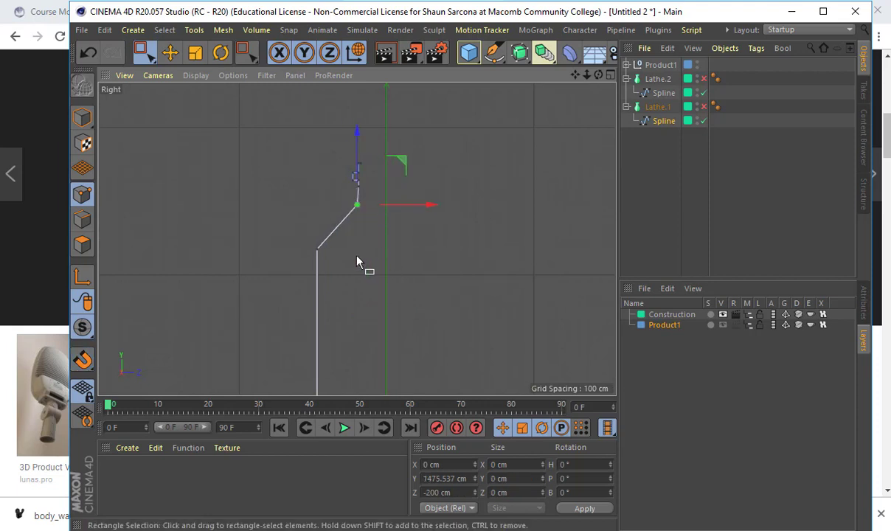
# Step: Move the two points of the bottle spline's straight side wall inward to Z about -382 cm
pyautogui.keyDown('alt'); pyautogui.moveTo(356, 317); pyautogui.dragTo(343, 277, button='middle'); pyautogui.keyUp('alt')
pyautogui.keyDown('alt'); pyautogui.moveTo(342, 277); pyautogui.dragTo(319, 267, button='right'); pyautogui.keyUp('alt')
pyautogui.moveTo(287, 203); pyautogui.dragTo(317, 361)
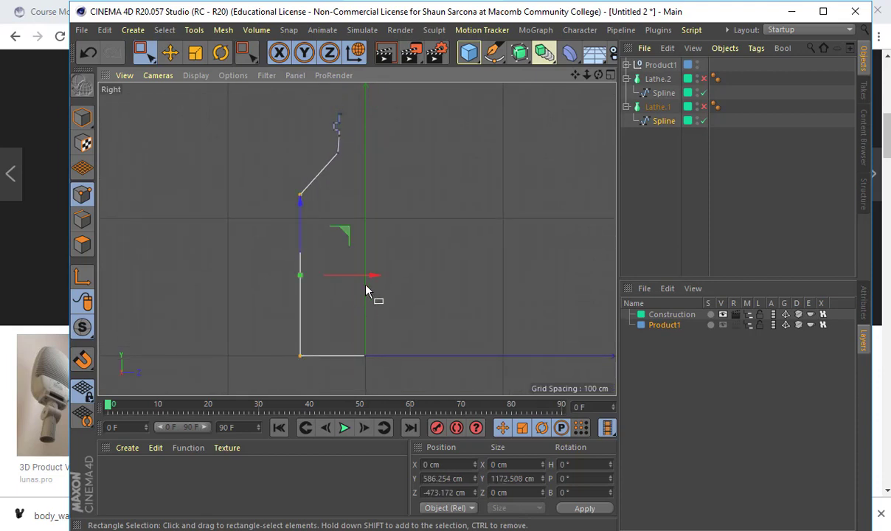
pyautogui.moveTo(370, 278); pyautogui.dragTo(379, 277)
# Step: Lower the bottle spline's neck points and flatten the shoulder by placing its upper point at about Y 1171 cm, Z -189 cm
pyautogui.keyDown('alt'); pyautogui.moveTo(366, 154); pyautogui.dragTo(360, 211, button='middle'); pyautogui.keyUp('alt')
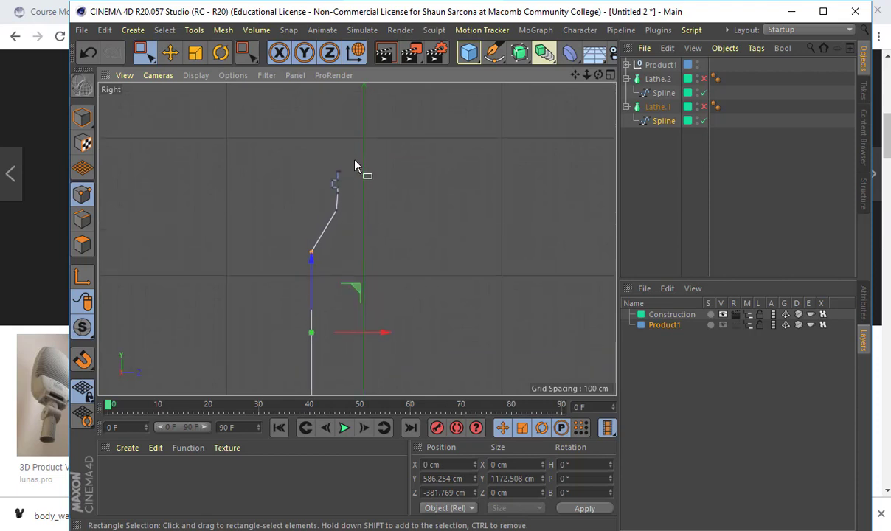
pyautogui.moveTo(352, 156); pyautogui.dragTo(325, 241)
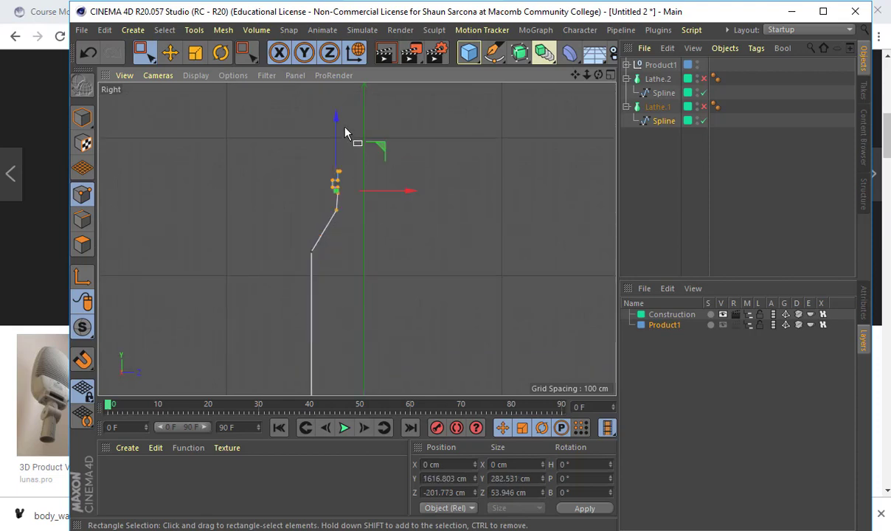
pyautogui.moveTo(338, 141); pyautogui.dragTo(336, 163)
pyautogui.keyDown('alt'); pyautogui.moveTo(314, 252); pyautogui.dragTo(432, 237, button='right'); pyautogui.keyUp('alt')
pyautogui.moveTo(431, 237); pyautogui.dragTo(440, 256)
pyautogui.scroll(-5, 364, 265)
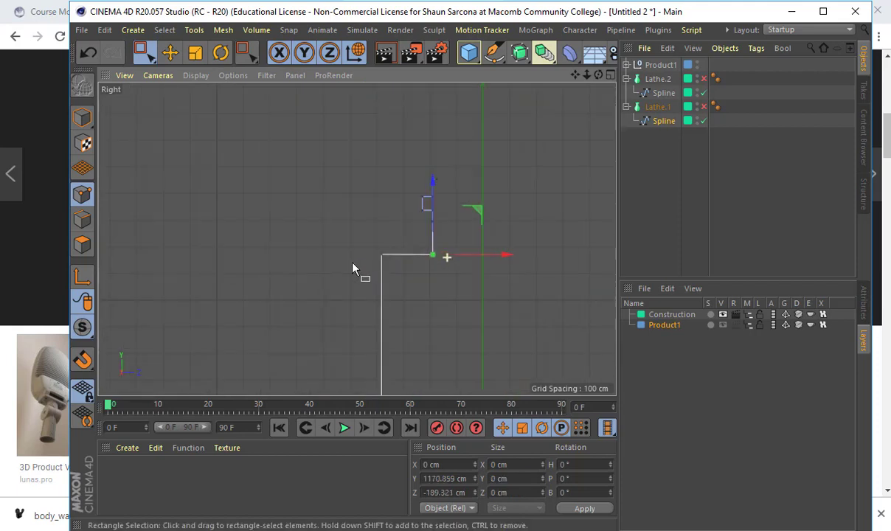
pyautogui.keyDown('alt'); pyautogui.moveTo(317, 229); pyautogui.dragTo(306, 242, button='middle'); pyautogui.keyUp('alt')
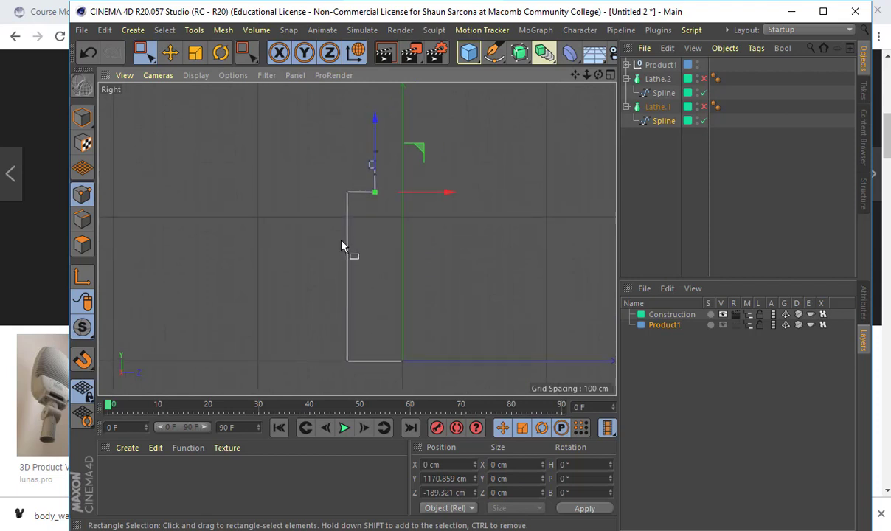
# Step: Re-enable both Lathe generators and inspect the slimmer bottle and its cap in the Perspective view
pyautogui.click(703, 107)
pyautogui.click(703, 78)
pyautogui.middleClick(374, 209)
pyautogui.middleClick(313, 200)
pyautogui.keyDown('alt'); pyautogui.moveTo(346, 219); pyautogui.dragTo(322, 254); pyautogui.keyUp('alt')
pyautogui.keyDown('alt'); pyautogui.moveTo(322, 254); pyautogui.dragTo(429, 260, button='right'); pyautogui.keyUp('alt')
pyautogui.keyDown('alt'); pyautogui.moveTo(430, 266); pyautogui.dragTo(369, 255); pyautogui.keyUp('alt')
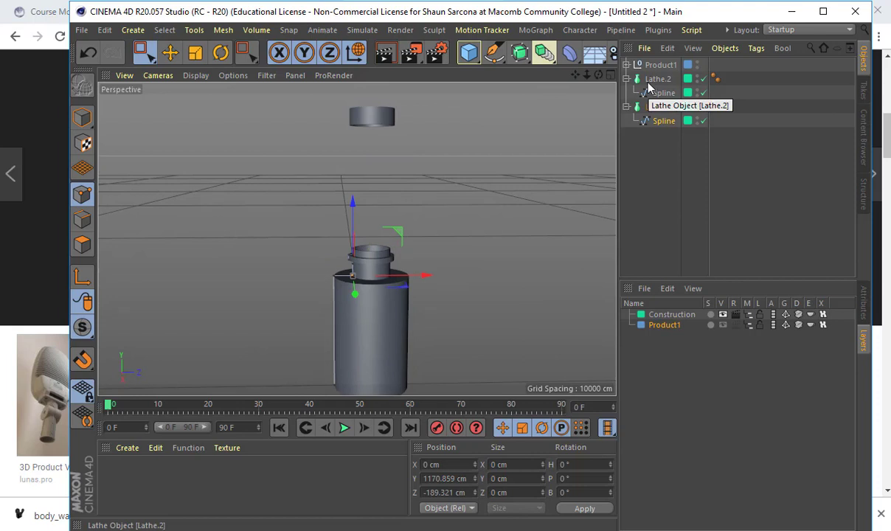
pyautogui.middleClick(434, 249)
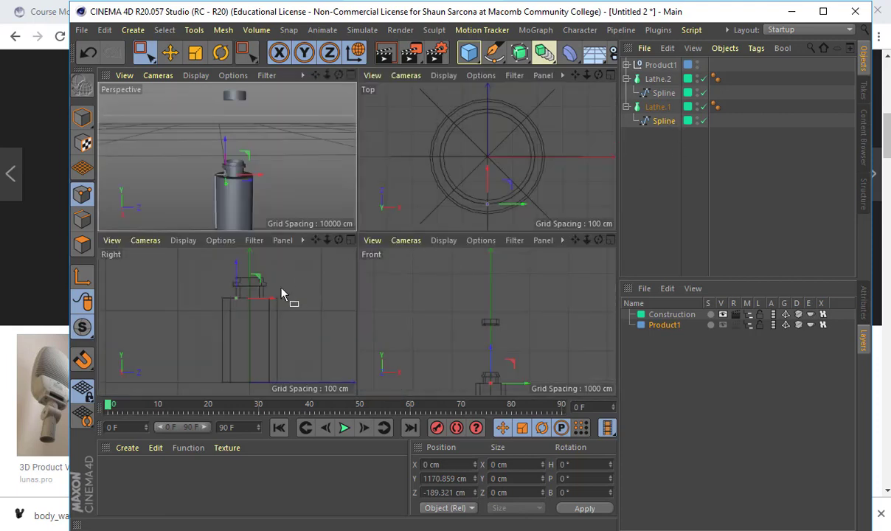
# Step: Lower the bottle spline's neck points in the Right view to shorten the neck above the shoulder
pyautogui.middleClick(282, 291)
pyautogui.scroll(3, 270, 307)
pyautogui.keyDown('alt'); pyautogui.moveTo(432, 197); pyautogui.dragTo(305, 303, button='middle'); pyautogui.keyUp('alt')
pyautogui.moveTo(273, 146); pyautogui.dragTo(359, 201)
pyautogui.moveTo(299, 125); pyautogui.dragTo(300, 146)
# Step: Lower the upper neck points and move the neck ring's two outer points inward to about Y 1251 cm, Z -203 cm
pyautogui.scroll(1, 334, 208)
pyautogui.scroll(3, 333, 203)
pyautogui.moveTo(257, 247); pyautogui.dragTo(579, 164)
pyautogui.moveTo(293, 151); pyautogui.dragTo(294, 164)
pyautogui.moveTo(278, 254); pyautogui.dragTo(311, 257)
pyautogui.middleClick(410, 214)
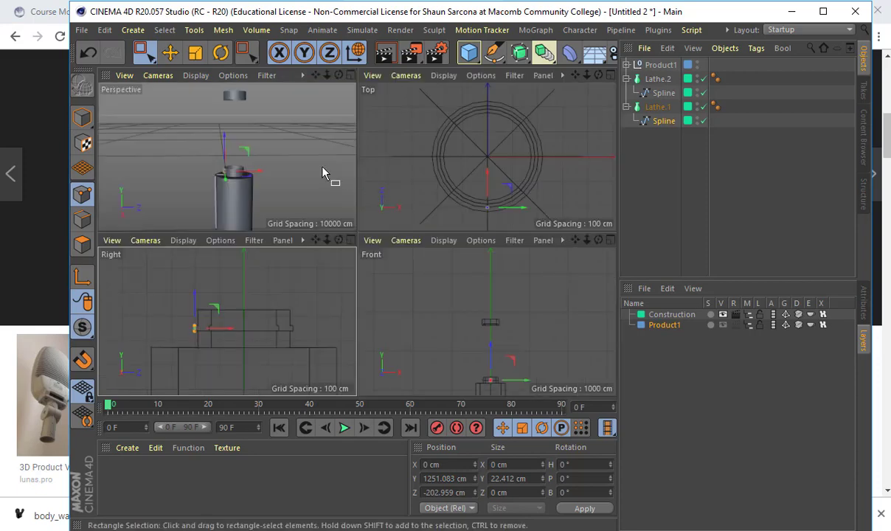
pyautogui.middleClick(328, 174)
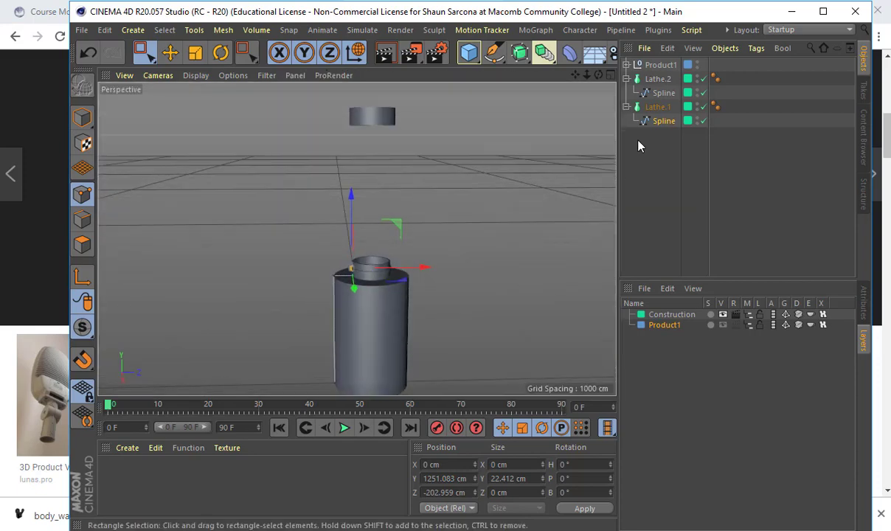
# Step: Duplicate both Lathe generators with their splines and assign the two copied generators to a new layer
pyautogui.click(657, 79)
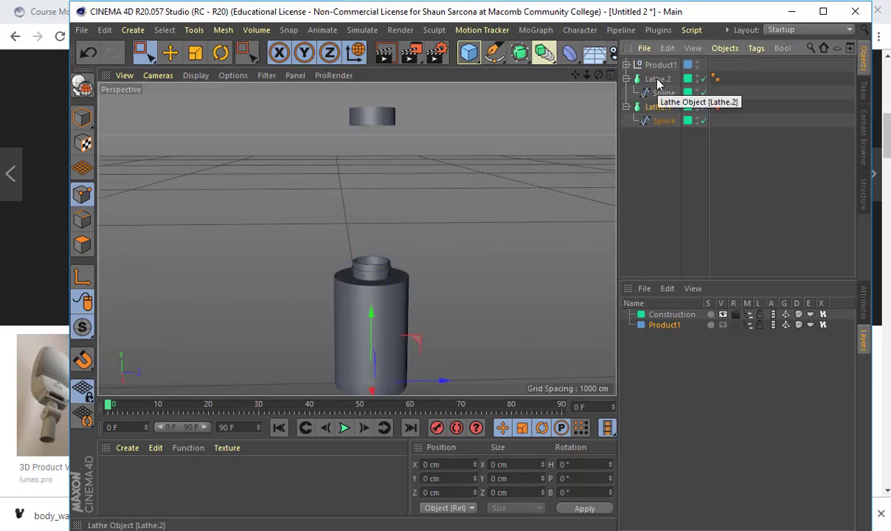
pyautogui.keyDown('ctrl'); pyautogui.click(658, 80); pyautogui.keyUp('ctrl')
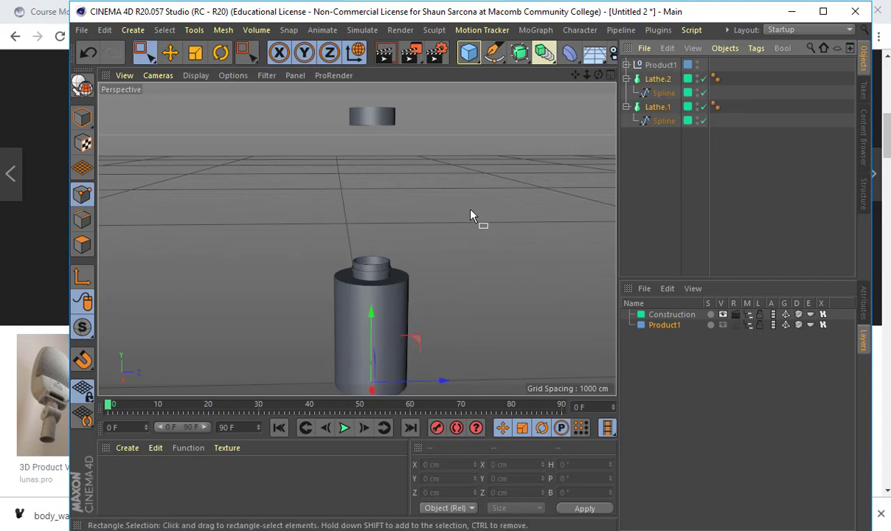
pyautogui.keyDown('ctrl'); pyautogui.moveTo(657, 107); pyautogui.dragTo(661, 194); pyautogui.keyUp('ctrl')
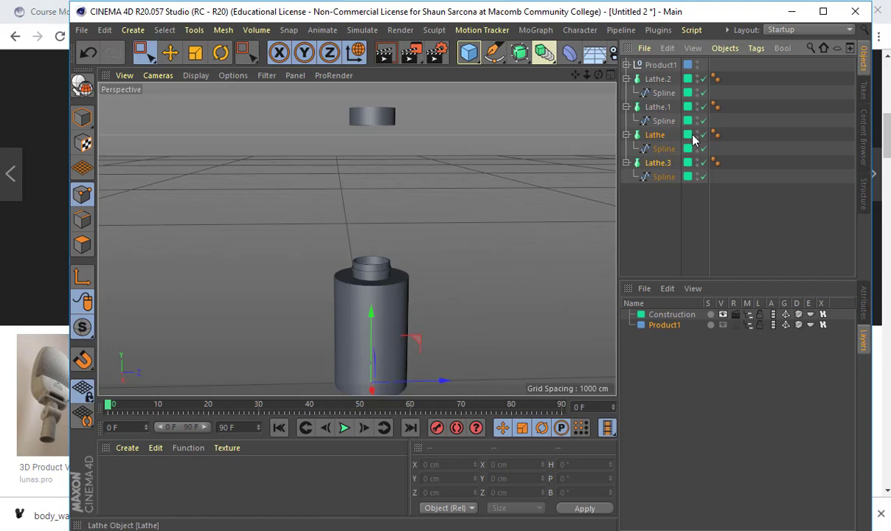
pyautogui.click(643, 288)
pyautogui.click(668, 320)
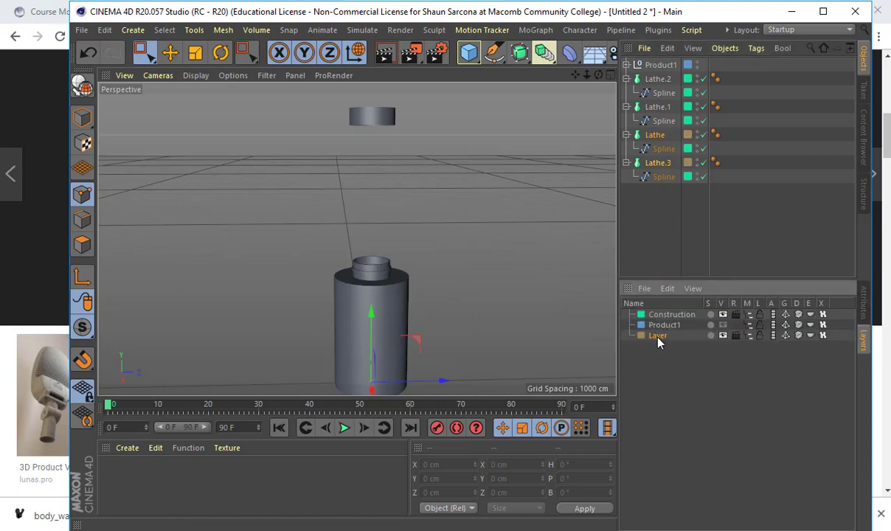
# Step: Rename the new layer as Product2
pyautogui.doubleClick(657, 336)
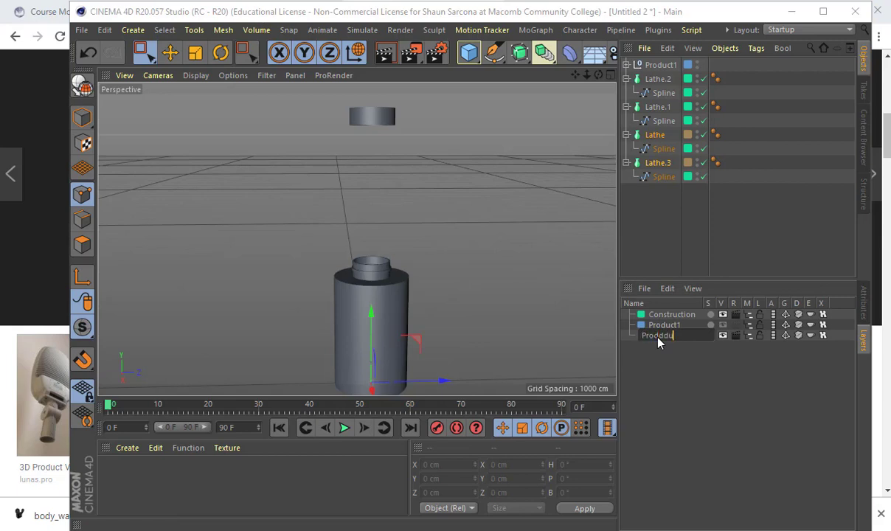
pyautogui.write('Product')
pyautogui.press('BackSpace')
pyautogui.press('BackSpace')
pyautogui.press('BackSpace')
pyautogui.write('uct2')
pyautogui.press('Return')
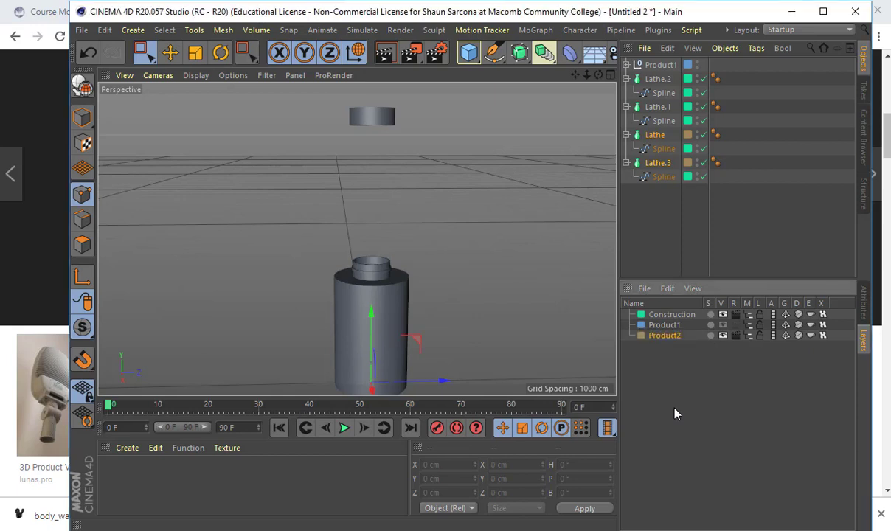
# Step: Hide the Construction layer and assign the splines of both copied Lathes to the Product2 layer
pyautogui.click(723, 315)
pyautogui.moveTo(688, 163); pyautogui.dragTo(689, 176)
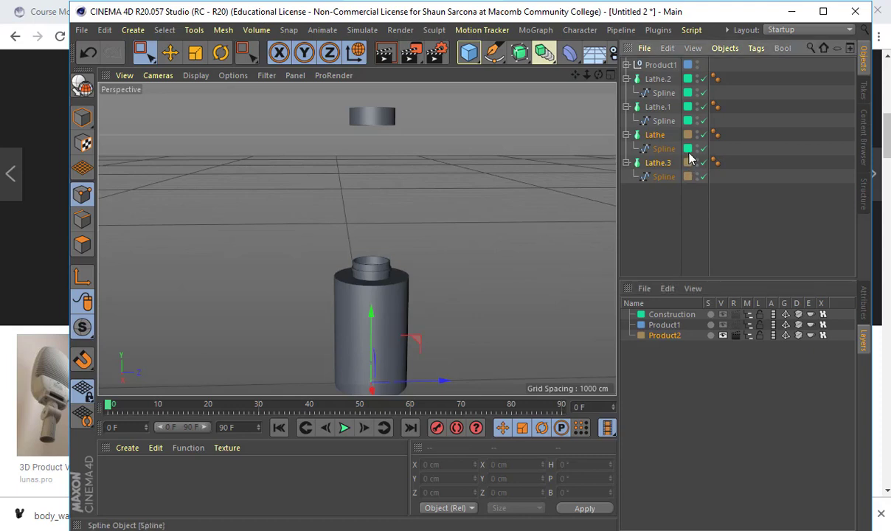
pyautogui.moveTo(689, 136); pyautogui.dragTo(690, 147)
pyautogui.click(660, 216)
# Step: Move the copied cap Lathe's axis up to the base of the cap, at about Y 2631 cm
pyautogui.keyDown('alt'); pyautogui.moveTo(463, 231); pyautogui.dragTo(416, 221, button='middle'); pyautogui.keyUp('alt')
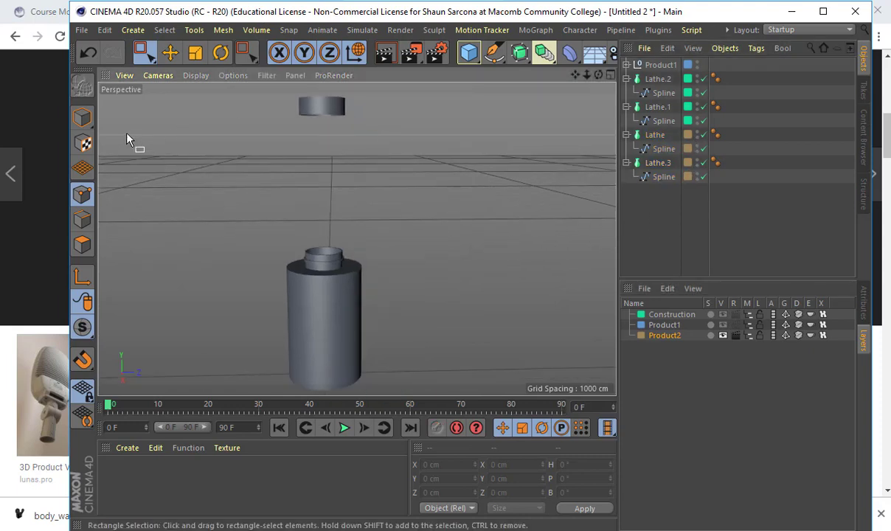
pyautogui.click(82, 117)
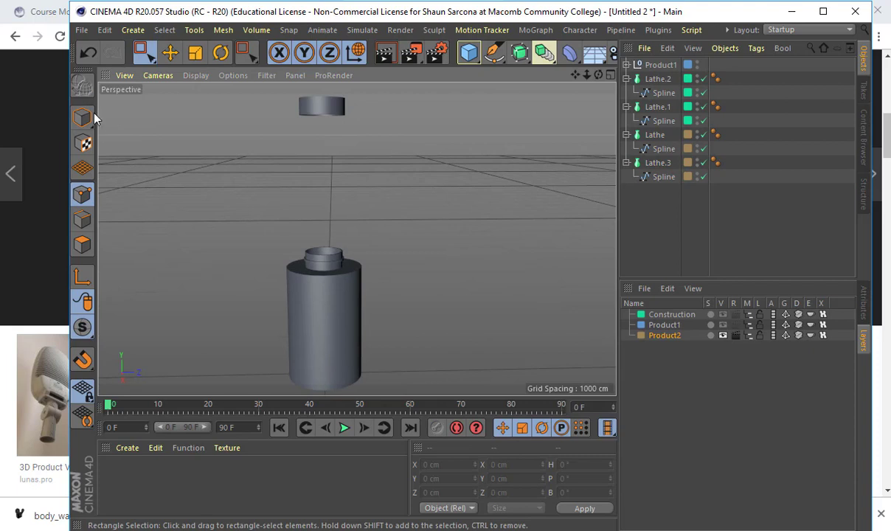
pyautogui.click(662, 136)
pyautogui.press('e')
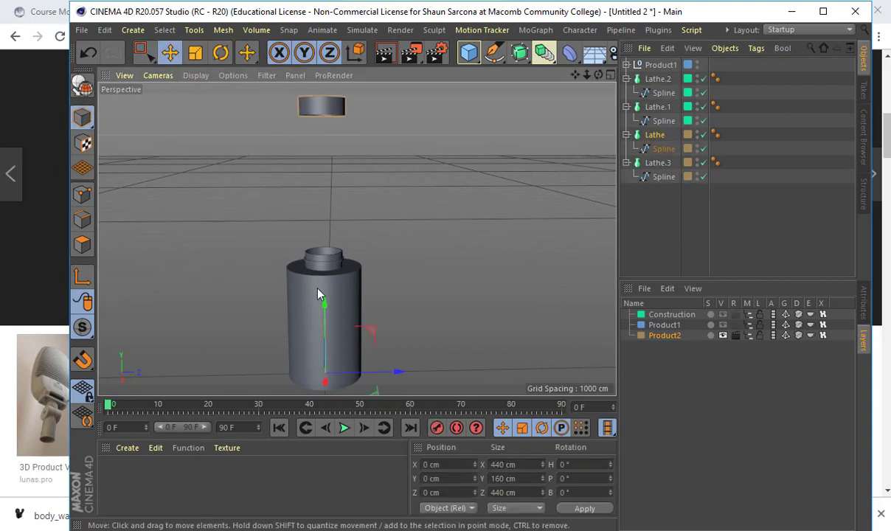
pyautogui.moveTo(330, 319); pyautogui.dragTo(324, 56)
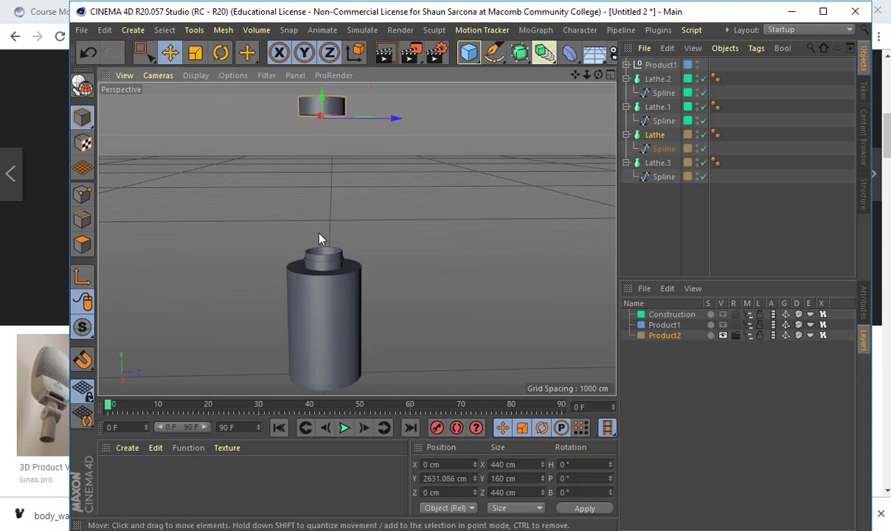
# Step: Lower the cap along Y onto the bottle's neck, to a height of about 1195 cm
pyautogui.moveTo(324, 111); pyautogui.dragTo(328, 246)
pyautogui.keyDown('alt'); pyautogui.moveTo(257, 266); pyautogui.dragTo(361, 273, button='right'); pyautogui.keyUp('alt')
pyautogui.keyDown('alt'); pyautogui.moveTo(361, 272); pyautogui.dragTo(360, 240); pyautogui.keyUp('alt')
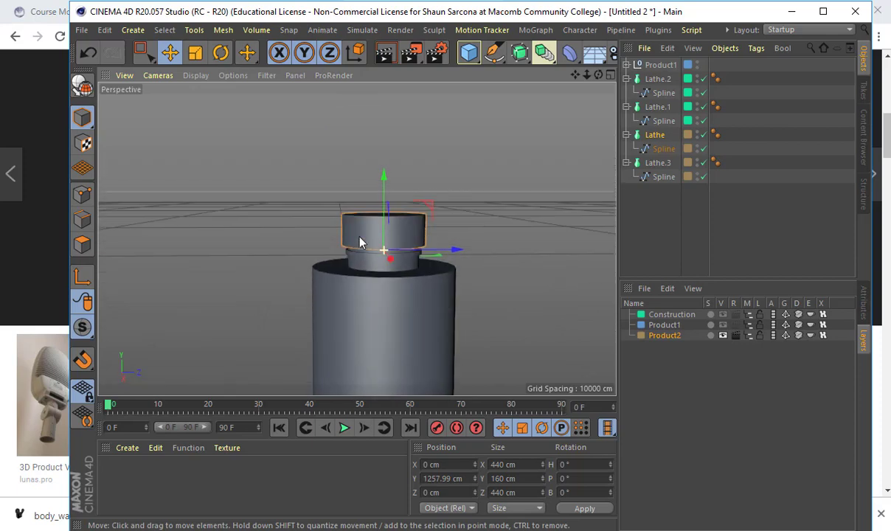
pyautogui.keyDown('alt'); pyautogui.moveTo(332, 240); pyautogui.dragTo(291, 241, button='middle'); pyautogui.keyUp('alt')
pyautogui.keyDown('alt'); pyautogui.moveTo(293, 240); pyautogui.dragTo(362, 234, button='right'); pyautogui.keyUp('alt')
pyautogui.moveTo(361, 184); pyautogui.dragTo(362, 203)
pyautogui.click(483, 199)
pyautogui.keyDown('alt'); pyautogui.moveTo(483, 199); pyautogui.dragTo(585, 170); pyautogui.keyUp('alt')
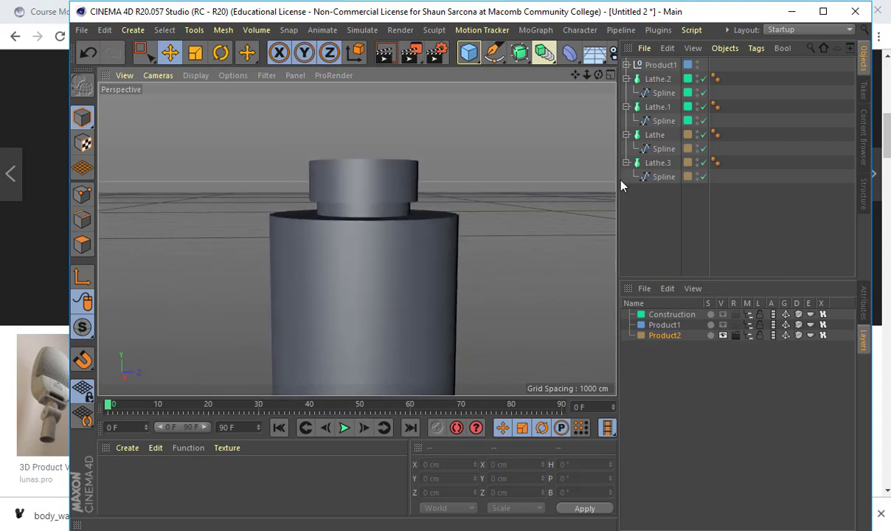
# Step: Convert Lathe.3, the bottle body, to an editable polygon object and switch to edge mode
pyautogui.click(654, 163)
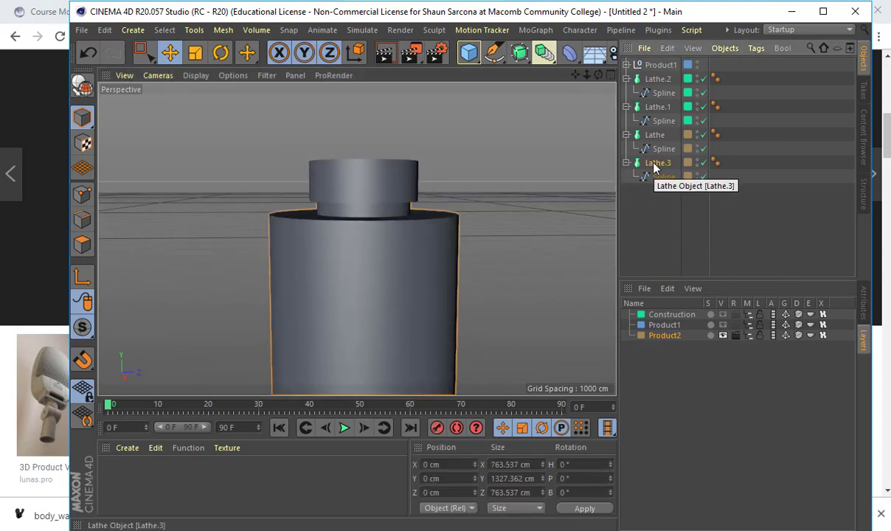
pyautogui.press('c')
pyautogui.click(83, 219)
# Step: Select the bottle body's outer edge loops at the shoulder and base and give them a small bevel
pyautogui.moveTo(297, 233)
pyautogui.keyDown('alt'); pyautogui.mouseDown()
pyautogui.moveTo(298, 255)
pyautogui.moveTo(308, 242)
pyautogui.mouseUp(); pyautogui.keyUp('alt')
pyautogui.doubleClick(305, 236)
pyautogui.keyDown('alt'); pyautogui.moveTo(304, 238); pyautogui.dragTo(286, 133, button='middle'); pyautogui.keyUp('alt')
pyautogui.keyDown('alt'); pyautogui.moveTo(286, 133); pyautogui.dragTo(298, 204); pyautogui.keyUp('alt')
pyautogui.keyDown('alt'); pyautogui.moveTo(299, 205); pyautogui.dragTo(295, 194, button='right'); pyautogui.keyUp('alt')
pyautogui.keyDown('shift'); pyautogui.doubleClick(284, 224); pyautogui.keyUp('shift')
pyautogui.press('m')
pyautogui.press('s')
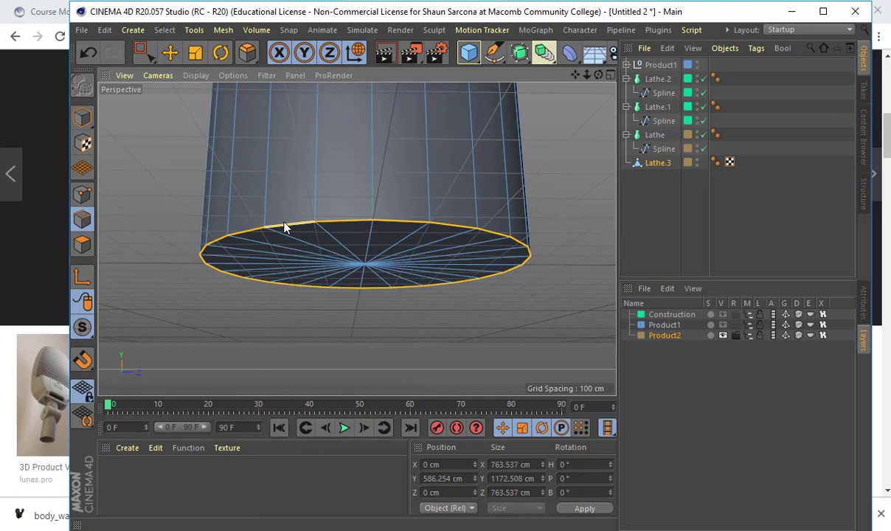
pyautogui.moveTo(286, 226); pyautogui.dragTo(300, 219)
pyautogui.keyDown('alt'); pyautogui.moveTo(463, 155); pyautogui.dragTo(467, 206); pyautogui.keyUp('alt')
pyautogui.keyDown('alt'); pyautogui.moveTo(468, 206); pyautogui.dragTo(407, 166, button='right'); pyautogui.keyUp('alt')
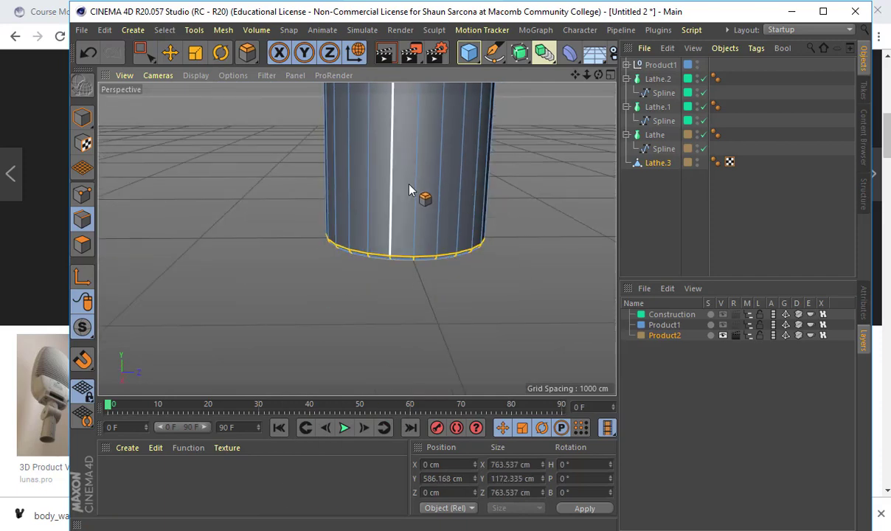
pyautogui.keyDown('alt'); pyautogui.moveTo(425, 165); pyautogui.dragTo(423, 298, button='middle'); pyautogui.keyUp('alt')
pyautogui.scroll(-3, 425, 286)
pyautogui.keyDown('alt'); pyautogui.moveTo(425, 287); pyautogui.dragTo(397, 261); pyautogui.keyUp('alt')
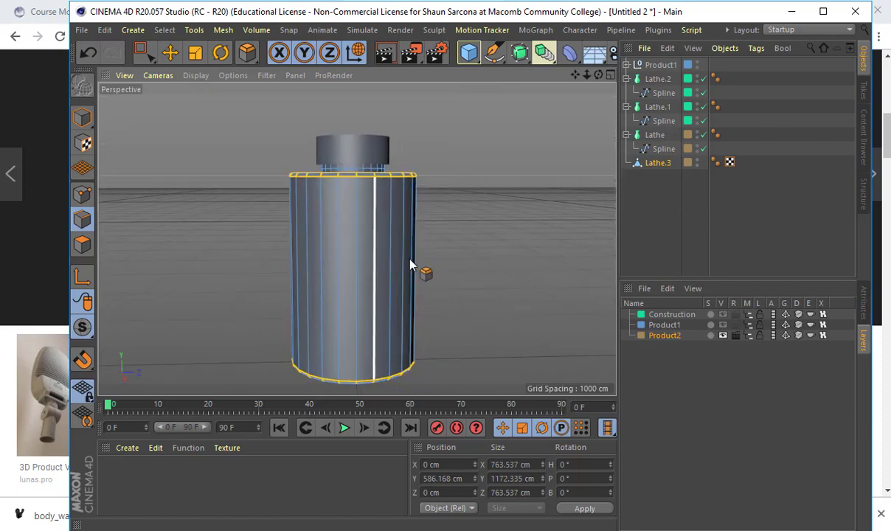
# Step: Leave the Bevel tool and return to model mode with nothing selected
pyautogui.press('e')
pyautogui.click(533, 265)
pyautogui.keyDown('alt'); pyautogui.moveTo(496, 209); pyautogui.dragTo(483, 259); pyautogui.keyUp('alt')
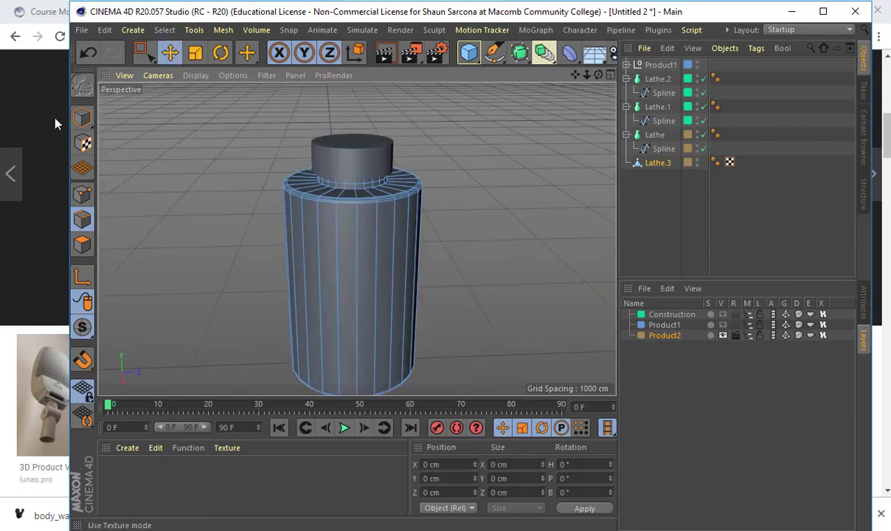
pyautogui.click(82, 117)
pyautogui.click(249, 175)
pyautogui.keyDown('alt'); pyautogui.moveTo(249, 179); pyautogui.dragTo(290, 202); pyautogui.keyUp('alt')
# Step: Convert the Lathe object that forms the cap to an editable polygon object and switch to edge mode
pyautogui.click(652, 135)
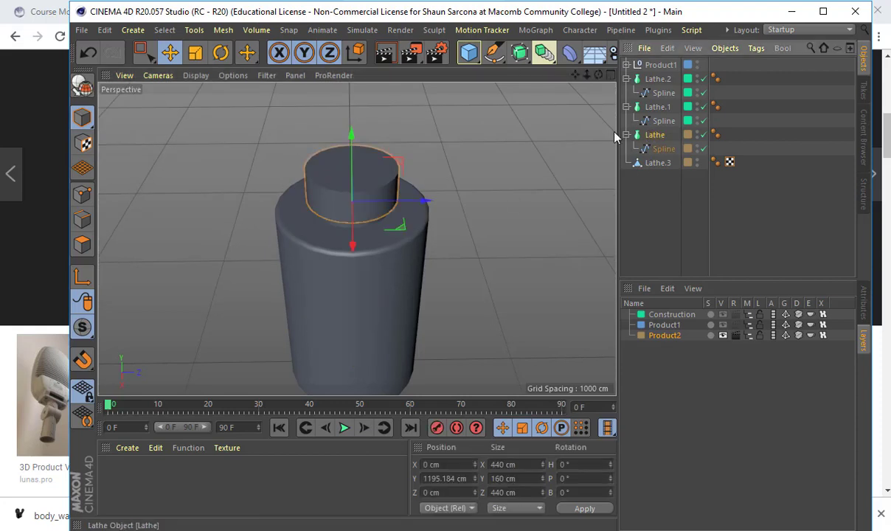
pyautogui.press('c')
pyautogui.scroll(3, 335, 196)
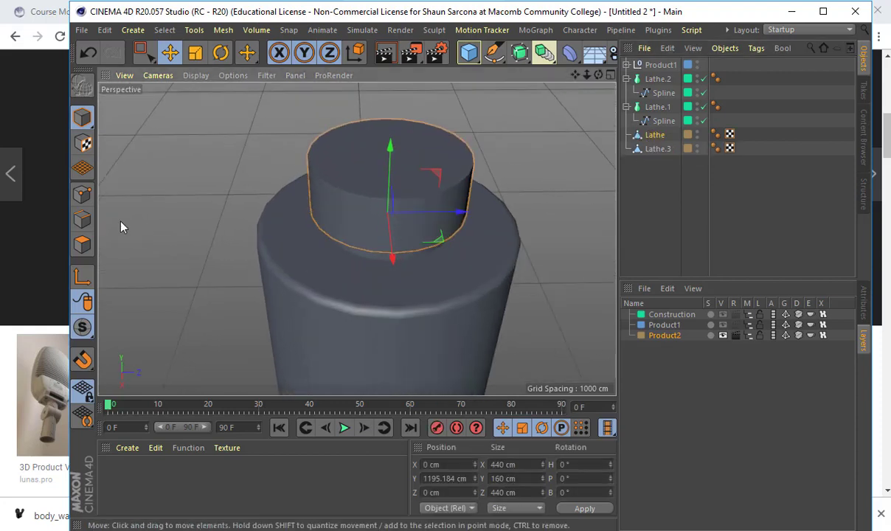
pyautogui.click(82, 219)
# Step: Select the cap's upper and lower outer edge loops and bevel them slightly
pyautogui.doubleClick(343, 189)
pyautogui.keyDown('shift'); pyautogui.doubleClick(339, 239); pyautogui.keyUp('shift')
pyautogui.keyDown('alt'); pyautogui.moveTo(366, 242); pyautogui.dragTo(296, 151); pyautogui.keyUp('alt')
pyautogui.keyDown('alt'); pyautogui.moveTo(296, 151); pyautogui.dragTo(391, 193, button='right'); pyautogui.keyUp('alt')
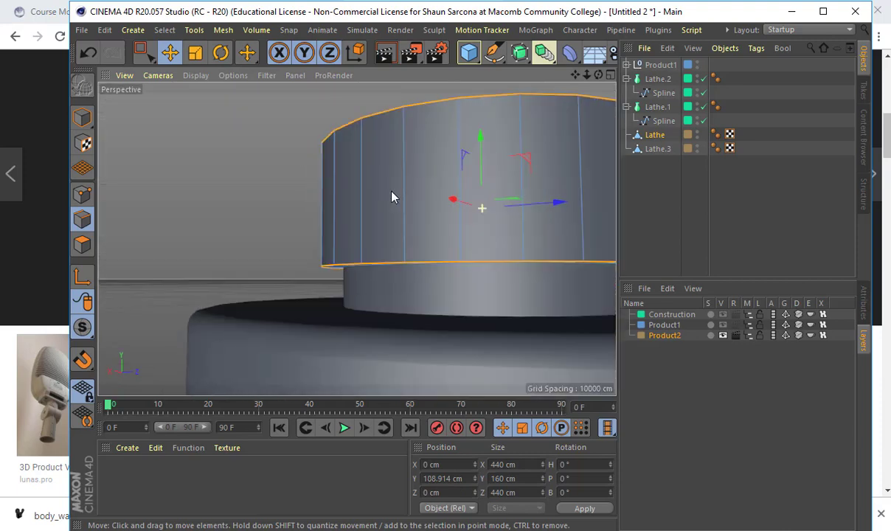
pyautogui.keyDown('alt'); pyautogui.moveTo(391, 193); pyautogui.dragTo(385, 217); pyautogui.keyUp('alt')
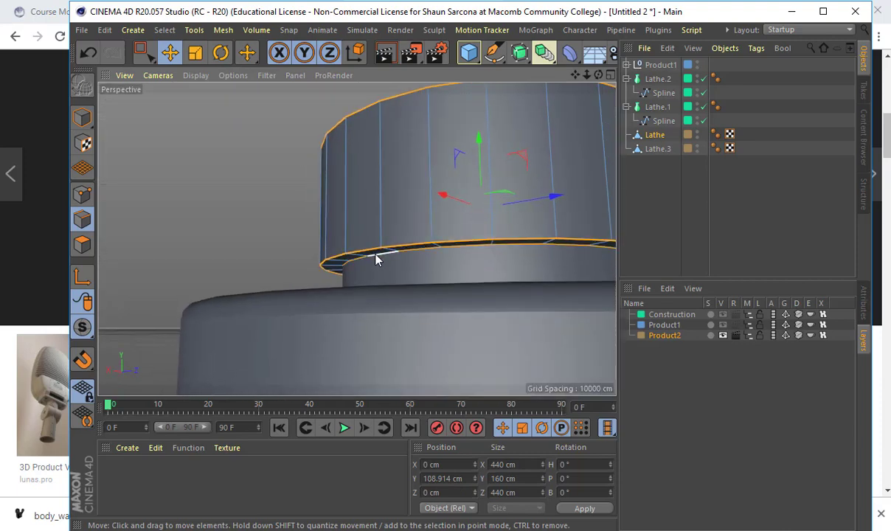
pyautogui.press('m')
pyautogui.press('s')
pyautogui.moveTo(375, 249); pyautogui.dragTo(379, 248)
# Step: Return to model mode, deselect the cap and show the whole bottle
pyautogui.press('e')
pyautogui.click(84, 120)
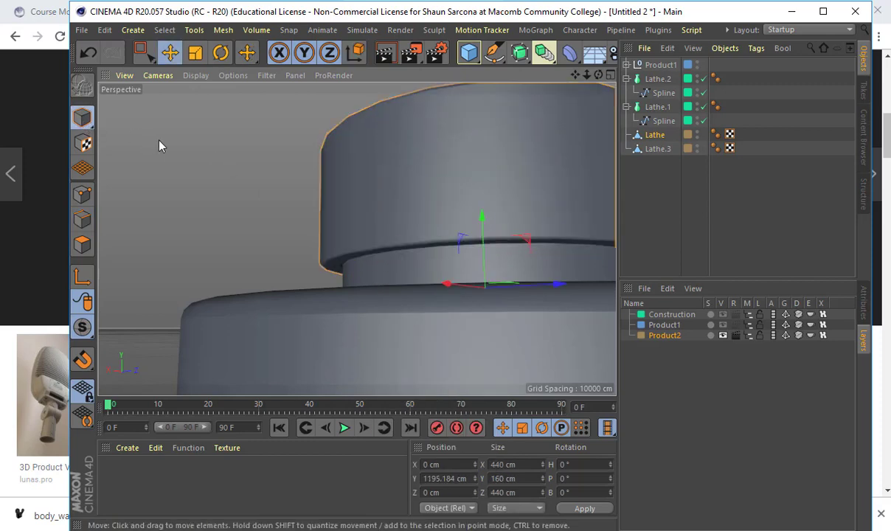
pyautogui.click(171, 148)
pyautogui.keyDown('alt'); pyautogui.moveTo(221, 188); pyautogui.dragTo(285, 263); pyautogui.keyUp('alt')
pyautogui.scroll(-10, 285, 257)
pyautogui.keyDown('alt'); pyautogui.moveTo(311, 299); pyautogui.dragTo(313, 225, button='middle'); pyautogui.keyUp('alt')
pyautogui.keyDown('alt'); pyautogui.moveTo(312, 224); pyautogui.dragTo(330, 265); pyautogui.keyUp('alt')
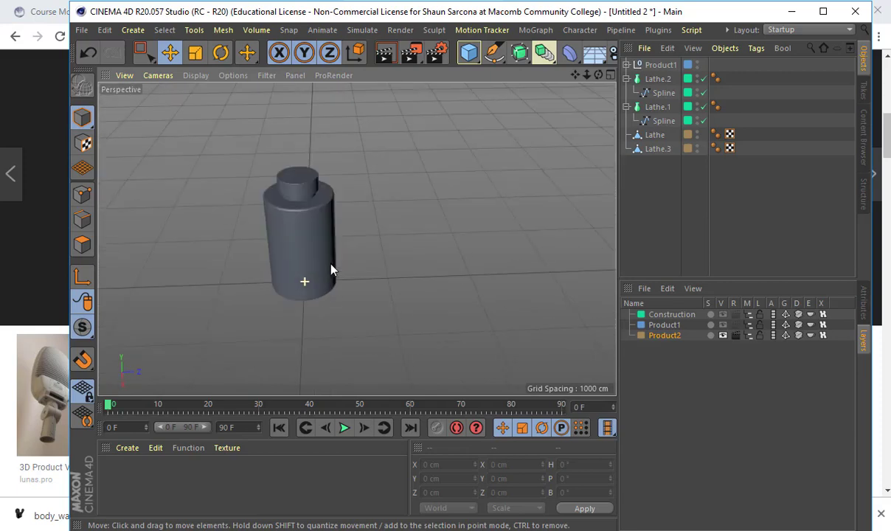
# Step: Rename the Lathe object as cap and Lathe.3 as bottle
pyautogui.click(651, 136)
pyautogui.doubleClick(652, 135)
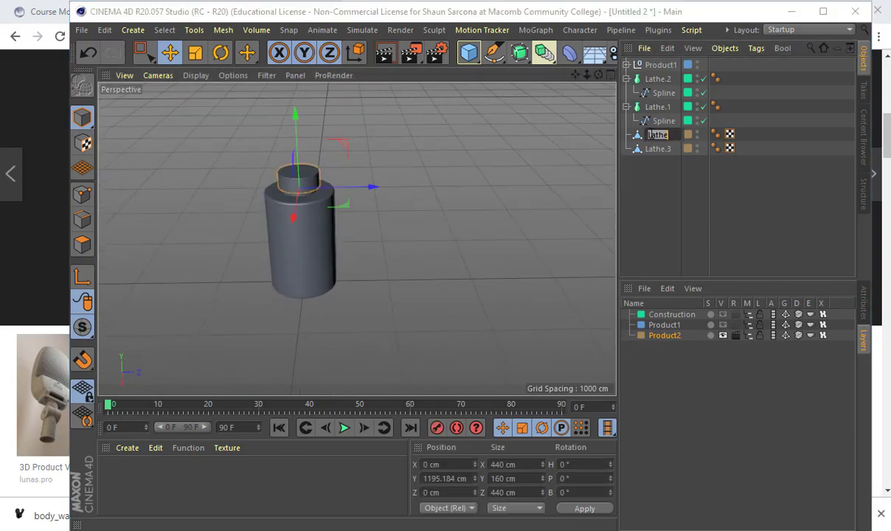
pyautogui.write('cap')
pyautogui.press('Return')
pyautogui.doubleClick(653, 149)
pyautogui.write('bottle')
pyautogui.press('Return')
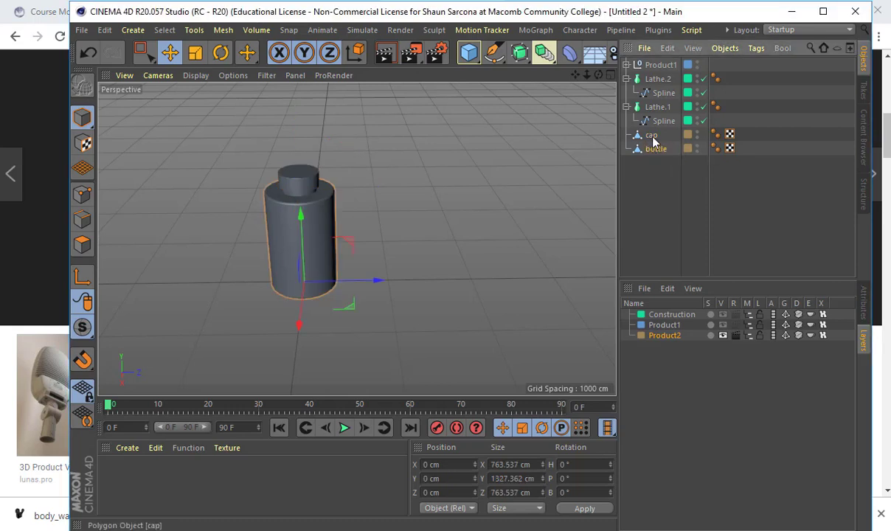
# Step: Group the cap and bottle objects under a null and name it Product2
pyautogui.keyDown('shift'); pyautogui.click(649, 135); pyautogui.keyUp('shift')
pyautogui.hotkey('alt', 'g')
pyautogui.doubleClick(653, 136)
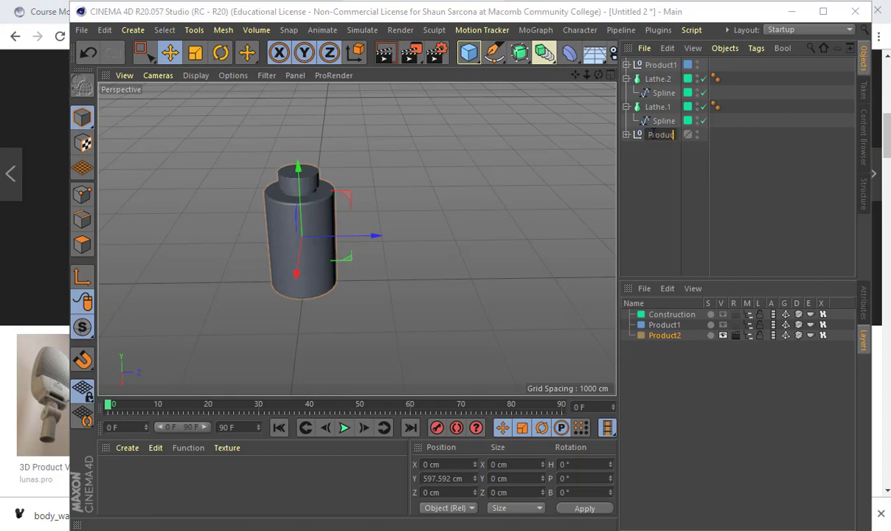
pyautogui.write('Product2')
pyautogui.press('Return')
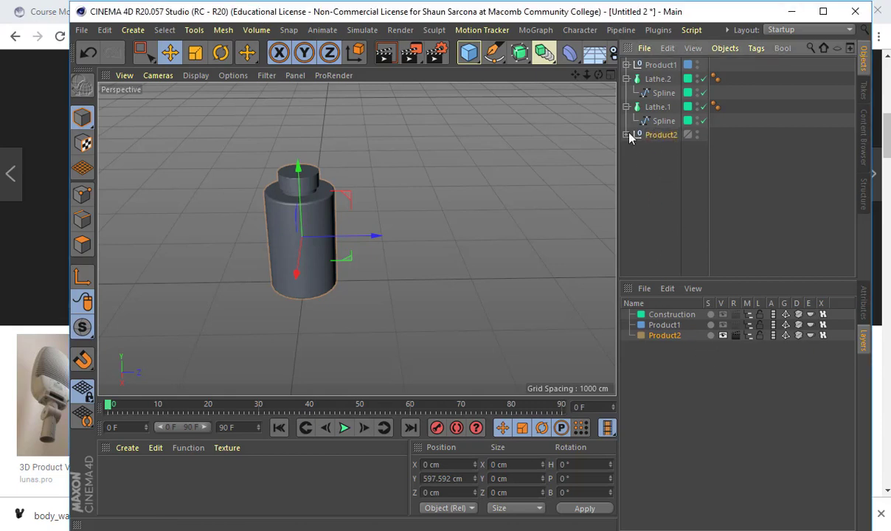
# Step: Assign the Product2 group to the Product2 layer and hide that layer
pyautogui.click(627, 135)
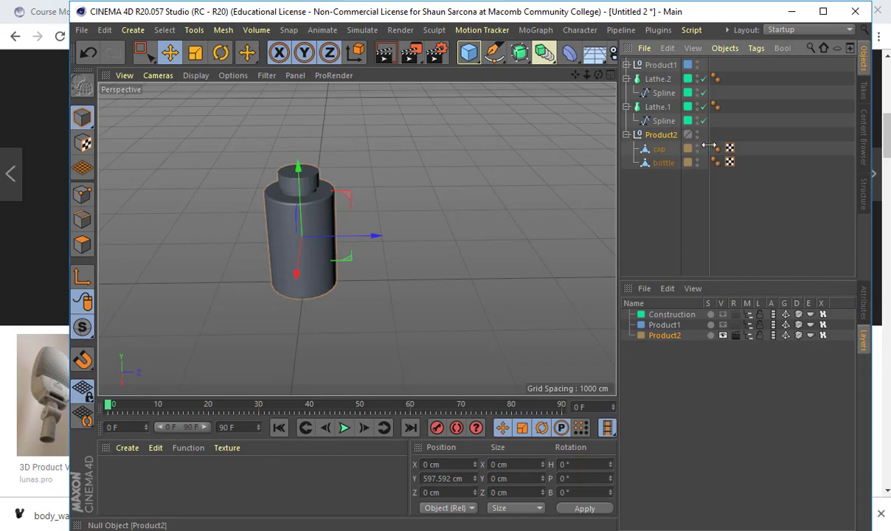
pyautogui.click(627, 136)
pyautogui.click(724, 335)
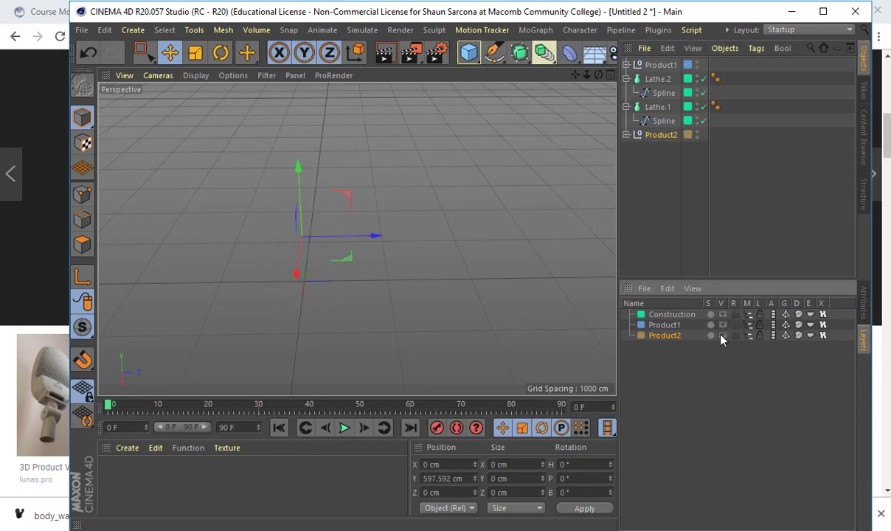
# Step: Start a linear Pen spline in the Right view with a base segment from the origin to Z -400 cm
pyautogui.middleClick(519, 235)
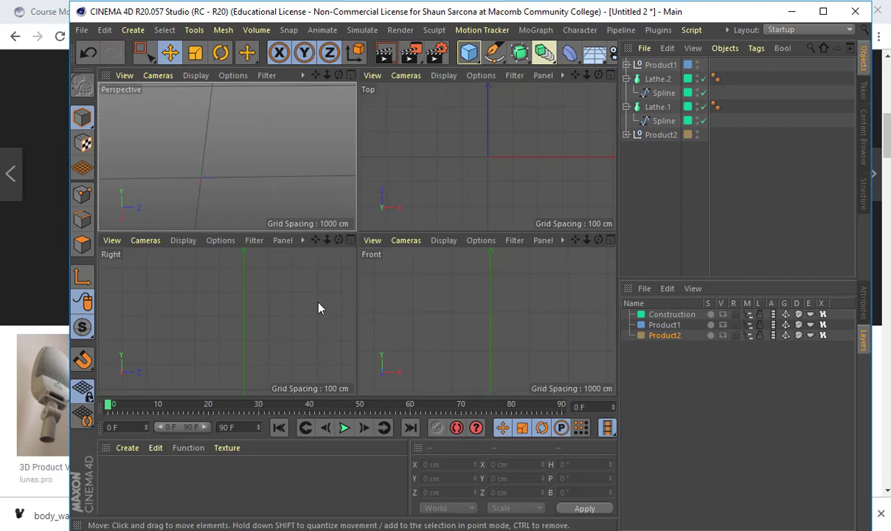
pyautogui.middleClick(318, 308)
pyautogui.click(494, 52)
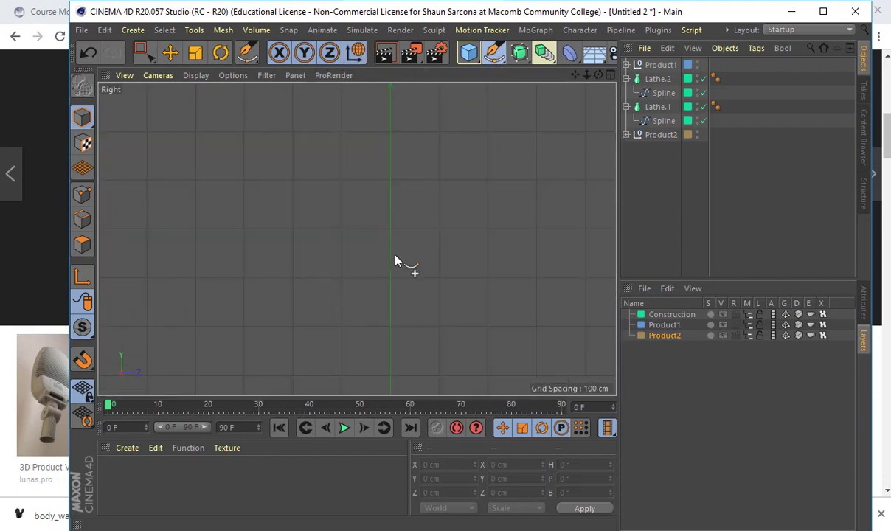
pyautogui.click(862, 299)
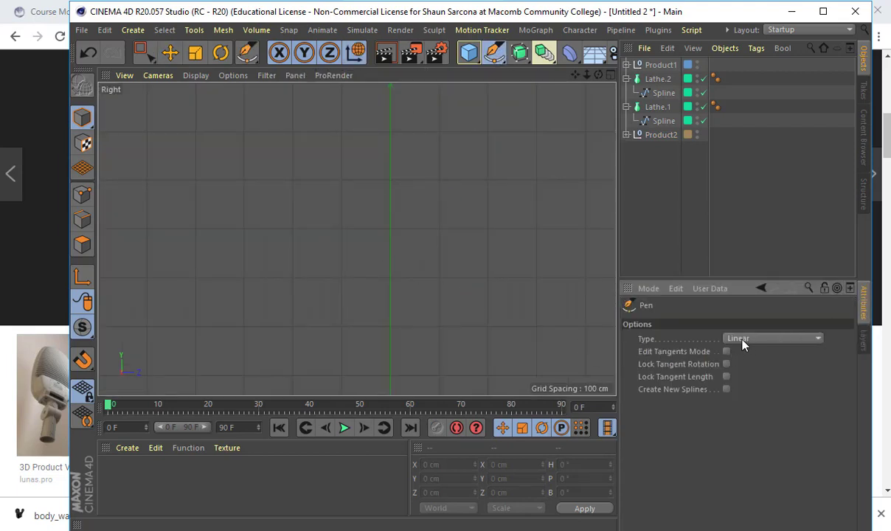
pyautogui.moveTo(453, 275)
pyautogui.keyDown('alt'); pyautogui.mouseDown(button='middle')
pyautogui.moveTo(459, 229)
pyautogui.moveTo(449, 190)
pyautogui.mouseUp(button='middle'); pyautogui.keyUp('alt')
pyautogui.scroll(-4, 447, 223)
pyautogui.keyDown('alt'); pyautogui.moveTo(442, 242); pyautogui.dragTo(396, 266, button='middle'); pyautogui.keyUp('alt')
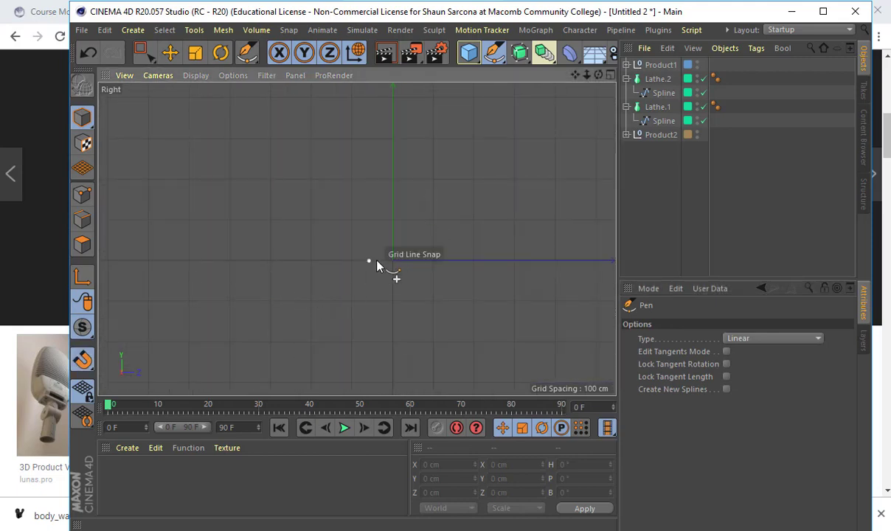
pyautogui.click(392, 260)
pyautogui.click(233, 261)
pyautogui.keyDown('alt'); pyautogui.moveTo(239, 199); pyautogui.dragTo(258, 270, button='middle'); pyautogui.keyUp('alt')
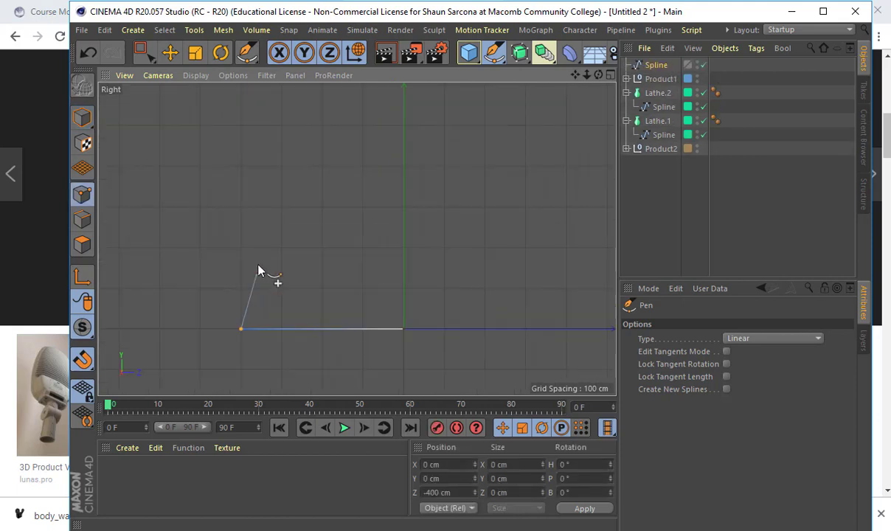
# Step: Continue the profile in to about Z -300 at Y 300 cm, out to Z -400 at Y 600, up to Y 800, and in to Z -100
pyautogui.click(281, 206)
pyautogui.keyDown('alt'); pyautogui.moveTo(271, 131); pyautogui.dragTo(267, 204, button='middle'); pyautogui.keyUp('alt')
pyautogui.click(237, 160)
pyautogui.keyDown('alt'); pyautogui.moveTo(237, 160); pyautogui.dragTo(228, 209, button='middle'); pyautogui.keyUp('alt')
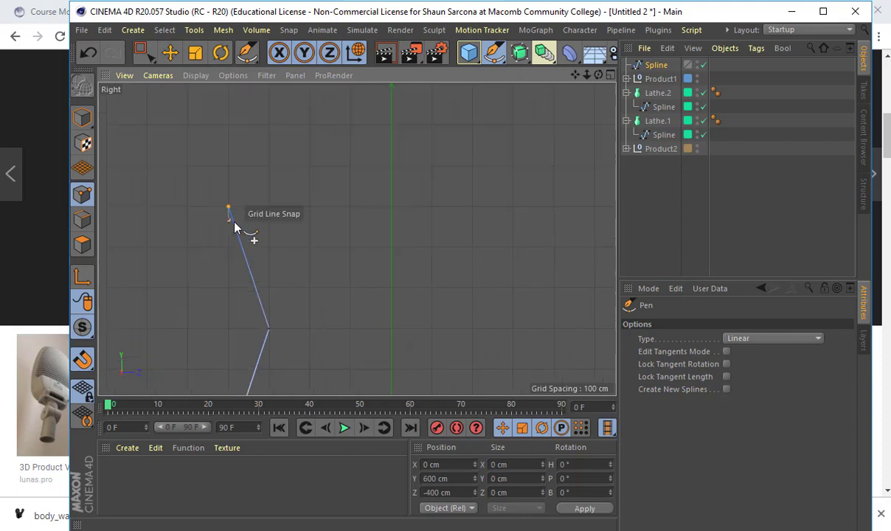
pyautogui.click(228, 125)
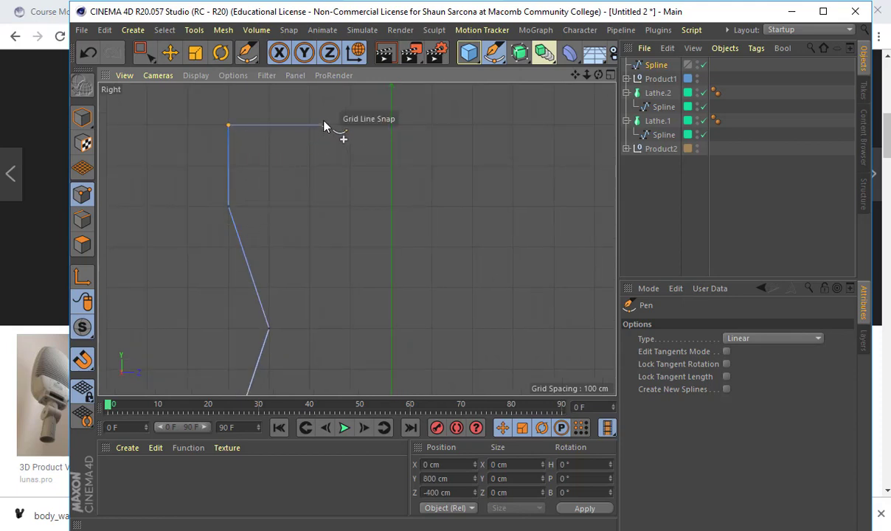
pyautogui.click(351, 129)
# Step: Finish the profile with a vertical neck segment at Z -100 cm, ending at Y 900 cm
pyautogui.keyDown('alt'); pyautogui.moveTo(351, 129); pyautogui.dragTo(384, 228, button='middle'); pyautogui.keyUp('alt')
pyautogui.scroll(5, 379, 223)
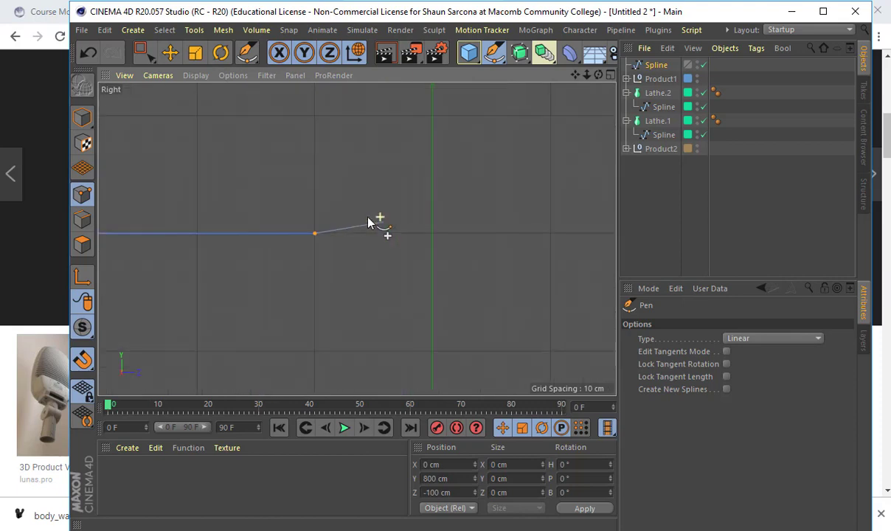
pyautogui.click(316, 187)
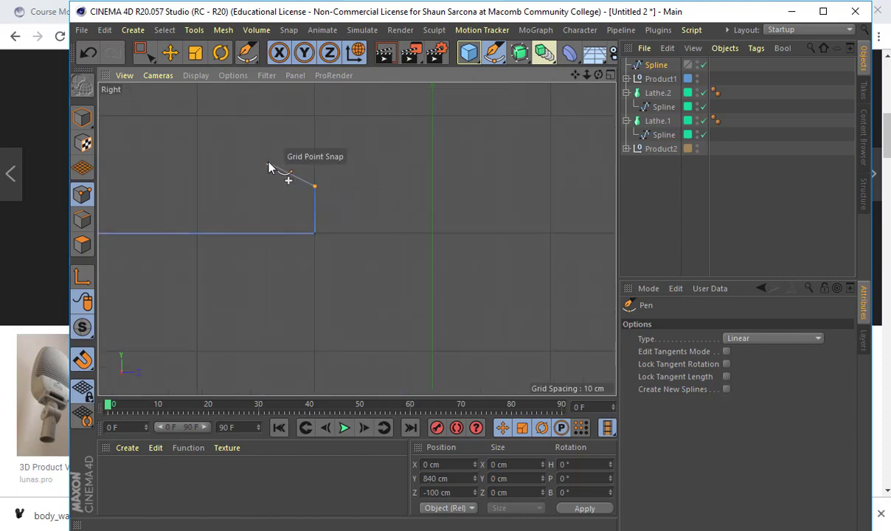
pyautogui.click(315, 118)
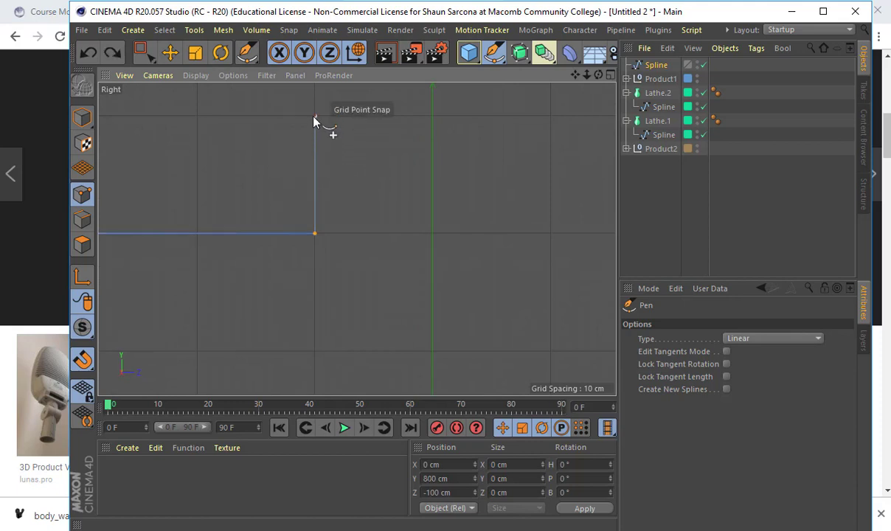
pyautogui.press('e')
pyautogui.scroll(-6, 366, 144)
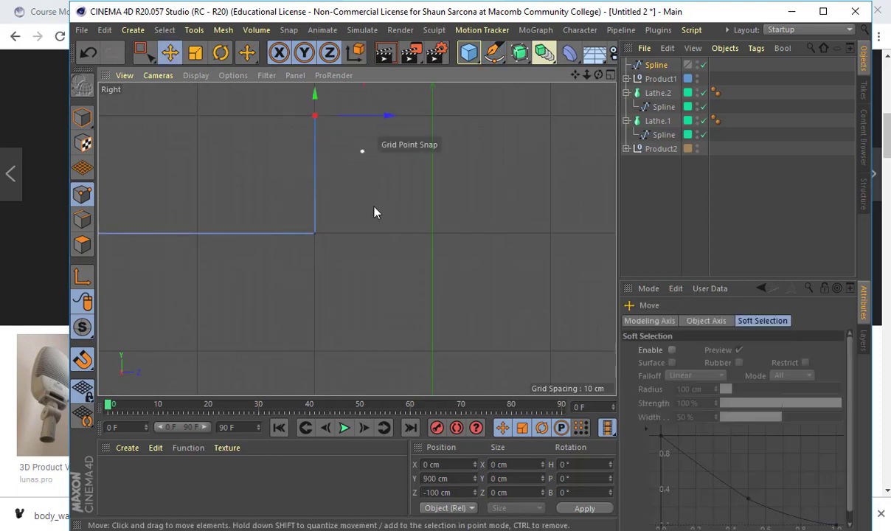
# Step: Return to the Perspective view and add a Lathe generator as parent of the profile spline
pyautogui.middleClick(367, 297)
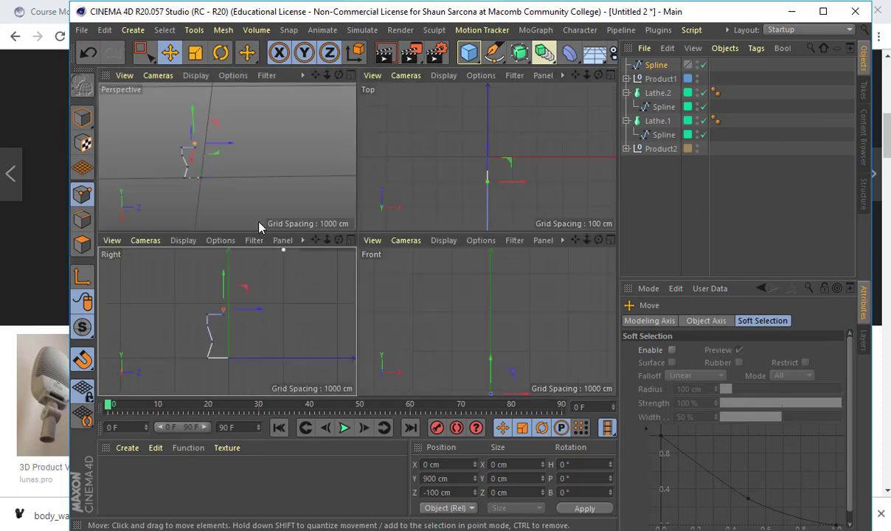
pyautogui.middleClick(258, 230)
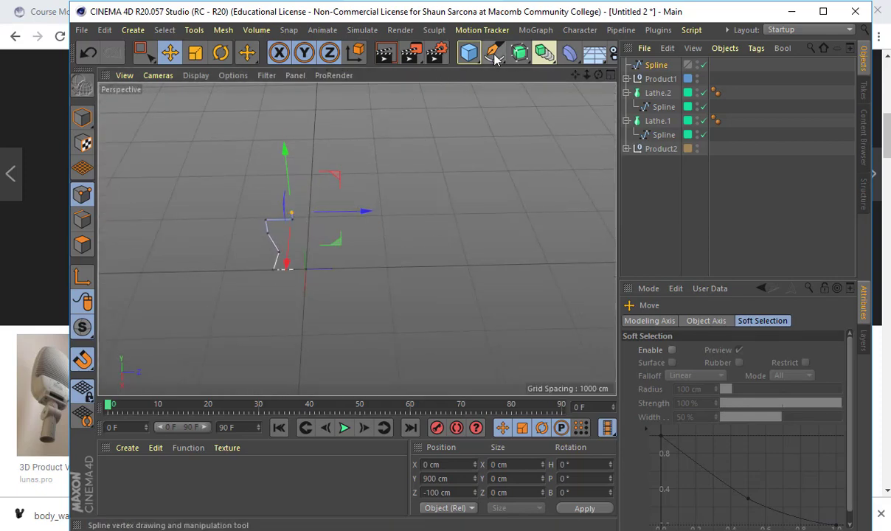
pyautogui.moveTo(544, 52); pyautogui.dragTo(555, 102)
pyautogui.keyDown('alt'); pyautogui.click(555, 101); pyautogui.keyUp('alt')
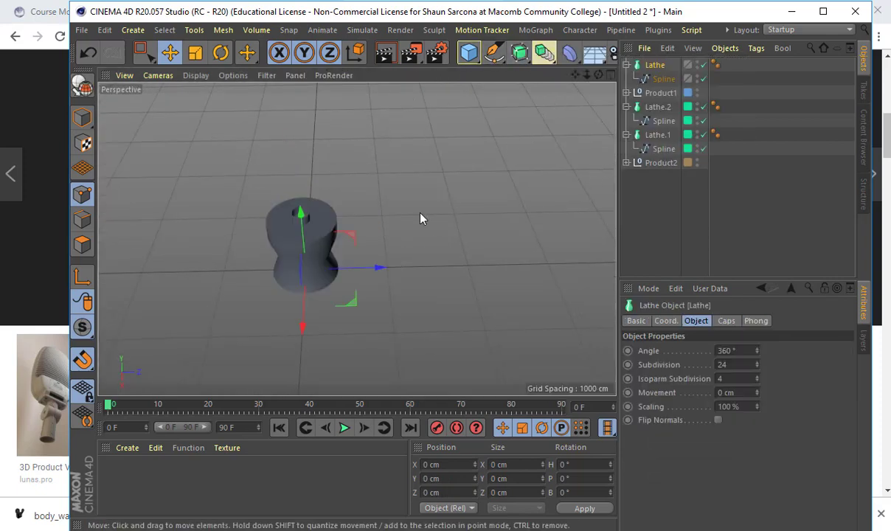
# Step: Raise the profile spline's four upper points, the shoulder and neck, by about 553 cm
pyautogui.scroll(3, 362, 240)
pyautogui.keyDown('alt'); pyautogui.moveTo(358, 246); pyautogui.dragTo(438, 258, button='middle'); pyautogui.keyUp('alt')
pyautogui.keyDown('alt'); pyautogui.moveTo(437, 220); pyautogui.dragTo(432, 174); pyautogui.keyUp('alt')
pyautogui.click(663, 78)
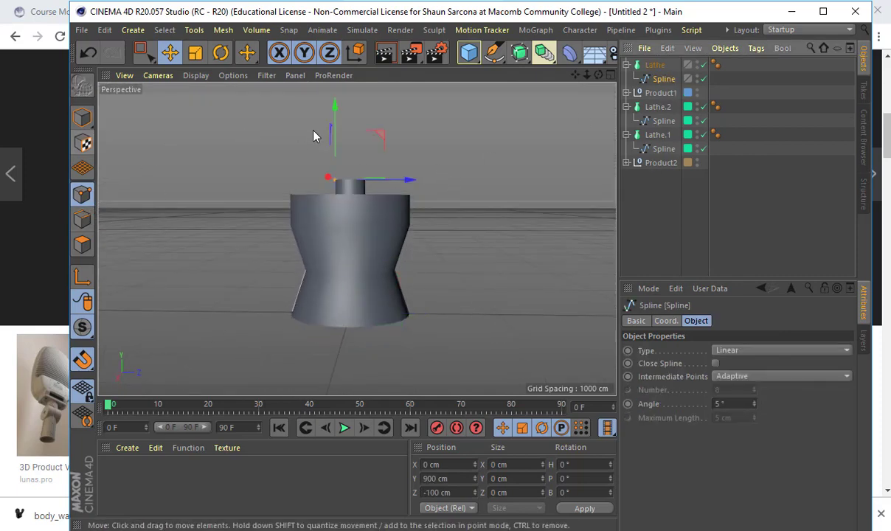
pyautogui.press('0')
pyautogui.moveTo(258, 123); pyautogui.dragTo(455, 236)
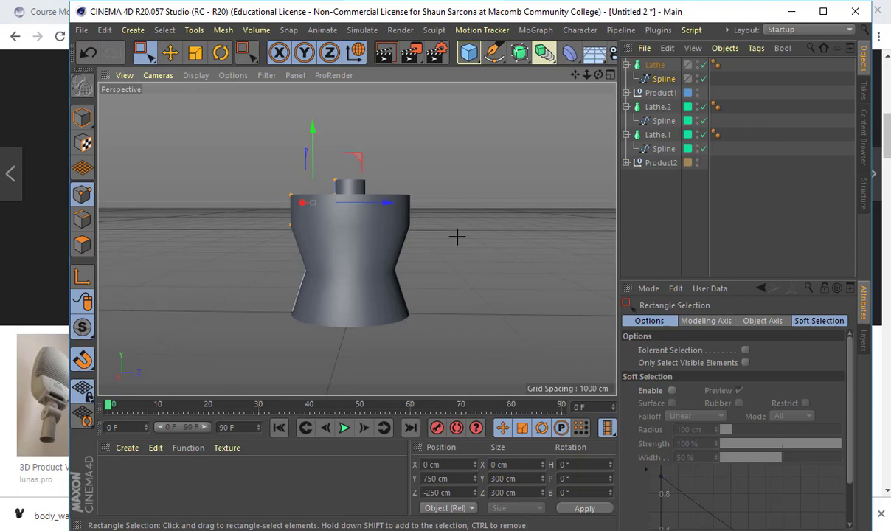
pyautogui.moveTo(313, 130); pyautogui.dragTo(312, 42)
# Step: Raise the spline's waist point to about Y 885 cm
pyautogui.keyDown('alt'); pyautogui.moveTo(312, 217); pyautogui.dragTo(308, 245, button='middle'); pyautogui.keyUp('alt')
pyautogui.moveTo(285, 258); pyautogui.dragTo(322, 318)
pyautogui.moveTo(308, 241); pyautogui.dragTo(370, 153)
pyautogui.keyDown('alt'); pyautogui.moveTo(370, 153); pyautogui.dragTo(382, 267, button='middle'); pyautogui.keyUp('alt')
pyautogui.keyDown('alt'); pyautogui.moveTo(382, 265); pyautogui.dragTo(405, 197, button='right'); pyautogui.keyUp('alt')
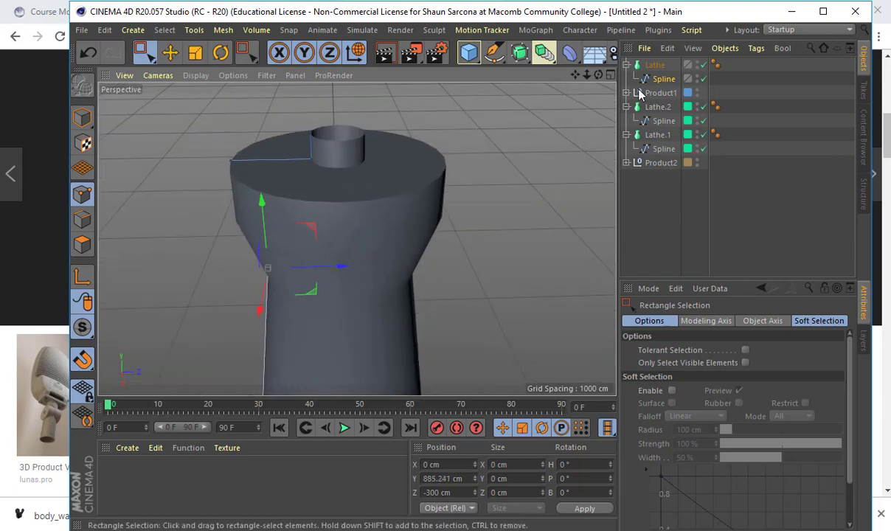
# Step: Make the Lathe object editable and switch to edge mode with the Move tool
pyautogui.click(657, 68)
pyautogui.scroll(-2, 475, 190)
pyautogui.press('c')
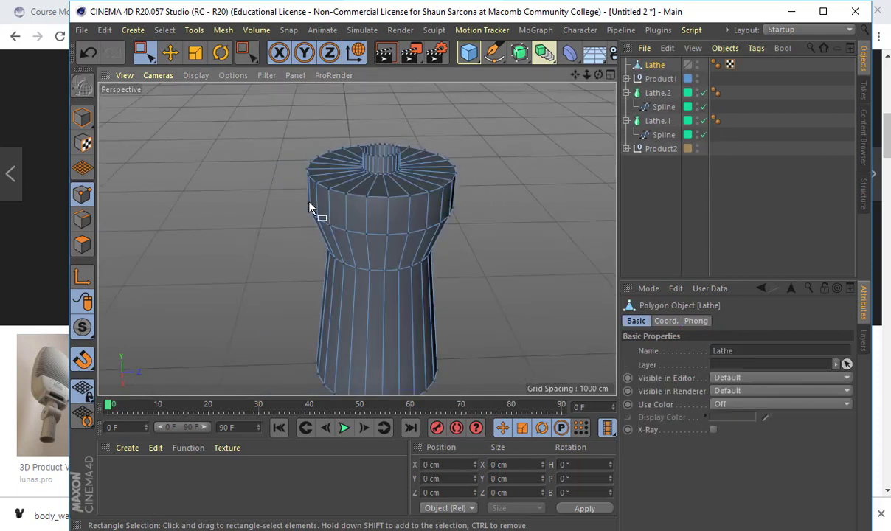
pyautogui.scroll(2, 309, 202)
pyautogui.click(170, 53)
pyautogui.click(83, 219)
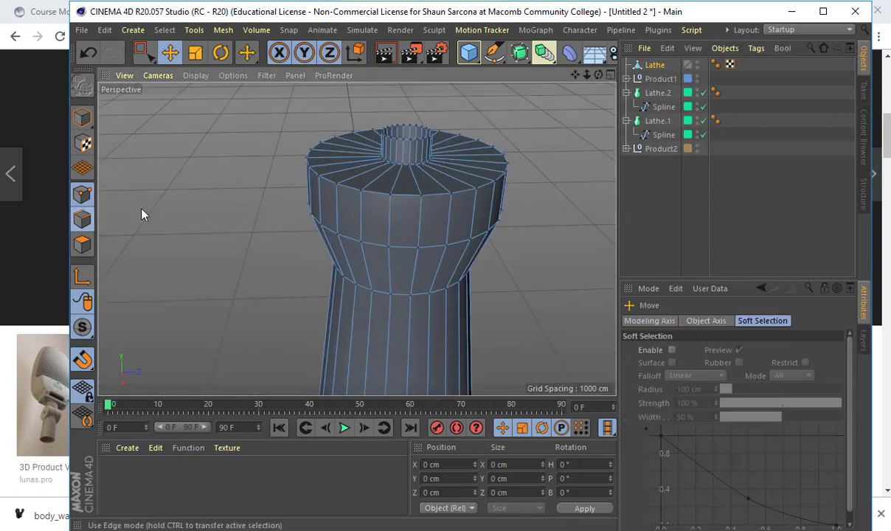
# Step: Select the edge loops at the shoulder's upper rim, the shoulder's lower rim and the waist
pyautogui.doubleClick(332, 181)
pyautogui.keyDown('shift'); pyautogui.doubleClick(349, 237); pyautogui.keyUp('shift')
pyautogui.keyDown('alt'); pyautogui.moveTo(366, 283); pyautogui.dragTo(364, 235); pyautogui.keyUp('alt')
pyautogui.keyDown('shift'); pyautogui.doubleClick(365, 278); pyautogui.keyUp('shift')
pyautogui.keyDown('alt'); pyautogui.moveTo(368, 322); pyautogui.dragTo(343, 203, button='middle'); pyautogui.keyUp('alt')
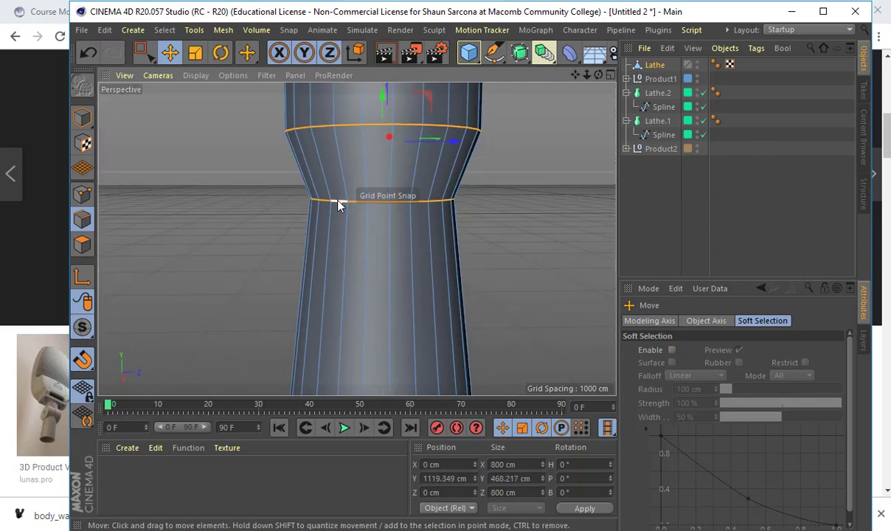
# Step: Bevel the waist edge loop with an offset of about 136 cm and 2 subdivisions
pyautogui.press('m')
pyautogui.press('s')
pyautogui.moveTo(342, 206); pyautogui.dragTo(381, 210)
pyautogui.hotkey('ctrl', 'z')
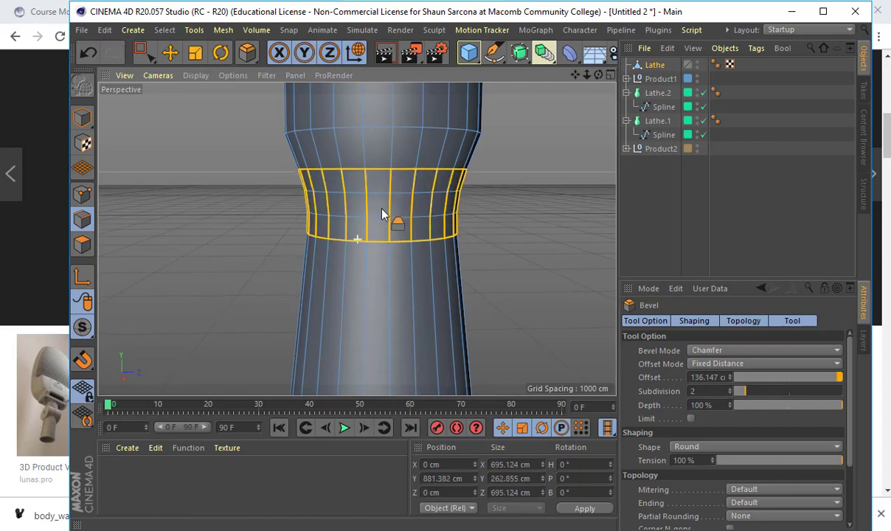
# Step: Select both shoulder edge loops together with the edge loop around the base
pyautogui.keyDown('alt'); pyautogui.moveTo(382, 210); pyautogui.dragTo(364, 239, button='middle'); pyautogui.keyUp('alt')
pyautogui.press('e')
pyautogui.doubleClick(307, 159)
pyautogui.keyDown('shift'); pyautogui.doubleClick(306, 101); pyautogui.keyUp('shift')
pyautogui.keyDown('alt'); pyautogui.moveTo(321, 227); pyautogui.dragTo(309, 114); pyautogui.keyUp('alt')
pyautogui.keyDown('alt'); pyautogui.moveTo(310, 114); pyautogui.dragTo(309, 52, button='middle'); pyautogui.keyUp('alt')
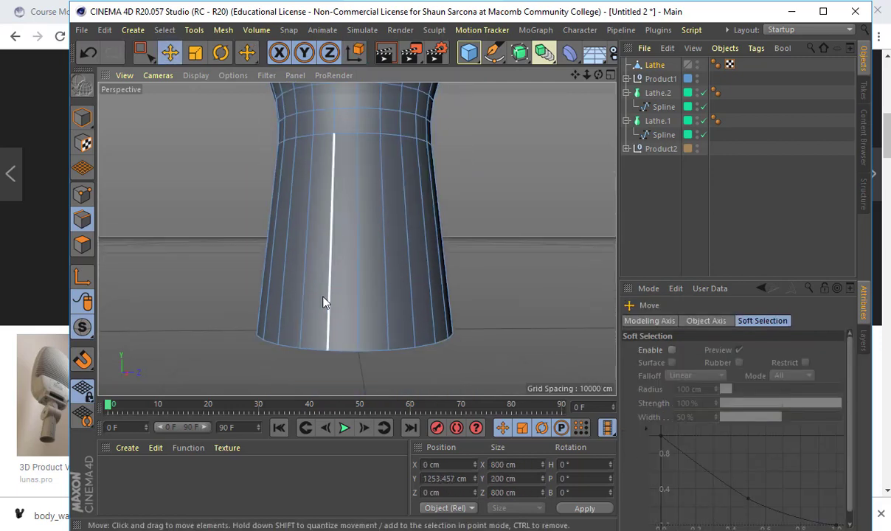
pyautogui.keyDown('shift'); pyautogui.doubleClick(317, 351); pyautogui.keyUp('shift')
# Step: Bevel the selected shoulder and base edge loops with 2 subdivisions, then return to Model mode and deselect the bottle
pyautogui.press('m')
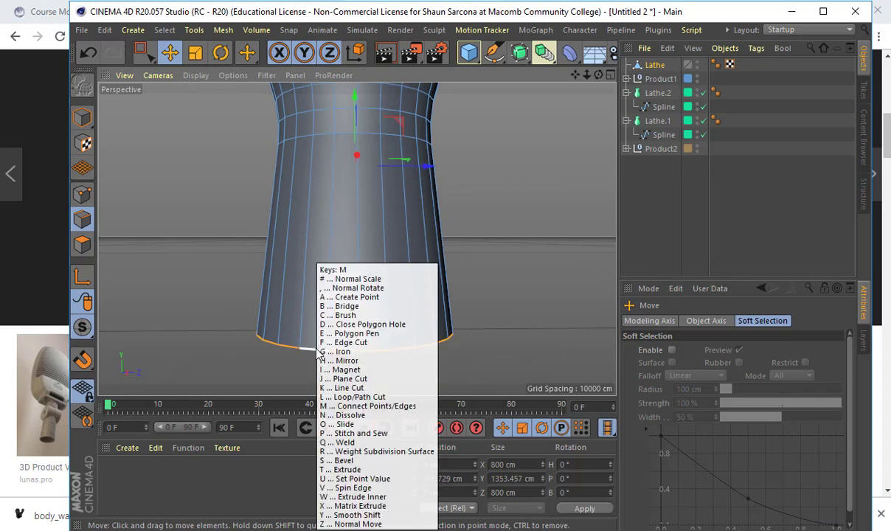
pyautogui.press('s')
pyautogui.moveTo(314, 348); pyautogui.dragTo(325, 290)
pyautogui.keyDown('alt'); pyautogui.moveTo(323, 291); pyautogui.dragTo(319, 346, button='middle'); pyautogui.keyUp('alt')
pyautogui.keyDown('alt'); pyautogui.moveTo(334, 292); pyautogui.dragTo(294, 293, button='right'); pyautogui.keyUp('alt')
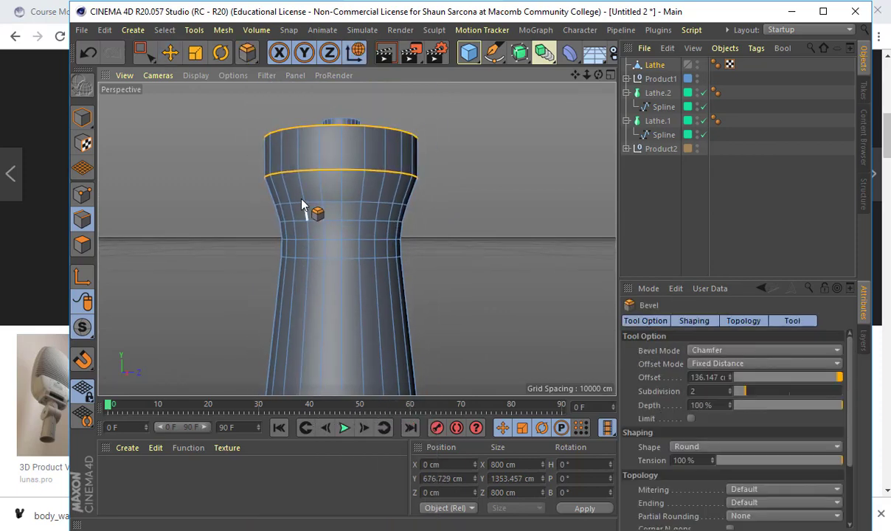
pyautogui.moveTo(312, 172); pyautogui.dragTo(350, 170)
pyautogui.keyDown('alt'); pyautogui.moveTo(414, 211); pyautogui.dragTo(369, 216, button='right'); pyautogui.keyUp('alt')
pyautogui.keyDown('alt'); pyautogui.moveTo(364, 253); pyautogui.dragTo(381, 298); pyautogui.keyUp('alt')
pyautogui.click(170, 52)
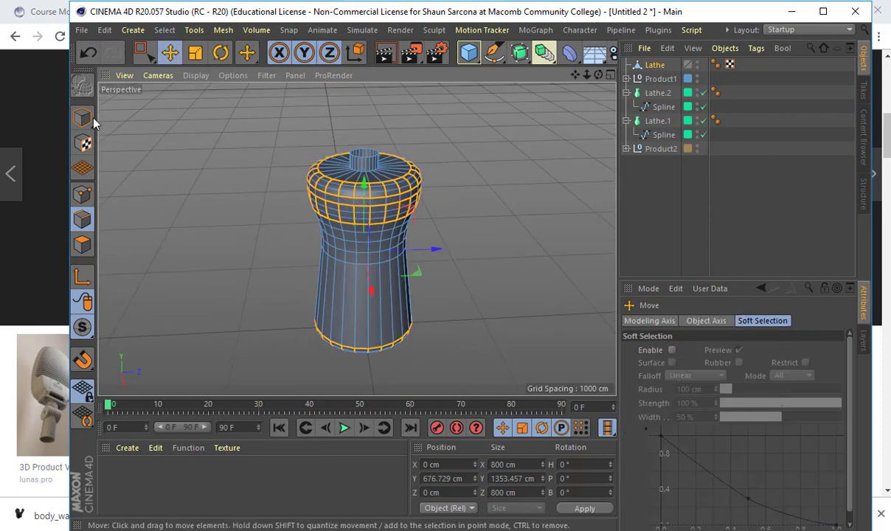
pyautogui.click(82, 117)
pyautogui.click(307, 159)
pyautogui.keyDown('alt'); pyautogui.moveTo(312, 161); pyautogui.dragTo(558, 156); pyautogui.keyUp('alt')
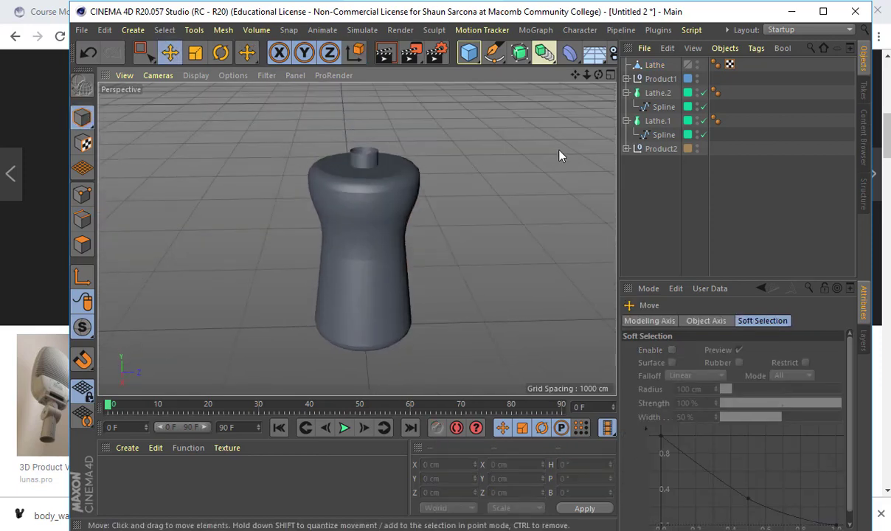
# Step: Bevel the edge loop where the neck meets the shoulder by about 6.4 cm with 2 subdivisions
pyautogui.scroll(6, 402, 174)
pyautogui.click(403, 205)
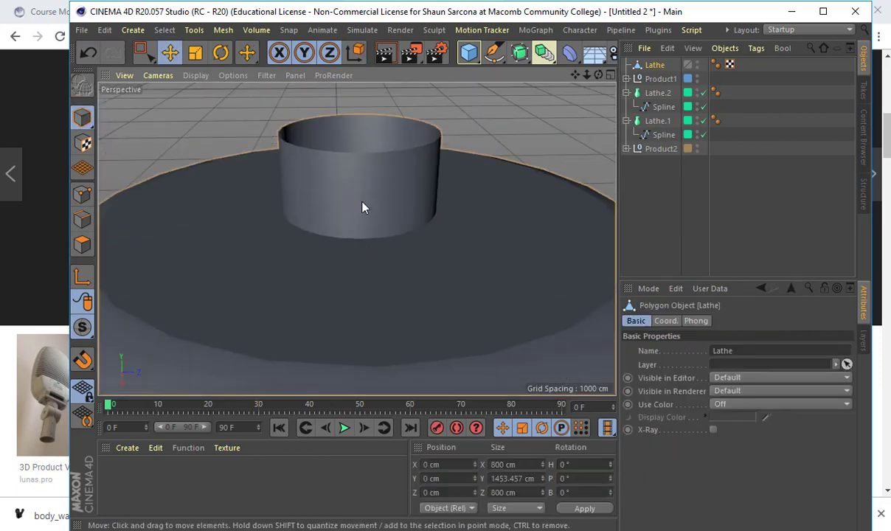
pyautogui.click(83, 219)
pyautogui.doubleClick(326, 243)
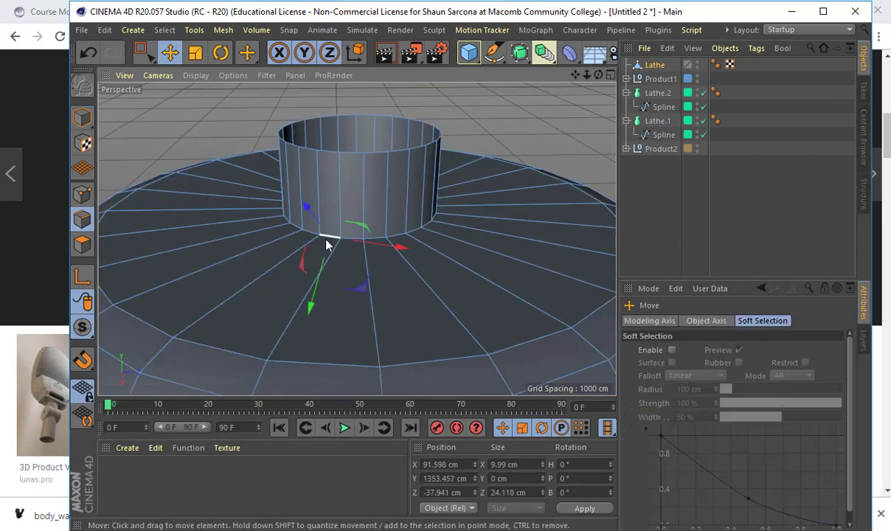
pyautogui.press('m')
pyautogui.press('s')
pyautogui.moveTo(328, 241); pyautogui.dragTo(340, 247)
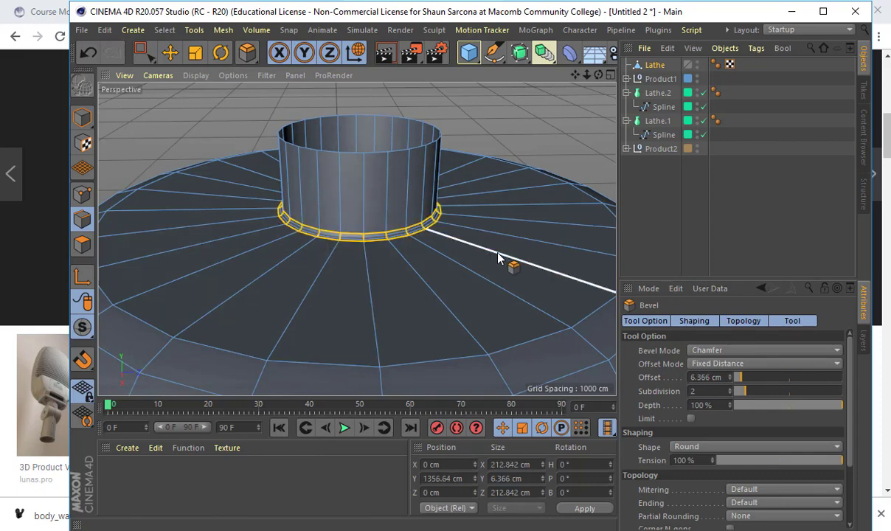
pyautogui.press('e')
pyautogui.click(532, 147)
# Step: Examine the bevelled bottle from several sides, first with its edges shown and in Model mode without them
pyautogui.keyDown('alt'); pyautogui.moveTo(540, 168); pyautogui.dragTo(507, 176, button='right'); pyautogui.keyUp('alt')
pyautogui.scroll(-6, 508, 180)
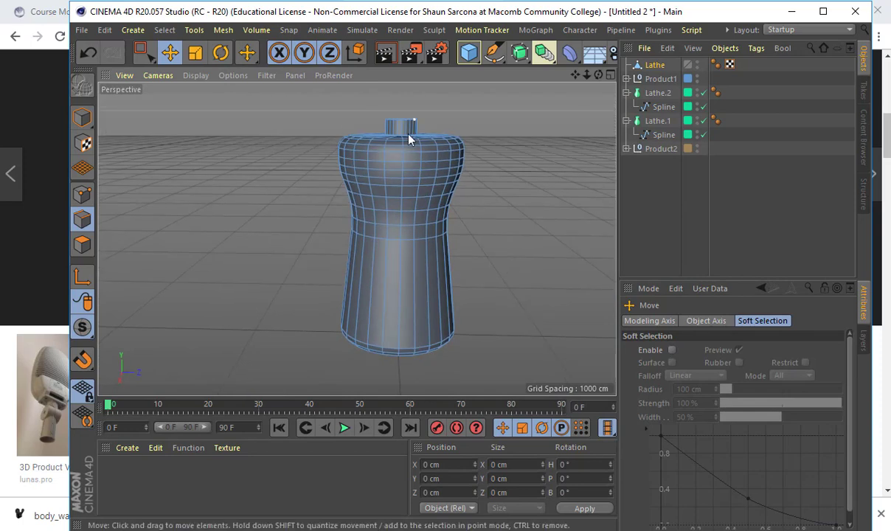
pyautogui.keyDown('alt'); pyautogui.moveTo(411, 118); pyautogui.dragTo(397, 192); pyautogui.keyUp('alt')
pyautogui.keyDown('alt'); pyautogui.moveTo(398, 191); pyautogui.dragTo(444, 194, button='right'); pyautogui.keyUp('alt')
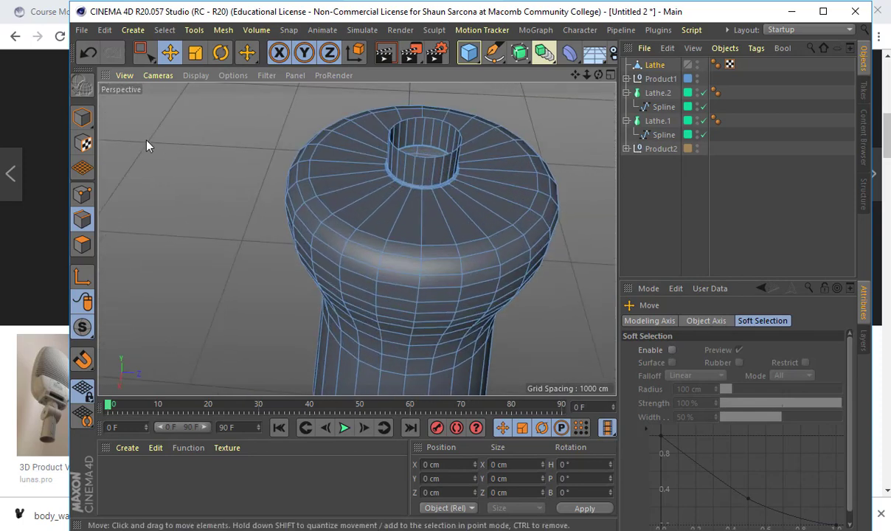
pyautogui.click(82, 118)
pyautogui.keyDown('alt'); pyautogui.moveTo(342, 267); pyautogui.dragTo(367, 194); pyautogui.keyUp('alt')
pyautogui.keyDown('alt'); pyautogui.moveTo(395, 199); pyautogui.dragTo(313, 212, button='right'); pyautogui.keyUp('alt')
pyautogui.keyDown('alt'); pyautogui.moveTo(414, 246); pyautogui.dragTo(358, 239, button='middle'); pyautogui.keyUp('alt')
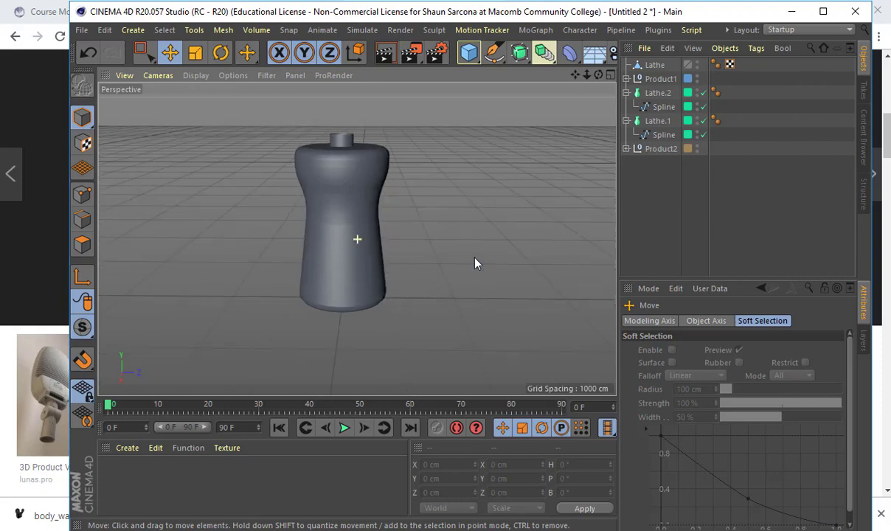
# Step: Check the bottle's Phong tag settings and examine the shading around its waist
pyautogui.click(648, 65)
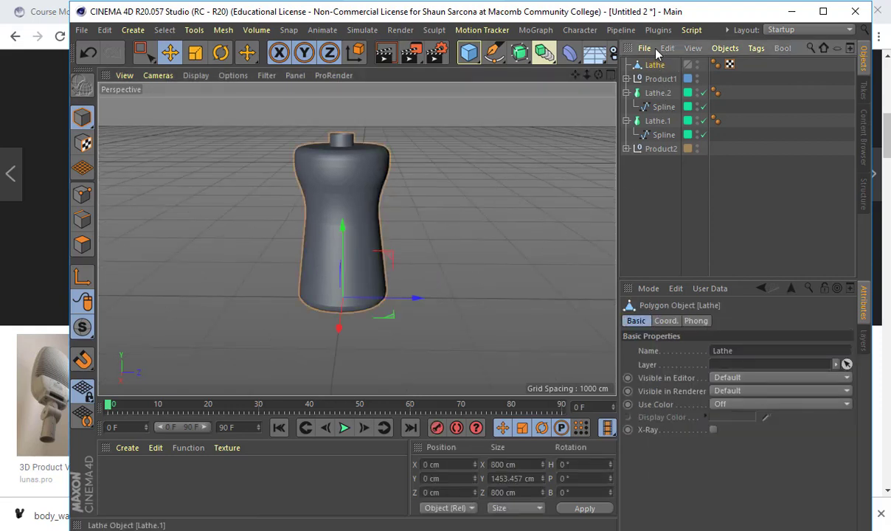
pyautogui.click(714, 64)
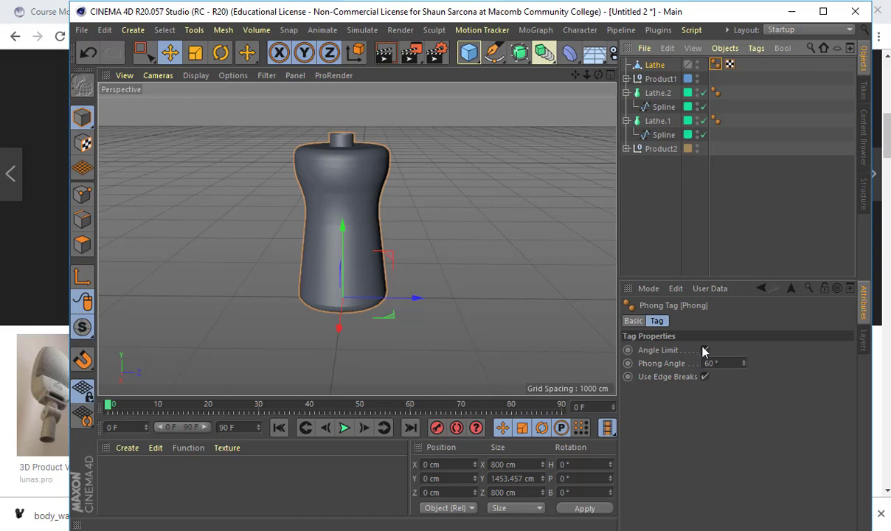
pyautogui.click(411, 207)
pyautogui.keyDown('alt'); pyautogui.moveTo(412, 206); pyautogui.dragTo(462, 282); pyautogui.keyUp('alt')
pyautogui.keyDown('alt'); pyautogui.moveTo(415, 277); pyautogui.dragTo(508, 273, button='right'); pyautogui.keyUp('alt')
pyautogui.keyDown('alt'); pyautogui.moveTo(421, 228); pyautogui.dragTo(395, 133); pyautogui.keyUp('alt')
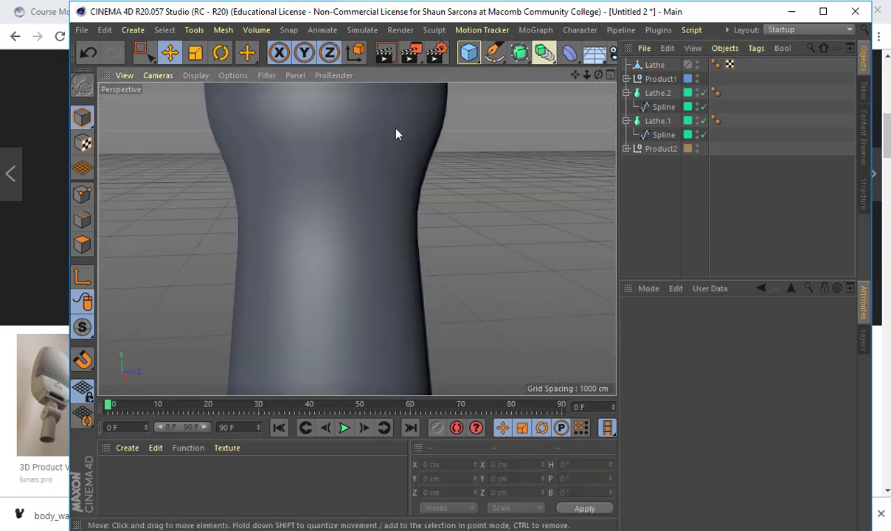
# Step: Delete the bevelled bottle object from the scene
pyautogui.scroll(-5, 338, 166)
pyautogui.keyDown('alt'); pyautogui.moveTo(338, 167); pyautogui.dragTo(375, 214); pyautogui.keyUp('alt')
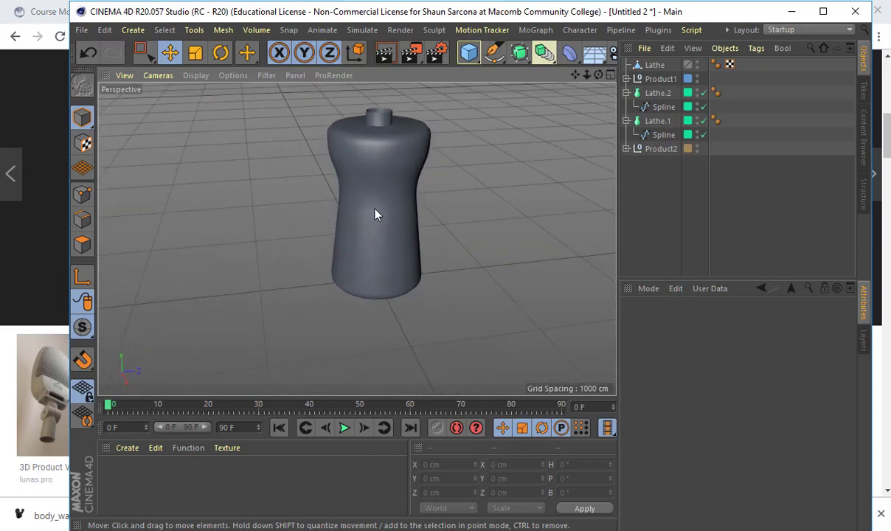
pyautogui.click(375, 214)
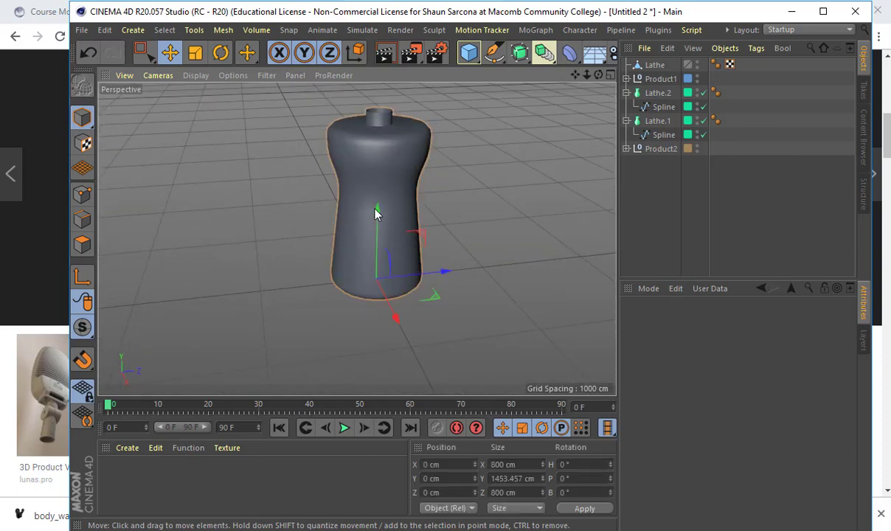
pyautogui.press('Delete')
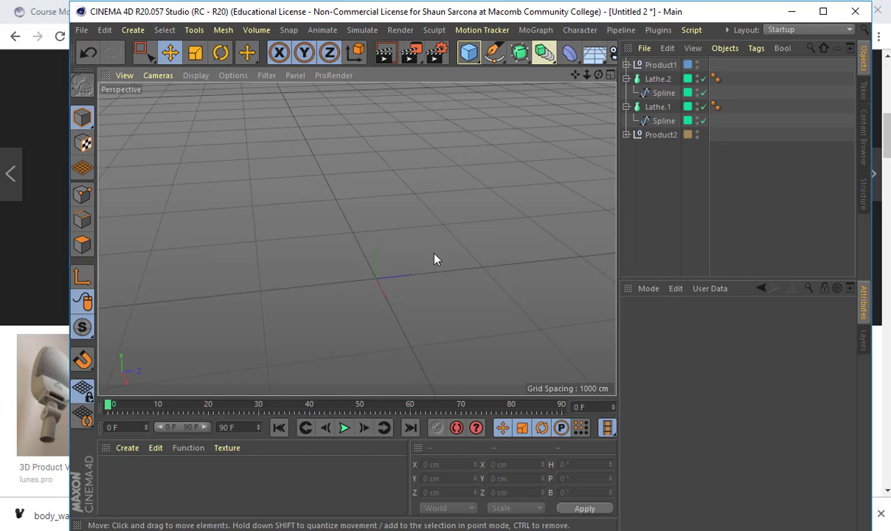
# Step: Start a new linear Pen spline at the origin in the Right view
pyautogui.middleClick(397, 245)
pyautogui.middleClick(317, 217)
pyautogui.middleClick(302, 208)
pyautogui.middleClick(318, 294)
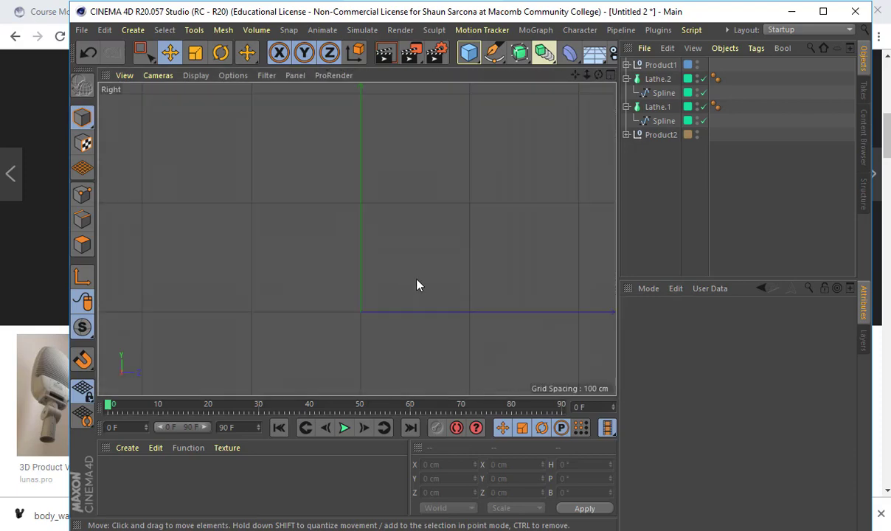
pyautogui.click(495, 54)
pyautogui.scroll(3, 369, 266)
pyautogui.scroll(-8, 413, 236)
pyautogui.scroll(3, 410, 215)
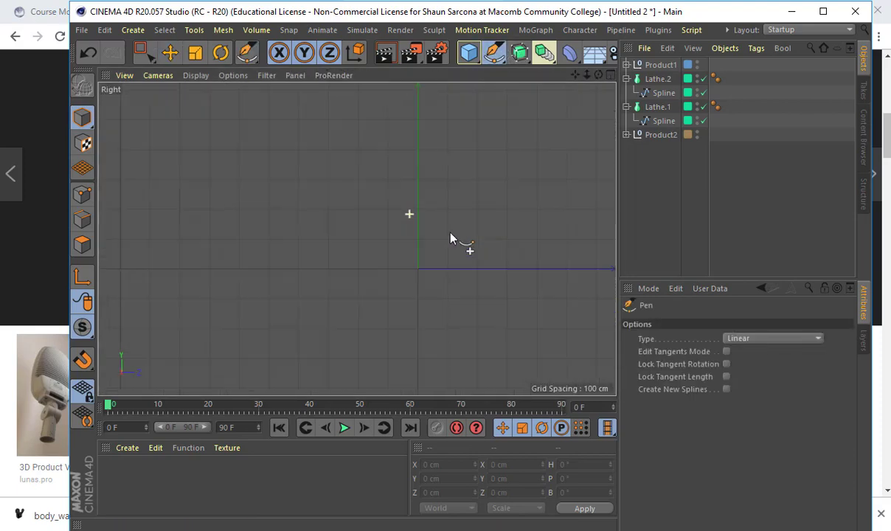
pyautogui.click(416, 271)
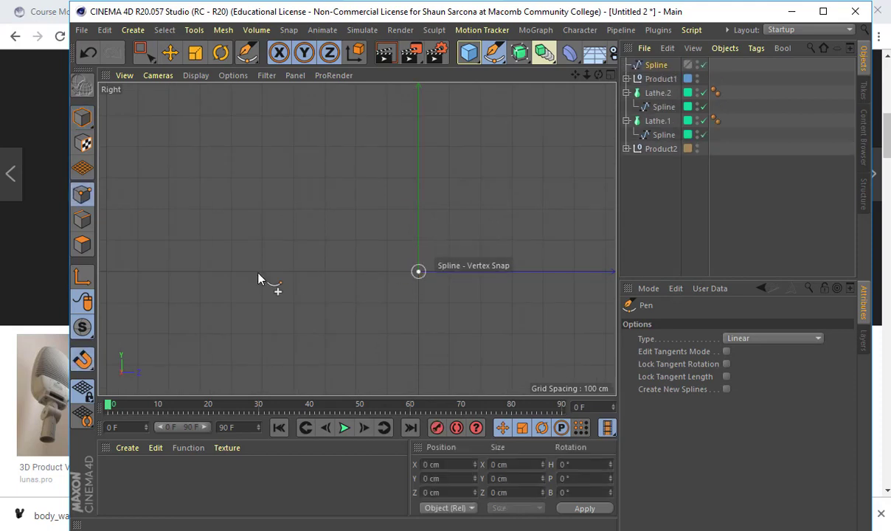
# Step: Draw the base to Z -600 cm, slope out to Z -700 at Y 100, and continue vertically to Y 1000
pyautogui.click(202, 244)
pyautogui.keyDown('alt'); pyautogui.moveTo(213, 252); pyautogui.dragTo(218, 353, button='middle'); pyautogui.keyUp('alt')
pyautogui.keyDown('alt'); pyautogui.moveTo(227, 286); pyautogui.dragTo(196, 242, button='right'); pyautogui.keyUp('alt')
pyautogui.keyDown('alt'); pyautogui.moveTo(210, 189); pyautogui.dragTo(210, 227, button='middle'); pyautogui.keyUp('alt')
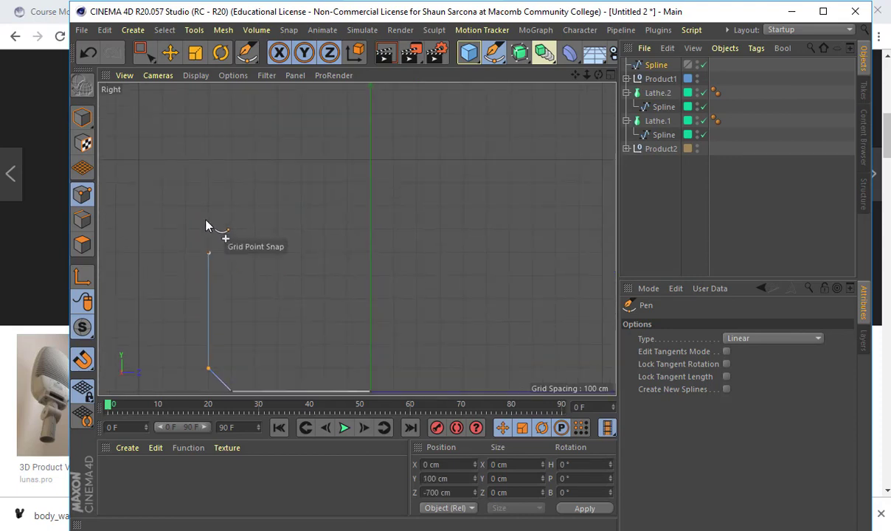
pyautogui.click(210, 160)
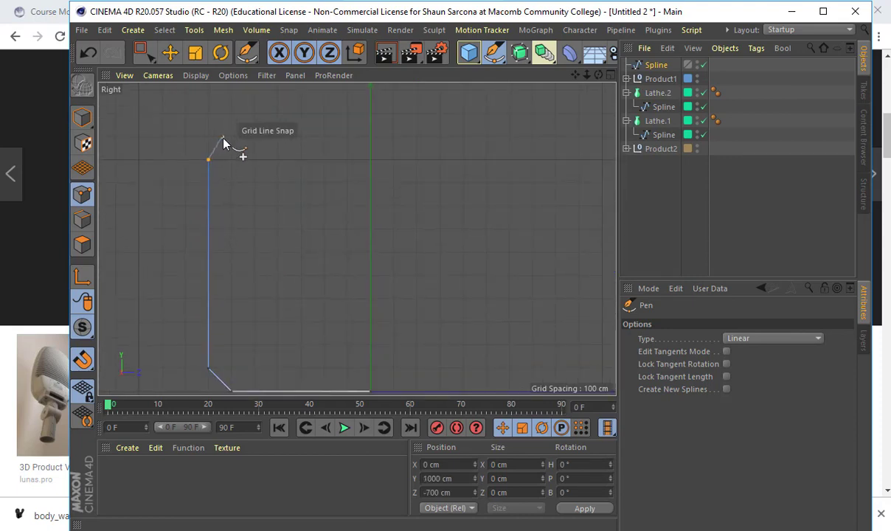
# Step: Slope the profile in to Z -600 at Y 1100 cm, add a flat rim to Z -530, and drop to Y 1000
pyautogui.click(231, 138)
pyautogui.click(247, 136)
pyautogui.scroll(5, 248, 162)
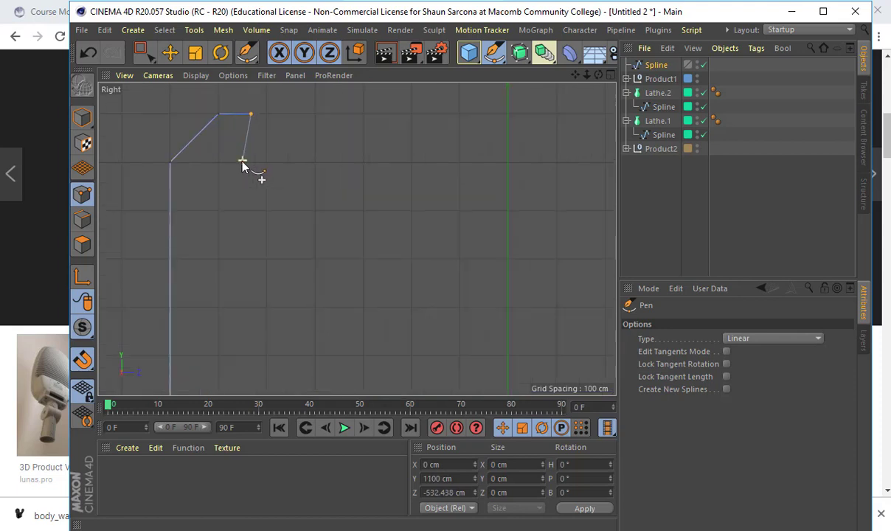
pyautogui.hotkey('ctrl', 'z')
pyautogui.click(270, 134)
pyautogui.click(271, 231)
pyautogui.scroll(-5, 389, 240)
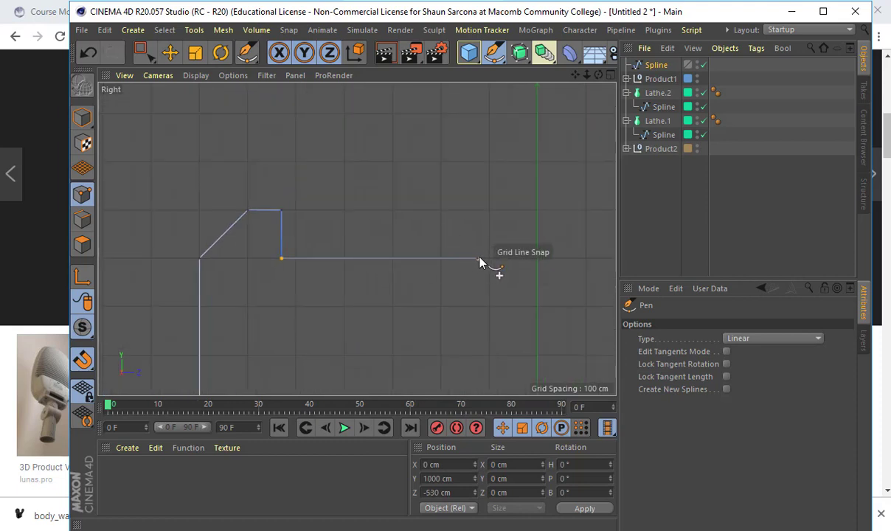
# Step: Finish the profile across to Z -100 cm at Y 1000 and up a vertical neck to Y 1200
pyautogui.click(489, 258)
pyautogui.click(489, 161)
pyautogui.keyDown('alt'); pyautogui.moveTo(548, 198); pyautogui.dragTo(377, 180, button='right'); pyautogui.keyUp('alt')
pyautogui.keyDown('alt'); pyautogui.moveTo(468, 200); pyautogui.dragTo(416, 209, button='middle'); pyautogui.keyUp('alt')
# Step: Return to the Perspective view and put the new profile spline under a Lathe generator
pyautogui.middleClick(435, 219)
pyautogui.middleClick(343, 180)
pyautogui.moveTo(423, 207)
pyautogui.keyDown('alt'); pyautogui.mouseDown()
pyautogui.moveTo(417, 183)
pyautogui.moveTo(429, 191)
pyautogui.mouseUp(); pyautogui.keyUp('alt')
pyautogui.click(654, 66)
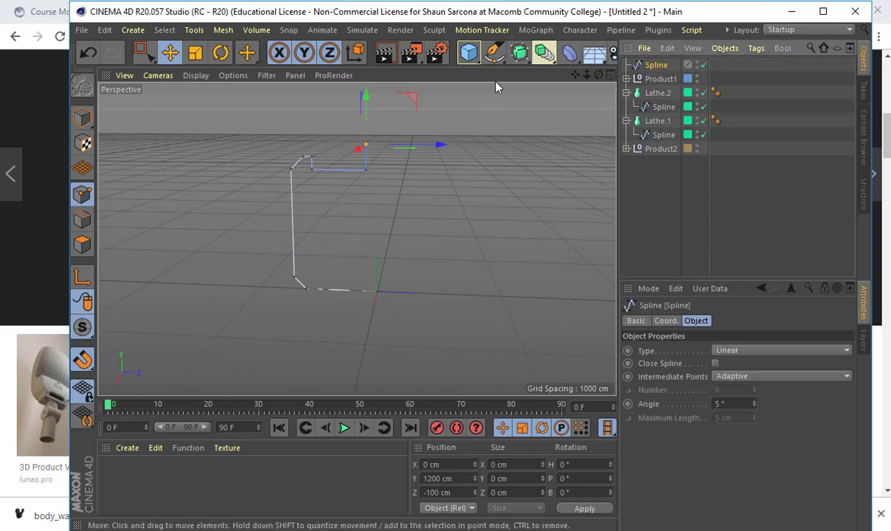
pyautogui.moveTo(519, 51); pyautogui.dragTo(554, 103)
pyautogui.keyDown('alt'); pyautogui.moveTo(516, 163); pyautogui.dragTo(473, 286); pyautogui.keyUp('alt')
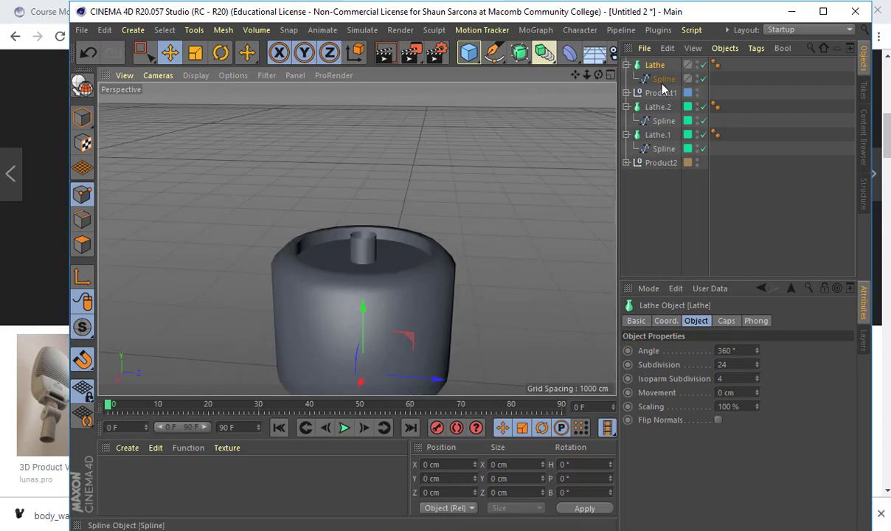
# Step: Convert the new Lathe generator into an editable polygon object
pyautogui.press('c')
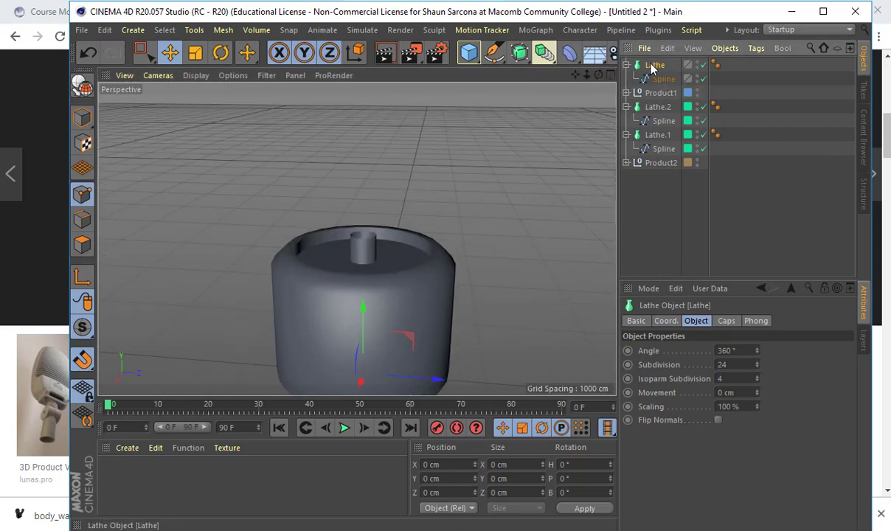
pyautogui.scroll(5, 381, 254)
pyautogui.press('r')
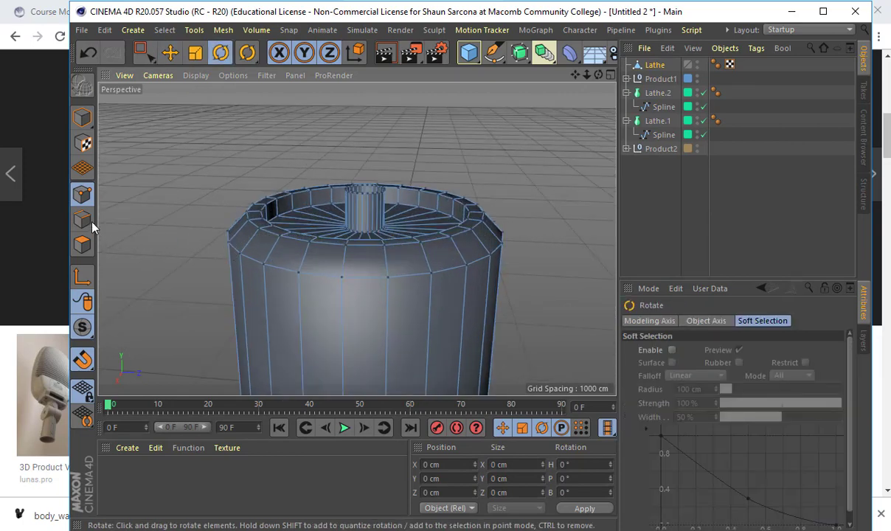
# Step: Bevel the outer rim, shoulder and lower body edge loops of the newly converted lathed body
pyautogui.click(82, 219)
pyautogui.press('e')
pyautogui.doubleClick(303, 244)
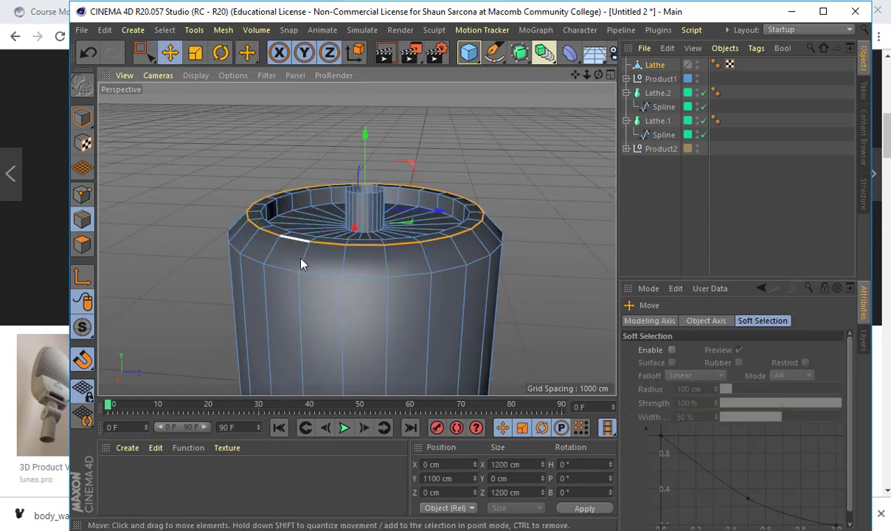
pyautogui.keyDown('shift'); pyautogui.doubleClick(288, 268); pyautogui.keyUp('shift')
pyautogui.keyDown('alt'); pyautogui.moveTo(288, 311); pyautogui.dragTo(301, 185); pyautogui.keyUp('alt')
pyautogui.keyDown('alt'); pyautogui.moveTo(295, 225); pyautogui.dragTo(251, 178); pyautogui.keyUp('alt')
pyautogui.keyDown('shift'); pyautogui.doubleClick(296, 261); pyautogui.keyUp('shift')
pyautogui.press('m')
pyautogui.press('s')
pyautogui.hotkey('ctrl', 'z')
pyautogui.press('e')
# Step: Bevel the inner rim, recessed floor, neck base and bottom edge loops of the lathed body
pyautogui.scroll(8, 225, 168)
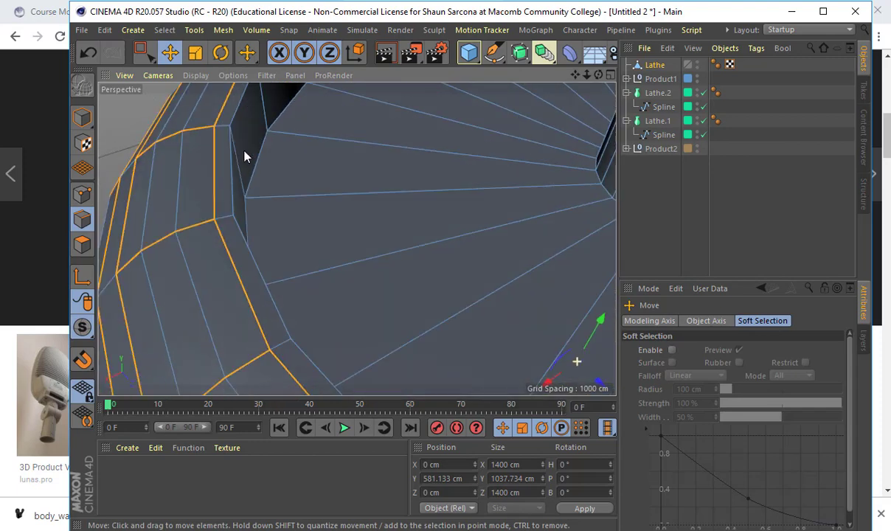
pyautogui.doubleClick(230, 146)
pyautogui.keyDown('shift'); pyautogui.doubleClick(258, 160); pyautogui.keyUp('shift')
pyautogui.keyDown('alt'); pyautogui.moveTo(258, 160); pyautogui.dragTo(481, 234); pyautogui.keyUp('alt')
pyautogui.scroll(-3, 497, 236)
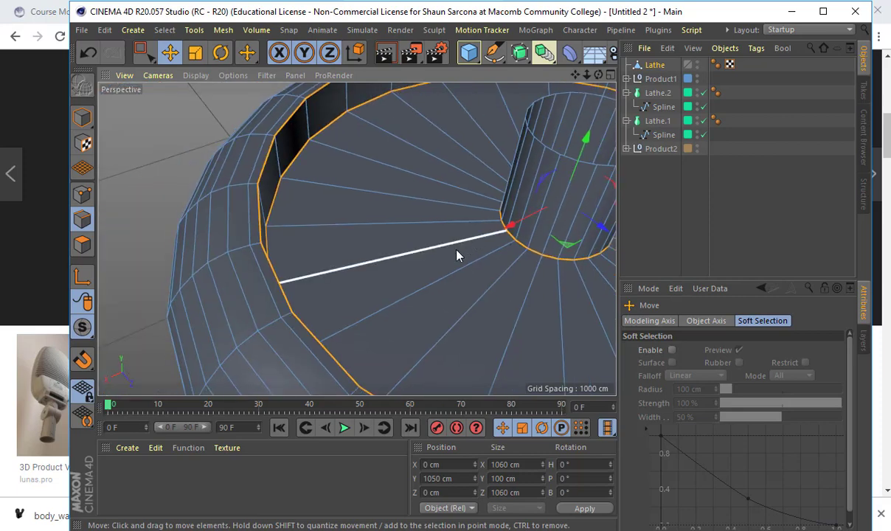
pyautogui.keyDown('alt'); pyautogui.moveTo(444, 274); pyautogui.dragTo(345, 275, button='right'); pyautogui.keyUp('alt')
pyautogui.keyDown('alt'); pyautogui.moveTo(346, 274); pyautogui.dragTo(442, 191); pyautogui.keyUp('alt')
pyautogui.keyDown('alt'); pyautogui.moveTo(472, 369); pyautogui.dragTo(445, 276, button='middle'); pyautogui.keyUp('alt')
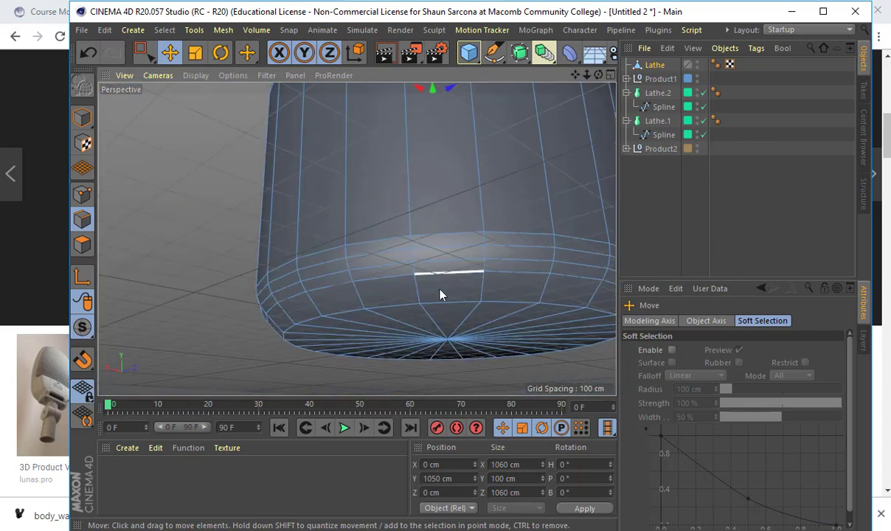
pyautogui.keyDown('shift'); pyautogui.doubleClick(396, 309); pyautogui.keyUp('shift')
pyautogui.press('m')
pyautogui.press('s')
pyautogui.moveTo(396, 309); pyautogui.dragTo(408, 312)
pyautogui.press('e')
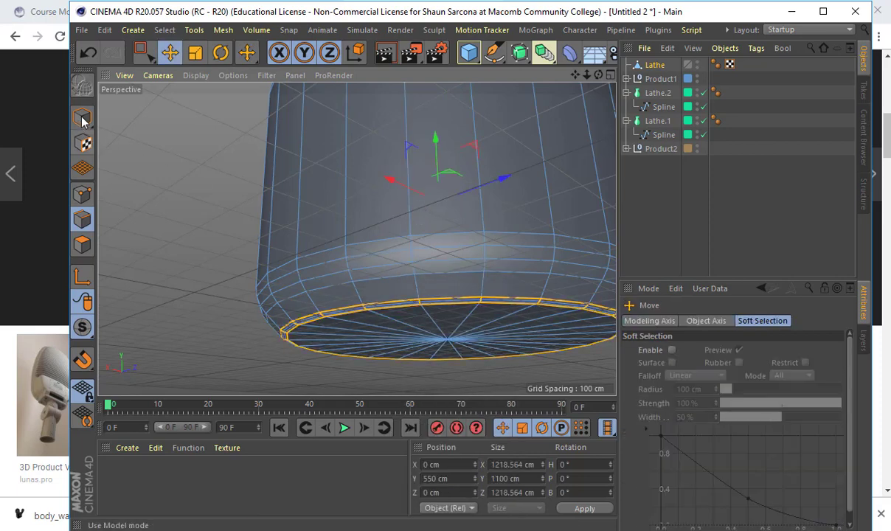
# Step: Return to Model mode and examine the bevelled body's shading and its Phong tag settings
pyautogui.click(82, 117)
pyautogui.click(182, 148)
pyautogui.keyDown('alt'); pyautogui.moveTo(181, 147); pyautogui.dragTo(393, 240); pyautogui.keyUp('alt')
pyautogui.keyDown('alt'); pyautogui.moveTo(393, 241); pyautogui.dragTo(283, 244, button='right'); pyautogui.keyUp('alt')
pyautogui.keyDown('alt'); pyautogui.moveTo(283, 244); pyautogui.dragTo(219, 268, button='middle'); pyautogui.keyUp('alt')
pyautogui.keyDown('alt'); pyautogui.moveTo(219, 268); pyautogui.dragTo(354, 292); pyautogui.keyUp('alt')
pyautogui.click(715, 64)
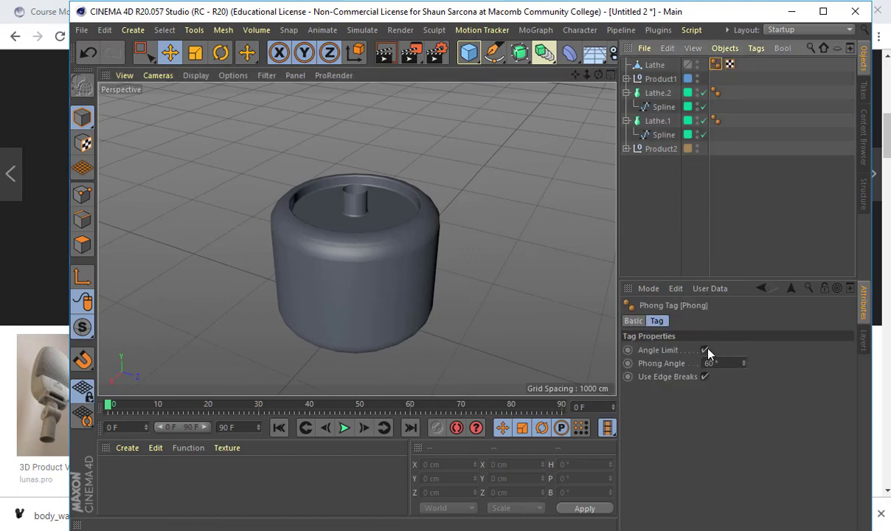
pyautogui.click(566, 206)
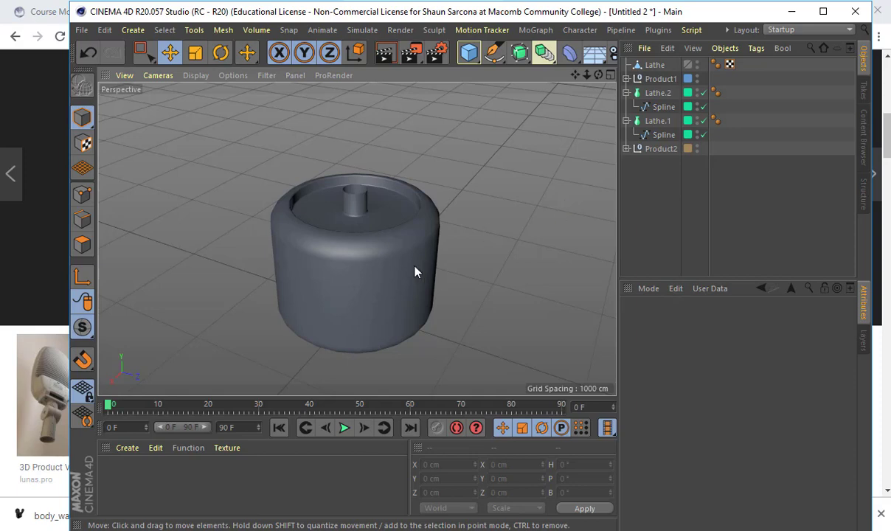
pyautogui.keyDown('alt'); pyautogui.moveTo(380, 251); pyautogui.dragTo(421, 155); pyautogui.keyUp('alt')
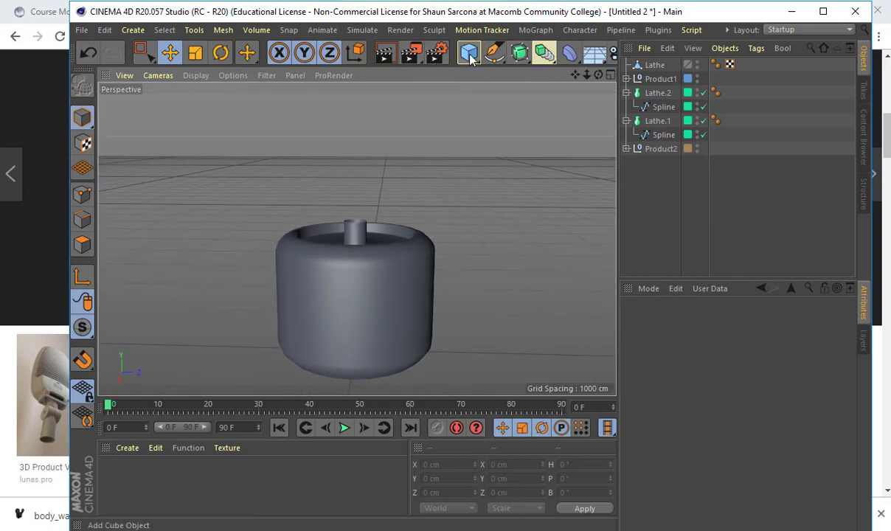
pyautogui.keyDown('alt'); pyautogui.moveTo(415, 272); pyautogui.dragTo(423, 201); pyautogui.keyUp('alt')
# Step: Look at the reference image of the cosmetic bottles in the browser and return to Cinema 4D
pyautogui.hotkey('alt', 'Tab')
pyautogui.click(295, 240)
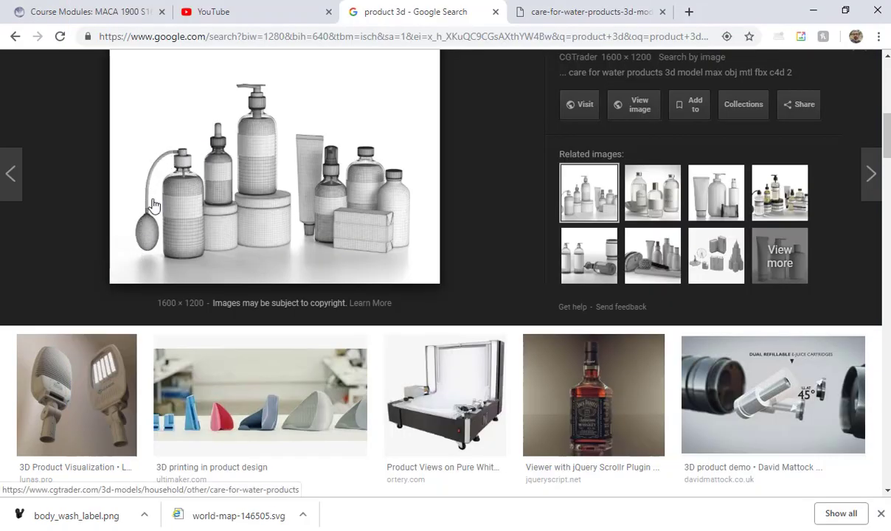
pyautogui.hotkey('alt', 'Tab')
# Step: Raise the top points of the neck until the body is about 1355 cm tall, and return to Model mode
pyautogui.keyDown('alt'); pyautogui.moveTo(379, 163); pyautogui.dragTo(371, 266); pyautogui.keyUp('alt')
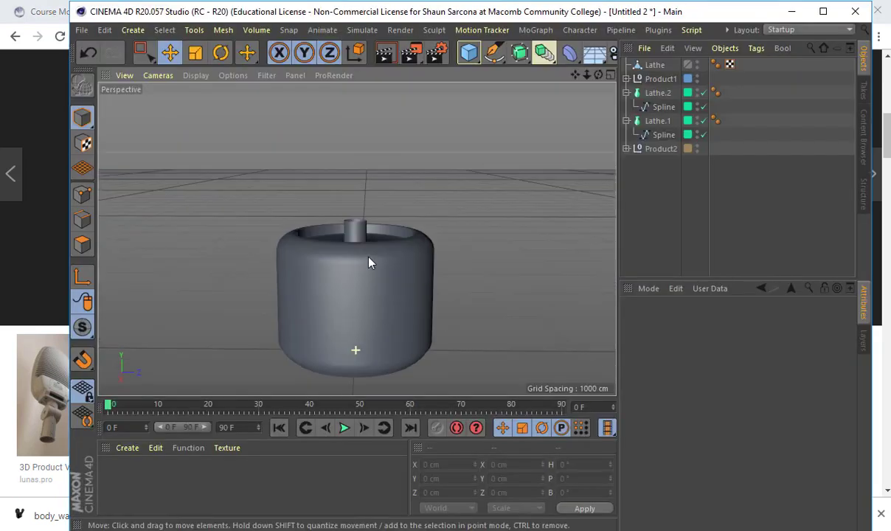
pyautogui.click(668, 64)
pyautogui.keyDown('alt'); pyautogui.moveTo(495, 160); pyautogui.dragTo(486, 138); pyautogui.keyUp('alt')
pyautogui.click(83, 195)
pyautogui.press('0')
pyautogui.moveTo(361, 221); pyautogui.dragTo(374, 225)
pyautogui.moveTo(357, 193)
pyautogui.mouseDown()
pyautogui.moveTo(357, 173)
pyautogui.moveTo(362, 245)
pyautogui.moveTo(361, 211)
pyautogui.mouseUp()
pyautogui.click(85, 119)
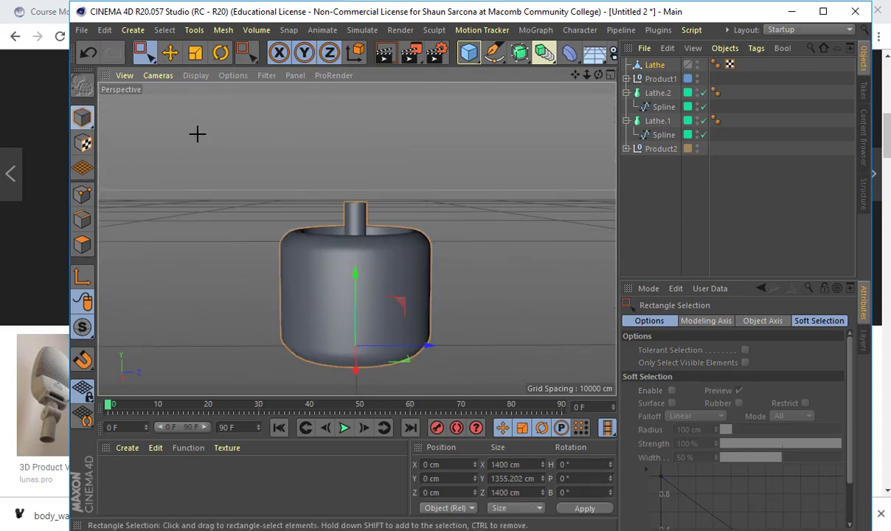
# Step: Start a linear spline for the cap in the Right view with a first point at Y 1500 cm on the centre axis
pyautogui.hotkey('alt', 'Tab')
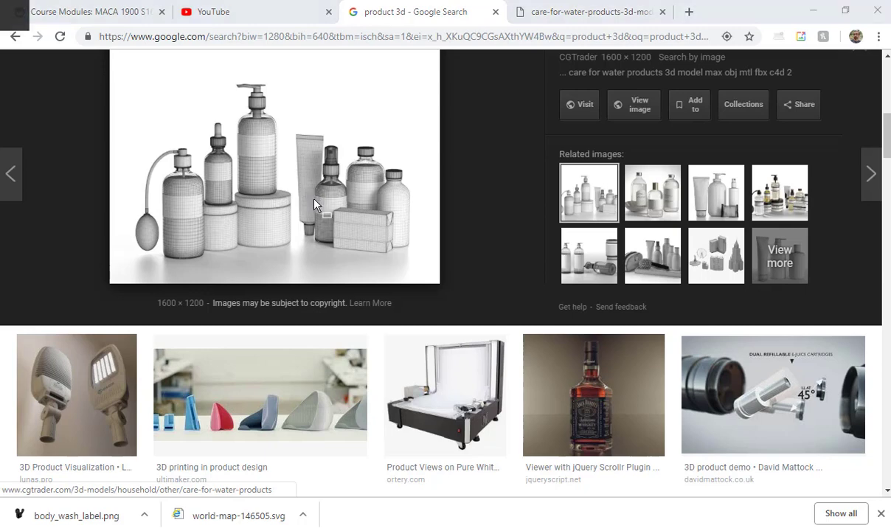
pyautogui.hotkey('alt', 'Tab')
pyautogui.middleClick(426, 167)
pyautogui.middleClick(277, 302)
pyautogui.keyDown('alt'); pyautogui.moveTo(471, 206); pyautogui.dragTo(302, 263, button='middle'); pyautogui.keyUp('alt')
pyautogui.keyDown('alt'); pyautogui.moveTo(326, 256); pyautogui.dragTo(457, 251, button='right'); pyautogui.keyUp('alt')
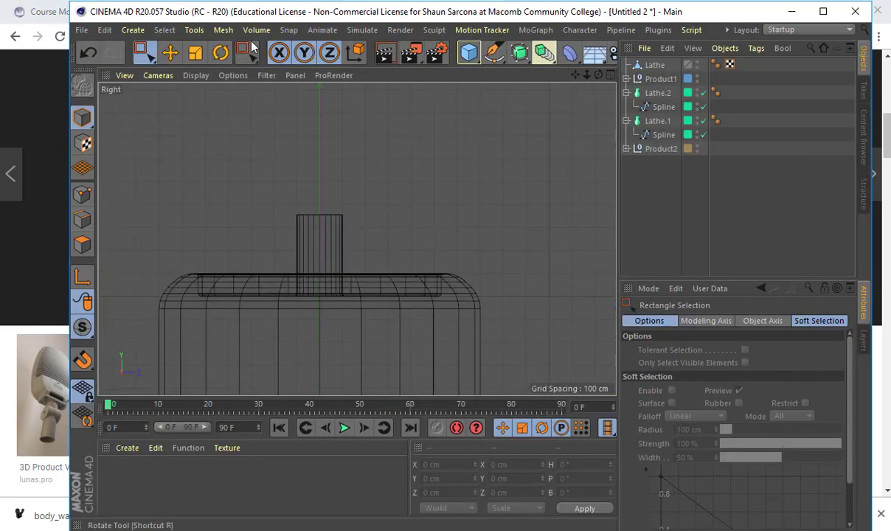
pyautogui.click(494, 52)
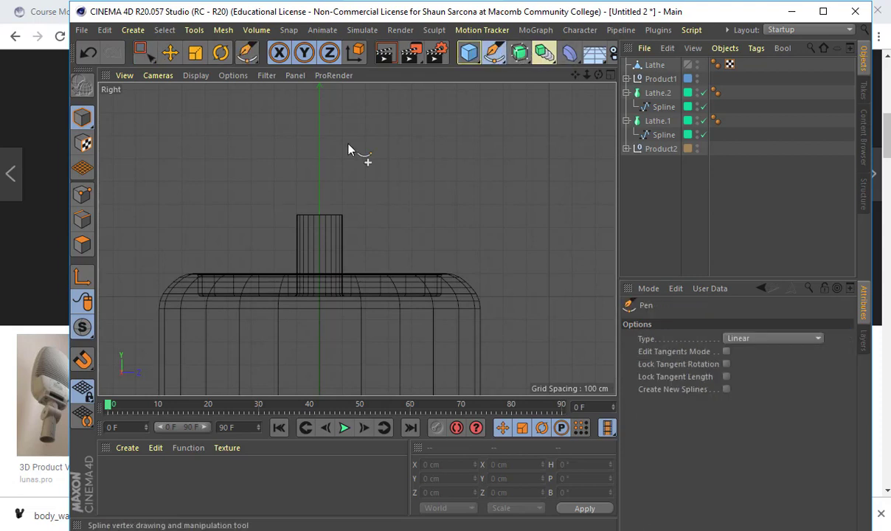
pyautogui.scroll(4, 314, 157)
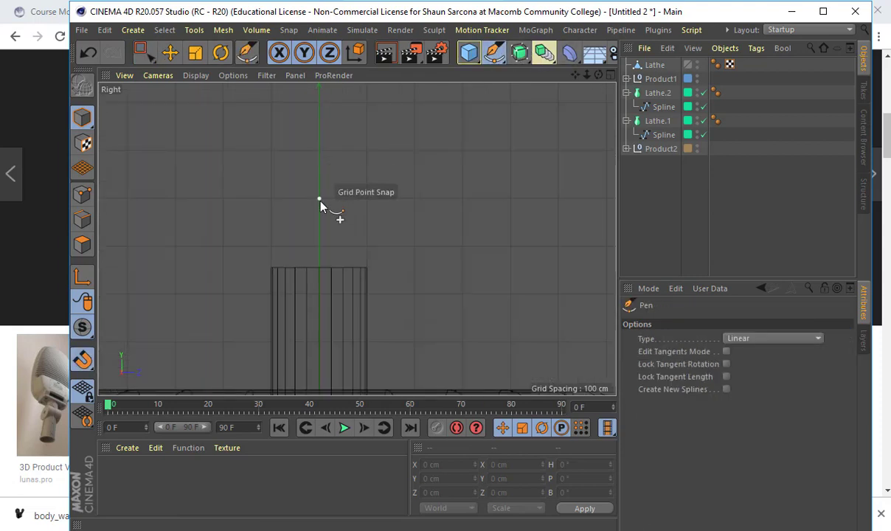
pyautogui.click(318, 197)
pyautogui.click(222, 198)
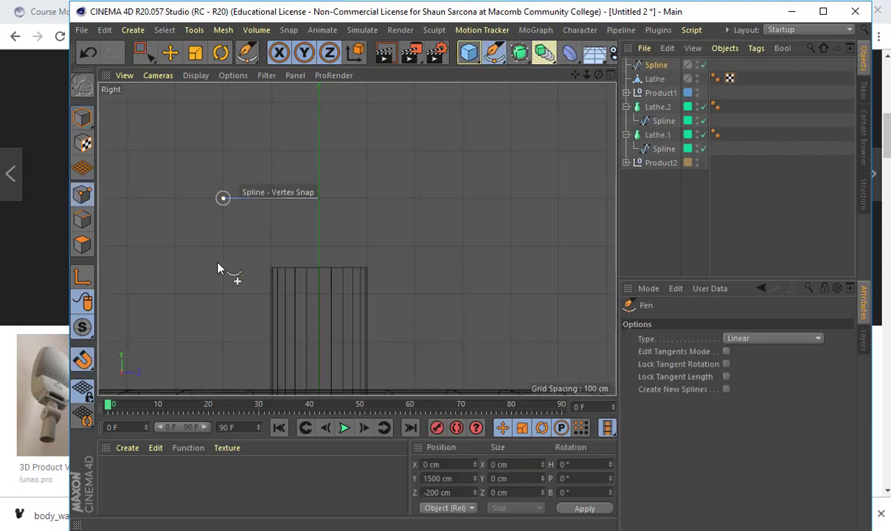
pyautogui.click(222, 342)
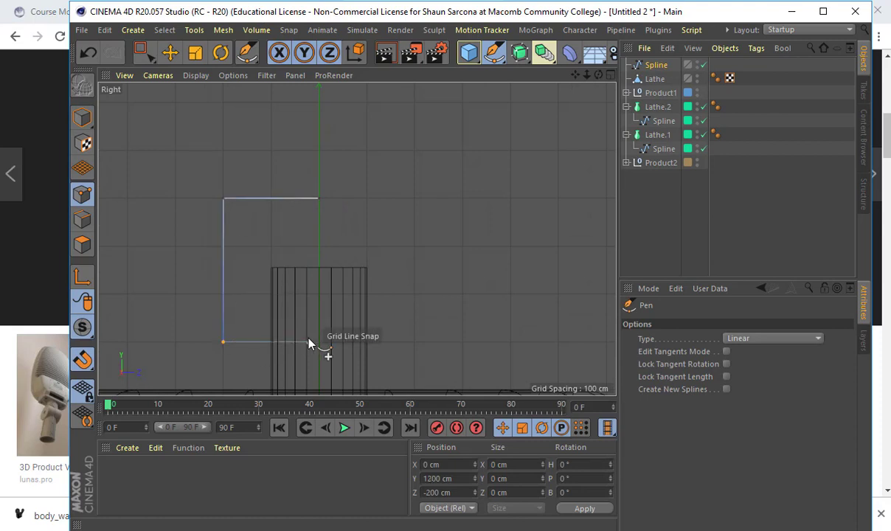
pyautogui.hotkey('ctrl', 'z')
pyautogui.hotkey('ctrl', 'z')
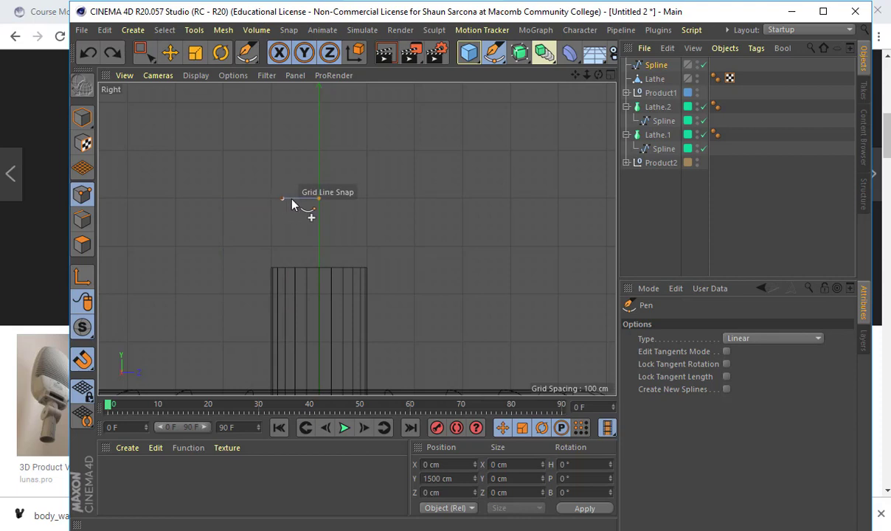
pyautogui.click(291, 199)
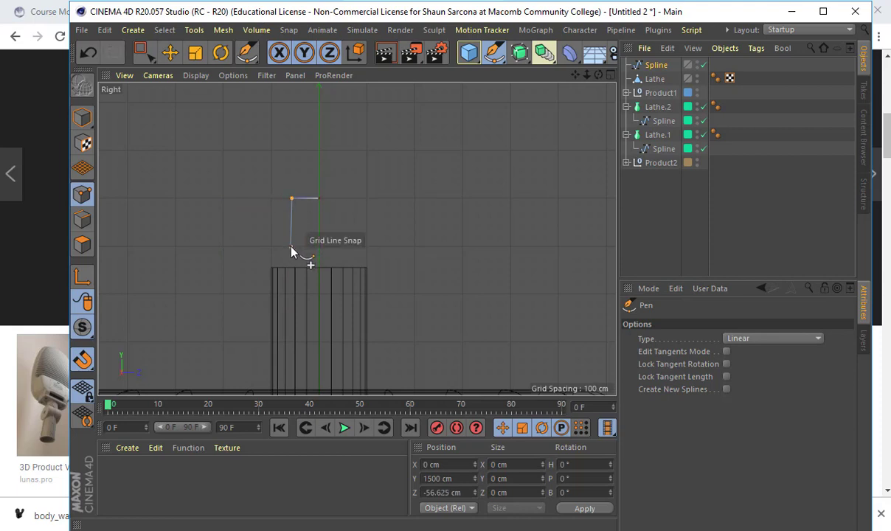
pyautogui.scroll(3, 291, 247)
pyautogui.hotkey('ctrl', 'z')
# Step: Draw the cap profile through Z -50 at Y 1500, Y 1400, out to Z -120, then down and in to Z -70 at Y 1240 cm
pyautogui.click(302, 152)
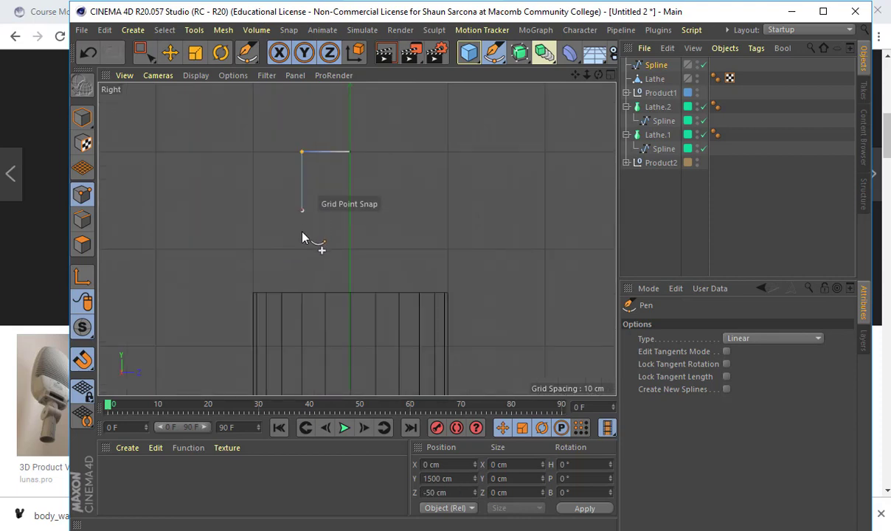
pyautogui.click(303, 248)
pyautogui.click(235, 248)
pyautogui.scroll(-3, 237, 332)
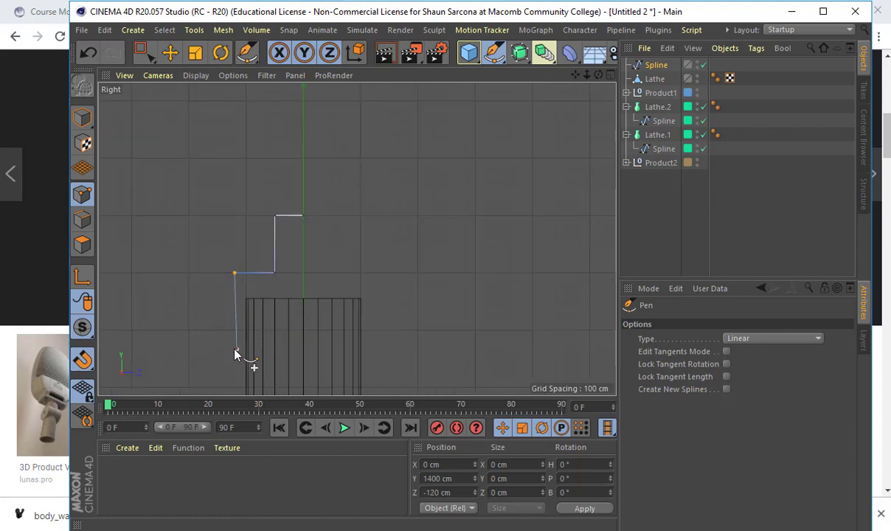
pyautogui.scroll(3, 236, 355)
pyautogui.click(237, 355)
pyautogui.click(290, 357)
# Step: Lower the bottom points of the cap profile and move its outer wall out to about Z -242 cm
pyautogui.press('e')
pyautogui.scroll(-4, 412, 232)
pyautogui.keyDown('alt'); pyautogui.moveTo(339, 242); pyautogui.dragTo(269, 264, button='middle'); pyautogui.keyUp('alt')
pyautogui.scroll(3, 350, 256)
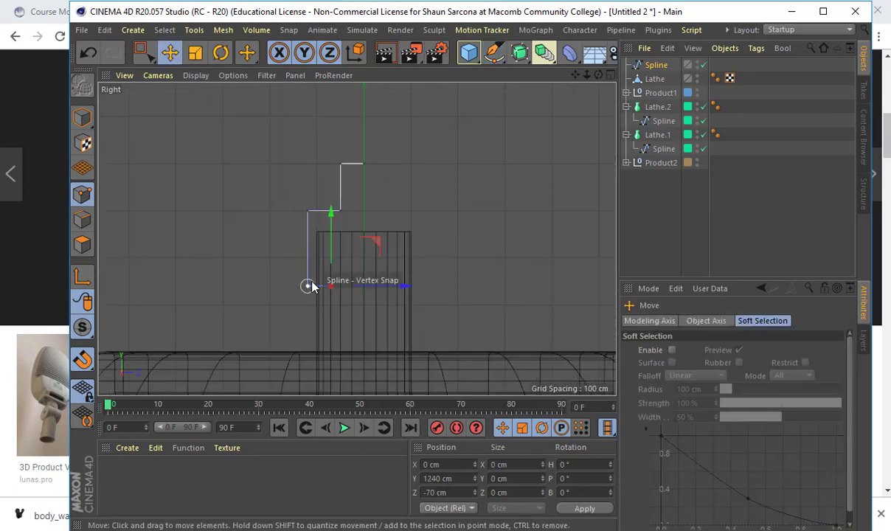
pyautogui.press('0')
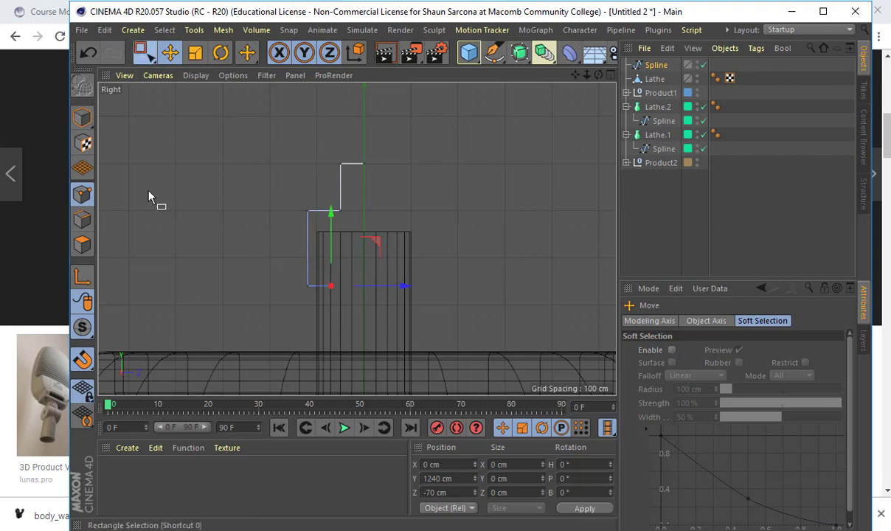
pyautogui.moveTo(329, 286); pyautogui.dragTo(342, 291)
pyautogui.moveTo(320, 222); pyautogui.dragTo(322, 272)
pyautogui.moveTo(290, 196); pyautogui.dragTo(329, 346)
pyautogui.moveTo(373, 278); pyautogui.dragTo(318, 277)
# Step: Put the cap profile spline under a Lathe generator in the Perspective view and convert it into an editable polygon object
pyautogui.middleClick(374, 214)
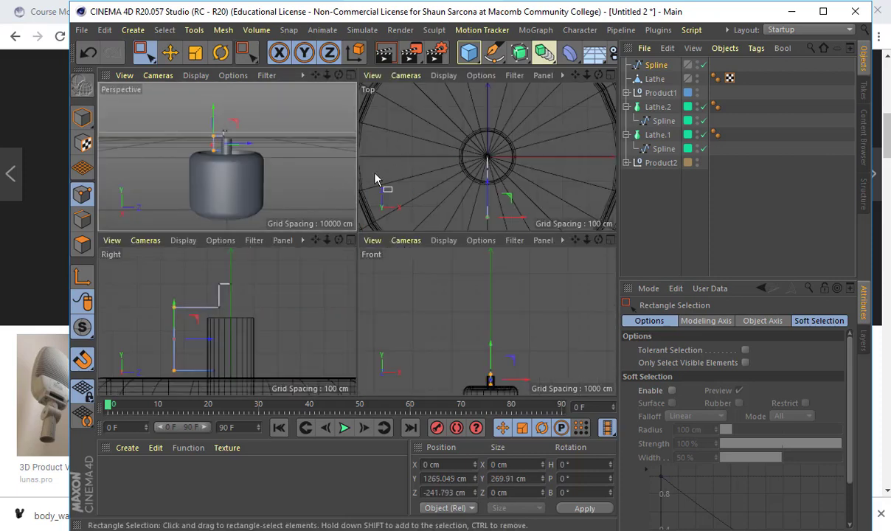
pyautogui.middleClick(330, 182)
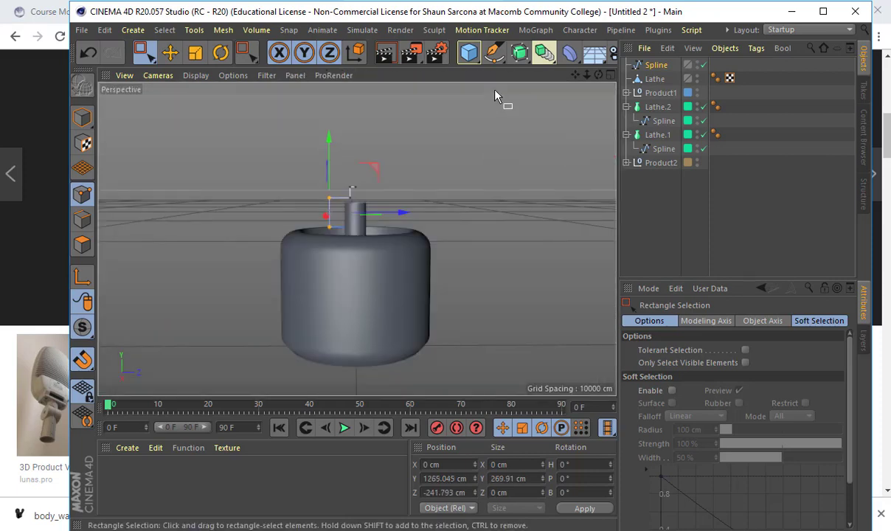
pyautogui.click(543, 51)
pyautogui.keyDown('alt'); pyautogui.click(555, 101); pyautogui.keyUp('alt')
pyautogui.keyDown('alt'); pyautogui.moveTo(471, 145); pyautogui.dragTo(470, 205); pyautogui.keyUp('alt')
pyautogui.keyDown('alt'); pyautogui.moveTo(470, 205); pyautogui.dragTo(495, 212, button='right'); pyautogui.keyUp('alt')
pyautogui.keyDown('alt'); pyautogui.moveTo(495, 217); pyautogui.dragTo(508, 159); pyautogui.keyUp('alt')
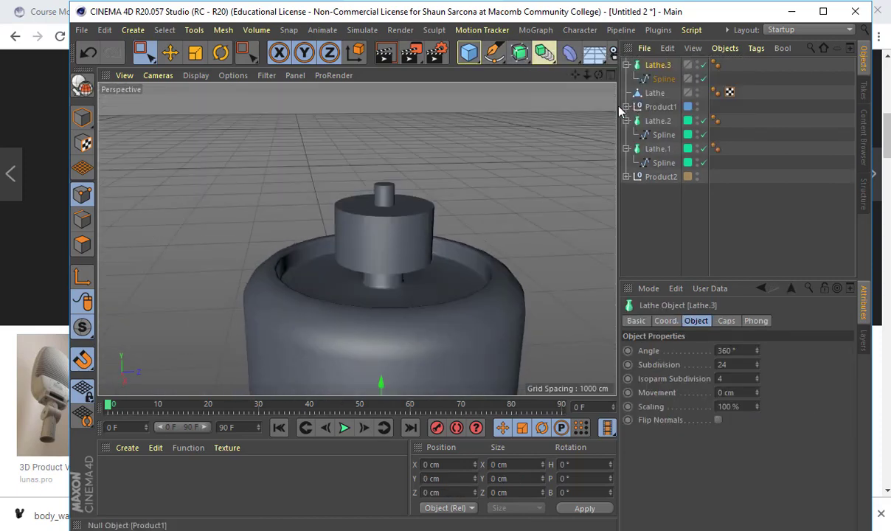
pyautogui.press('c')
# Step: Bevel the cap's outer top, stem base, stem top and bottom edge loops with a 6.592 cm offset and 2 subdivisions
pyautogui.click(82, 219)
pyautogui.press('e')
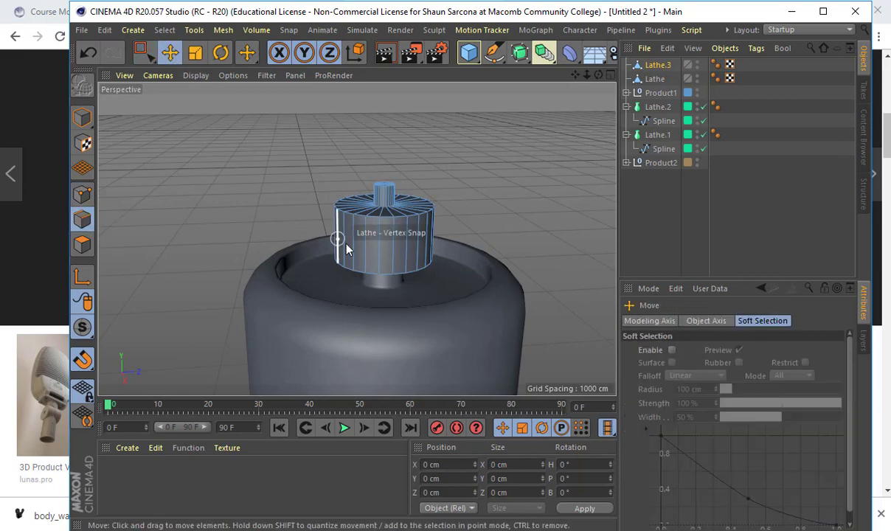
pyautogui.scroll(3, 347, 214)
pyautogui.doubleClick(410, 205)
pyautogui.scroll(3, 413, 193)
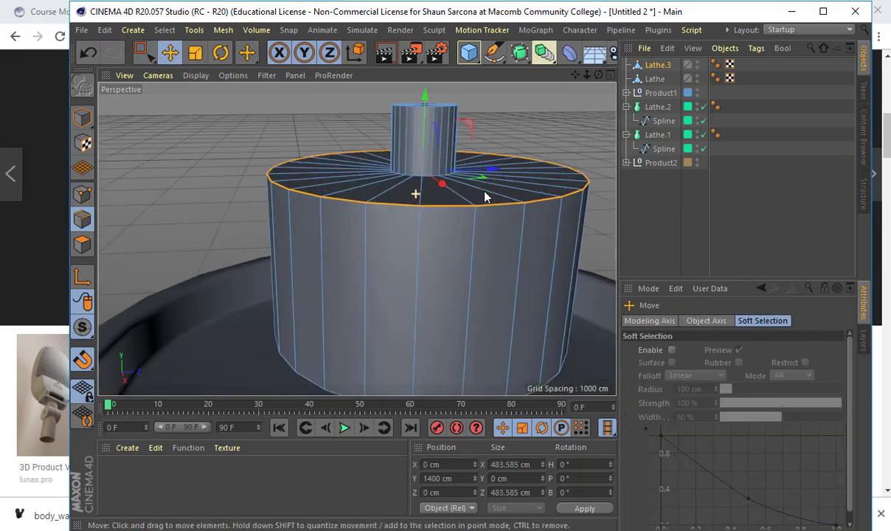
pyautogui.scroll(3, 416, 178)
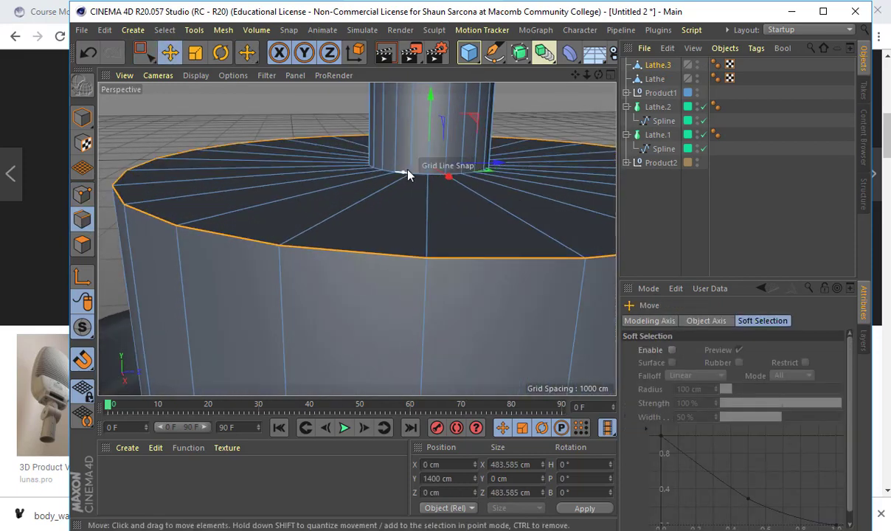
pyautogui.scroll(-6, 391, 188)
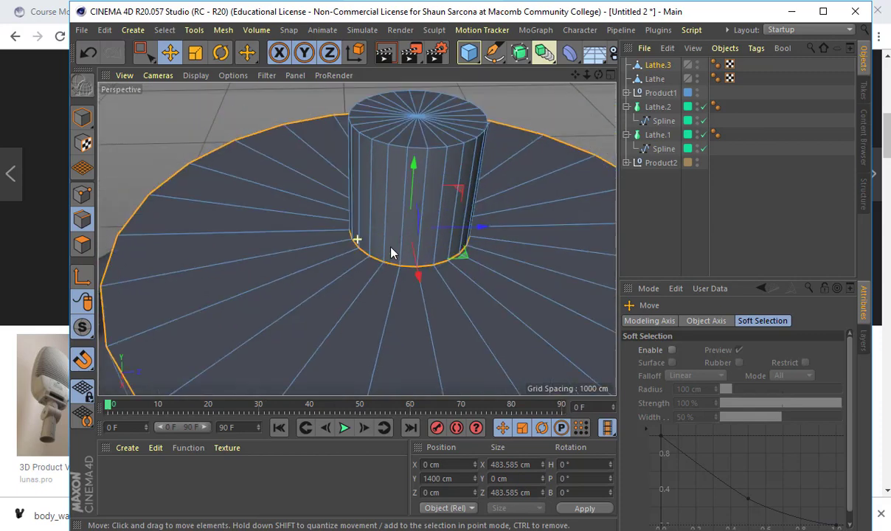
pyautogui.keyDown('shift'); pyautogui.doubleClick(396, 163); pyautogui.keyUp('shift')
pyautogui.keyDown('alt'); pyautogui.moveTo(379, 269); pyautogui.dragTo(401, 162); pyautogui.keyUp('alt')
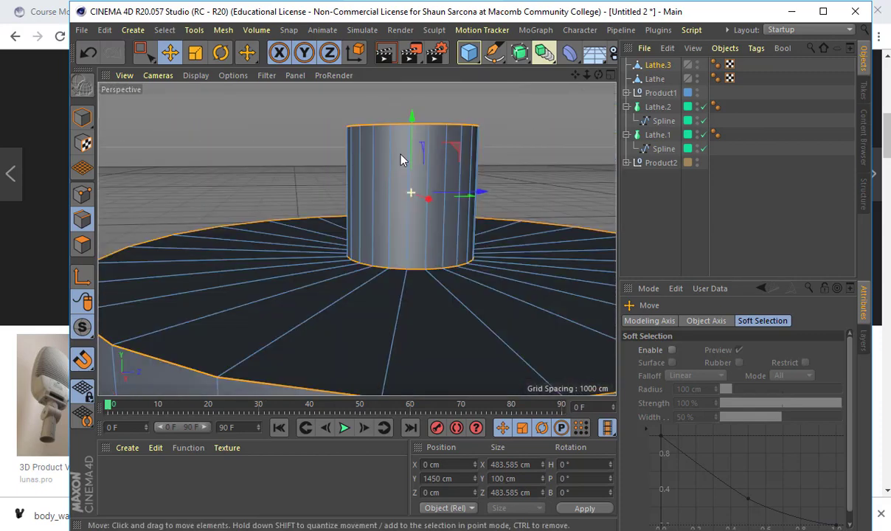
pyautogui.scroll(8, 394, 214)
pyautogui.keyDown('alt'); pyautogui.moveTo(399, 266); pyautogui.dragTo(370, 256, button='right'); pyautogui.keyUp('alt')
pyautogui.doubleClick(371, 315)
pyautogui.press('m')
pyautogui.press('s')
pyautogui.moveTo(371, 317); pyautogui.dragTo(373, 315)
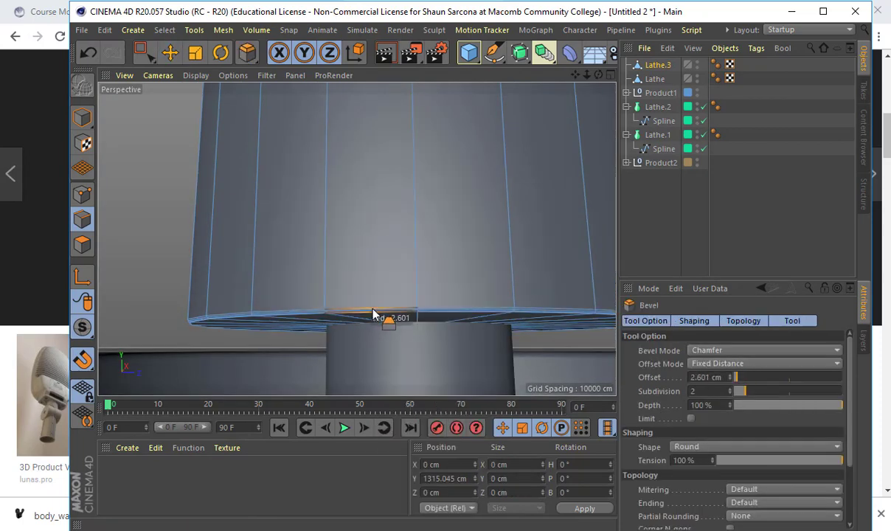
pyautogui.scroll(-5, 373, 315)
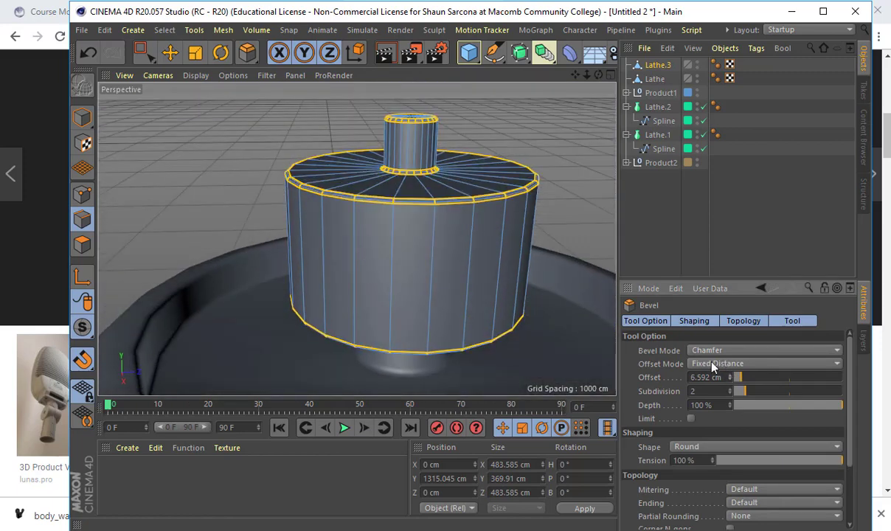
# Step: Return to Model mode with the Move tool and undo the accidental move of the cap
pyautogui.press('e')
pyautogui.click(83, 118)
pyautogui.moveTo(177, 131); pyautogui.dragTo(225, 146)
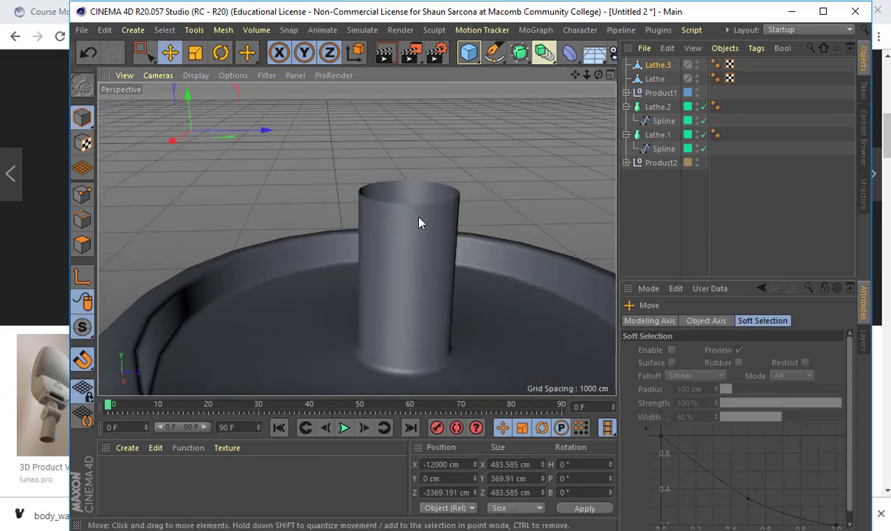
pyautogui.hotkey('ctrl', 'z')
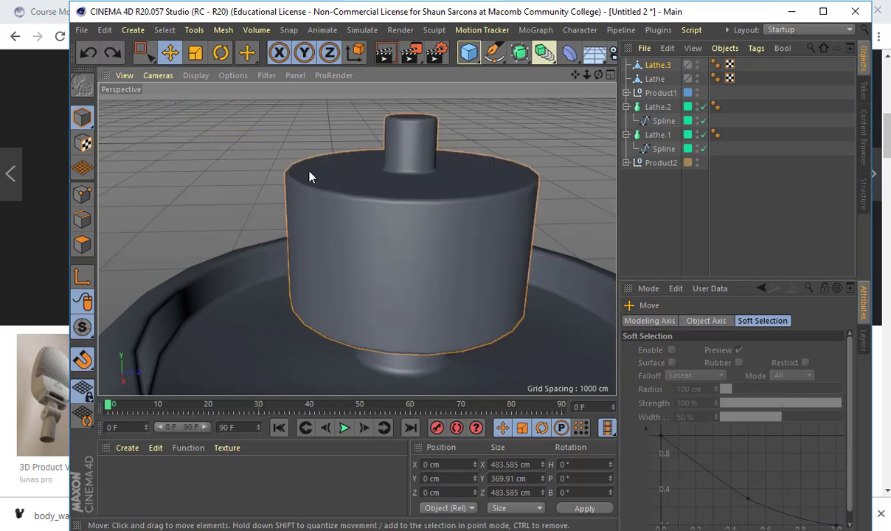
# Step: Deselect the cap and compare the capped bottle with the product reference image in the browser
pyautogui.click(231, 161)
pyautogui.scroll(-5, 417, 227)
pyautogui.keyDown('alt'); pyautogui.moveTo(375, 193); pyautogui.dragTo(377, 185); pyautogui.keyUp('alt')
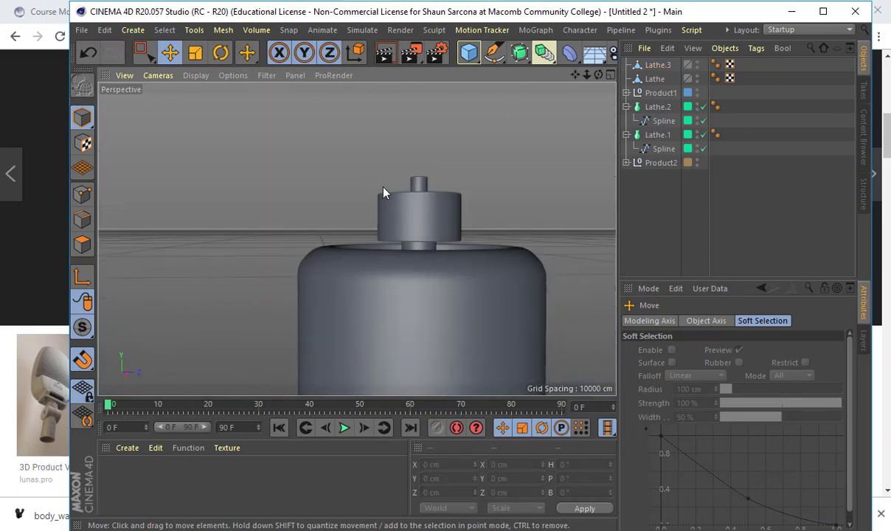
pyautogui.hotkey('alt', 'Tab')
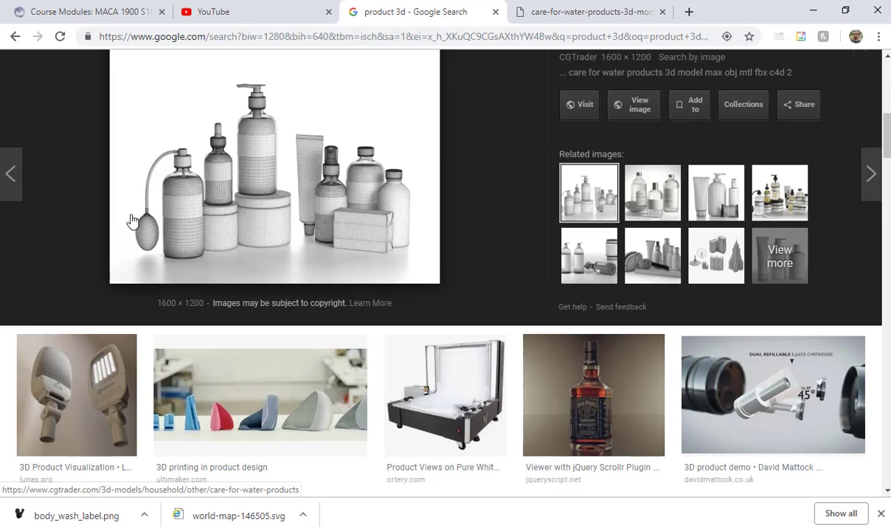
pyautogui.hotkey('alt', 'Tab')
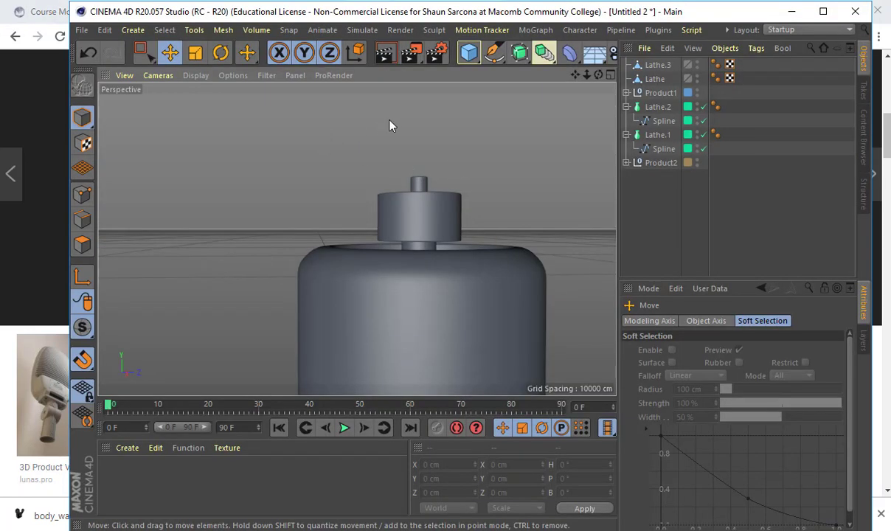
# Step: In the Right view, raise the top points of the cap's stem to about Y 1576 cm
pyautogui.middleClick(415, 217)
pyautogui.middleClick(300, 285)
pyautogui.scroll(-4, 312, 275)
pyautogui.keyDown('alt'); pyautogui.moveTo(332, 252); pyautogui.dragTo(295, 183, button='middle'); pyautogui.keyUp('alt')
pyautogui.keyDown('alt'); pyautogui.moveTo(314, 215); pyautogui.dragTo(507, 93, button='right'); pyautogui.keyUp('alt')
pyautogui.keyDown('alt'); pyautogui.moveTo(511, 131); pyautogui.dragTo(458, 160, button='right'); pyautogui.keyUp('alt')
pyautogui.keyDown('alt'); pyautogui.moveTo(459, 160); pyautogui.dragTo(425, 169, button='middle'); pyautogui.keyUp('alt')
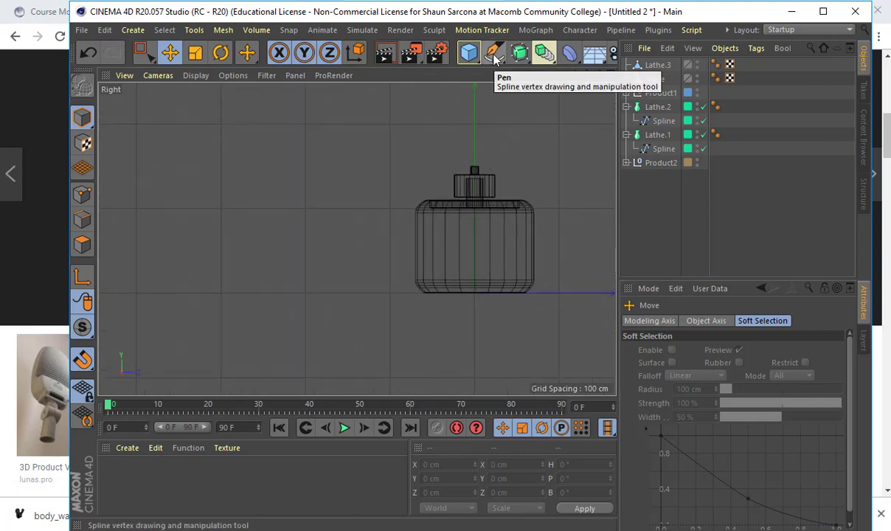
pyautogui.click(493, 56)
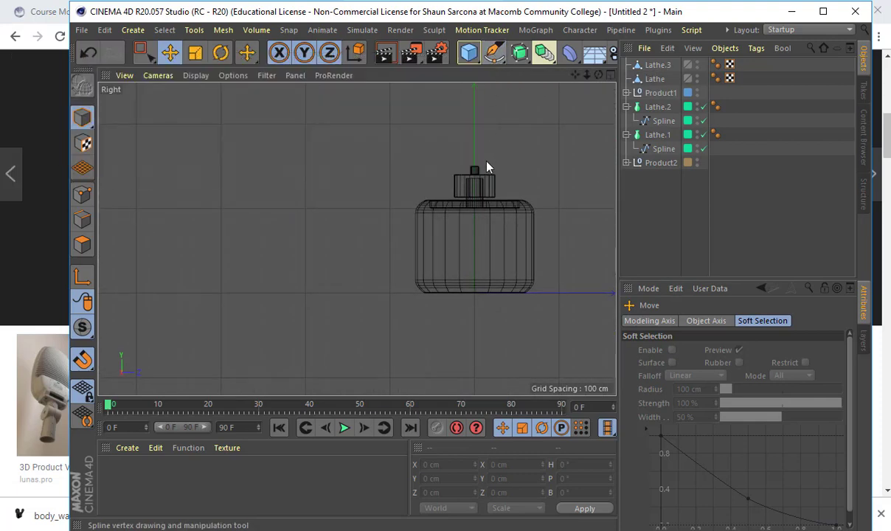
pyautogui.scroll(2, 461, 157)
pyautogui.scroll(2, 461, 160)
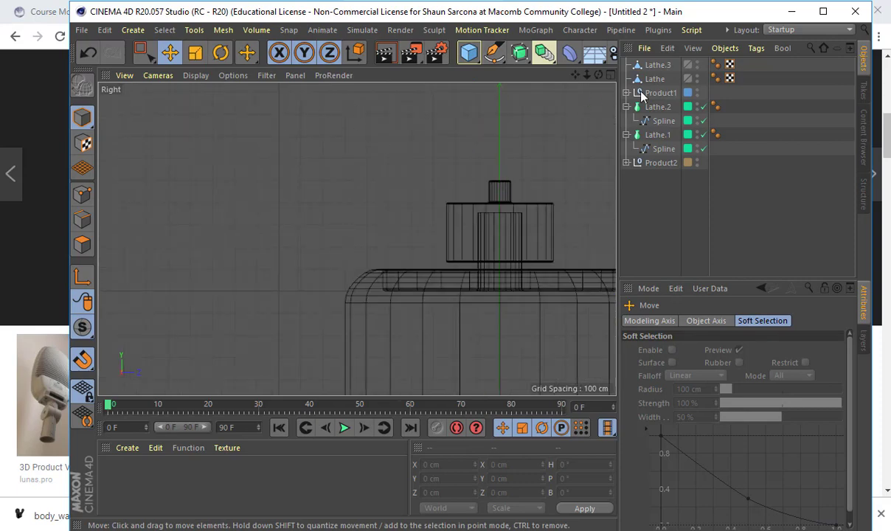
pyautogui.click(657, 65)
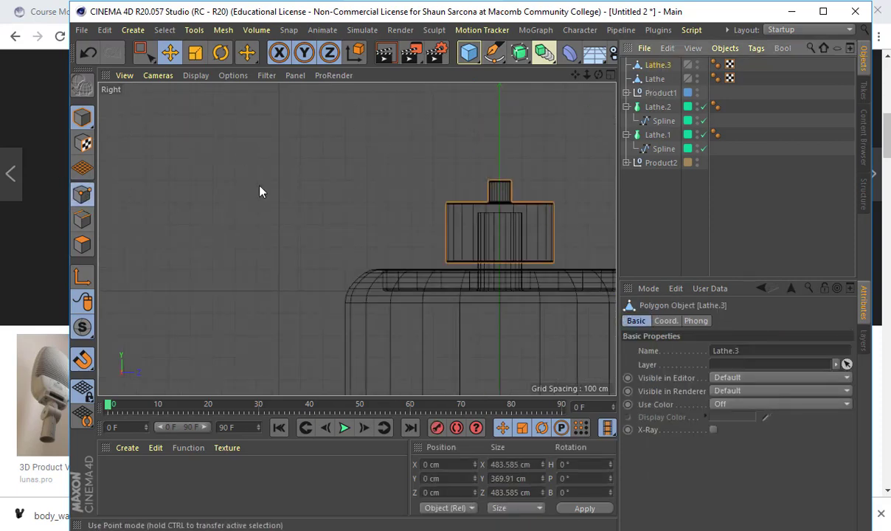
pyautogui.press('0')
pyautogui.moveTo(435, 155); pyautogui.dragTo(508, 188)
pyautogui.moveTo(501, 155)
pyautogui.mouseDown()
pyautogui.moveTo(502, 129)
pyautogui.moveTo(503, 139)
pyautogui.mouseUp()
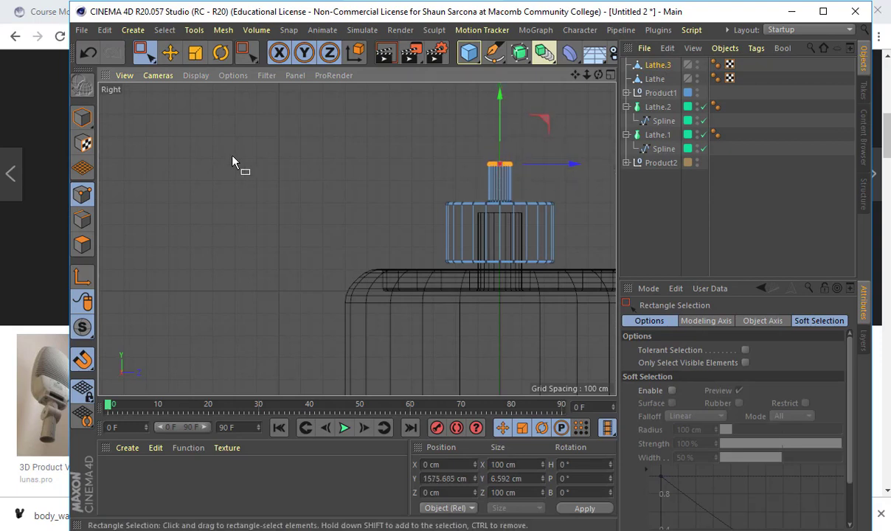
# Step: Draw a Bezier spline with the Pen from the cap's stem, arching outward and curving down to beside the bottle's base
pyautogui.click(494, 52)
pyautogui.click(498, 183)
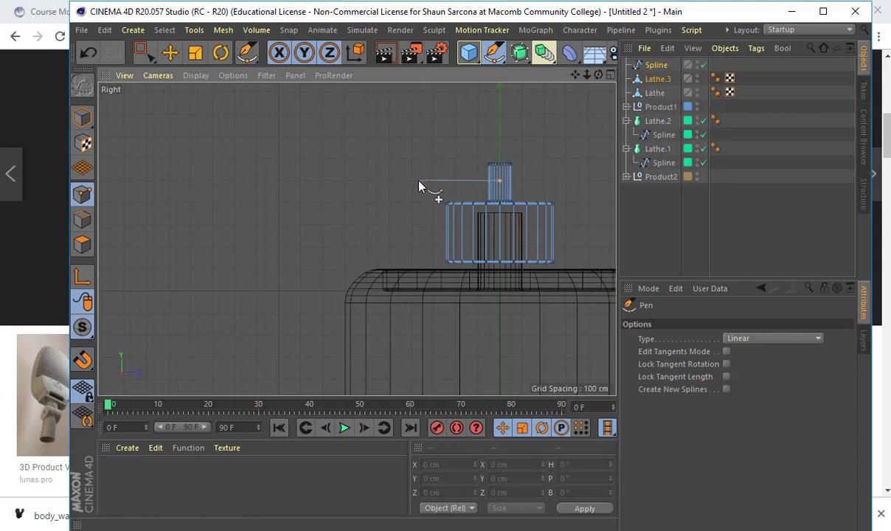
pyautogui.hotkey('ctrl', 'z')
pyautogui.click(737, 339)
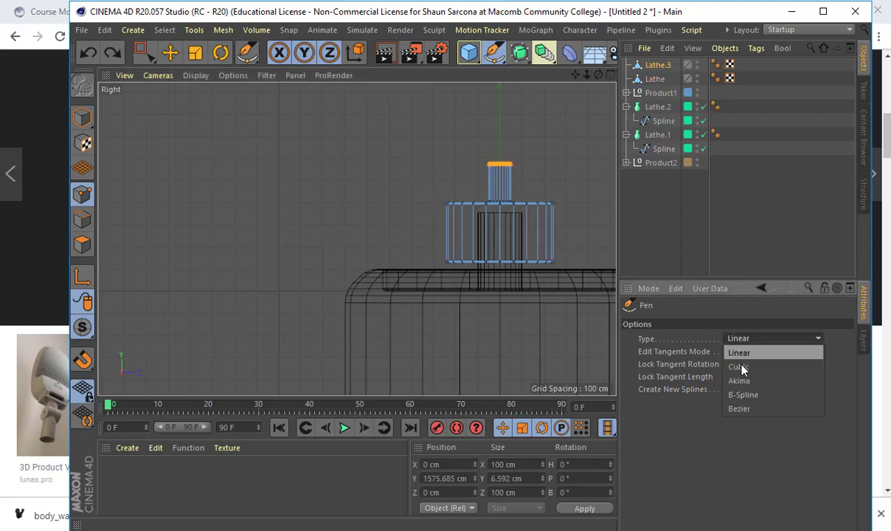
pyautogui.click(739, 409)
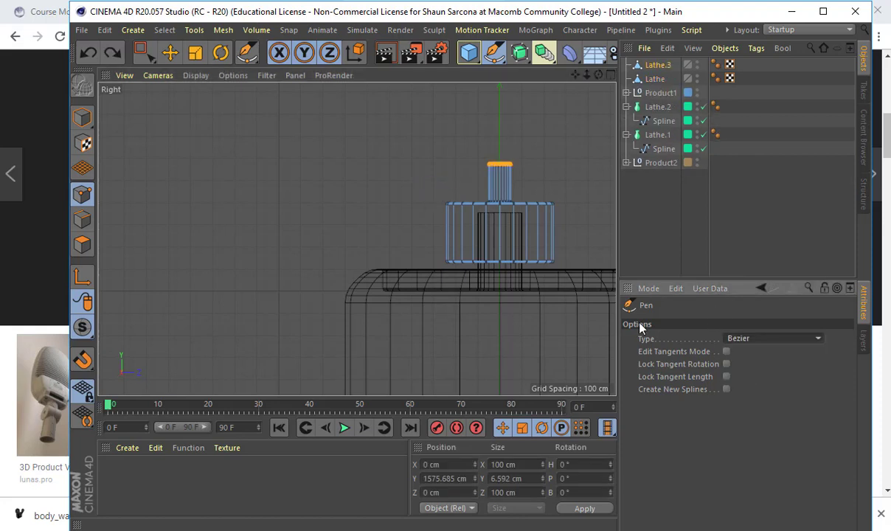
pyautogui.click(500, 185)
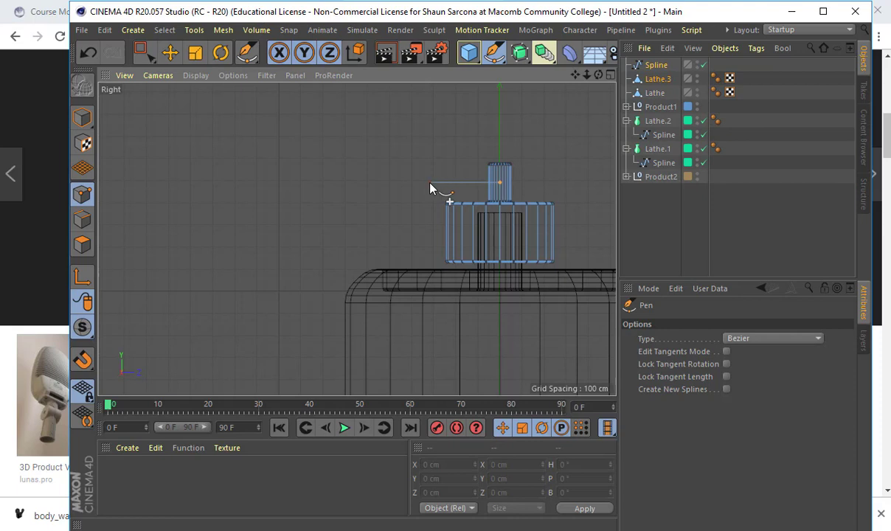
pyautogui.moveTo(405, 192); pyautogui.dragTo(392, 198)
pyautogui.moveTo(303, 323); pyautogui.dragTo(277, 385)
pyautogui.keyDown('alt'); pyautogui.moveTo(304, 316); pyautogui.dragTo(349, 190, button='middle'); pyautogui.keyUp('alt')
pyautogui.scroll(-2, 349, 192)
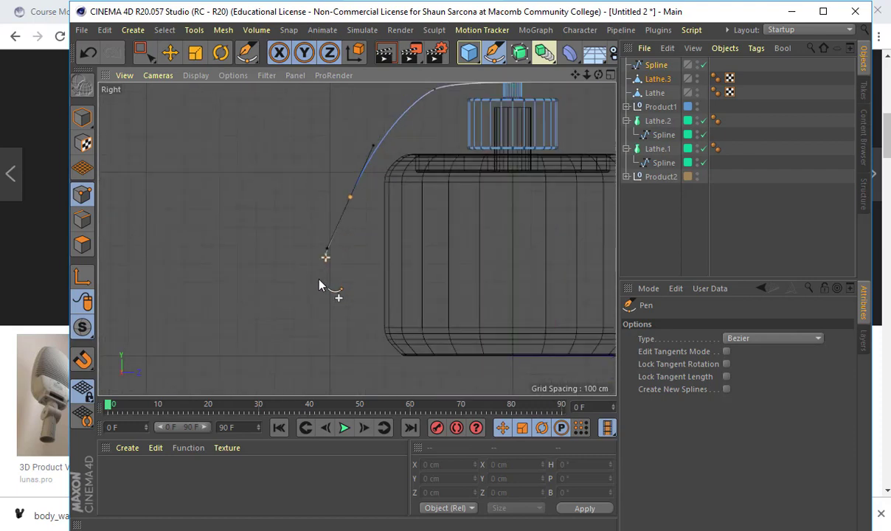
pyautogui.moveTo(231, 322); pyautogui.dragTo(198, 324)
pyautogui.press('e')
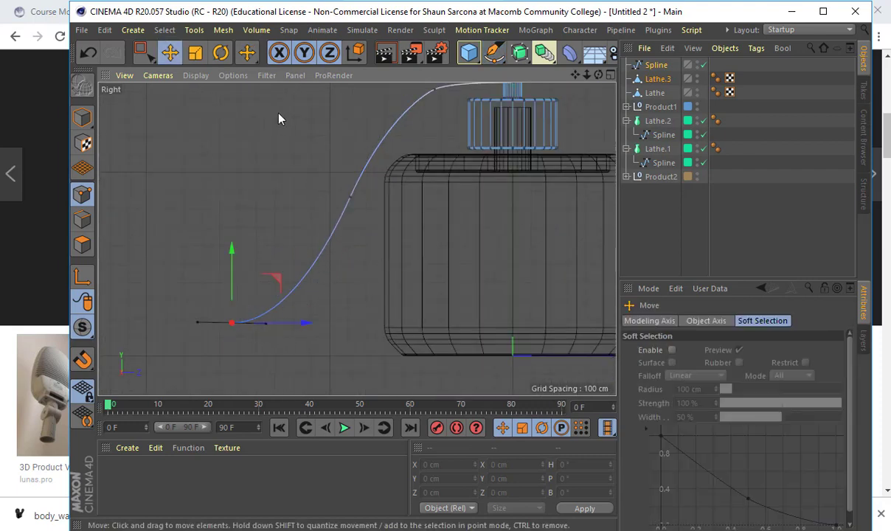
# Step: Move the spline's upper bend point outward and down from the cap's stem
pyautogui.keyDown('alt'); pyautogui.moveTo(388, 119); pyautogui.dragTo(402, 166, button='middle'); pyautogui.keyUp('alt')
pyautogui.click(401, 155)
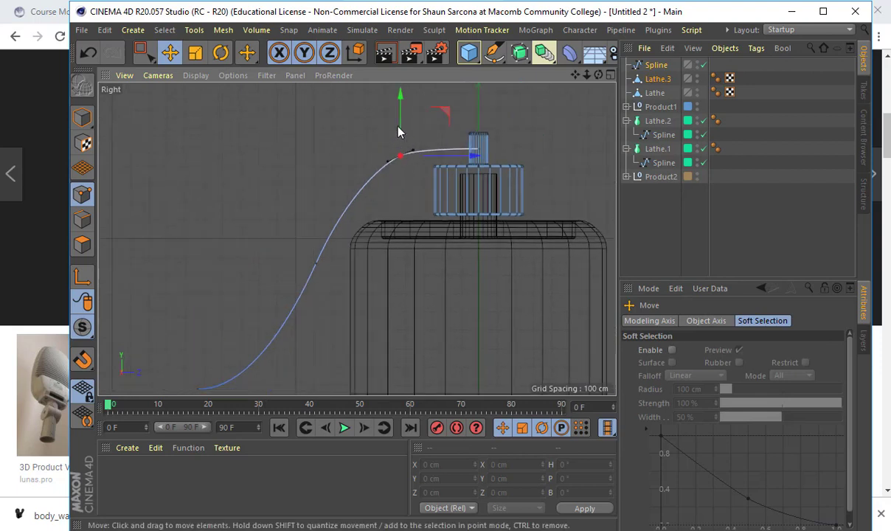
pyautogui.moveTo(404, 153); pyautogui.dragTo(380, 167)
pyautogui.scroll(4, 380, 166)
pyautogui.moveTo(371, 188); pyautogui.dragTo(365, 195)
pyautogui.click(364, 197)
pyautogui.click(390, 180)
pyautogui.click(417, 169)
pyautogui.click(390, 180)
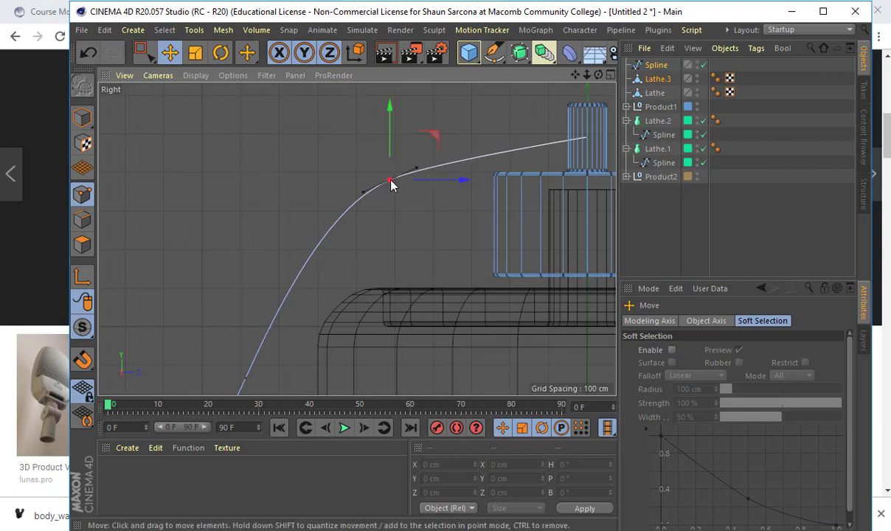
# Step: Try to rotate and scale the tangent of the spline's upper bend point, and nudge the point slightly outward and down
pyautogui.press('r')
pyautogui.press('t')
pyautogui.moveTo(398, 181); pyautogui.dragTo(410, 173)
pyautogui.click(418, 171)
pyautogui.press('space')
pyautogui.moveTo(368, 197); pyautogui.dragTo(428, 174)
pyautogui.scroll(2, 412, 168)
pyautogui.scroll(2, 413, 172)
pyautogui.press('e')
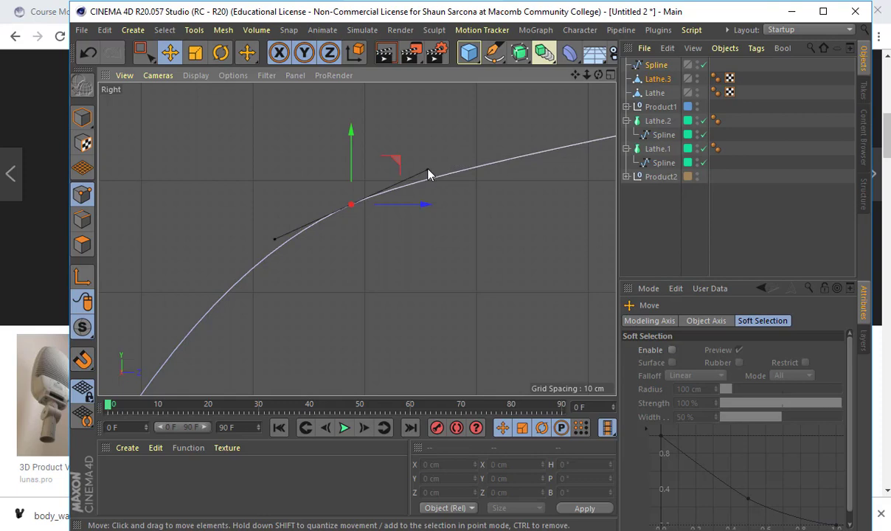
pyautogui.click(380, 190)
pyautogui.click(350, 205)
pyautogui.moveTo(427, 170); pyautogui.dragTo(420, 176)
# Step: Examine the curved spline against the bottle and cap in the Perspective view
pyautogui.middleClick(420, 170)
pyautogui.middleClick(318, 270)
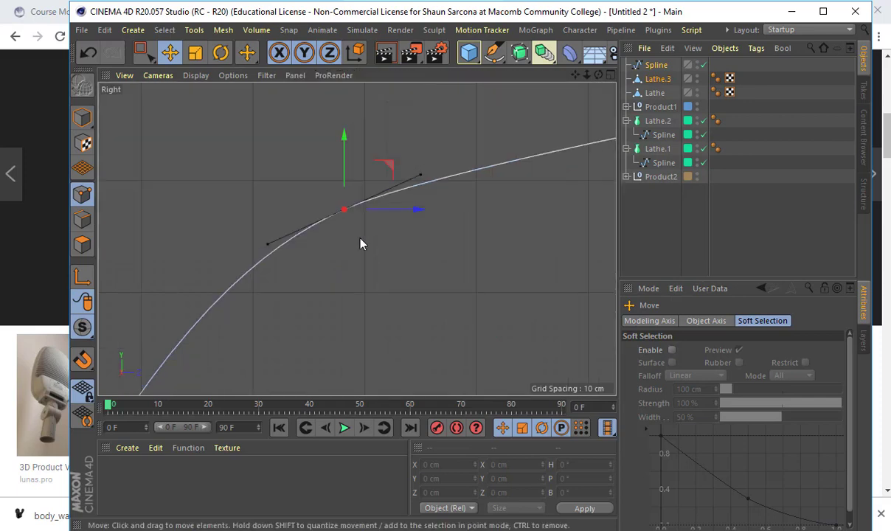
pyautogui.middleClick(448, 160)
pyautogui.middleClick(406, 174)
pyautogui.middleClick(380, 192)
pyautogui.middleClick(309, 164)
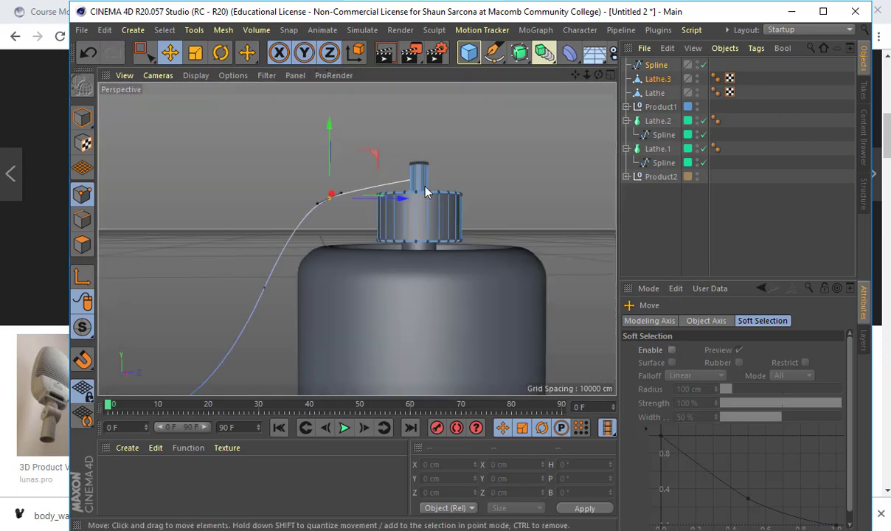
pyautogui.keyDown('alt'); pyautogui.moveTo(438, 188); pyautogui.dragTo(383, 194, button='right'); pyautogui.keyUp('alt')
pyautogui.keyDown('alt'); pyautogui.moveTo(382, 198); pyautogui.dragTo(340, 211); pyautogui.keyUp('alt')
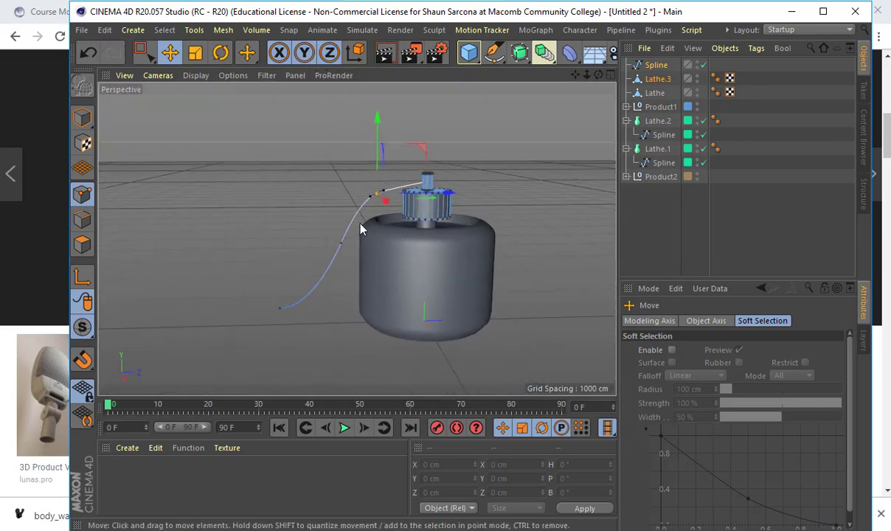
# Step: Raise the spline's upper bend point in the Right view to flatten the section running into the stem
pyautogui.middleClick(353, 210)
pyautogui.middleClick(287, 275)
pyautogui.scroll(3, 369, 233)
pyautogui.scroll(-9, 383, 244)
pyautogui.keyDown('alt'); pyautogui.moveTo(413, 253); pyautogui.dragTo(331, 162, button='middle'); pyautogui.keyUp('alt')
pyautogui.scroll(-3, 336, 195)
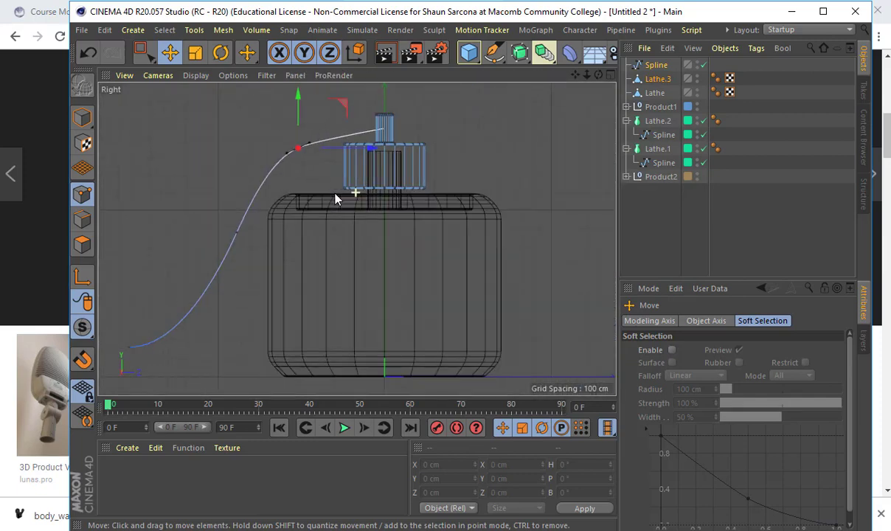
pyautogui.moveTo(309, 124); pyautogui.dragTo(311, 115)
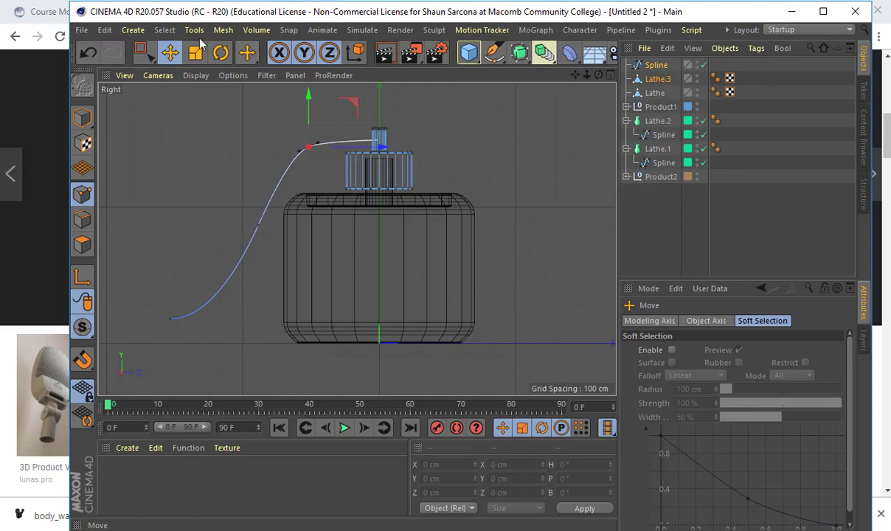
# Step: Add a Circle spline, shrink it to a radius of about 48 cm and move it up to the cap's stem
pyautogui.click(134, 30)
pyautogui.moveTo(140, 65)
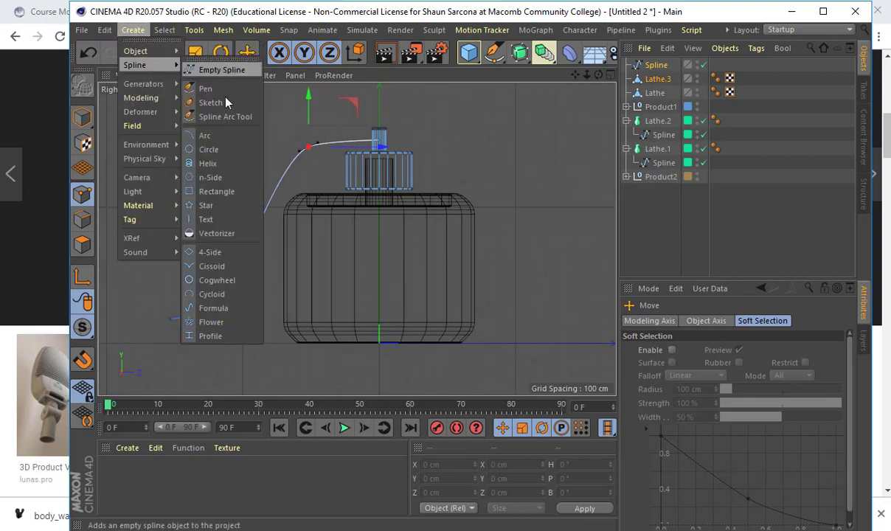
pyautogui.click(218, 151)
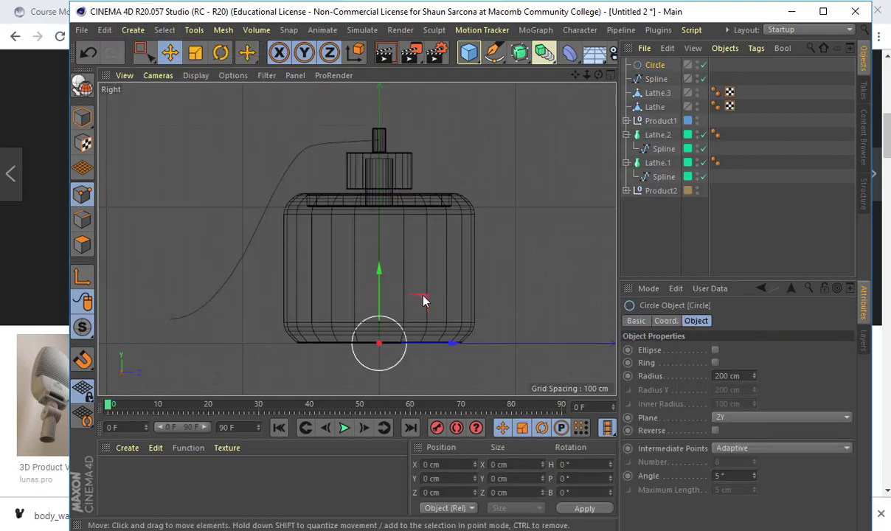
pyautogui.press('t')
pyautogui.moveTo(507, 252); pyautogui.dragTo(221, 359)
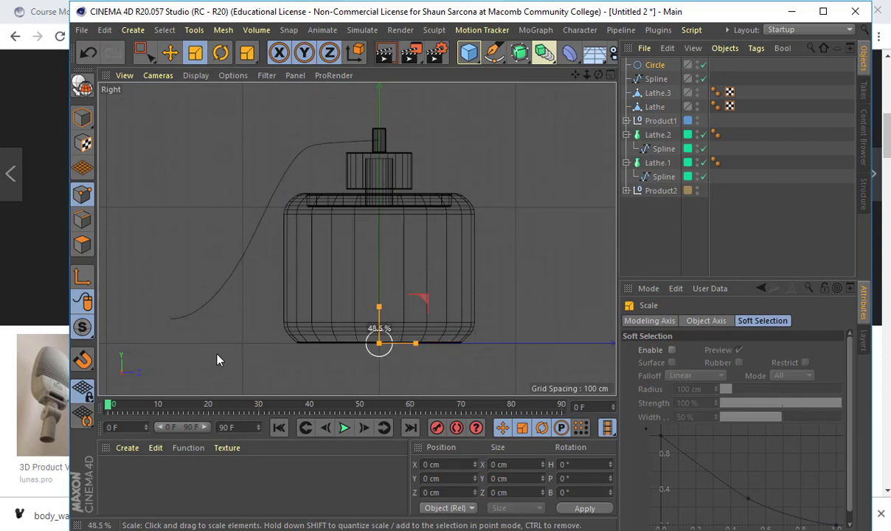
pyautogui.press('e')
pyautogui.moveTo(352, 263); pyautogui.dragTo(379, 140)
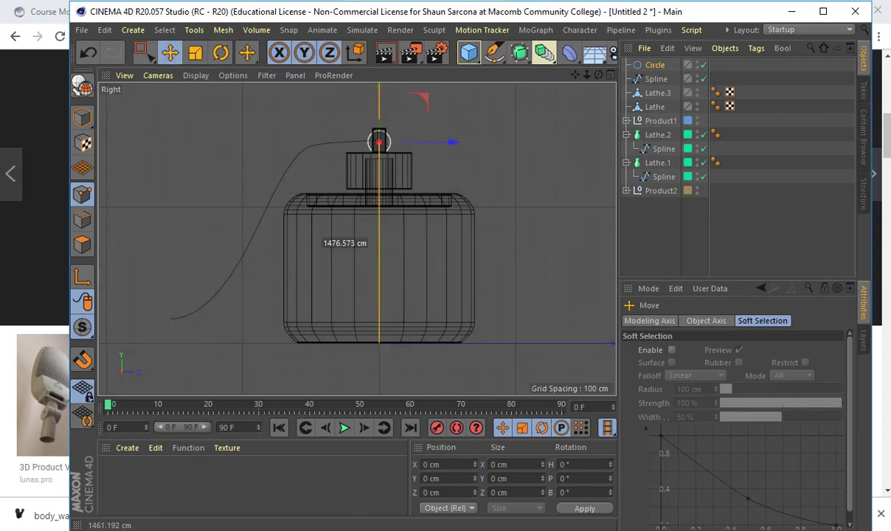
pyautogui.press('t')
pyautogui.moveTo(436, 132); pyautogui.dragTo(221, 164)
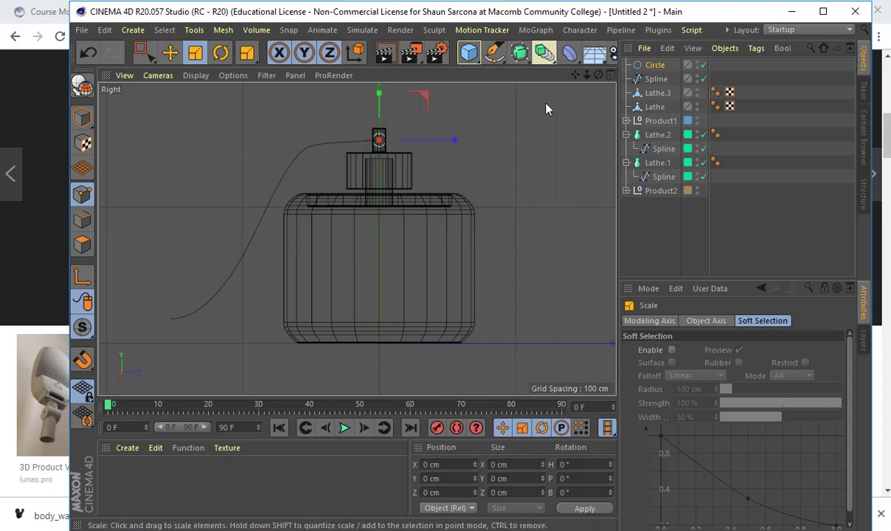
# Step: Select the circle and the curved spline together and put them under Sweep generators as parents
pyautogui.keyDown('shift'); pyautogui.click(656, 78); pyautogui.keyUp('shift')
pyautogui.click(657, 66)
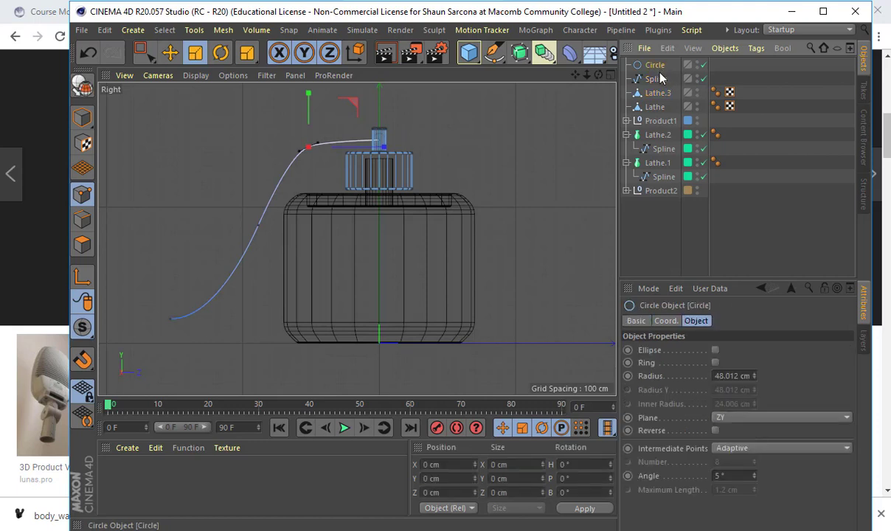
pyautogui.keyDown('shift'); pyautogui.click(660, 79); pyautogui.keyUp('shift')
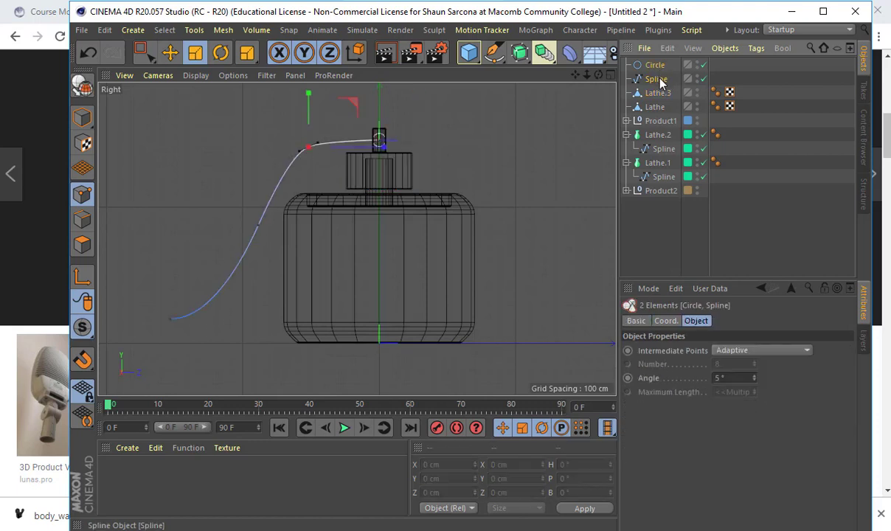
pyautogui.click(522, 55)
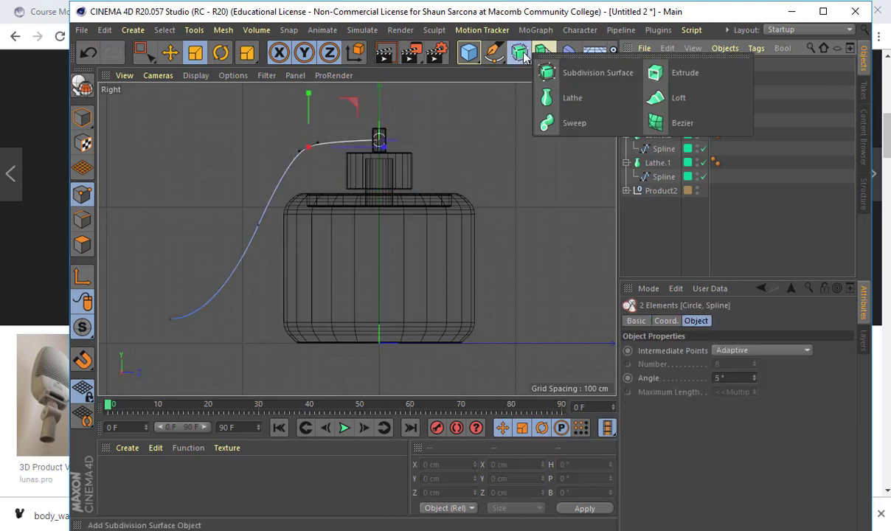
pyautogui.keyDown('alt'); pyautogui.click(555, 126); pyautogui.keyUp('alt')
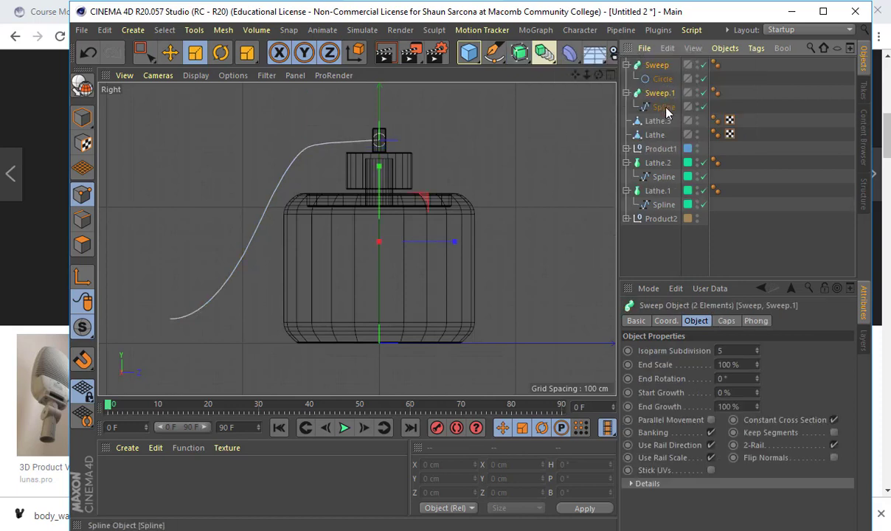
# Step: Move the curved spline into the circle's Sweep and delete the emptied Sweep.1
pyautogui.moveTo(666, 68); pyautogui.dragTo(665, 70)
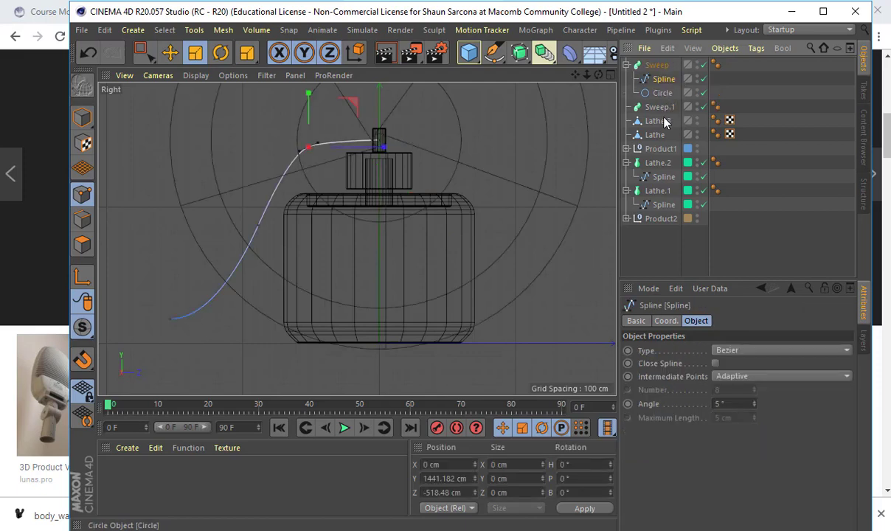
pyautogui.click(664, 122)
pyautogui.click(659, 107)
pyautogui.press('Delete')
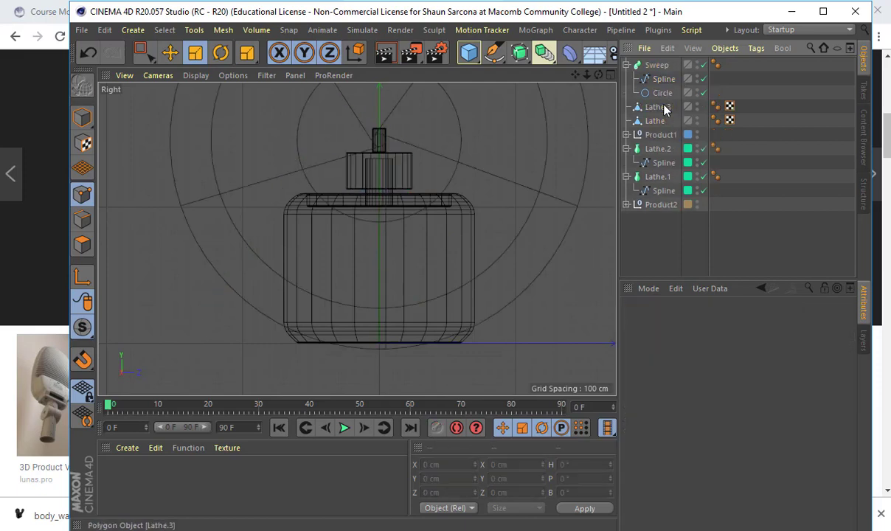
# Step: Return to the perspective view and place the circle above the curved spline inside the Sweep
pyautogui.middleClick(478, 159)
pyautogui.middleClick(316, 174)
pyautogui.keyDown('alt'); pyautogui.moveTo(316, 175); pyautogui.dragTo(335, 174); pyautogui.keyUp('alt')
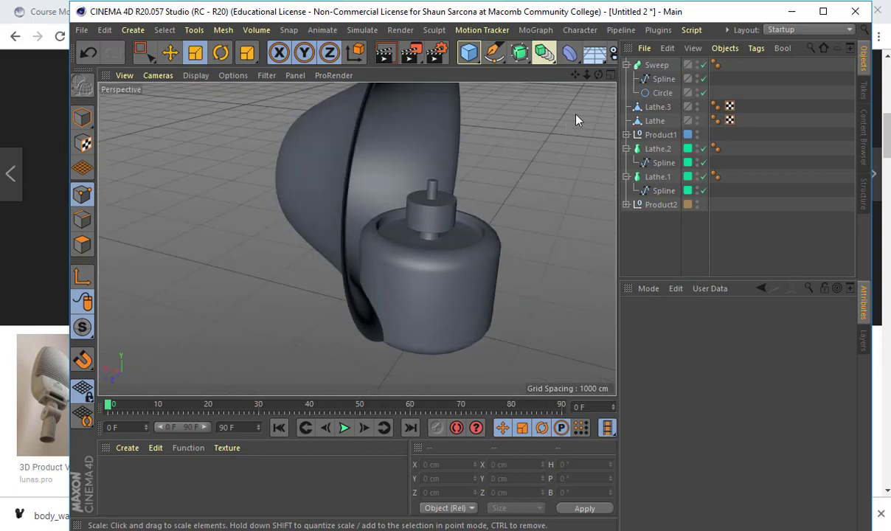
pyautogui.click(664, 79)
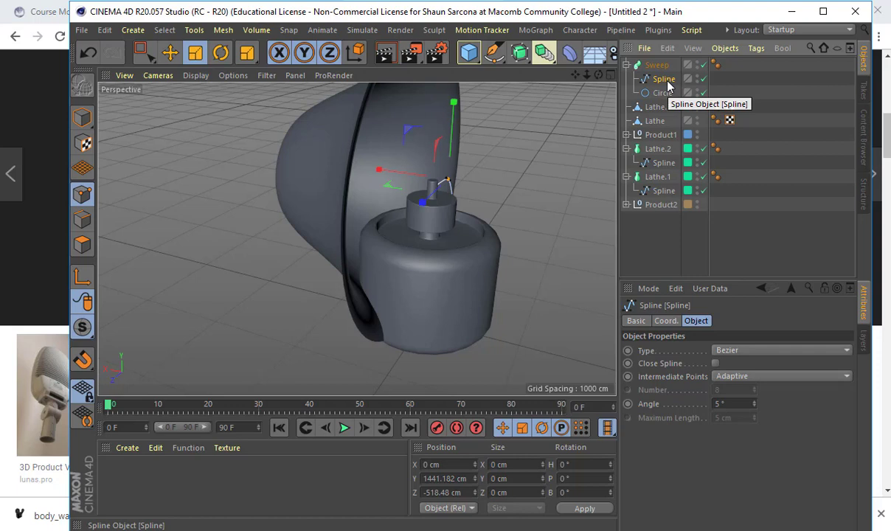
pyautogui.moveTo(663, 94); pyautogui.dragTo(667, 74)
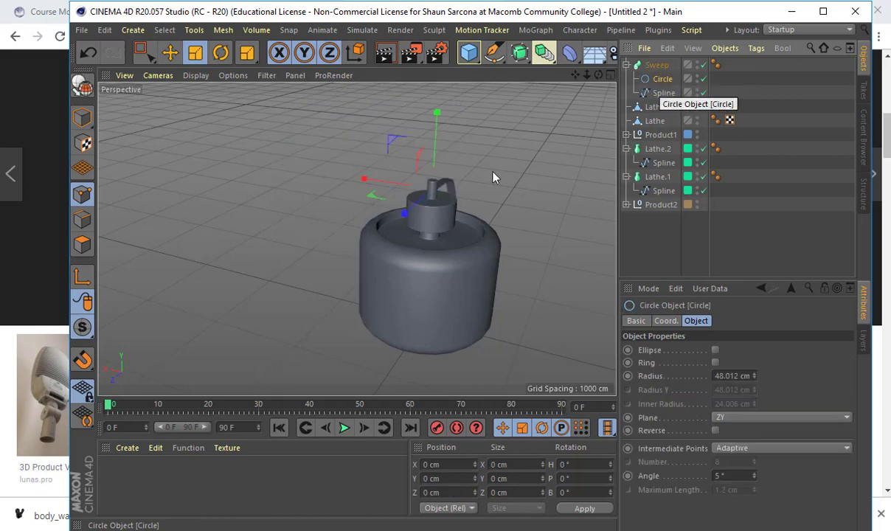
# Step: Try to rotate the circle profile at the cap's stem to correct the flat tube
pyautogui.keyDown('alt'); pyautogui.moveTo(572, 200); pyautogui.dragTo(173, 249); pyautogui.keyUp('alt')
pyautogui.keyDown('alt'); pyautogui.moveTo(202, 256); pyautogui.dragTo(346, 231, button='right'); pyautogui.keyUp('alt')
pyautogui.keyDown('alt'); pyautogui.moveTo(345, 231); pyautogui.dragTo(268, 244, button='middle'); pyautogui.keyUp('alt')
pyautogui.keyDown('alt'); pyautogui.moveTo(267, 245); pyautogui.dragTo(353, 210, button='right'); pyautogui.keyUp('alt')
pyautogui.keyDown('alt'); pyautogui.moveTo(354, 209); pyautogui.dragTo(249, 263, button='middle'); pyautogui.keyUp('alt')
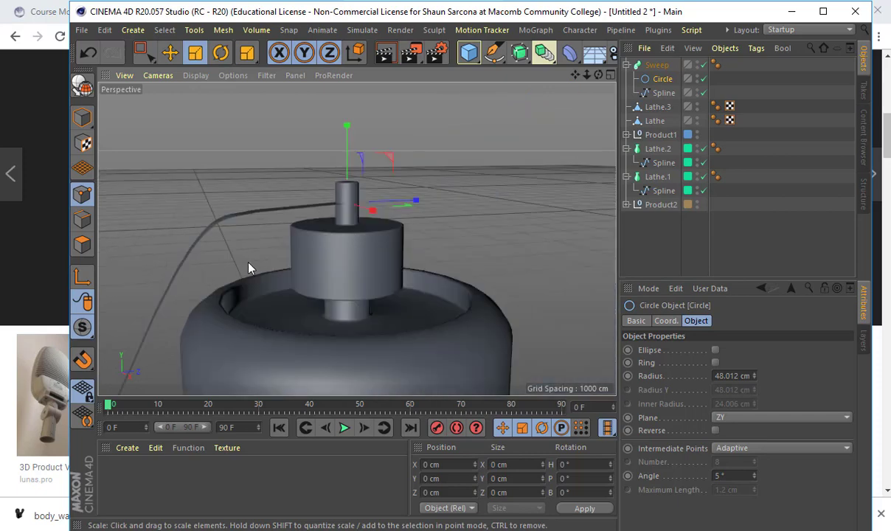
pyautogui.keyDown('alt'); pyautogui.moveTo(248, 263); pyautogui.dragTo(225, 271); pyautogui.keyUp('alt')
pyautogui.keyDown('alt'); pyautogui.moveTo(225, 270); pyautogui.dragTo(298, 228, button='middle'); pyautogui.keyUp('alt')
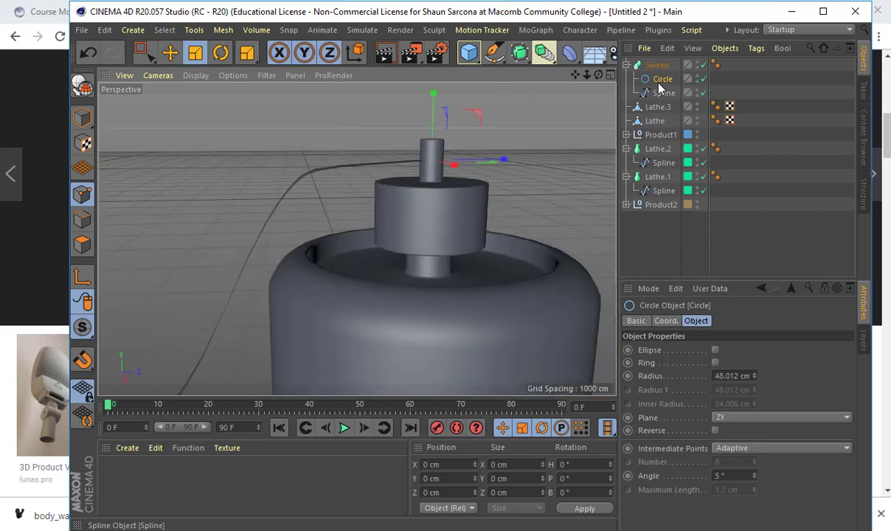
pyautogui.press('r')
pyautogui.moveTo(413, 127); pyautogui.dragTo(408, 185)
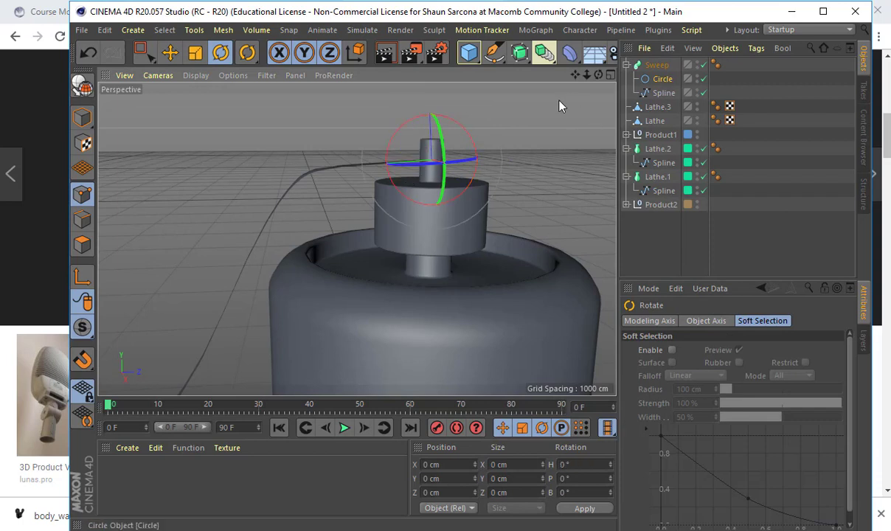
pyautogui.moveTo(429, 116); pyautogui.dragTo(417, 121)
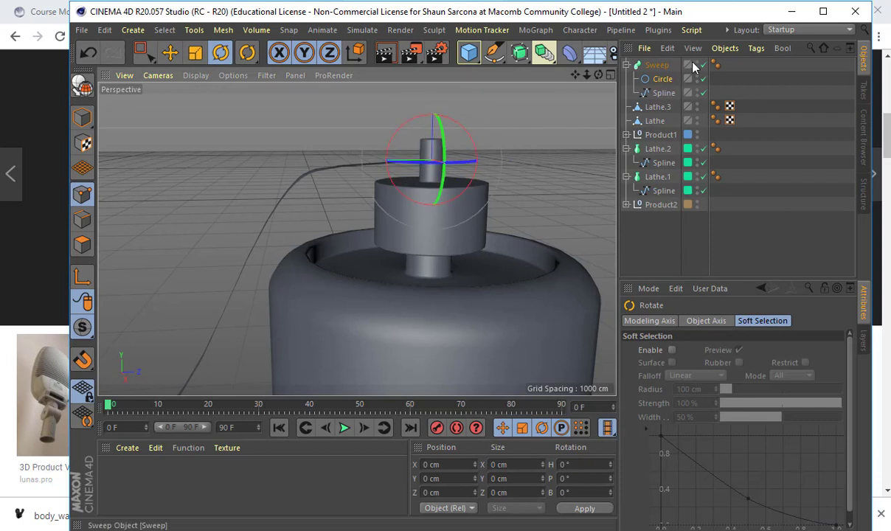
# Step: Test Parallel Movement on the Sweep, leave it off, and disable Banking
pyautogui.click(657, 65)
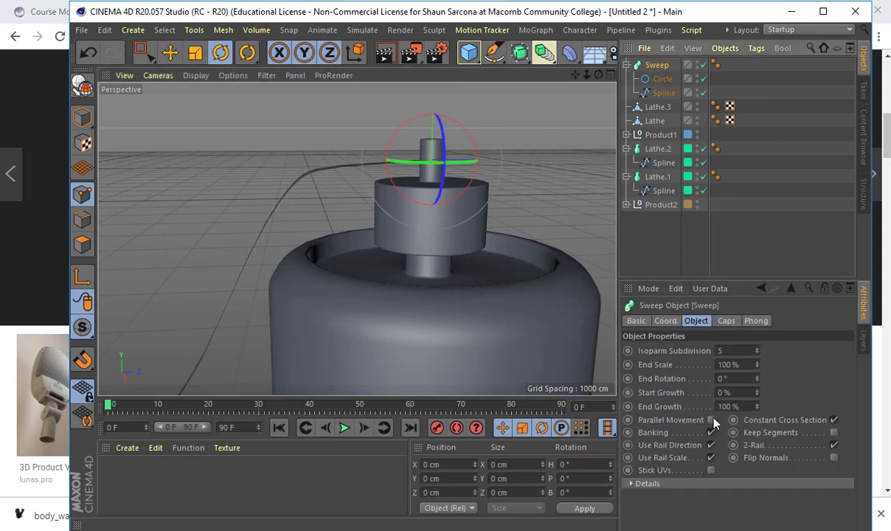
pyautogui.click(711, 420)
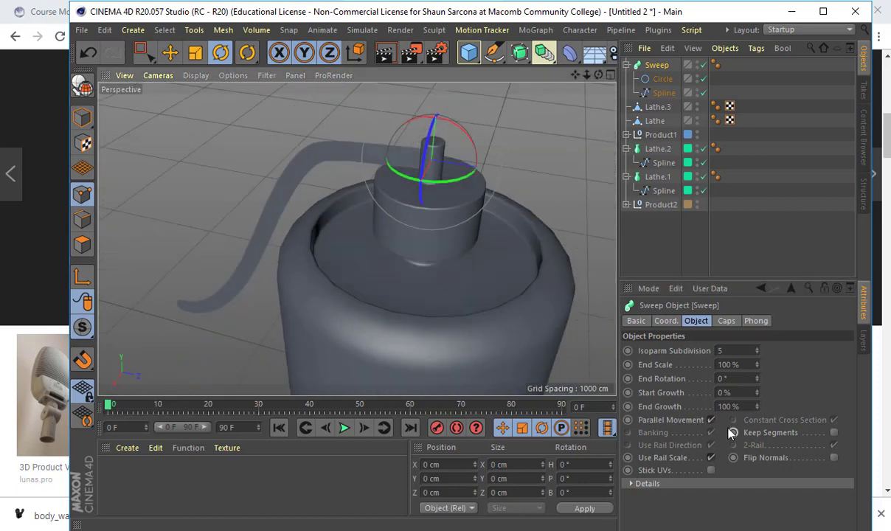
pyautogui.click(711, 419)
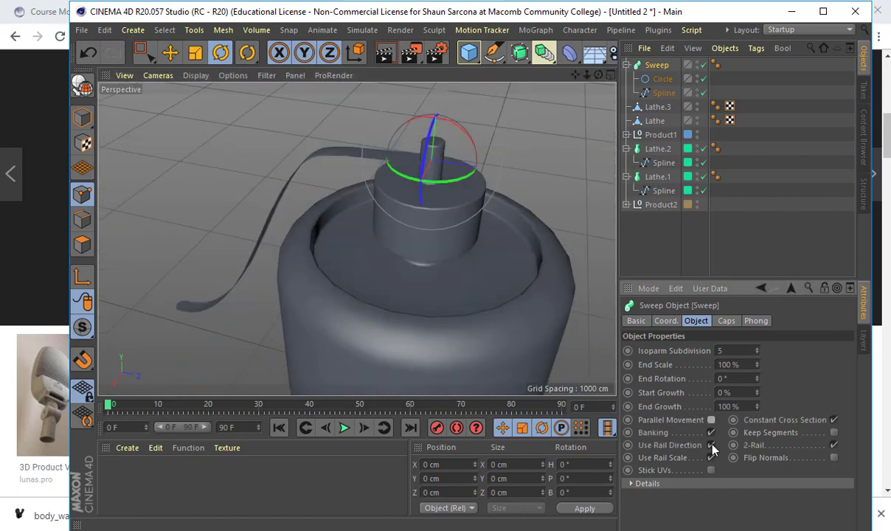
pyautogui.click(711, 433)
pyautogui.click(712, 420)
pyautogui.click(711, 420)
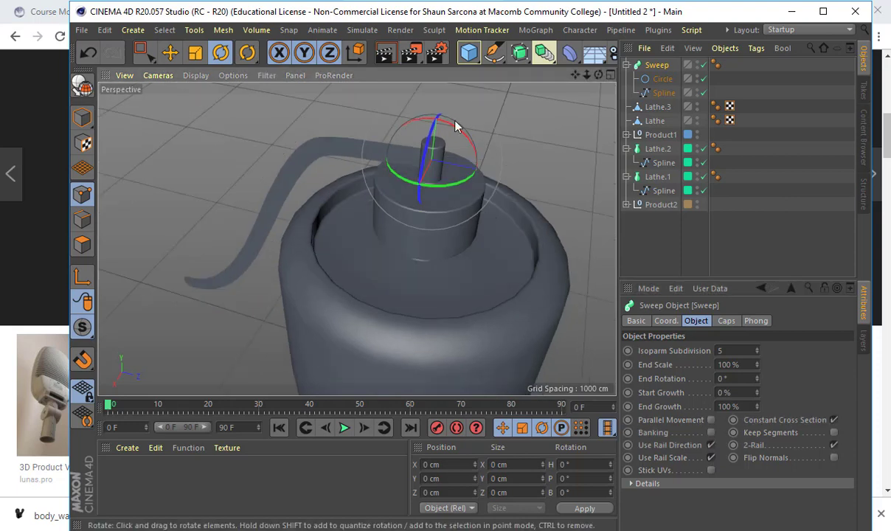
pyautogui.moveTo(457, 135); pyautogui.dragTo(476, 184)
pyautogui.hotkey('ctrl', 'z')
pyautogui.click(670, 80)
pyautogui.hotkey('ctrl', 'z')
pyautogui.hotkey('ctrl', 'z')
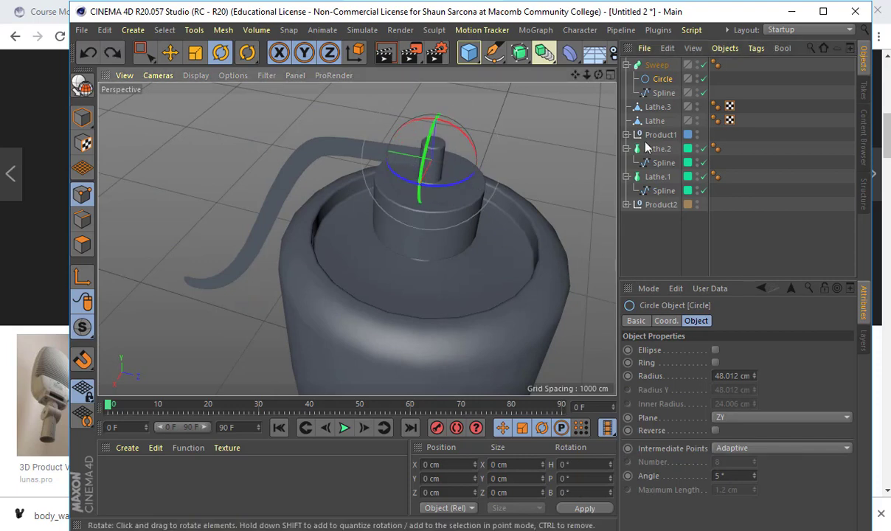
# Step: Set the circle profile's plane to XY
pyautogui.click(739, 417)
pyautogui.click(738, 423)
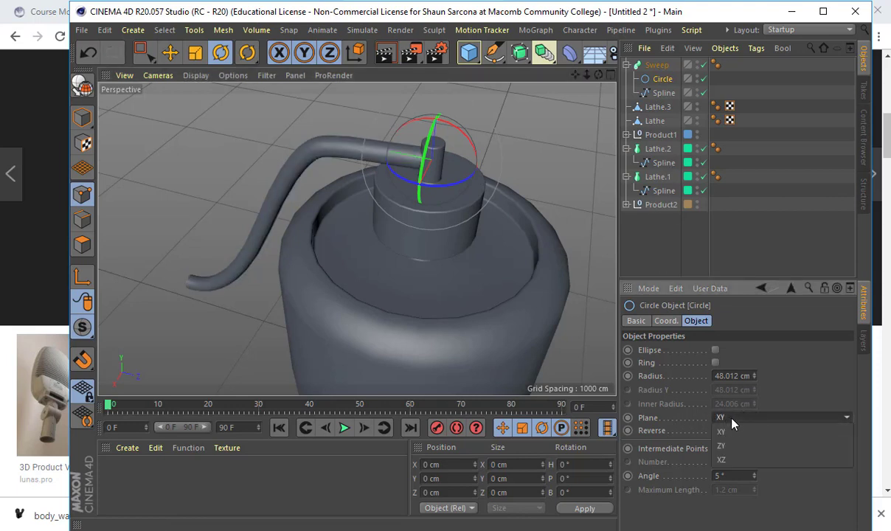
pyautogui.click(730, 418)
pyautogui.click(732, 432)
# Step: Scale the circle profile down to make the swept tube thinner, then return to model mode and deselect it
pyautogui.keyDown('alt'); pyautogui.moveTo(514, 298); pyautogui.dragTo(595, 145); pyautogui.keyUp('alt')
pyautogui.press('t')
pyautogui.moveTo(525, 148); pyautogui.dragTo(428, 165)
pyautogui.keyDown('alt'); pyautogui.moveTo(501, 195); pyautogui.dragTo(428, 224, button='right'); pyautogui.keyUp('alt')
pyautogui.keyDown('alt'); pyautogui.moveTo(445, 227); pyautogui.dragTo(454, 174, button='middle'); pyautogui.keyUp('alt')
pyautogui.keyDown('alt'); pyautogui.moveTo(455, 179); pyautogui.dragTo(431, 180); pyautogui.keyUp('alt')
pyautogui.moveTo(529, 137); pyautogui.dragTo(550, 139)
pyautogui.keyDown('alt'); pyautogui.moveTo(549, 140); pyautogui.dragTo(458, 165); pyautogui.keyUp('alt')
pyautogui.press('r')
pyautogui.keyDown('alt'); pyautogui.moveTo(344, 159); pyautogui.dragTo(338, 179); pyautogui.keyUp('alt')
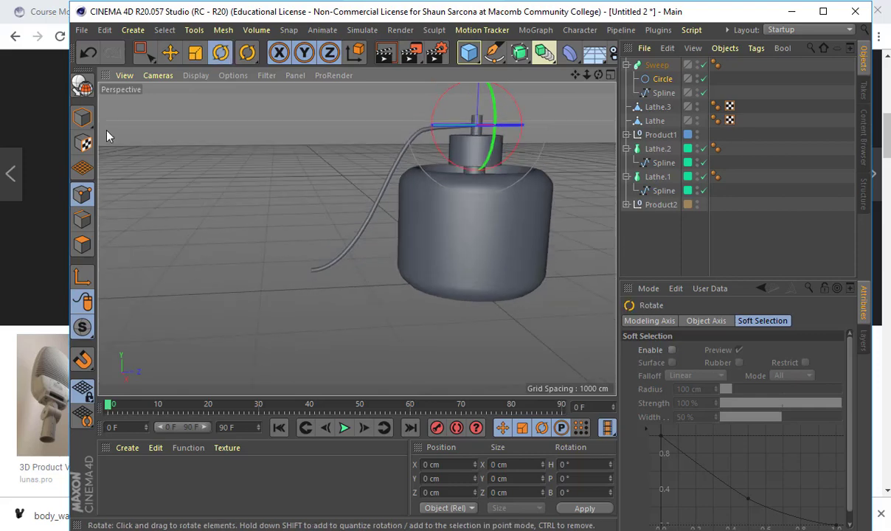
pyautogui.click(87, 118)
pyautogui.click(258, 161)
pyautogui.keyDown('alt'); pyautogui.moveTo(257, 167); pyautogui.dragTo(372, 155); pyautogui.keyUp('alt')
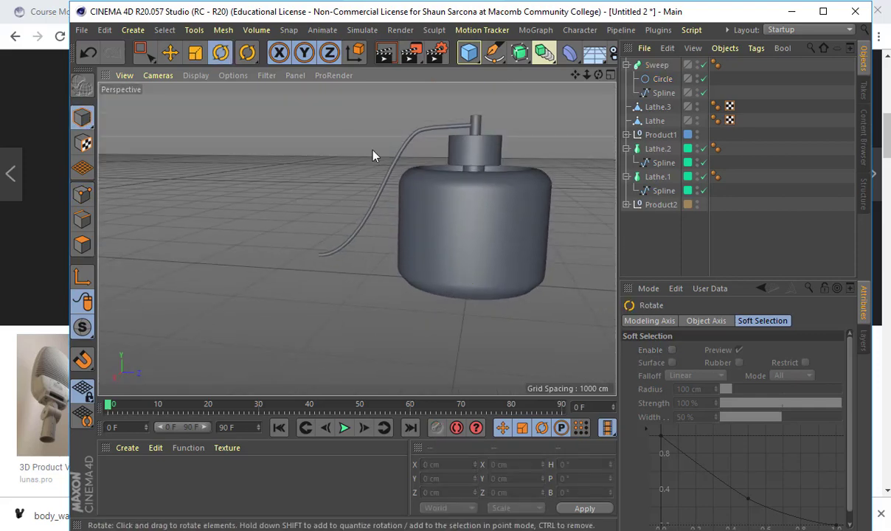
# Step: Select the tube's spline to inspect it and compare the tube with the atomizer bottle in the browser's reference image
pyautogui.click(662, 93)
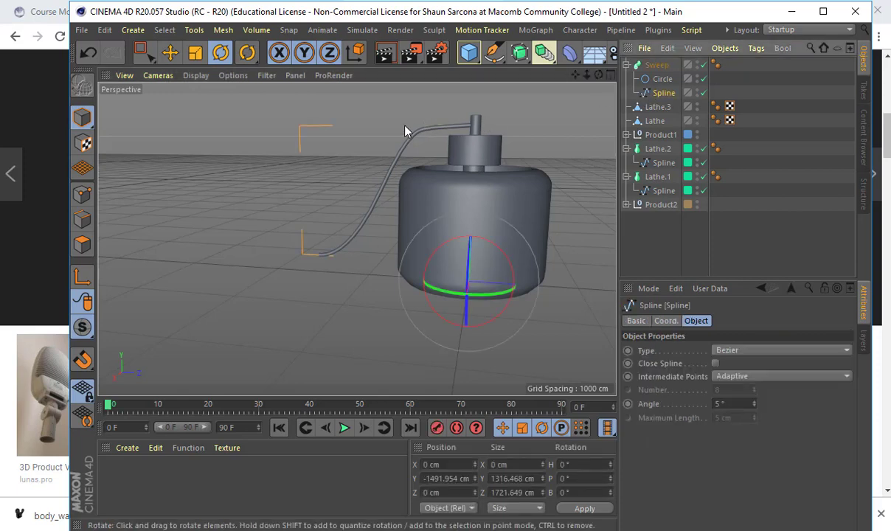
pyautogui.click(278, 168)
pyautogui.hotkey('alt', 'Tab')
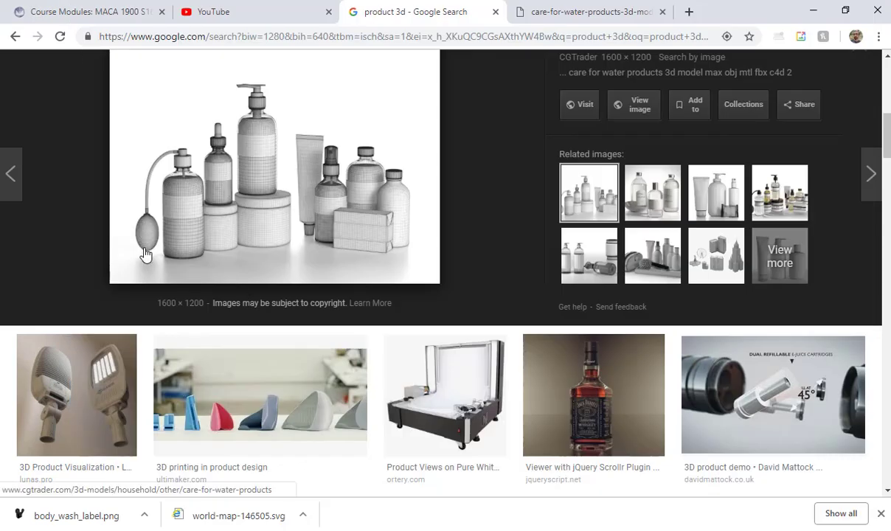
pyautogui.hotkey('alt', 'Tab')
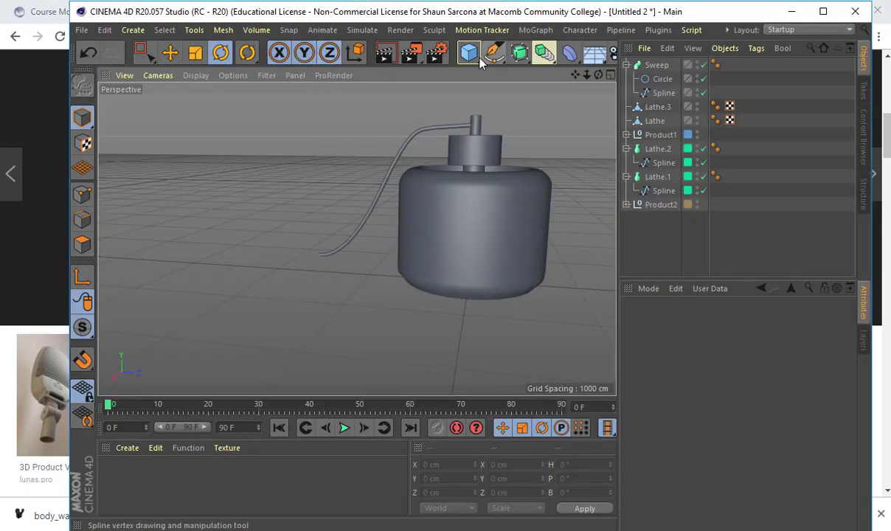
# Step: Add a Sphere, enlarge it to a radius of about 480 cm and move it to the tube's free end
pyautogui.moveTo(469, 52); pyautogui.dragTo(753, 104)
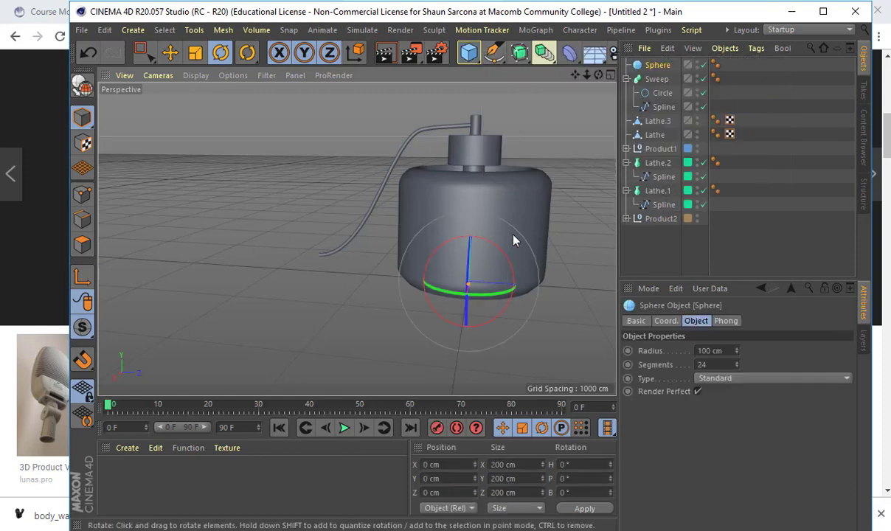
pyautogui.moveTo(515, 290); pyautogui.dragTo(352, 259)
pyautogui.moveTo(298, 274); pyautogui.dragTo(259, 267)
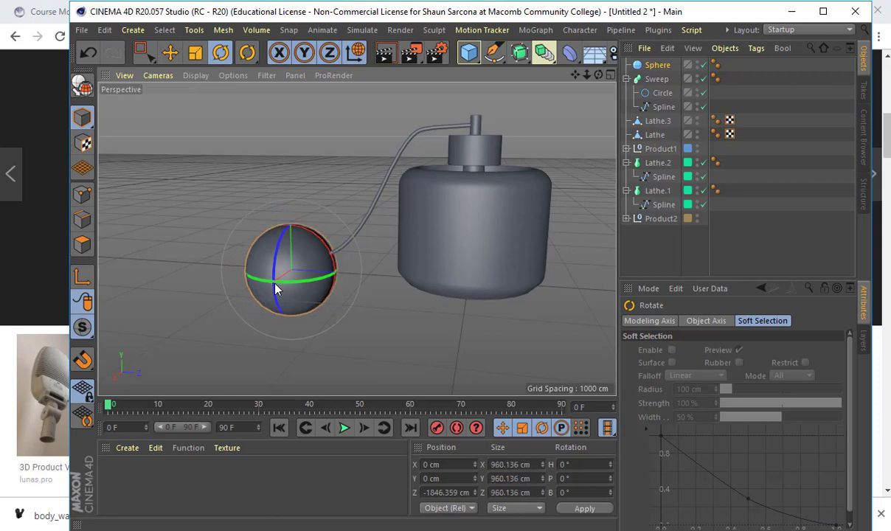
pyautogui.press('e')
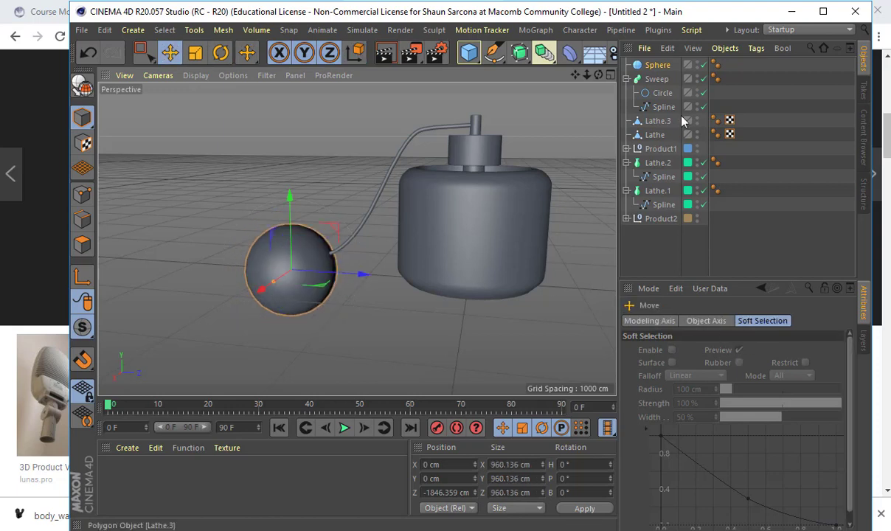
# Step: Show mesh lines on the shaded objects in the perspective view
pyautogui.click(656, 66)
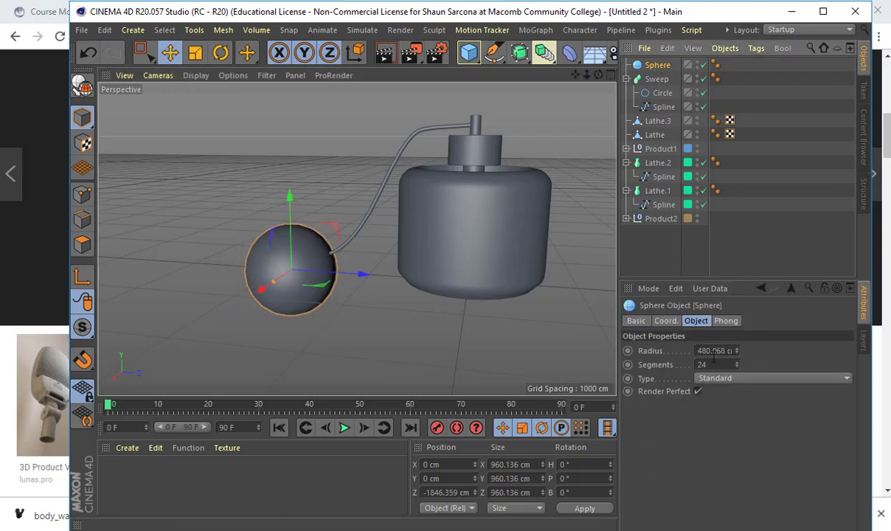
pyautogui.click(195, 75)
pyautogui.click(221, 107)
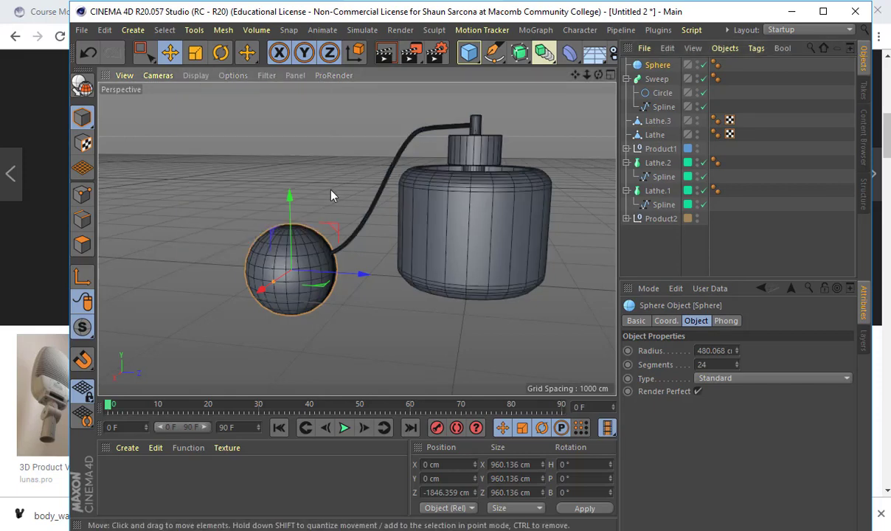
pyautogui.scroll(5, 298, 258)
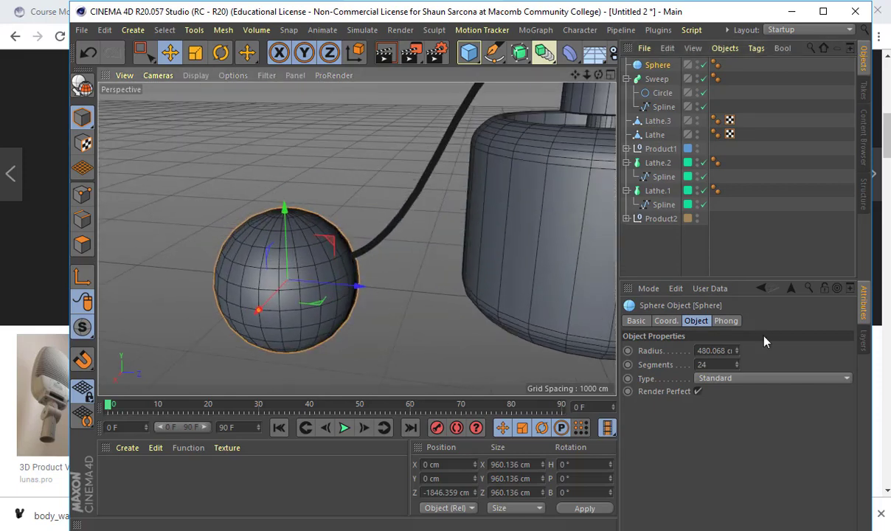
# Step: Try 6 and 8 segments on the sphere
pyautogui.doubleClick(714, 362)
pyautogui.write('6')
pyautogui.press('Return')
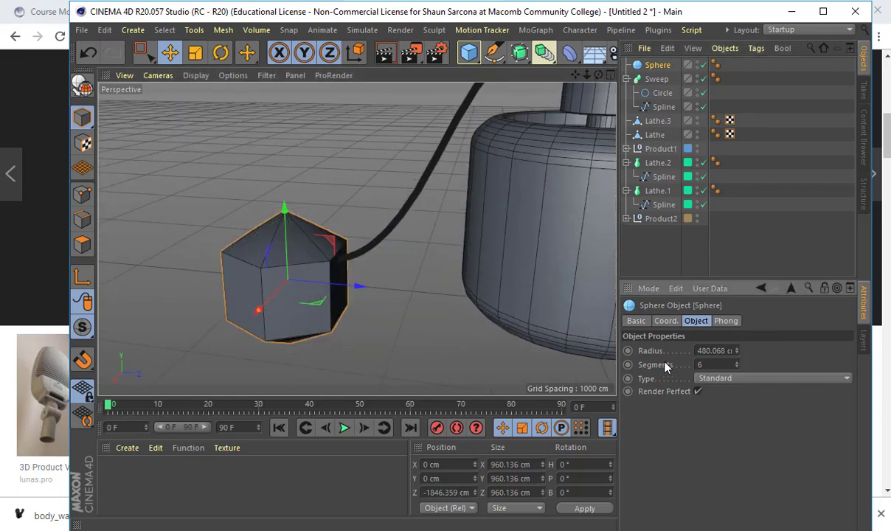
pyautogui.moveTo(707, 361); pyautogui.dragTo(650, 365)
pyautogui.write('8')
pyautogui.press('Return')
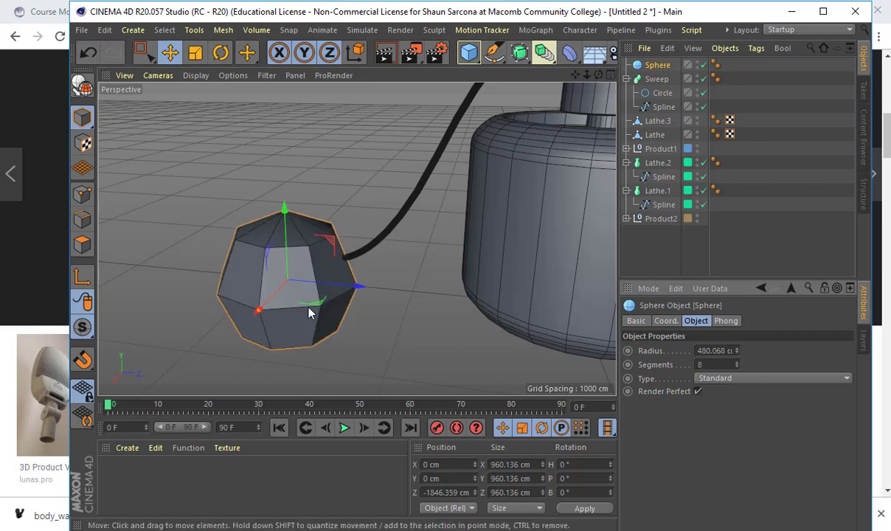
# Step: Set the sphere's segments to 9 and convert it to an editable polygon object
pyautogui.keyDown('alt'); pyautogui.moveTo(354, 258); pyautogui.dragTo(380, 224); pyautogui.keyUp('alt')
pyautogui.moveTo(706, 364); pyautogui.dragTo(680, 364)
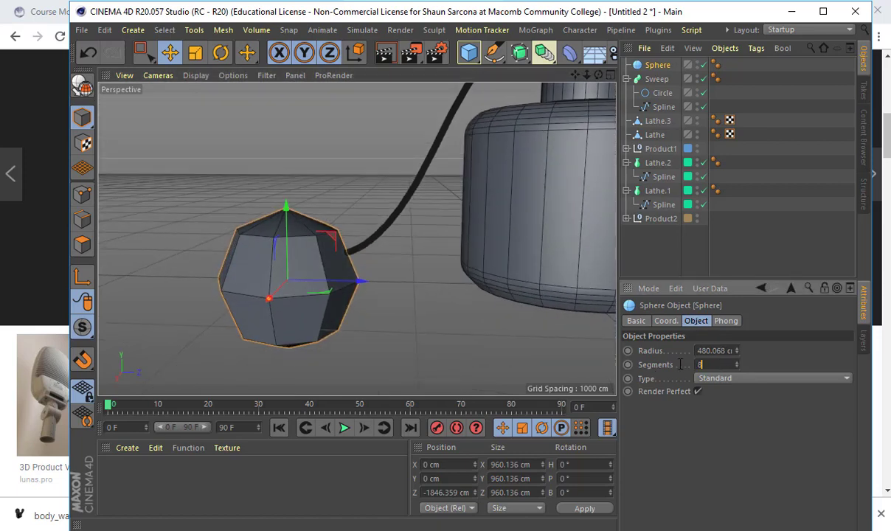
pyautogui.press('Return')
pyautogui.keyDown('alt'); pyautogui.moveTo(429, 338); pyautogui.dragTo(441, 317); pyautogui.keyUp('alt')
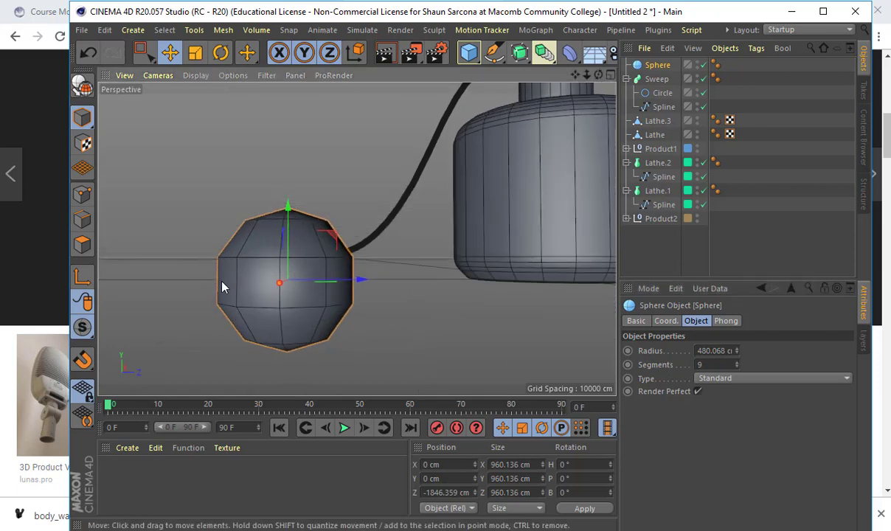
pyautogui.keyDown('alt'); pyautogui.moveTo(240, 266); pyautogui.dragTo(324, 292); pyautogui.keyUp('alt')
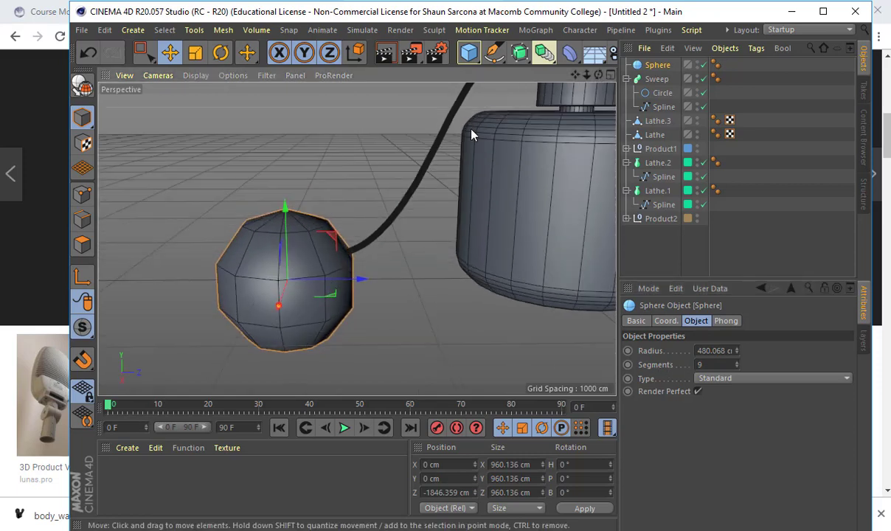
pyautogui.press('c')
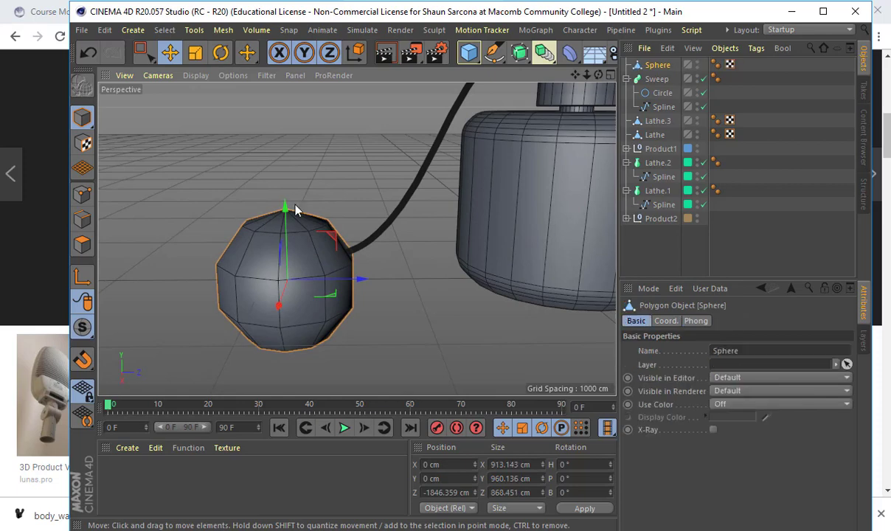
# Step: Rotate the sphere's pitch to -90° so its poles lie along the horizontal direction
pyautogui.press('e')
pyautogui.press('r')
pyautogui.moveTo(308, 245); pyautogui.dragTo(341, 307)
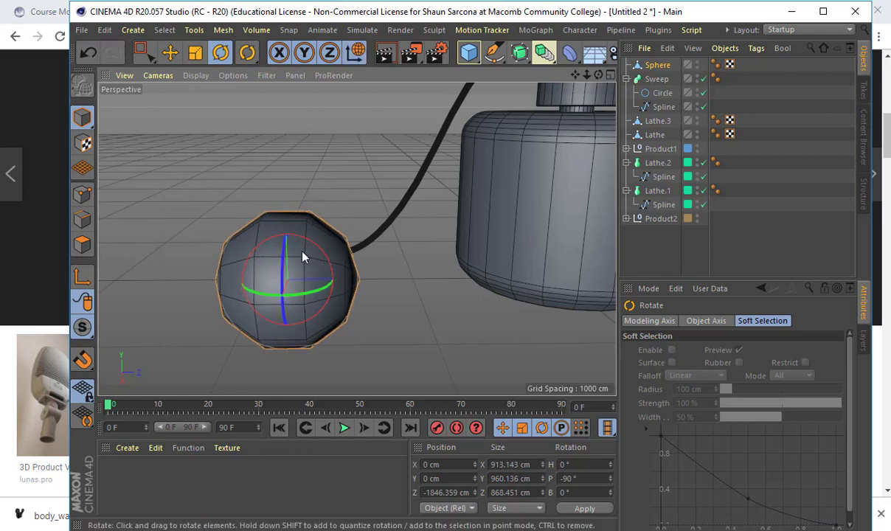
# Step: Shrink the sphere to about 678 × 712 × 644 cm and move it to about Y 337 cm, Z -2059 cm
pyautogui.press('e')
pyautogui.moveTo(293, 339); pyautogui.dragTo(296, 261)
pyautogui.moveTo(293, 304); pyautogui.dragTo(288, 292)
pyautogui.keyDown('alt'); pyautogui.moveTo(334, 265); pyautogui.dragTo(328, 218); pyautogui.keyUp('alt')
pyautogui.keyDown('alt'); pyautogui.moveTo(389, 195); pyautogui.dragTo(205, 209); pyautogui.keyUp('alt')
pyautogui.press('t')
pyautogui.press('e')
pyautogui.moveTo(258, 232); pyautogui.dragTo(258, 246)
pyautogui.keyDown('alt'); pyautogui.moveTo(260, 248); pyautogui.dragTo(260, 236); pyautogui.keyUp('alt')
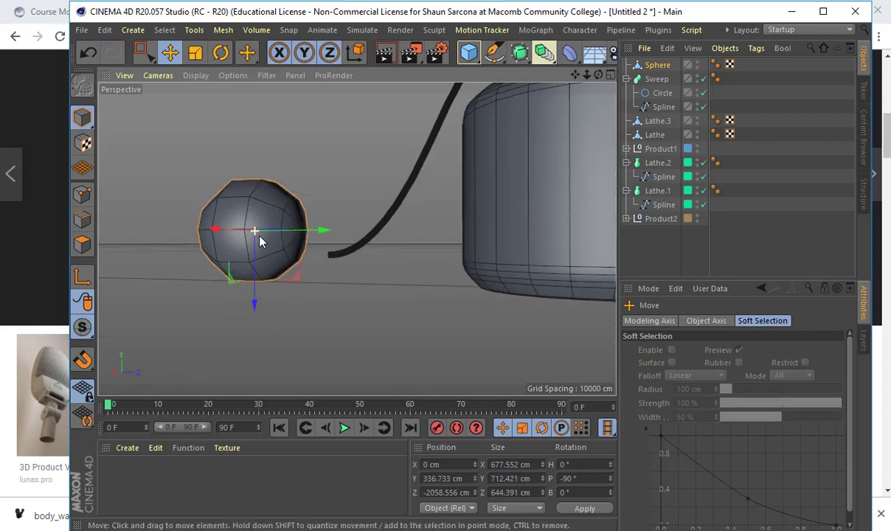
# Step: Stretch the sphere into a capsule about 1206 cm long by moving the points of each half outward
pyautogui.click(83, 195)
pyautogui.keyDown('alt'); pyautogui.moveTo(268, 173); pyautogui.dragTo(301, 179); pyautogui.keyUp('alt')
pyautogui.press('space')
pyautogui.moveTo(247, 159); pyautogui.dragTo(360, 306)
pyautogui.moveTo(354, 231); pyautogui.dragTo(372, 229)
pyautogui.moveTo(220, 241); pyautogui.dragTo(150, 318)
pyautogui.moveTo(287, 227); pyautogui.dragTo(259, 228)
pyautogui.keyDown('alt'); pyautogui.moveTo(259, 228); pyautogui.dragTo(398, 192); pyautogui.keyUp('alt')
# Step: Raise the tube spline's free end point to meet the centre of the capsule's end
pyautogui.click(660, 107)
pyautogui.keyDown('alt'); pyautogui.moveTo(356, 237); pyautogui.dragTo(242, 335); pyautogui.keyUp('alt')
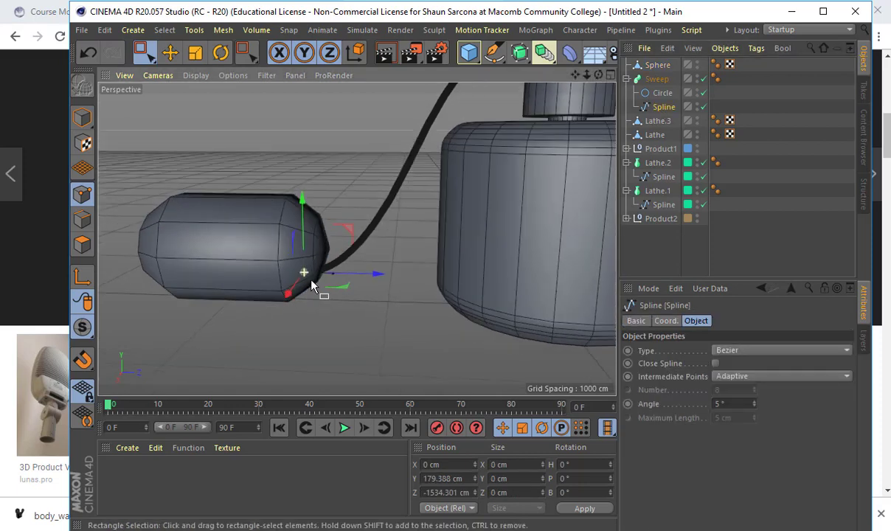
pyautogui.keyDown('alt'); pyautogui.moveTo(312, 293); pyautogui.dragTo(304, 244); pyautogui.keyUp('alt')
pyautogui.moveTo(303, 198); pyautogui.dragTo(301, 176)
pyautogui.moveTo(355, 207)
pyautogui.keyDown('alt'); pyautogui.mouseDown()
pyautogui.moveTo(377, 251)
pyautogui.moveTo(369, 217)
pyautogui.mouseUp(); pyautogui.keyUp('alt')
pyautogui.moveTo(308, 186); pyautogui.dragTo(308, 184)
pyautogui.keyDown('alt'); pyautogui.moveTo(343, 182); pyautogui.dragTo(388, 245); pyautogui.keyUp('alt')
# Step: Try a Subdivision Surface on the capsule, compare it with the atomizer bulb in the browser's reference image, and undo it
pyautogui.click(82, 118)
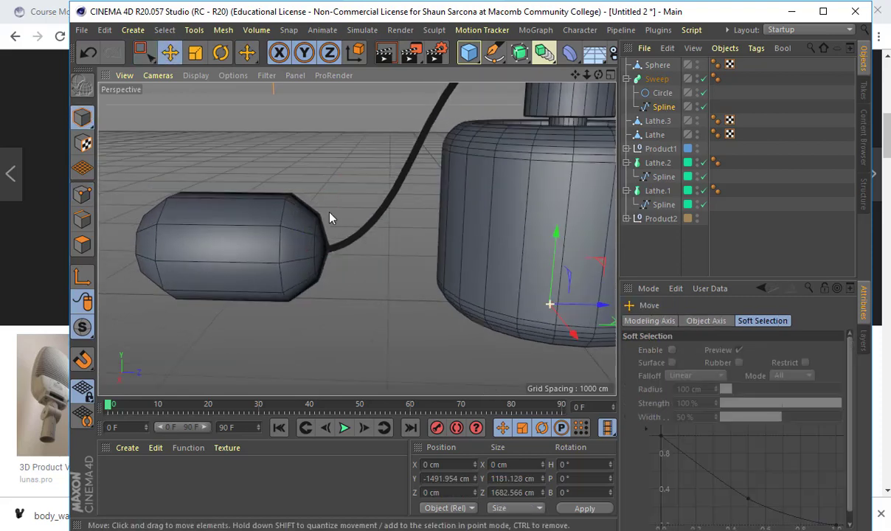
pyautogui.keyDown('alt'); pyautogui.moveTo(312, 218); pyautogui.dragTo(339, 214); pyautogui.keyUp('alt')
pyautogui.click(657, 64)
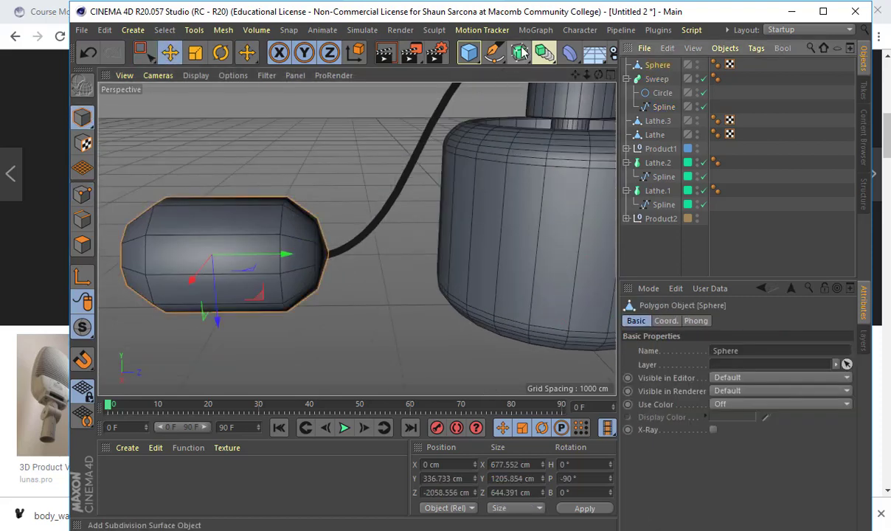
pyautogui.click(520, 51)
pyautogui.hotkey('alt', 'Tab')
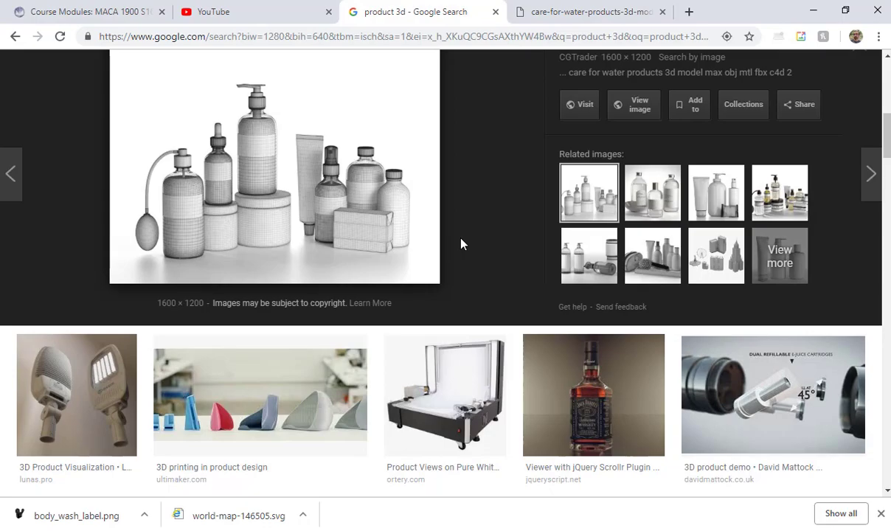
pyautogui.hotkey('alt', 'Tab')
pyautogui.hotkey('alt', 'Tab')
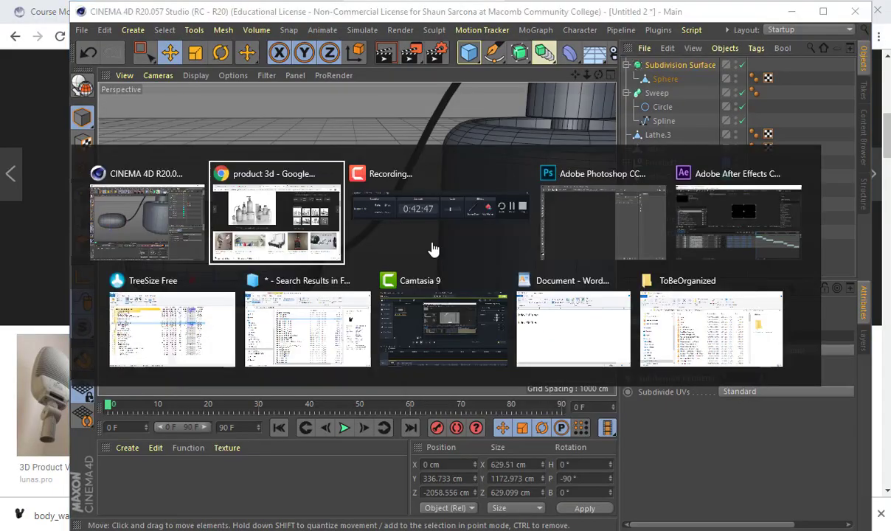
pyautogui.hotkey('alt', 'Tab')
pyautogui.hotkey('ctrl', 'z')
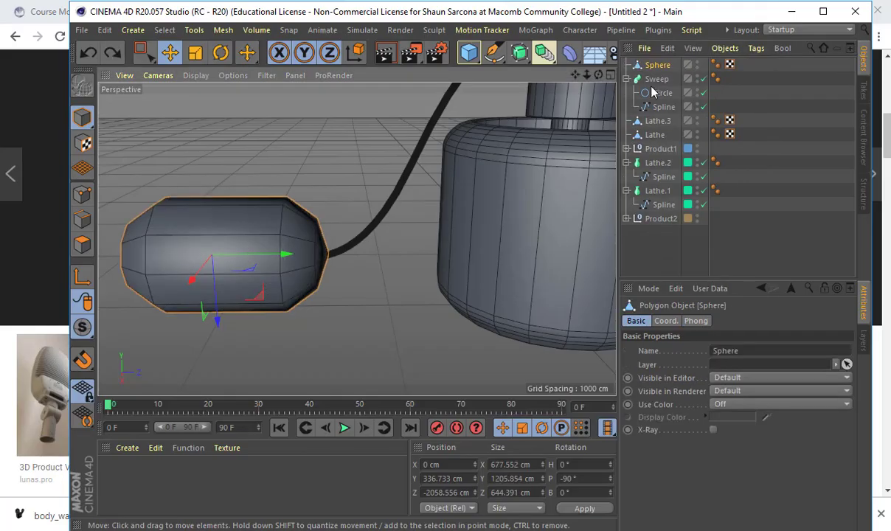
# Step: Cut an edge loop around the middle of the capsule and scale the new loop outward to bulge the bulb
pyautogui.press('k')
pyautogui.press('k')
pyautogui.press('l')
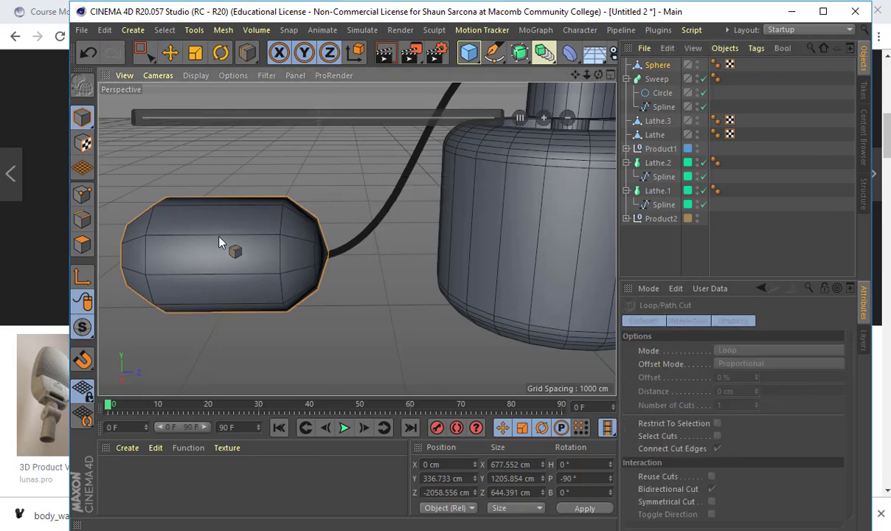
pyautogui.click(82, 214)
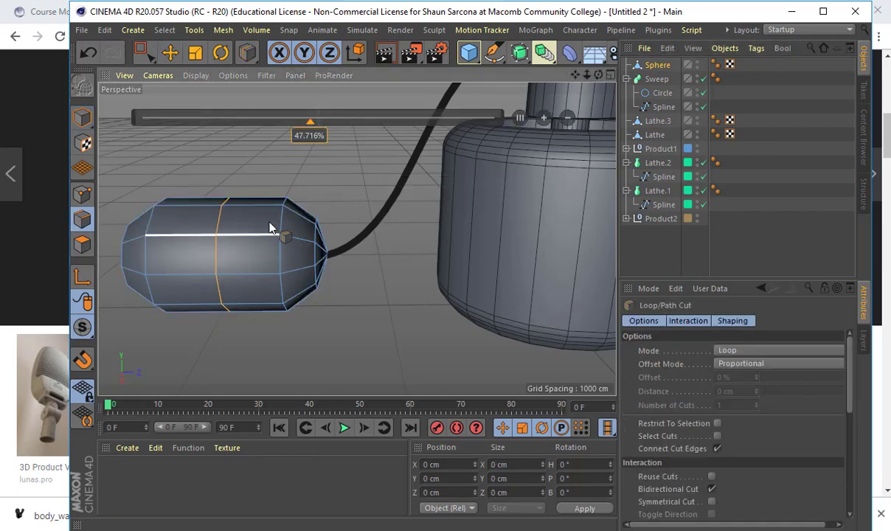
pyautogui.click(224, 214)
pyautogui.press('t')
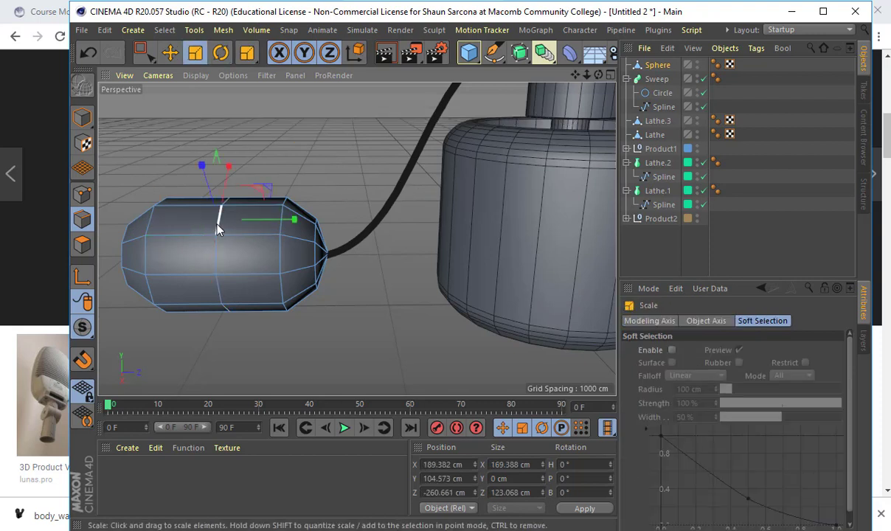
pyautogui.moveTo(236, 223); pyautogui.dragTo(354, 206)
# Step: Smooth the bulb by placing the Sphere inside a Subdivision Surface
pyautogui.keyDown('alt'); pyautogui.click(519, 52); pyautogui.keyUp('alt')
pyautogui.keyDown('alt'); pyautogui.moveTo(417, 243); pyautogui.dragTo(382, 269); pyautogui.keyUp('alt')
pyautogui.keyDown('alt'); pyautogui.moveTo(439, 212); pyautogui.dragTo(609, 132); pyautogui.keyUp('alt')
# Step: Rotate the tangents of the tube spline's upper bend point and lower the point to about Y 1403 cm
pyautogui.click(659, 120)
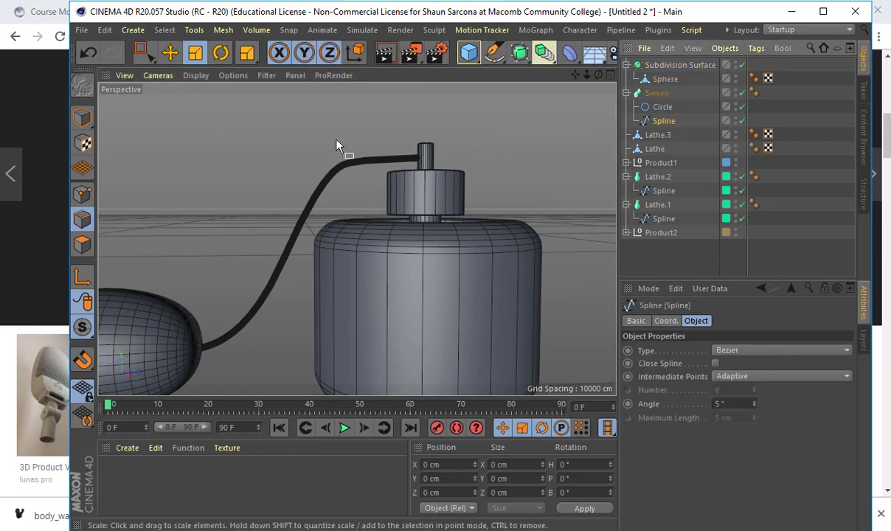
pyautogui.press('0')
pyautogui.moveTo(315, 133); pyautogui.dragTo(356, 198)
pyautogui.click(666, 122)
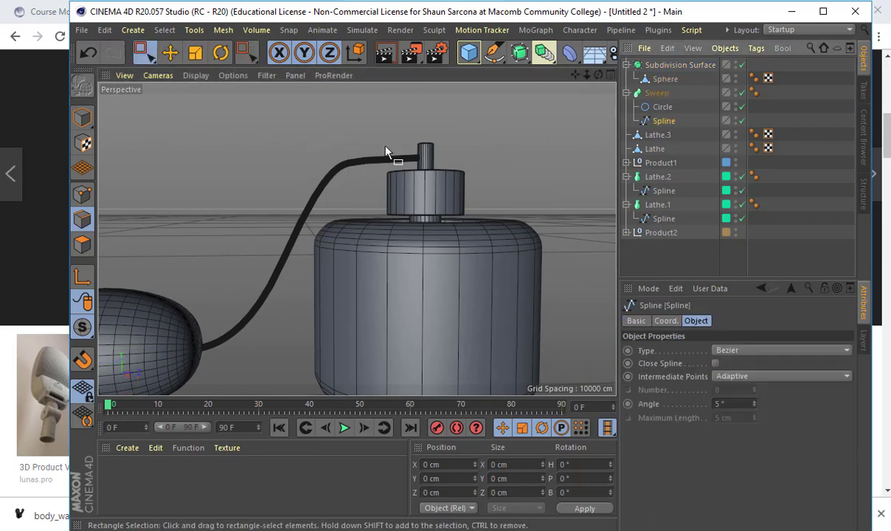
pyautogui.click(82, 194)
pyautogui.moveTo(298, 141); pyautogui.dragTo(323, 188)
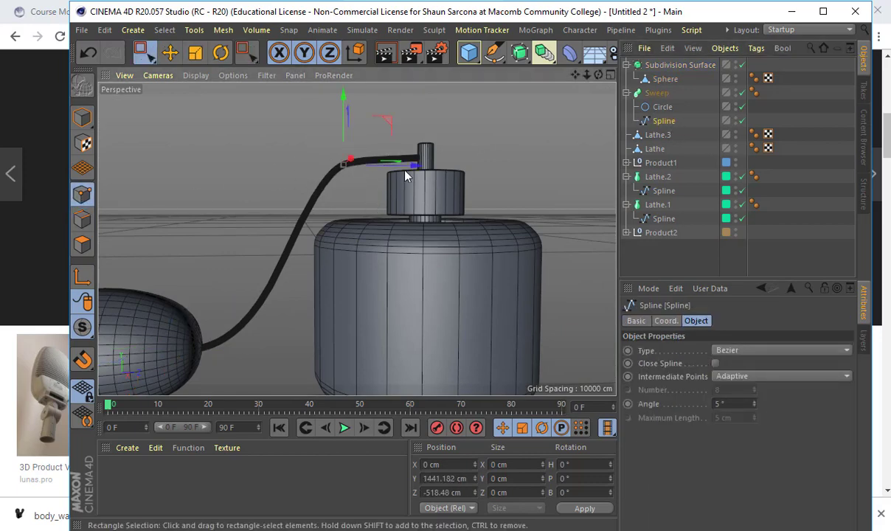
pyautogui.press('r')
pyautogui.moveTo(381, 139); pyautogui.dragTo(366, 131)
pyautogui.press('e')
pyautogui.moveTo(343, 100); pyautogui.dragTo(343, 114)
# Step: Raise the tube Sweep's Isoparm Subdivision to about 15
pyautogui.keyDown('alt'); pyautogui.moveTo(393, 161); pyautogui.dragTo(393, 190); pyautogui.keyUp('alt')
pyautogui.keyDown('alt'); pyautogui.moveTo(393, 162); pyautogui.dragTo(486, 193, button='right'); pyautogui.keyUp('alt')
pyautogui.keyDown('alt'); pyautogui.moveTo(393, 156); pyautogui.dragTo(364, 151); pyautogui.keyUp('alt')
pyautogui.press('0')
pyautogui.click(82, 118)
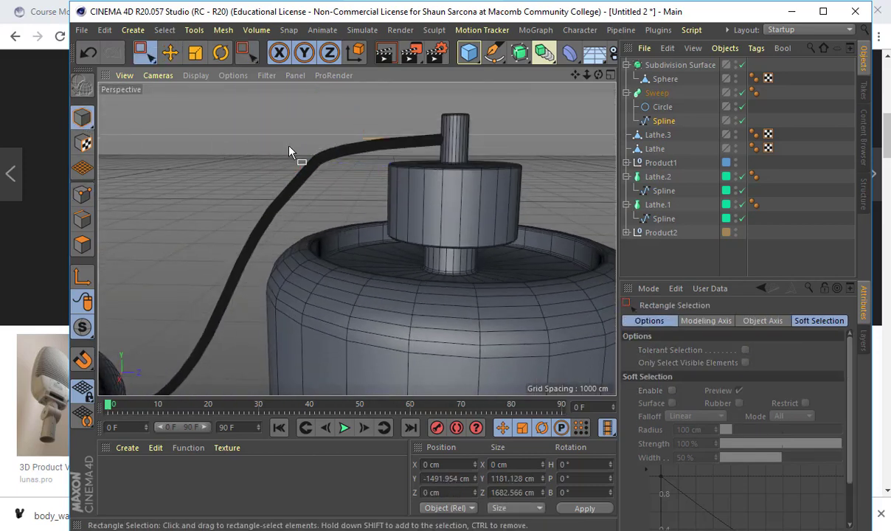
pyautogui.keyDown('alt'); pyautogui.moveTo(272, 149); pyautogui.dragTo(450, 155); pyautogui.keyUp('alt')
pyautogui.click(657, 93)
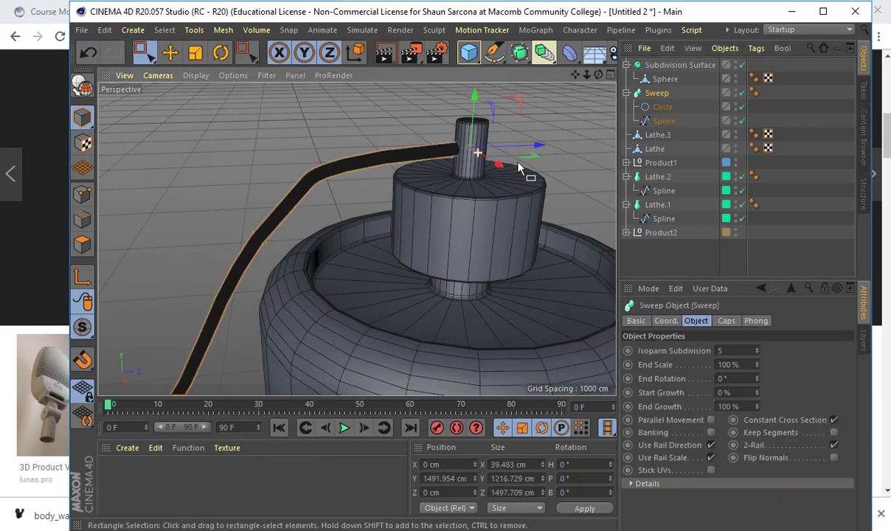
pyautogui.scroll(3, 586, 169)
pyautogui.keyDown('alt'); pyautogui.moveTo(587, 169); pyautogui.dragTo(432, 205); pyautogui.keyUp('alt')
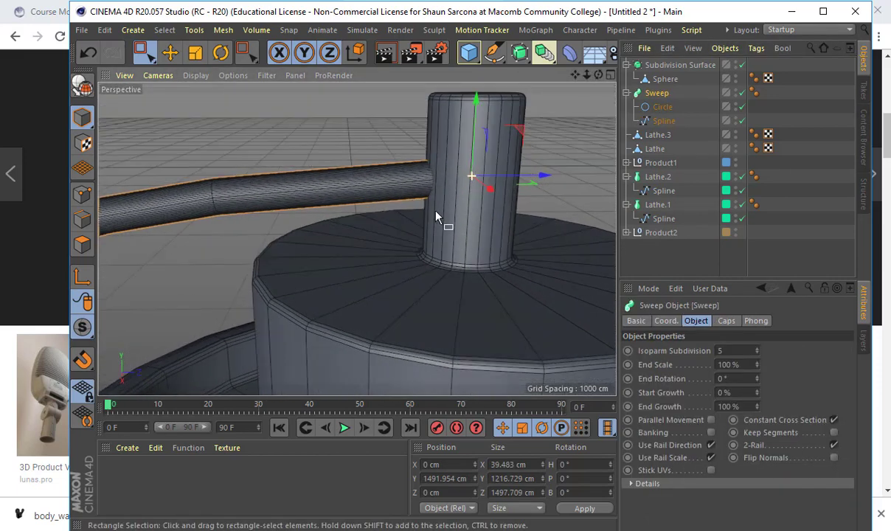
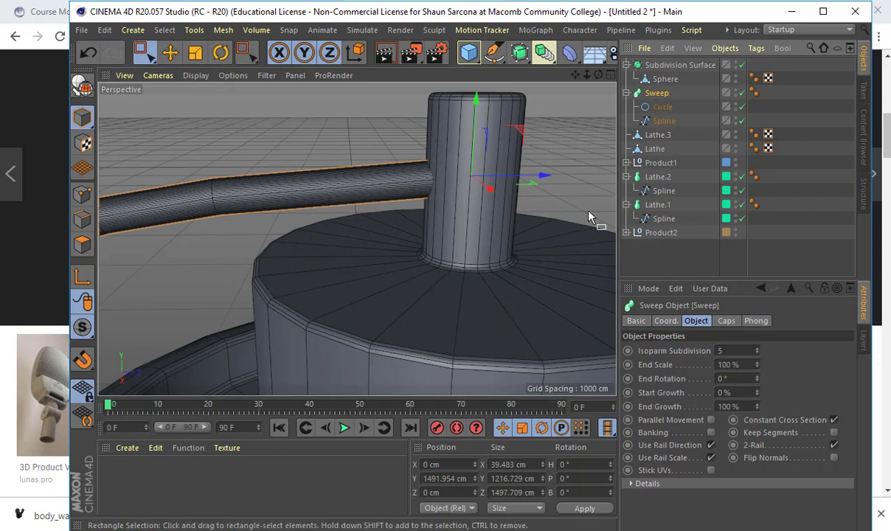
pyautogui.click(756, 353)
pyautogui.moveTo(756, 349); pyautogui.dragTo(756, 349)
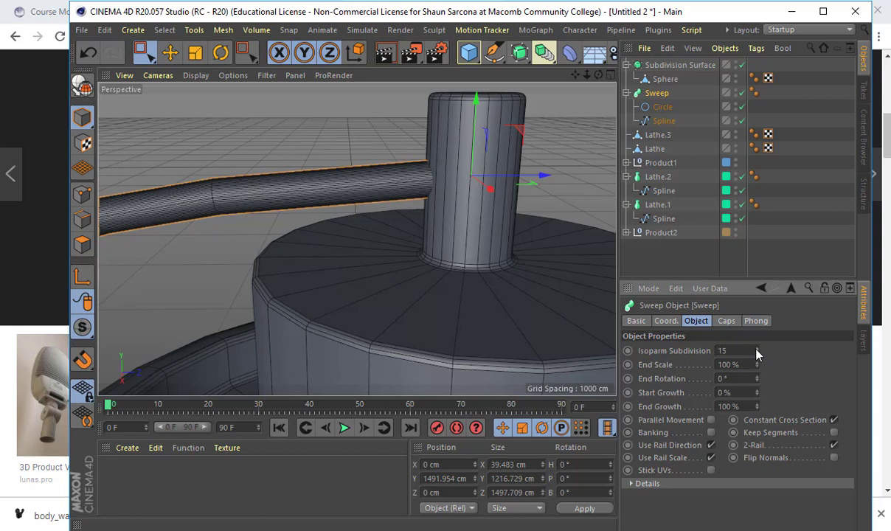
pyautogui.click(756, 356)
# Step: Set the intermediate point Angle of the tube's path spline to 2°
pyautogui.click(663, 122)
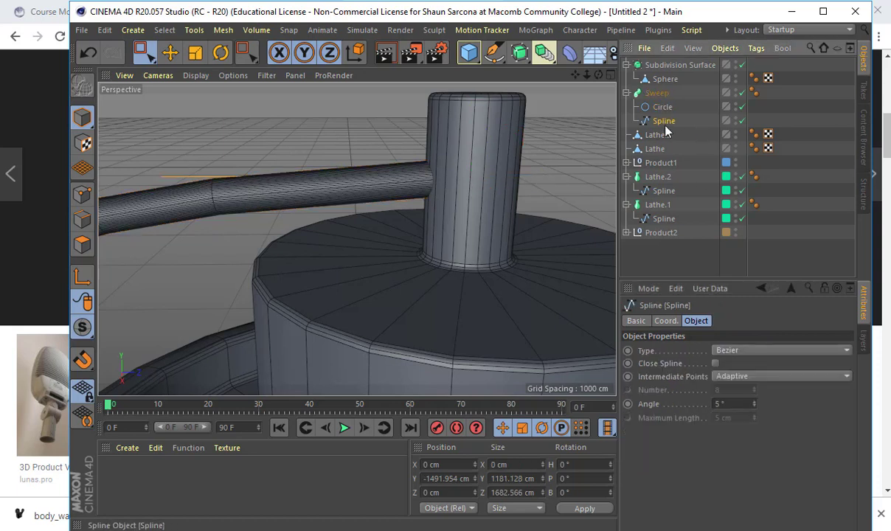
pyautogui.moveTo(755, 405); pyautogui.dragTo(753, 404)
pyautogui.click(755, 401)
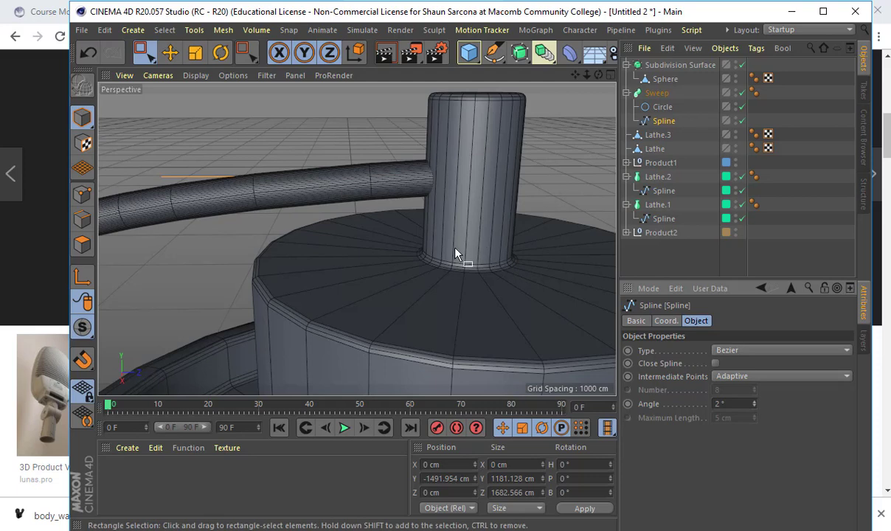
# Step: Move the tube spline's upper bend point to about Y 1339 cm, Z -570 cm and rotate its tangents
pyautogui.scroll(-5, 348, 254)
pyautogui.keyDown('alt'); pyautogui.moveTo(386, 251); pyautogui.dragTo(389, 213); pyautogui.keyUp('alt')
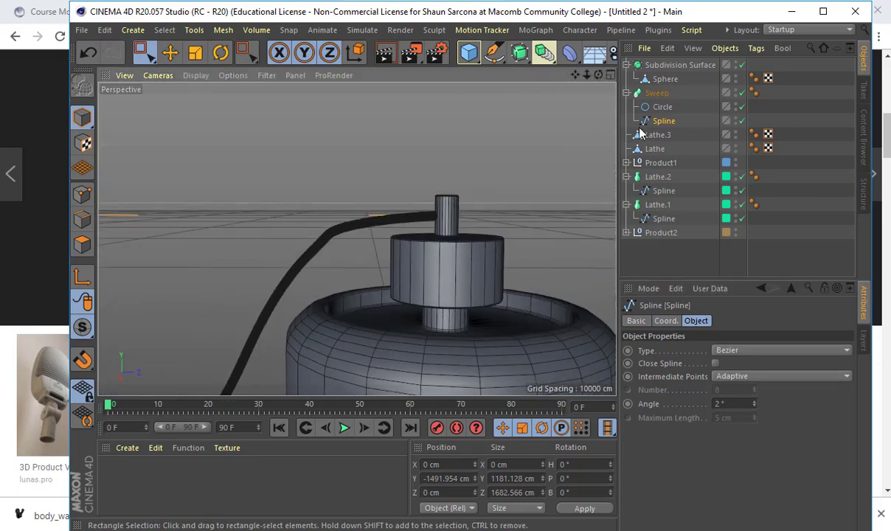
pyautogui.click(78, 199)
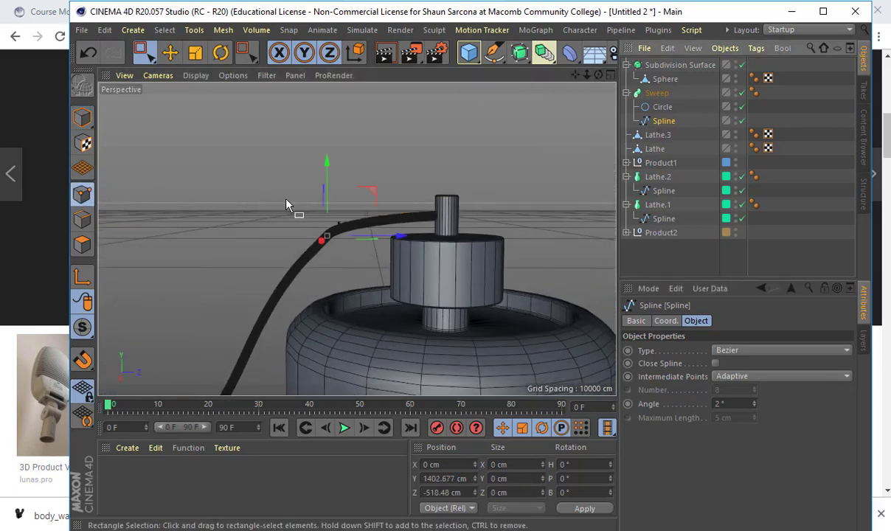
pyautogui.press('e')
pyautogui.moveTo(330, 241); pyautogui.dragTo(332, 211)
pyautogui.hotkey('ctrl', 'z')
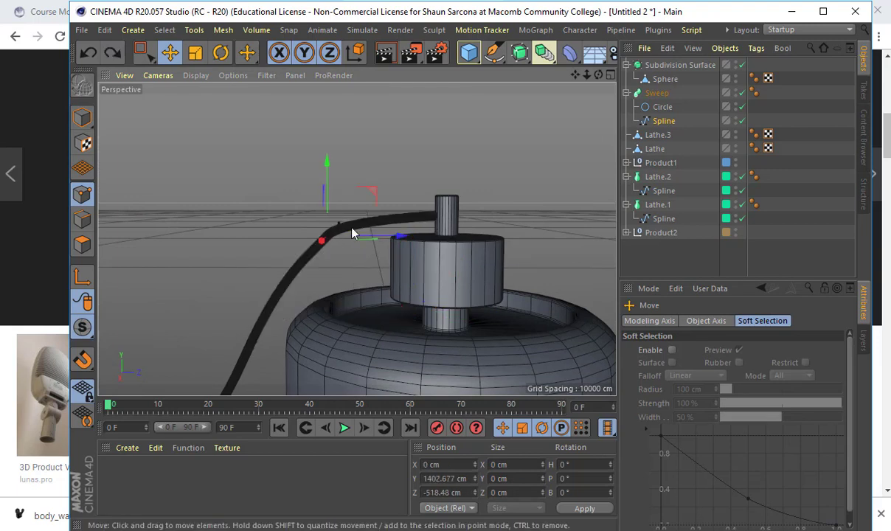
pyautogui.moveTo(389, 236); pyautogui.dragTo(324, 194)
pyautogui.press('w')
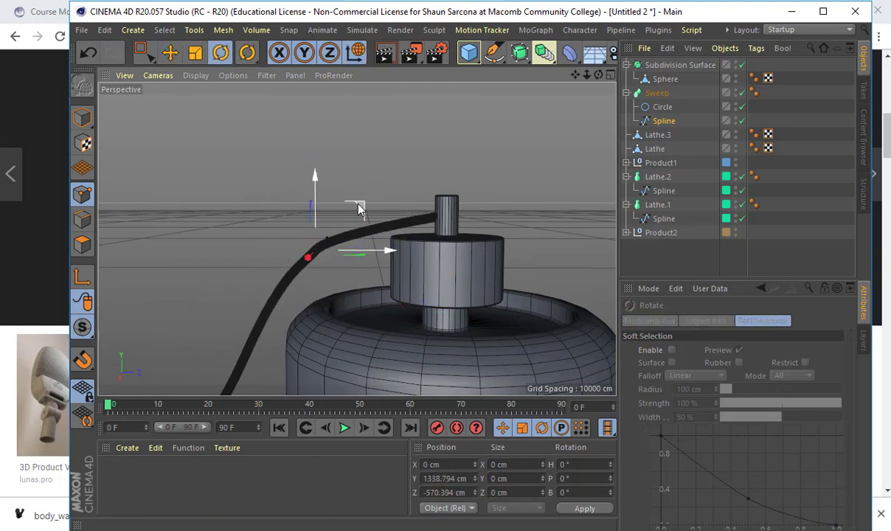
pyautogui.press('r')
pyautogui.moveTo(356, 225); pyautogui.dragTo(354, 229)
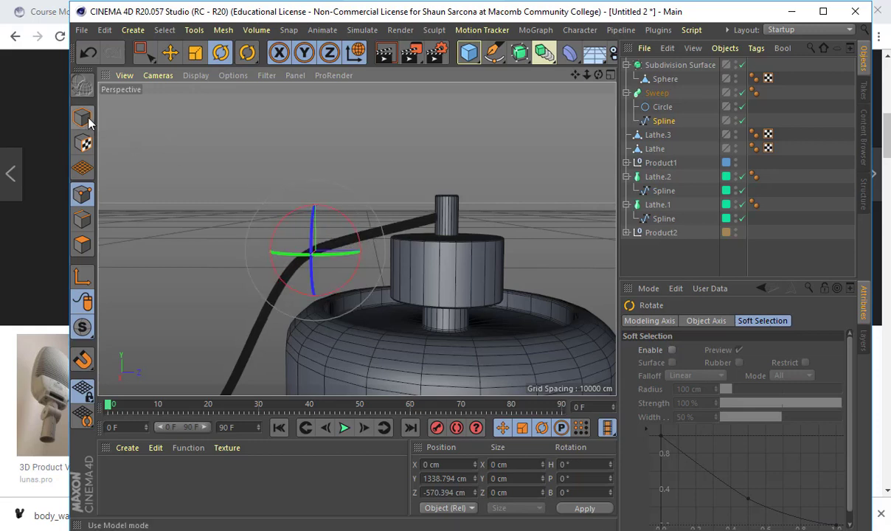
# Step: Disable the tube's Sweep and delete its path spline while working in the Right view
pyautogui.click(742, 92)
pyautogui.middleClick(476, 168)
pyautogui.middleClick(302, 292)
pyautogui.keyDown('alt'); pyautogui.moveTo(342, 223); pyautogui.dragTo(387, 171, button='right'); pyautogui.keyUp('alt')
pyautogui.keyDown('alt'); pyautogui.moveTo(408, 103); pyautogui.dragTo(359, 276, button='middle'); pyautogui.keyUp('alt')
pyautogui.click(367, 227)
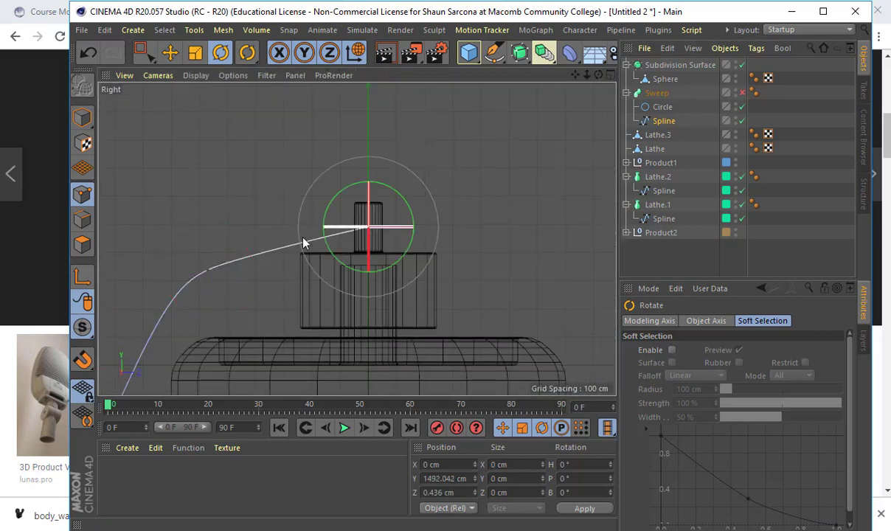
pyautogui.press('e')
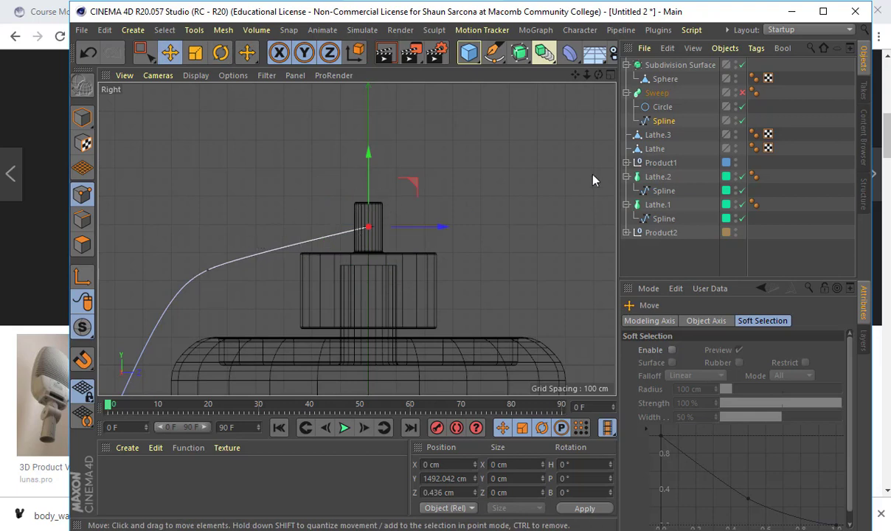
pyautogui.click(649, 120)
pyautogui.press('Delete')
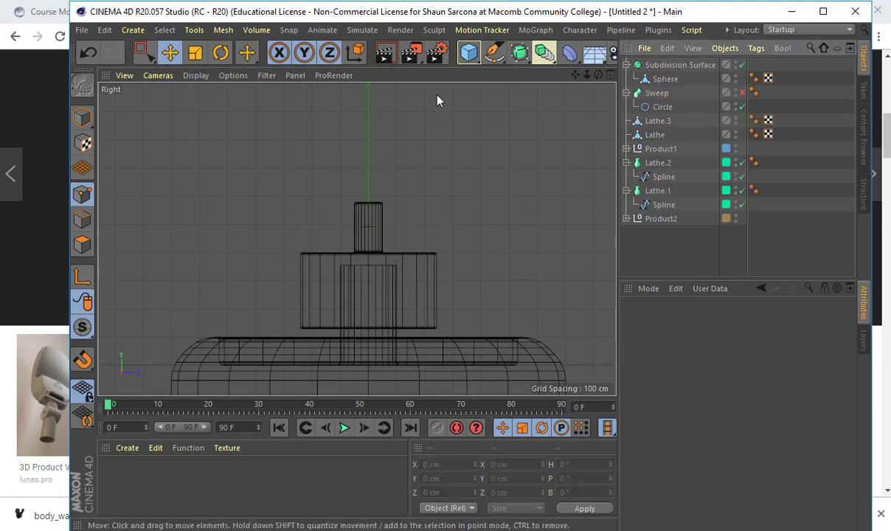
# Step: Start a new Bezier spline at the side of the spray nozzle with a short horizontal segment leading toward the bulb
pyautogui.click(494, 52)
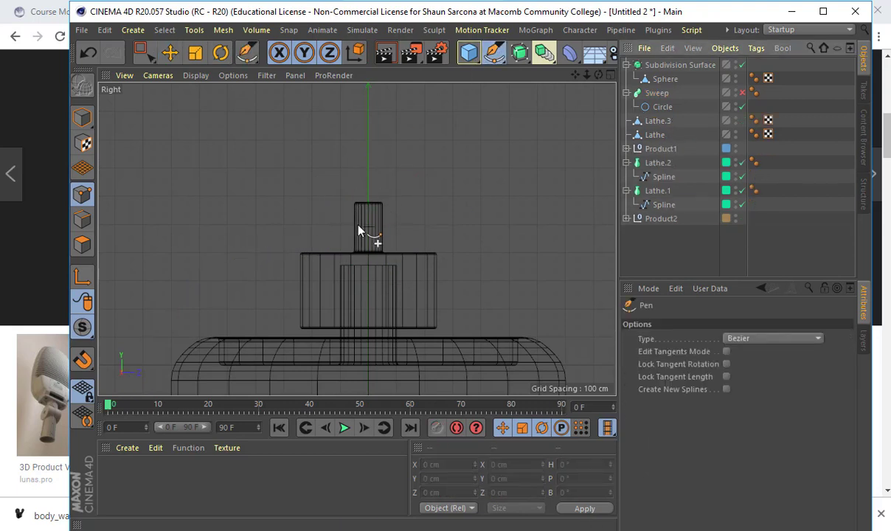
pyautogui.click(358, 224)
pyautogui.click(307, 225)
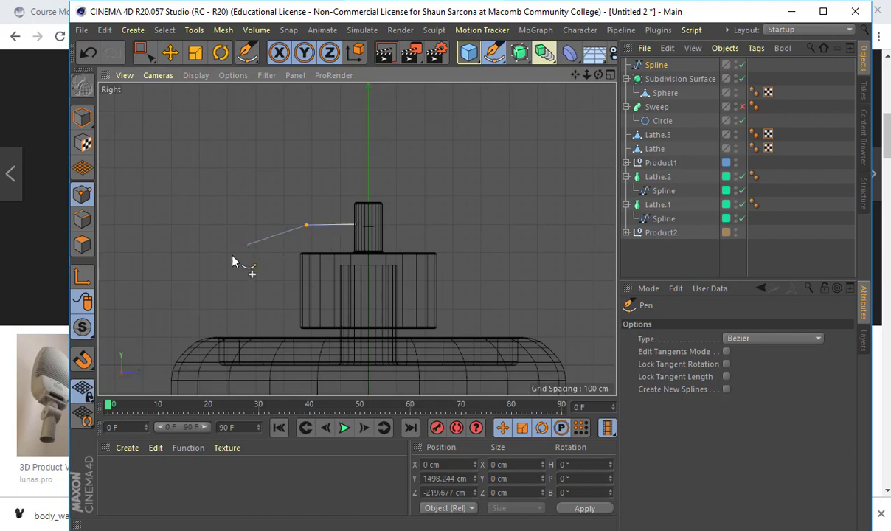
pyautogui.keyDown('alt'); pyautogui.moveTo(270, 242); pyautogui.dragTo(350, 221, button='middle'); pyautogui.keyUp('alt')
pyautogui.hotkey('ctrl', 'z')
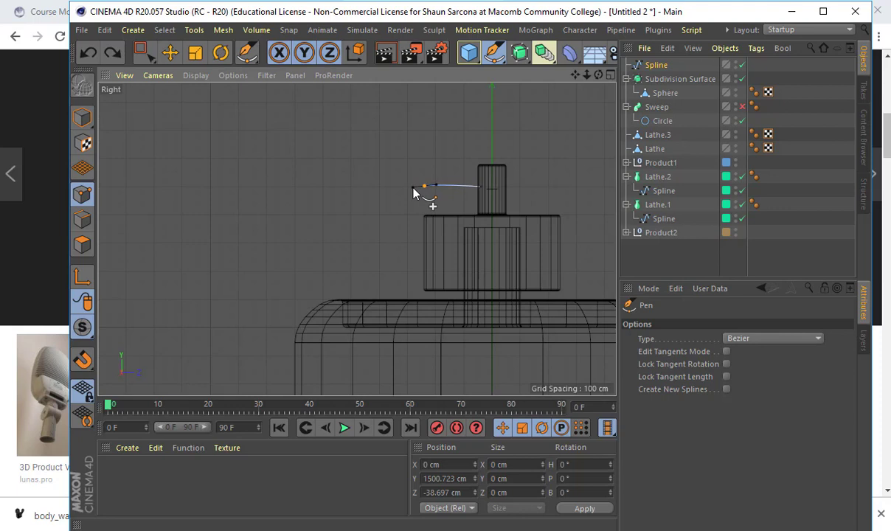
pyautogui.hotkey('ctrl', 'z')
pyautogui.moveTo(422, 189); pyautogui.dragTo(417, 189)
pyautogui.click(418, 193)
# Step: Continue the spline in an S-curve down to the bulb, ending inside its tip at about Y 338 cm, Z -1511 cm
pyautogui.moveTo(249, 301); pyautogui.dragTo(196, 379)
pyautogui.keyDown('alt'); pyautogui.moveTo(300, 321); pyautogui.dragTo(465, 188, button='middle'); pyautogui.keyUp('alt')
pyautogui.keyDown('alt'); pyautogui.moveTo(376, 371); pyautogui.dragTo(384, 315, button='middle'); pyautogui.keyUp('alt')
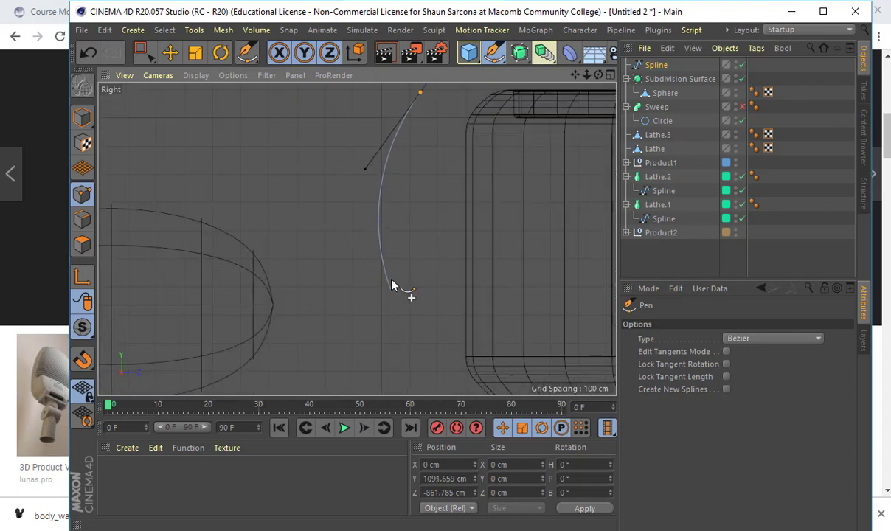
pyautogui.moveTo(384, 284); pyautogui.dragTo(351, 325)
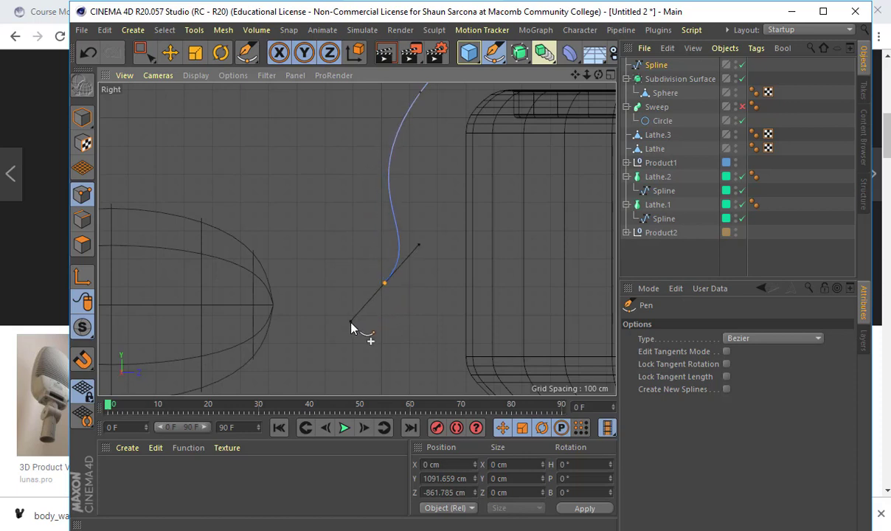
pyautogui.moveTo(285, 305); pyautogui.dragTo(243, 308)
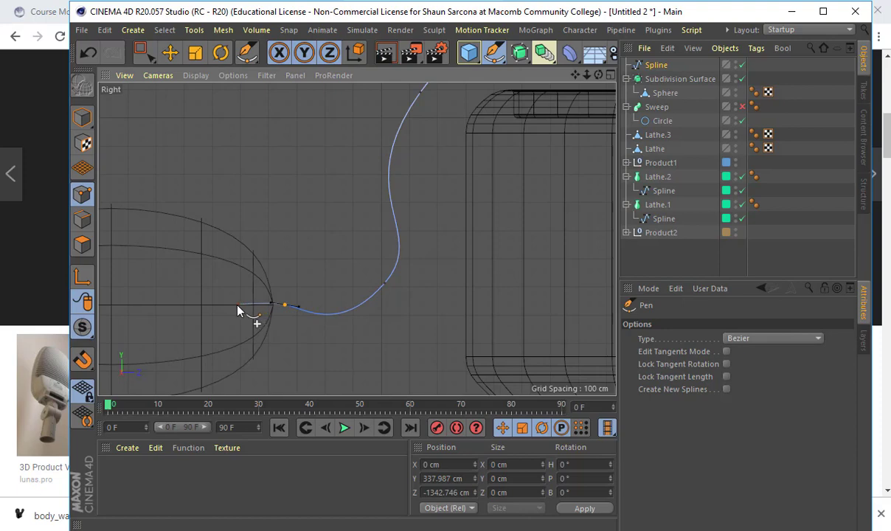
pyautogui.press('e')
pyautogui.scroll(-2, 379, 198)
pyautogui.keyDown('alt'); pyautogui.moveTo(379, 193); pyautogui.dragTo(351, 231, button='middle'); pyautogui.keyUp('alt')
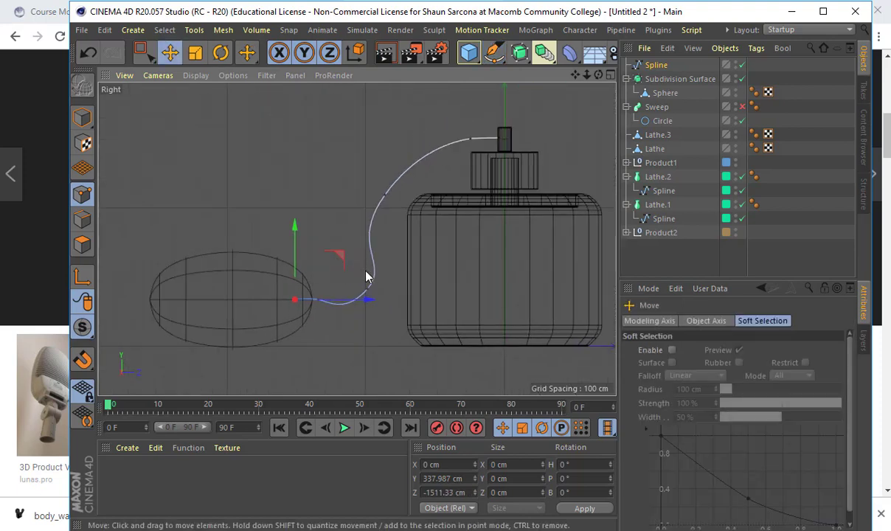
# Step: Place the new spline under the Circle inside the Sweep and re-enable the Sweep in the Perspective view
pyautogui.moveTo(656, 65); pyautogui.dragTo(659, 126)
pyautogui.middleClick(451, 174)
pyautogui.middleClick(352, 171)
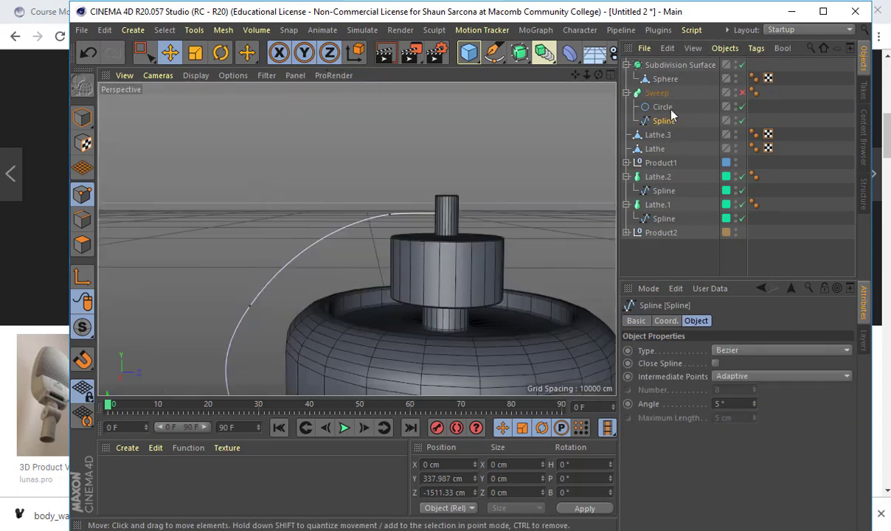
pyautogui.click(743, 93)
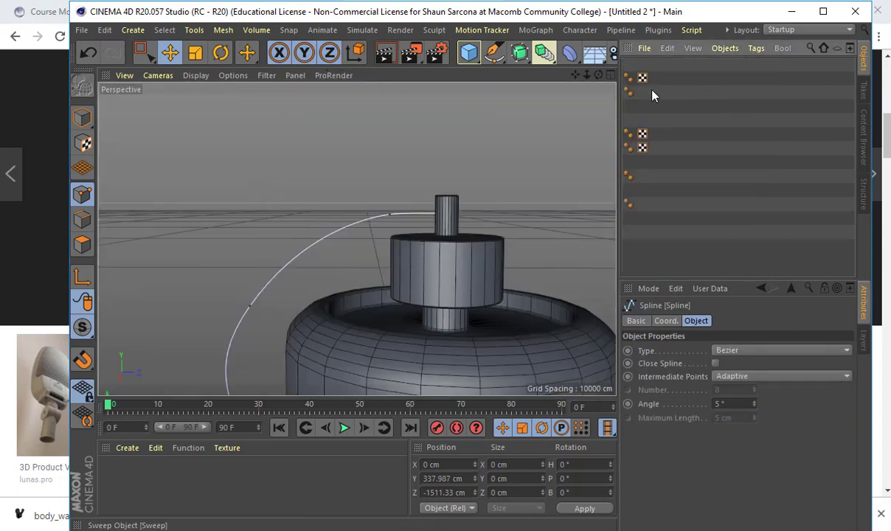
pyautogui.click(628, 91)
pyautogui.moveTo(619, 100)
pyautogui.mouseDown()
pyautogui.moveTo(635, 107)
pyautogui.moveTo(607, 106)
pyautogui.mouseUp()
pyautogui.click(623, 111)
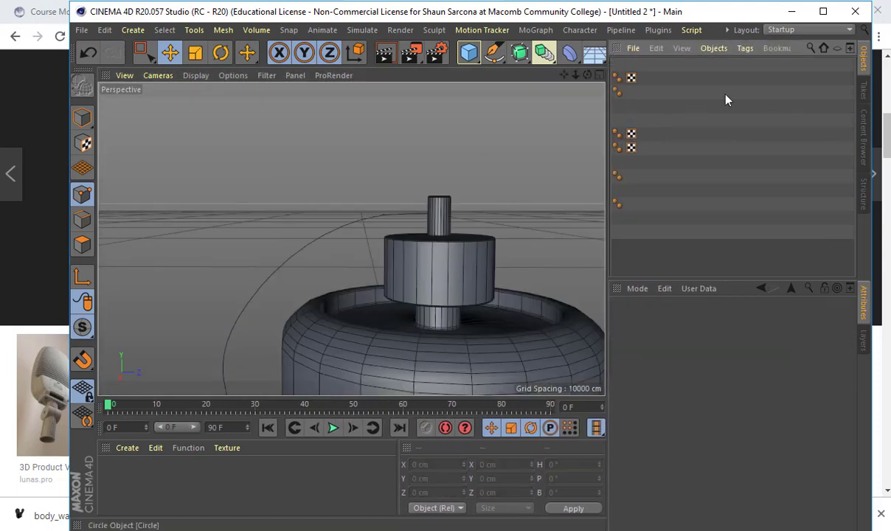
pyautogui.click(709, 49)
pyautogui.click(709, 48)
pyautogui.click(706, 49)
pyautogui.click(713, 48)
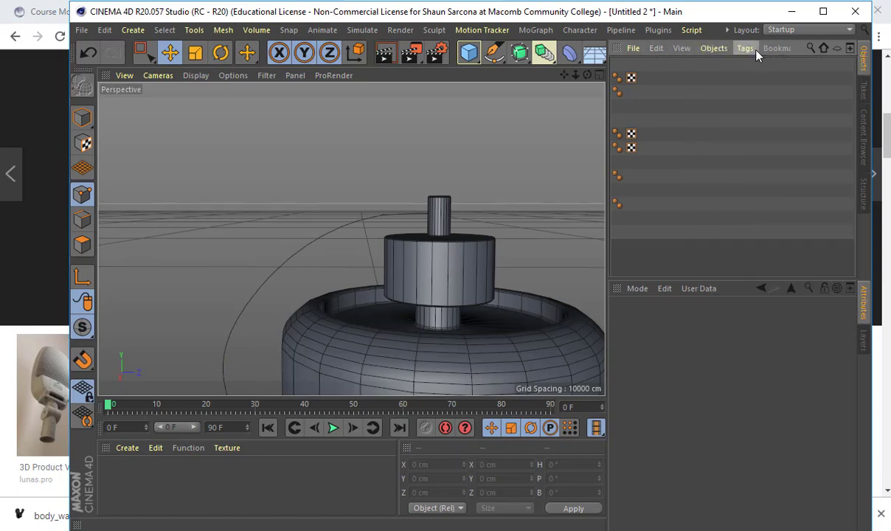
pyautogui.click(636, 100)
pyautogui.click(616, 48)
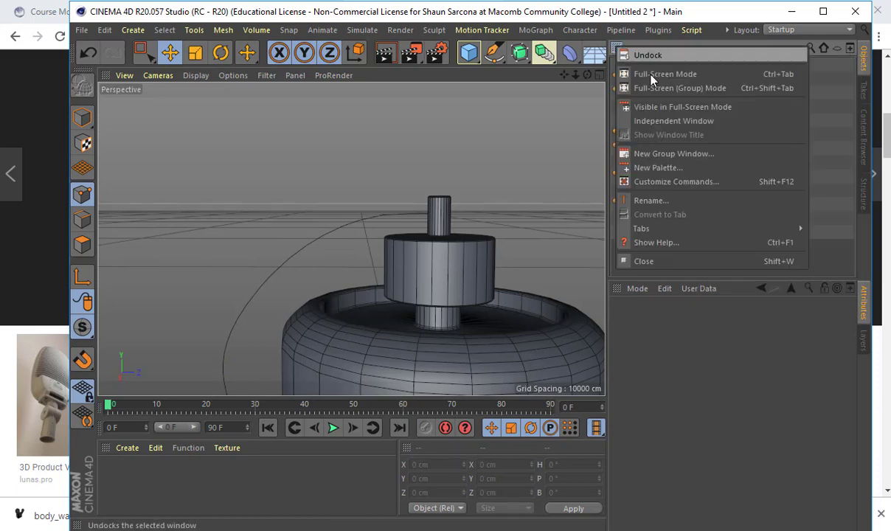
# Step: Switch the interface layout to Standard and widen the name column of the object list
pyautogui.click(804, 29)
pyautogui.click(804, 29)
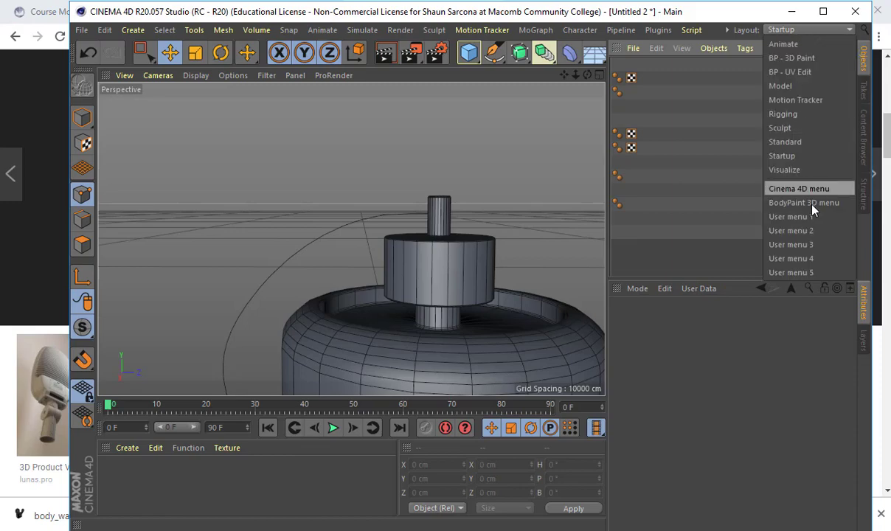
pyautogui.click(805, 145)
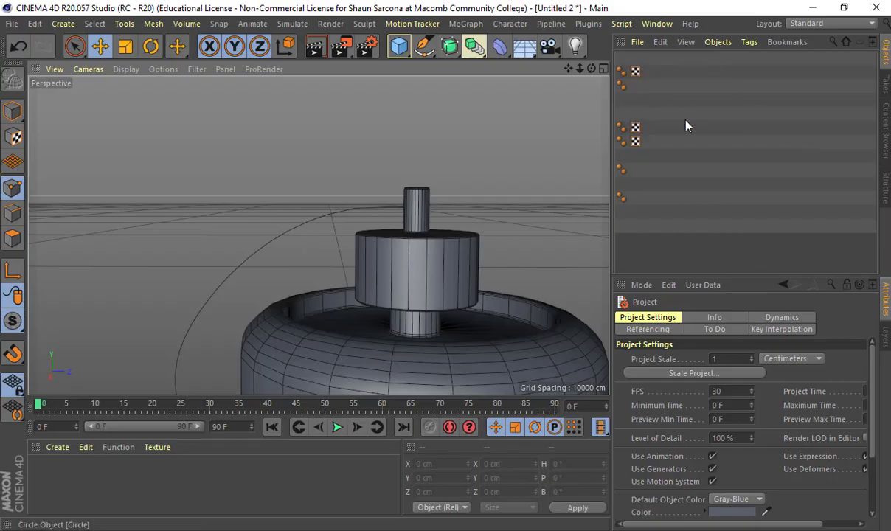
pyautogui.press('F5')
pyautogui.press('F1')
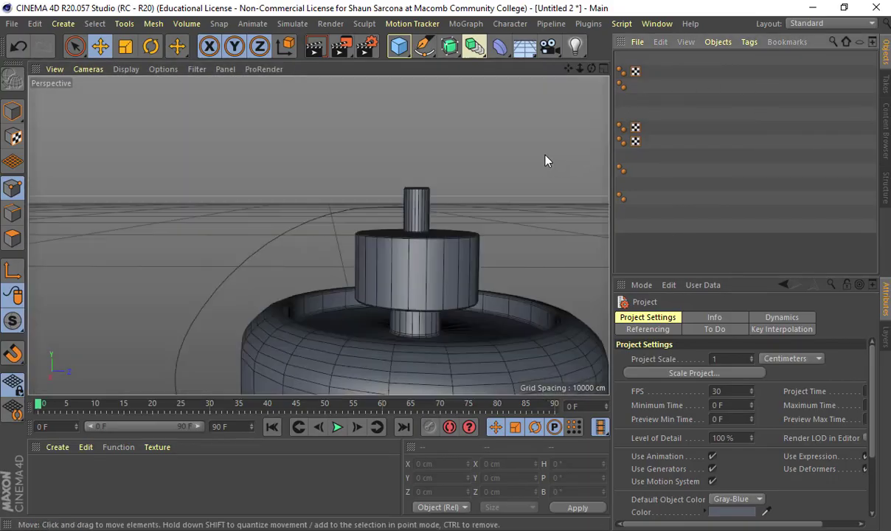
pyautogui.moveTo(616, 96); pyautogui.dragTo(754, 103)
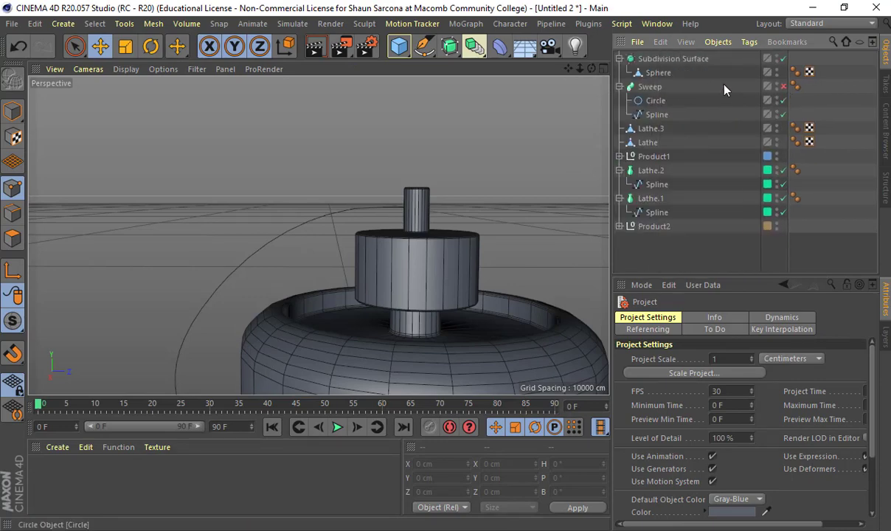
# Step: Enable the tube's Sweep and inspect the pinched bends between the nozzle and the bulb
pyautogui.click(783, 86)
pyautogui.scroll(-3, 493, 188)
pyautogui.keyDown('alt'); pyautogui.moveTo(461, 213); pyautogui.dragTo(426, 185); pyautogui.keyUp('alt')
pyautogui.keyDown('alt'); pyautogui.moveTo(376, 258); pyautogui.dragTo(447, 171, button='middle'); pyautogui.keyUp('alt')
pyautogui.keyDown('alt'); pyautogui.moveTo(447, 171); pyautogui.dragTo(442, 205, button='right'); pyautogui.keyUp('alt')
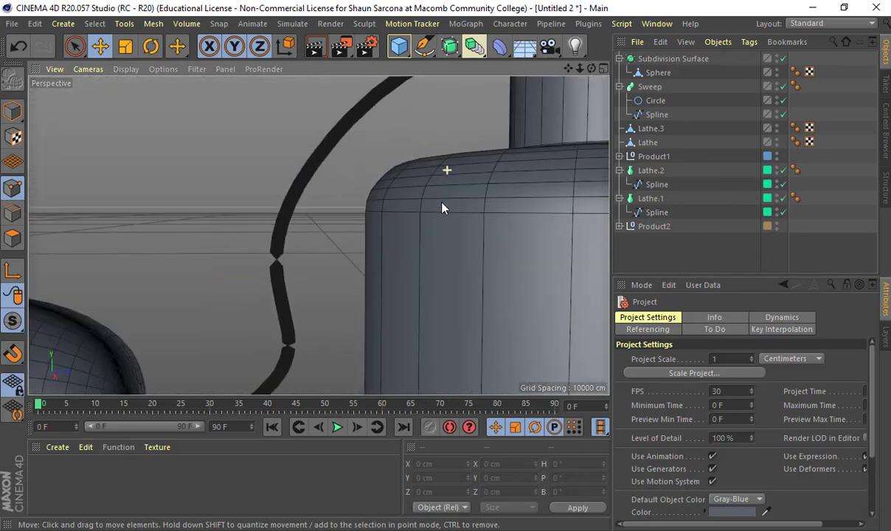
# Step: In the Right view, reshape the tube spline's lower bend by adjusting the tangent of the point at about Y 415 cm, Z -988 cm
pyautogui.click(656, 114)
pyautogui.middleClick(523, 151)
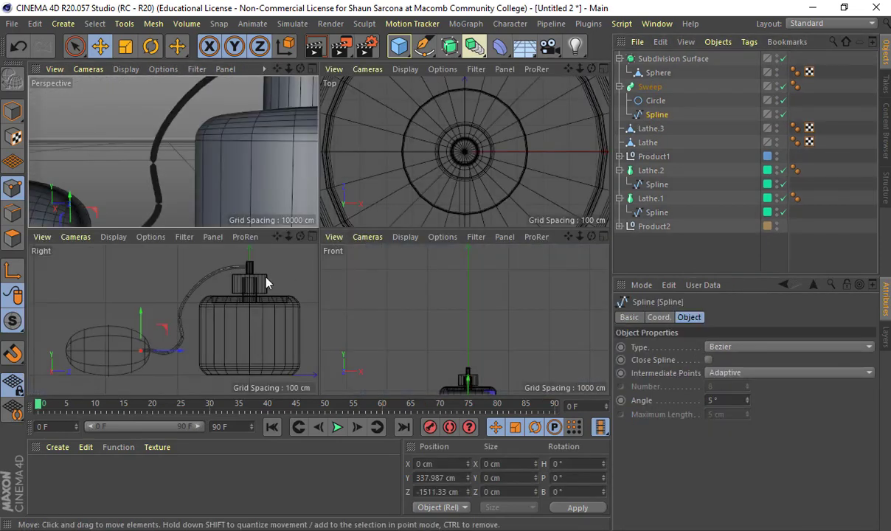
pyautogui.middleClick(259, 278)
pyautogui.scroll(6, 295, 279)
pyautogui.scroll(3, 262, 278)
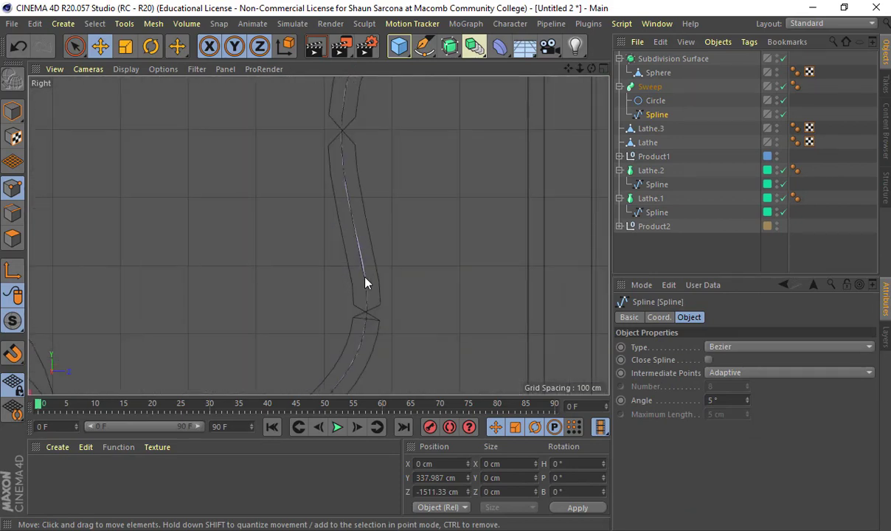
pyautogui.press('0')
pyautogui.scroll(-4, 472, 213)
pyautogui.click(412, 264)
pyautogui.press('r')
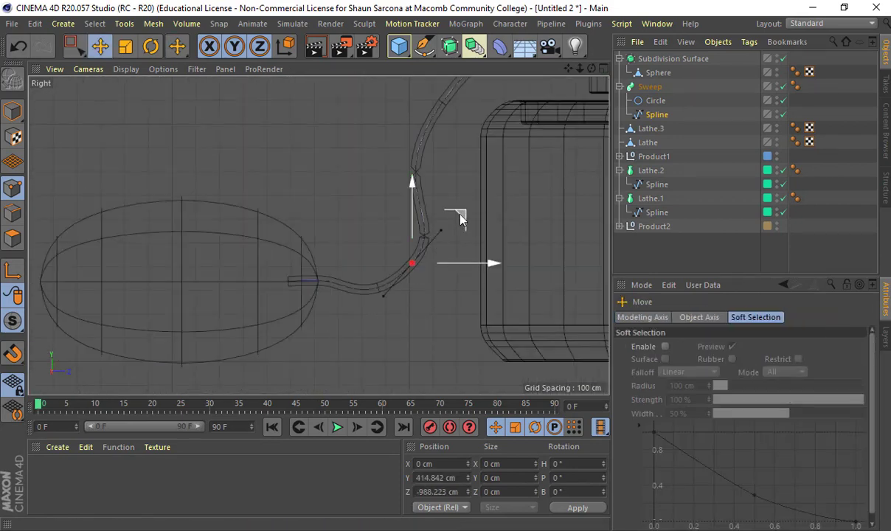
pyautogui.moveTo(445, 232); pyautogui.dragTo(441, 185)
pyautogui.press('e')
pyautogui.press('r')
pyautogui.keyDown('alt'); pyautogui.moveTo(441, 185); pyautogui.dragTo(406, 295, button='middle'); pyautogui.keyUp('alt')
# Step: Smooth the upper part of the tube spline by adjusting the bend point at about Y 1242 cm, Z -815 cm, and return to the Perspective view
pyautogui.moveTo(408, 177); pyautogui.dragTo(298, 267)
pyautogui.press('space')
pyautogui.press('e')
pyautogui.press('r')
pyautogui.press('t')
pyautogui.press('e')
pyautogui.moveTo(464, 151); pyautogui.dragTo(468, 133)
pyautogui.keyDown('alt'); pyautogui.moveTo(442, 207); pyautogui.dragTo(313, 295, button='middle'); pyautogui.keyUp('alt')
pyautogui.middleClick(441, 222)
pyautogui.middleClick(278, 172)
pyautogui.scroll(-5, 416, 199)
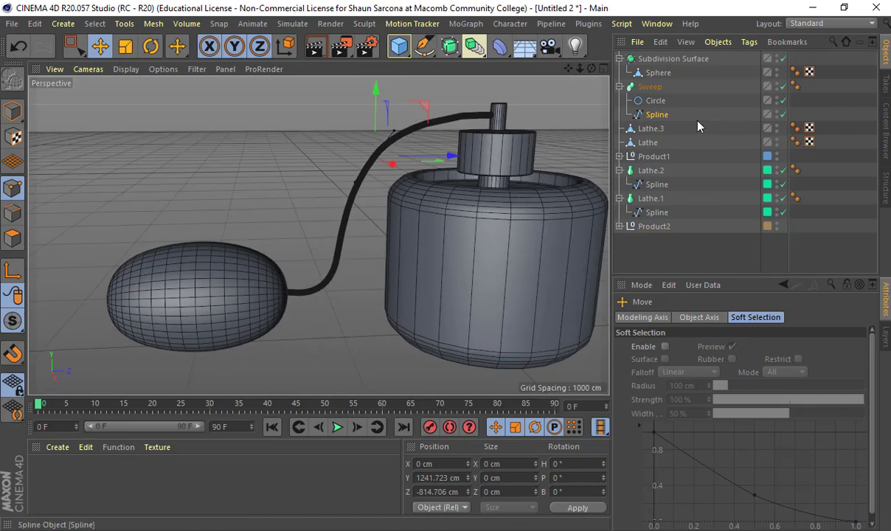
# Step: Examine the tube's joints with the spray nozzle and the bulb up close
pyautogui.scroll(6, 417, 154)
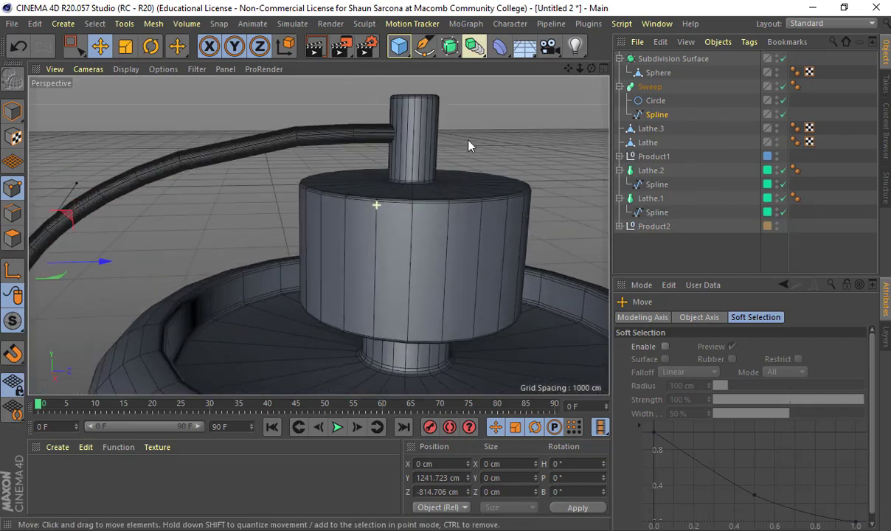
pyautogui.scroll(5, 492, 163)
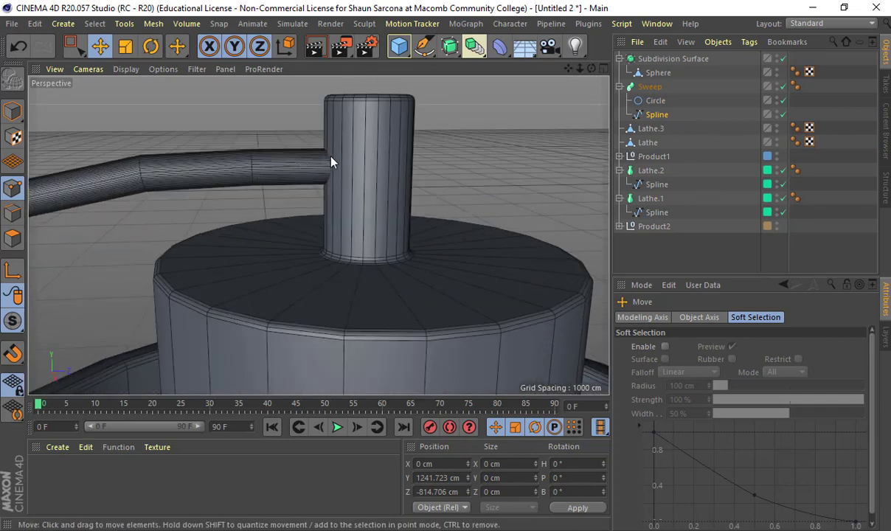
pyautogui.keyDown('alt'); pyautogui.moveTo(313, 171); pyautogui.dragTo(162, 215, button='right'); pyautogui.keyUp('alt')
pyautogui.keyDown('alt'); pyautogui.moveTo(161, 215); pyautogui.dragTo(205, 185, button='middle'); pyautogui.keyUp('alt')
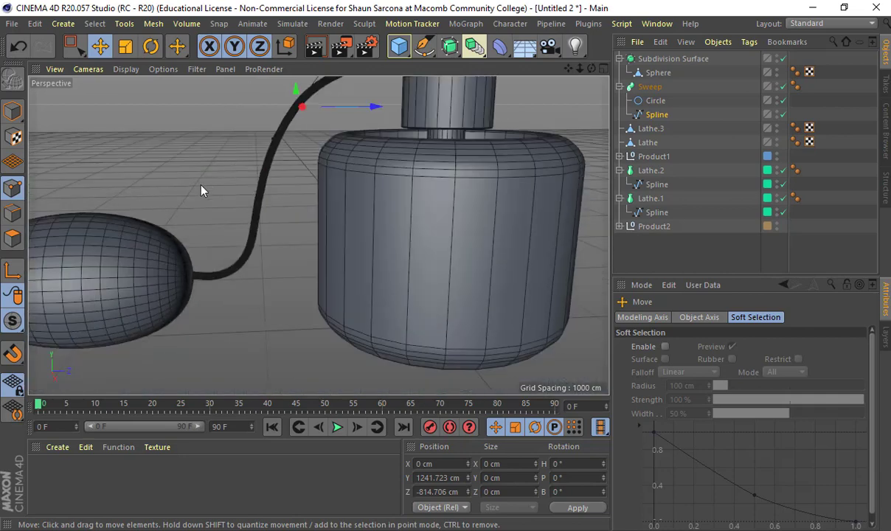
pyautogui.keyDown('alt'); pyautogui.moveTo(187, 193); pyautogui.dragTo(243, 197, button='right'); pyautogui.keyUp('alt')
pyautogui.keyDown('alt'); pyautogui.moveTo(210, 193); pyautogui.dragTo(225, 165, button='middle'); pyautogui.keyUp('alt')
pyautogui.keyDown('alt'); pyautogui.moveTo(225, 169); pyautogui.dragTo(306, 219); pyautogui.keyUp('alt')
pyautogui.keyDown('alt'); pyautogui.moveTo(291, 306); pyautogui.dragTo(295, 188); pyautogui.keyUp('alt')
# Step: Set the tube's Circle profile to Natural intermediate points with a Number of 2
pyautogui.click(651, 101)
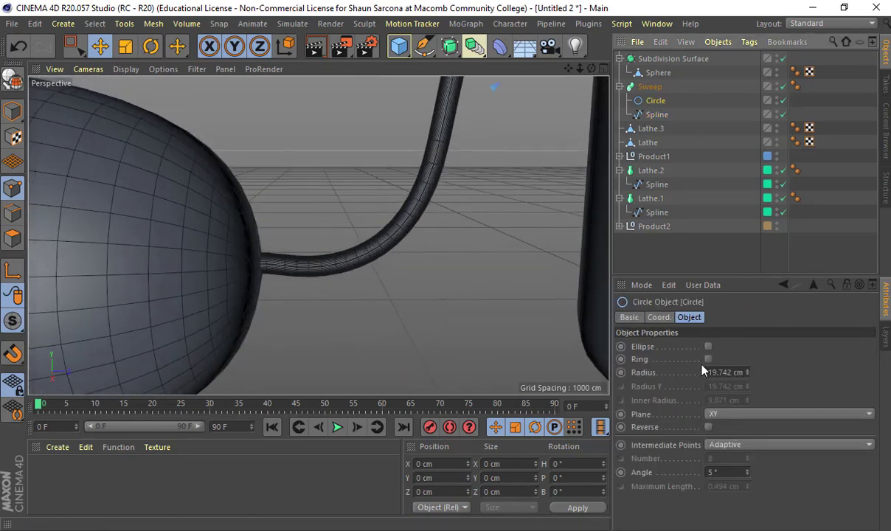
pyautogui.click(726, 445)
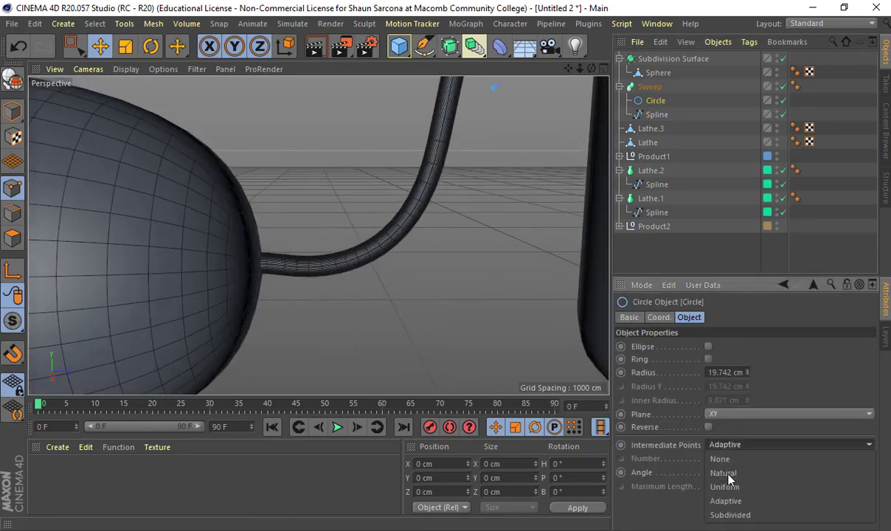
pyautogui.click(724, 473)
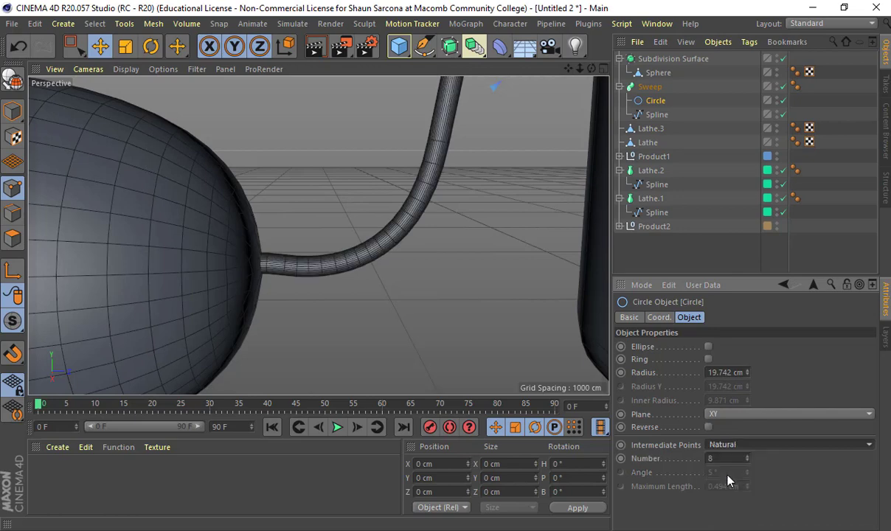
pyautogui.keyDown('alt'); pyautogui.moveTo(501, 306); pyautogui.dragTo(421, 294); pyautogui.keyUp('alt')
pyautogui.keyDown('alt'); pyautogui.moveTo(422, 186); pyautogui.dragTo(391, 332); pyautogui.keyUp('alt')
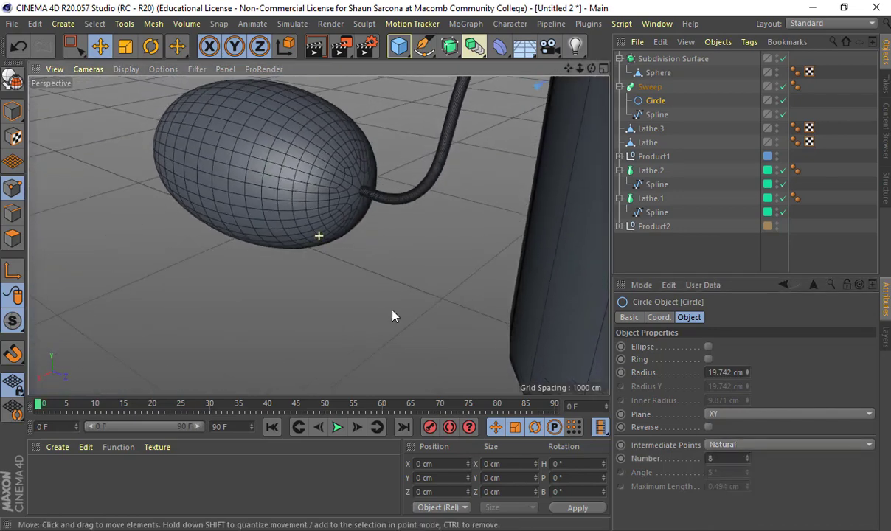
pyautogui.keyDown('alt'); pyautogui.moveTo(385, 281); pyautogui.dragTo(424, 282, button='right'); pyautogui.keyUp('alt')
pyautogui.keyDown('alt'); pyautogui.moveTo(424, 287); pyautogui.dragTo(436, 190); pyautogui.keyUp('alt')
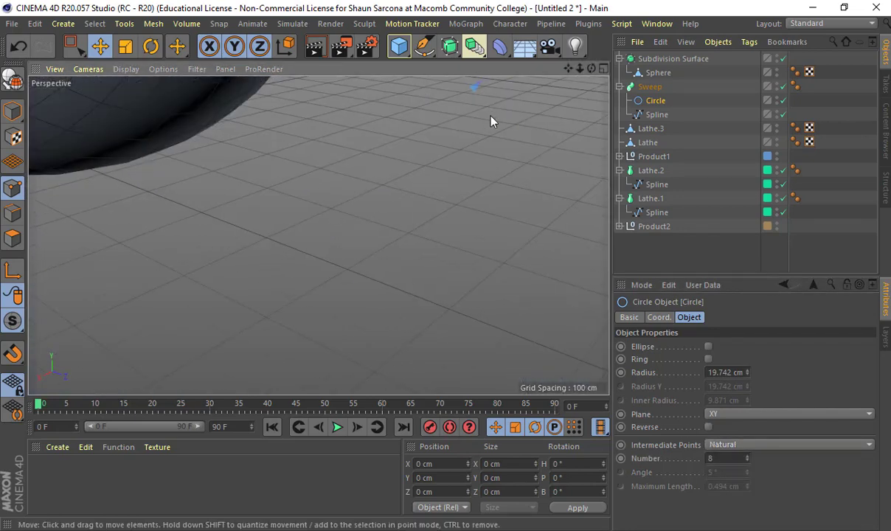
pyautogui.keyDown('alt'); pyautogui.moveTo(491, 119); pyautogui.dragTo(462, 129); pyautogui.keyUp('alt')
pyautogui.keyDown('alt'); pyautogui.moveTo(455, 162); pyautogui.dragTo(349, 316); pyautogui.keyUp('alt')
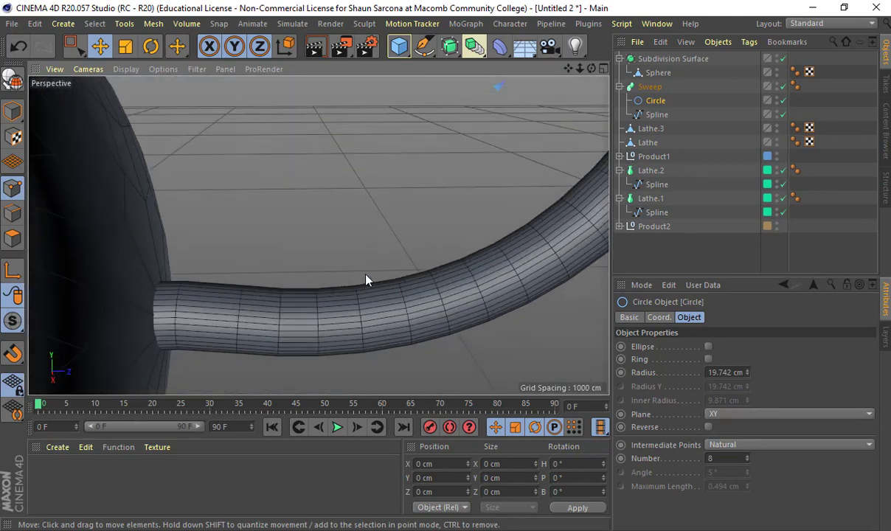
pyautogui.click(743, 460)
pyautogui.write('2')
pyautogui.press('Return')
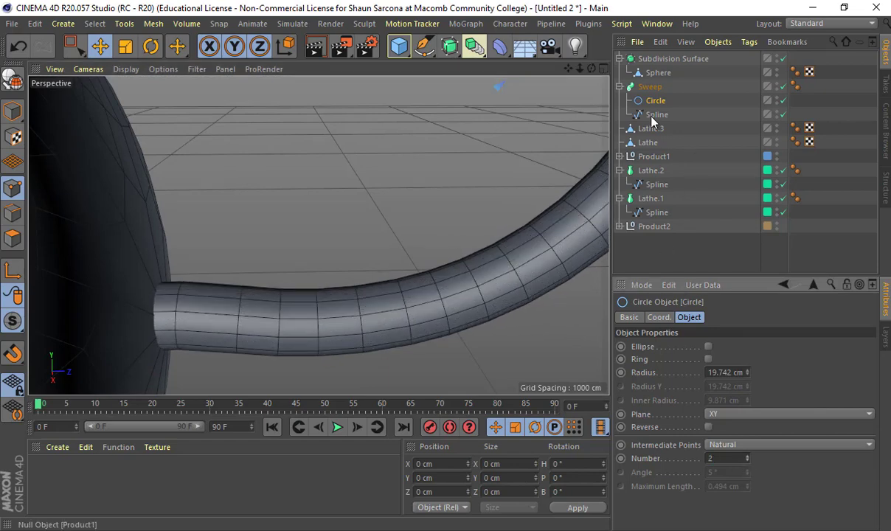
# Step: Make the Sweep editable and extrude the tube polygons at the bulb end outward into a collar about 58 cm wide
pyautogui.click(650, 87)
pyautogui.press('c')
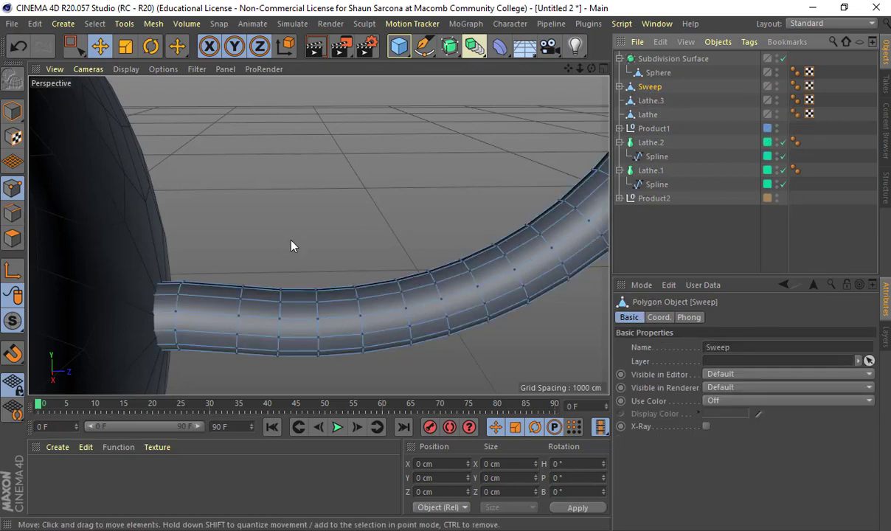
pyautogui.click(14, 234)
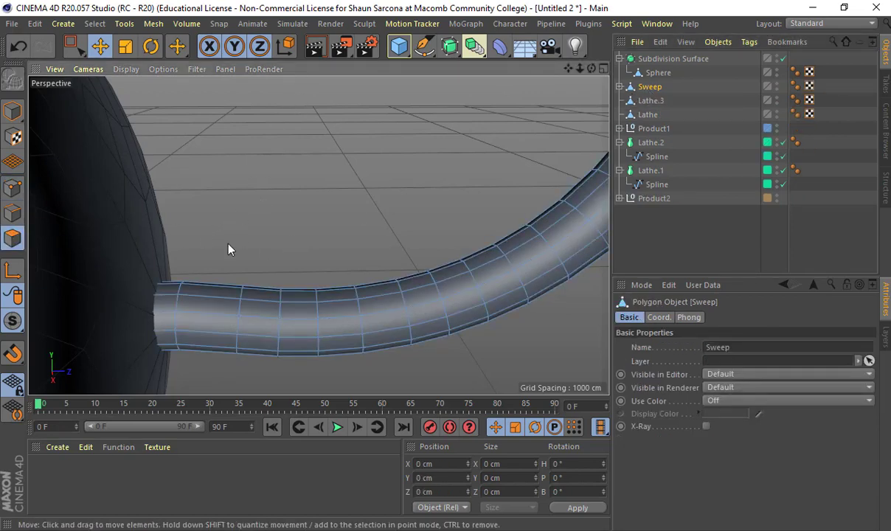
pyautogui.press('0')
pyautogui.moveTo(212, 242); pyautogui.dragTo(229, 251)
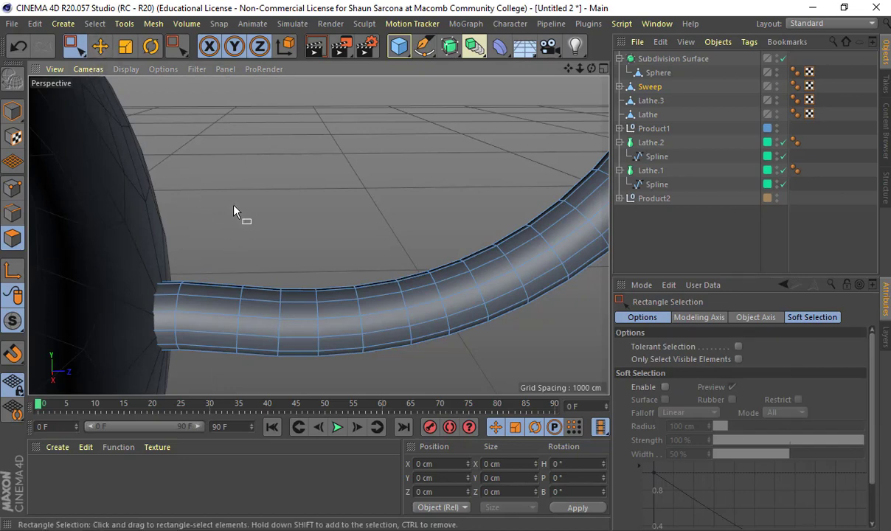
pyautogui.scroll(-4, 235, 203)
pyautogui.moveTo(188, 252); pyautogui.dragTo(98, 336)
pyautogui.keyDown('alt'); pyautogui.moveTo(234, 295); pyautogui.dragTo(260, 210); pyautogui.keyUp('alt')
pyautogui.press('m')
pyautogui.press('w')
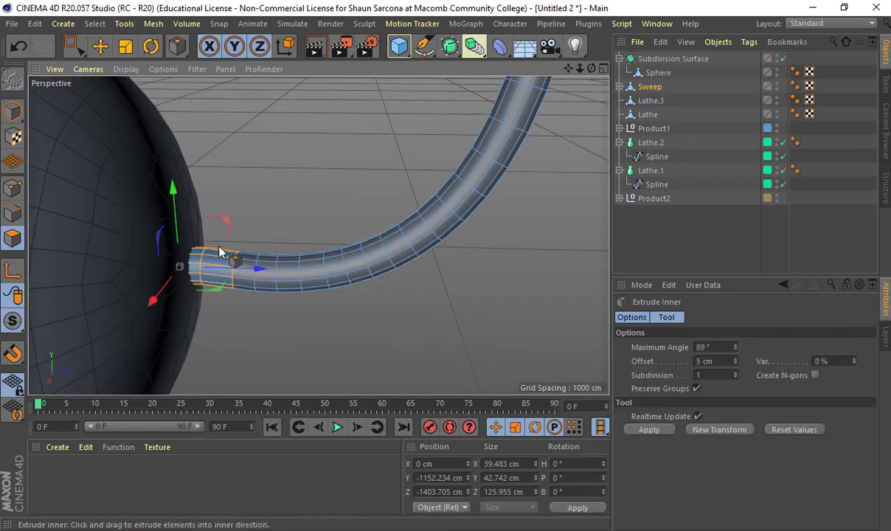
pyautogui.moveTo(219, 251); pyautogui.dragTo(182, 253)
pyautogui.press('d')
pyautogui.moveTo(402, 199); pyautogui.dragTo(381, 196)
# Step: Extrude the tube polygons at the spray nozzle outward into a collar about 53 cm wide, and deselect the tube in Model mode
pyautogui.keyDown('alt'); pyautogui.moveTo(378, 204); pyautogui.dragTo(188, 329, button='middle'); pyautogui.keyUp('alt')
pyautogui.scroll(-3, 188, 328)
pyautogui.keyDown('alt'); pyautogui.moveTo(380, 110); pyautogui.dragTo(225, 264, button='middle'); pyautogui.keyUp('alt')
pyautogui.keyDown('alt'); pyautogui.moveTo(354, 162); pyautogui.dragTo(170, 275, button='middle'); pyautogui.keyUp('alt')
pyautogui.press('space')
pyautogui.moveTo(264, 161); pyautogui.dragTo(463, 176)
pyautogui.press('d')
pyautogui.press('e')
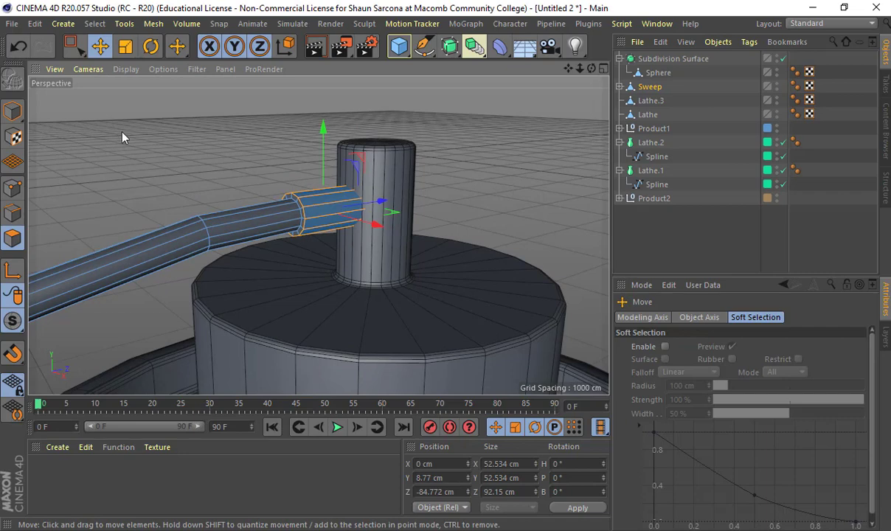
pyautogui.click(12, 111)
pyautogui.click(85, 117)
# Step: Examine the new collar around the tube where it enters the spray nozzle
pyautogui.keyDown('alt'); pyautogui.moveTo(377, 192); pyautogui.dragTo(246, 196, button='right'); pyautogui.keyUp('alt')
pyautogui.keyDown('alt'); pyautogui.moveTo(246, 196); pyautogui.dragTo(229, 186); pyautogui.keyUp('alt')
pyautogui.keyDown('alt'); pyautogui.moveTo(298, 209); pyautogui.dragTo(402, 160, button='right'); pyautogui.keyUp('alt')
pyautogui.keyDown('alt'); pyautogui.moveTo(531, 169); pyautogui.dragTo(322, 235, button='middle'); pyautogui.keyUp('alt')
pyautogui.keyDown('alt'); pyautogui.moveTo(322, 239); pyautogui.dragTo(361, 340); pyautogui.keyUp('alt')
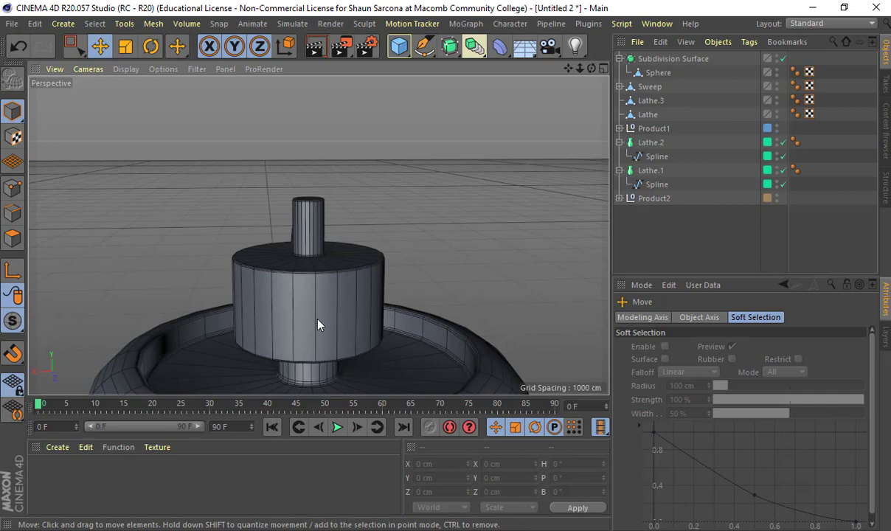
pyautogui.keyDown('alt'); pyautogui.moveTo(236, 281); pyautogui.dragTo(478, 305); pyautogui.keyUp('alt')
pyautogui.keyDown('alt'); pyautogui.moveTo(305, 302); pyautogui.dragTo(480, 295, button='right'); pyautogui.keyUp('alt')
pyautogui.keyDown('alt'); pyautogui.moveTo(286, 266); pyautogui.dragTo(410, 289); pyautogui.keyUp('alt')
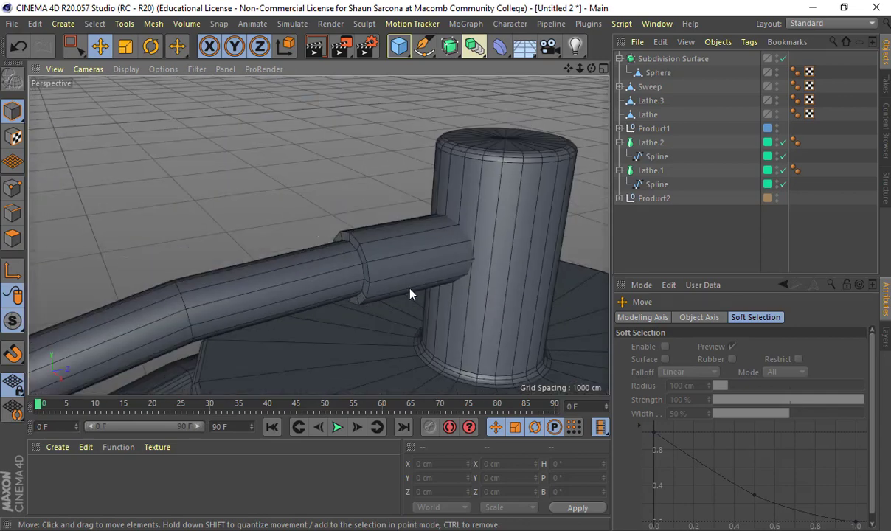
# Step: Bevel the outer rim edge loops of both tube collars by about 0.46 cm with 2 subdivisions, and return to Model mode
pyautogui.click(391, 252)
pyautogui.click(12, 213)
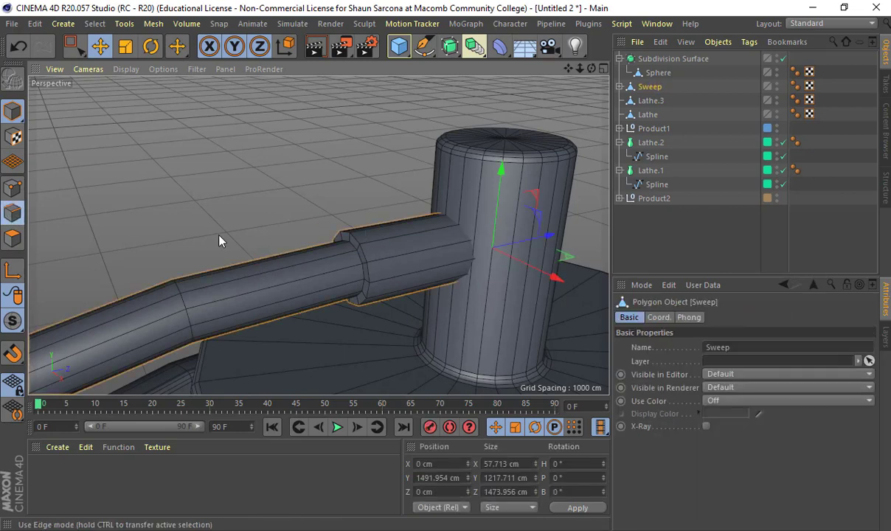
pyautogui.doubleClick(367, 256)
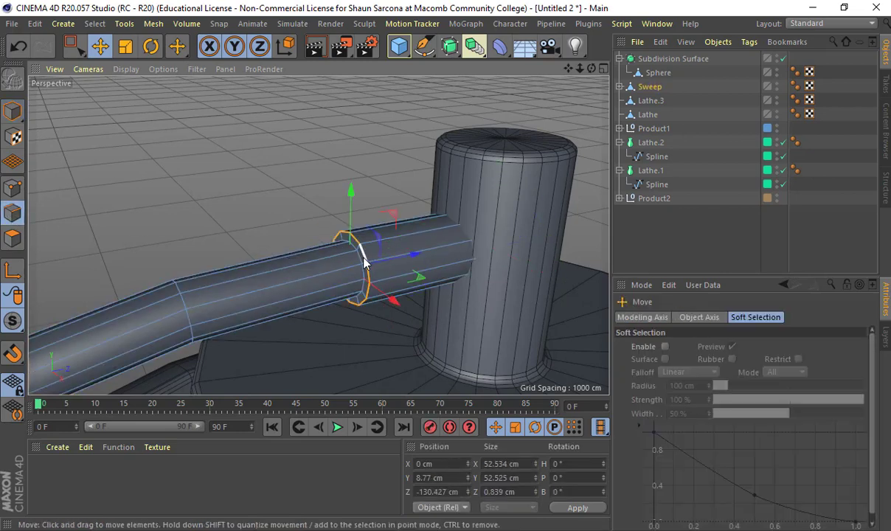
pyautogui.keyDown('alt'); pyautogui.moveTo(359, 265); pyautogui.dragTo(342, 207); pyautogui.keyUp('alt')
pyautogui.doubleClick(251, 130)
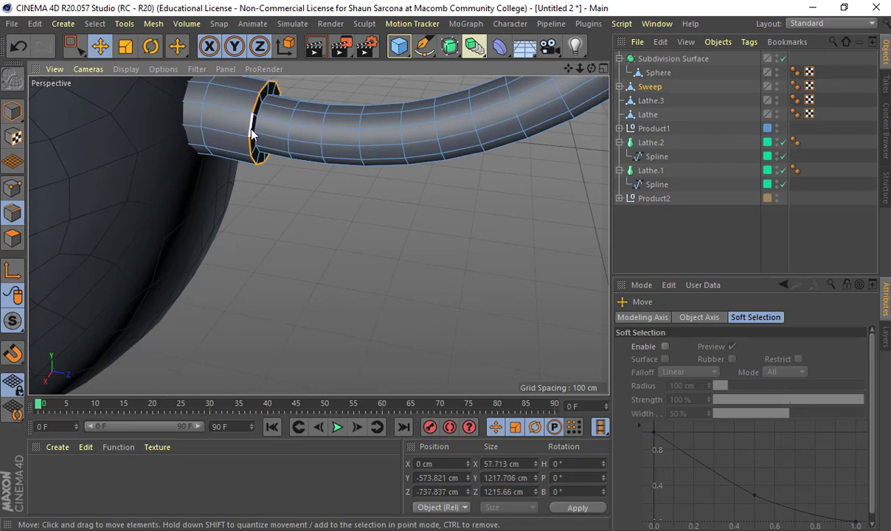
pyautogui.press('m')
pyautogui.press('s')
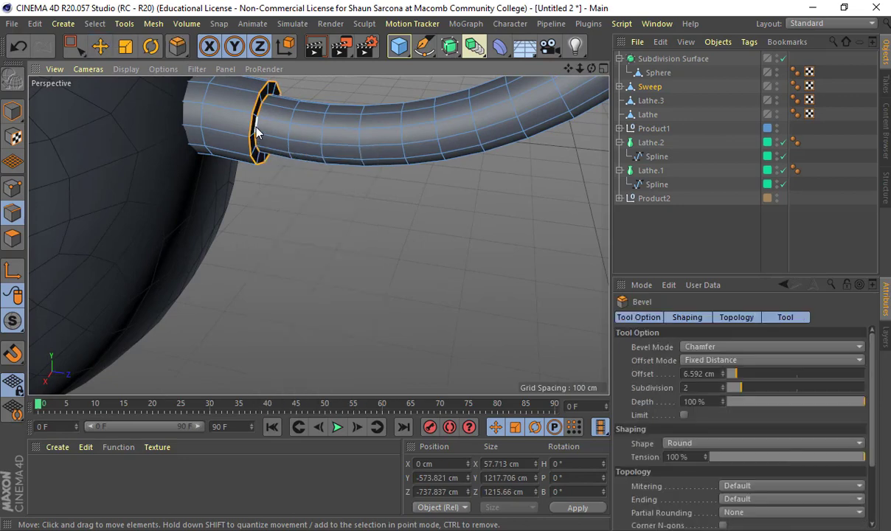
pyautogui.moveTo(257, 131); pyautogui.dragTo(257, 130)
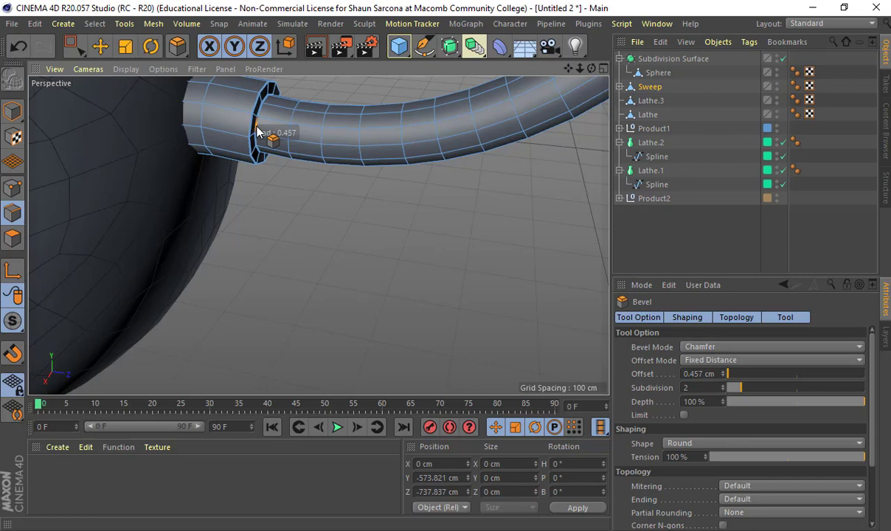
pyautogui.press('e')
pyautogui.click(12, 111)
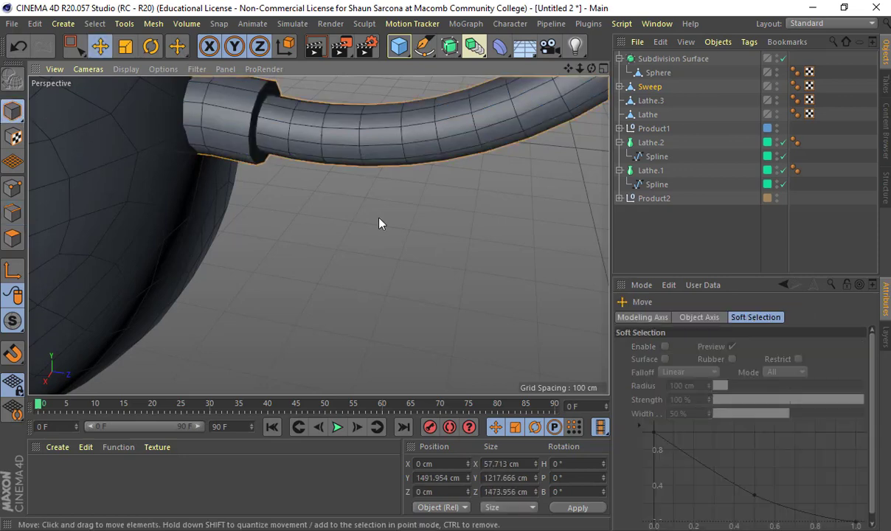
# Step: Delete the two end-cap objects, Cap 1 and Cap 2, from the Sweep tube
pyautogui.click(498, 243)
pyautogui.keyDown('alt'); pyautogui.moveTo(497, 242); pyautogui.dragTo(341, 214, button='right'); pyautogui.keyUp('alt')
pyautogui.keyDown('alt'); pyautogui.moveTo(340, 214); pyautogui.dragTo(247, 315); pyautogui.keyUp('alt')
pyautogui.scroll(-3, 385, 253)
pyautogui.keyDown('alt'); pyautogui.moveTo(421, 197); pyautogui.dragTo(458, 195); pyautogui.keyUp('alt')
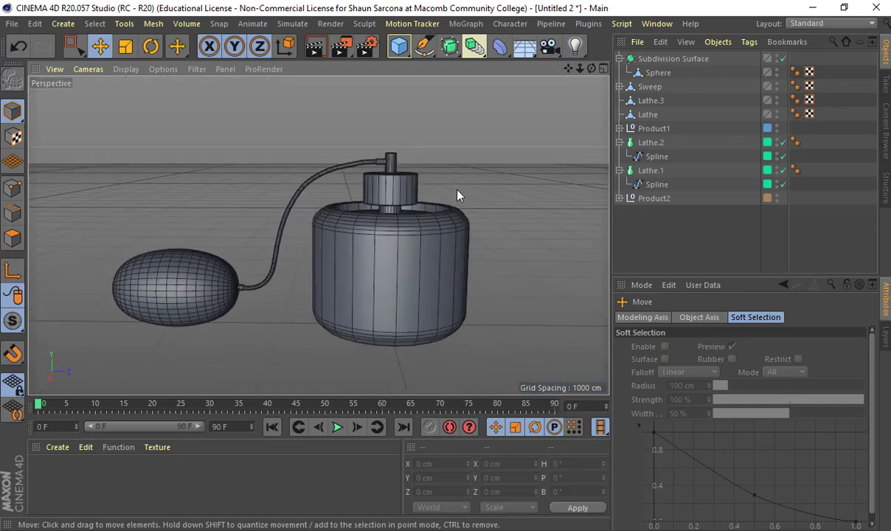
pyautogui.click(658, 73)
pyautogui.keyDown('alt'); pyautogui.moveTo(499, 140); pyautogui.dragTo(413, 222); pyautogui.keyUp('alt')
pyautogui.click(652, 87)
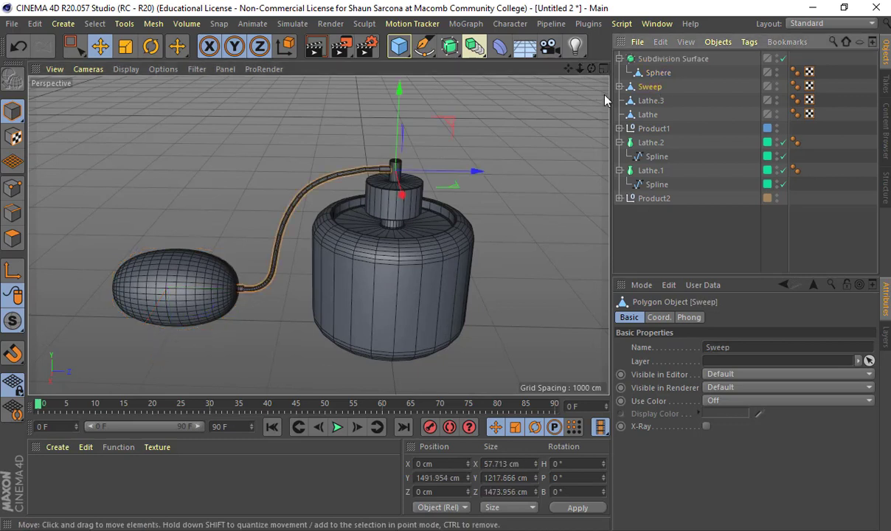
pyautogui.click(620, 87)
pyautogui.click(656, 100)
pyautogui.keyDown('shift'); pyautogui.click(658, 115); pyautogui.keyUp('shift')
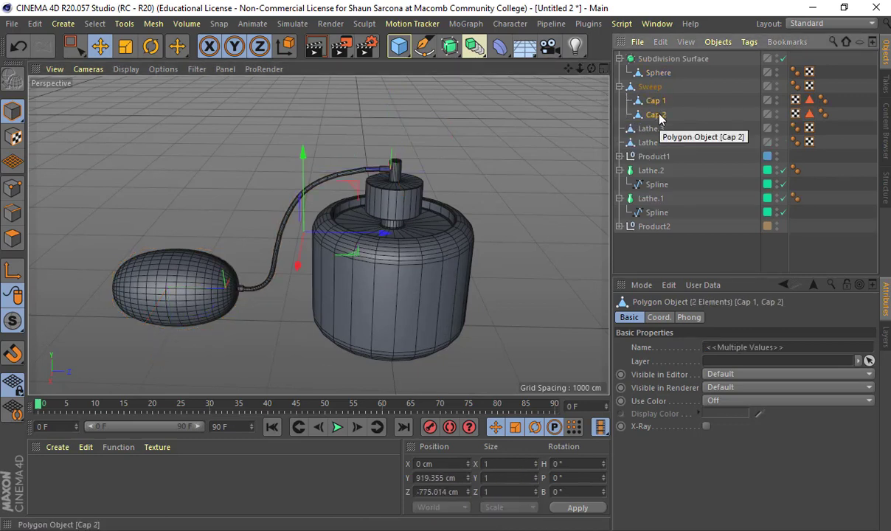
pyautogui.press('Delete')
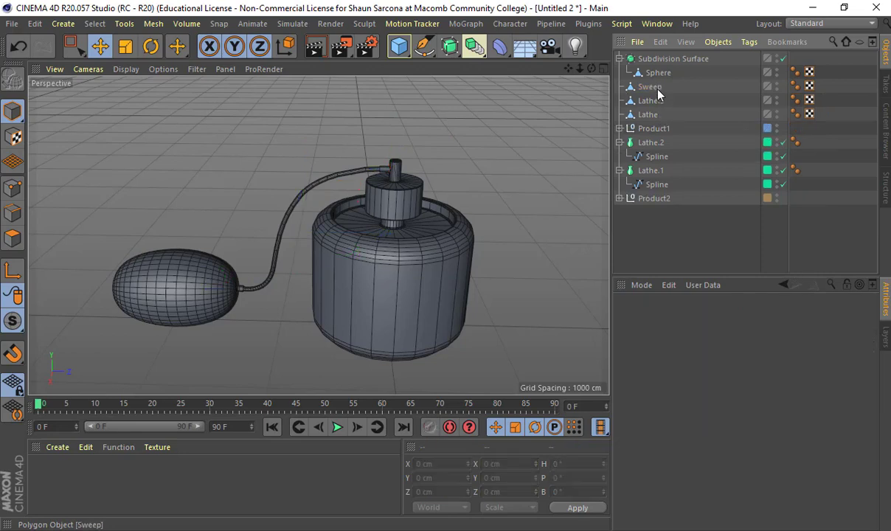
# Step: Place the Sweep tube inside a new Subdivision Surface with the default subdivision settings
pyautogui.click(657, 87)
pyautogui.keyDown('alt'); pyautogui.moveTo(477, 169); pyautogui.dragTo(450, 85); pyautogui.keyUp('alt')
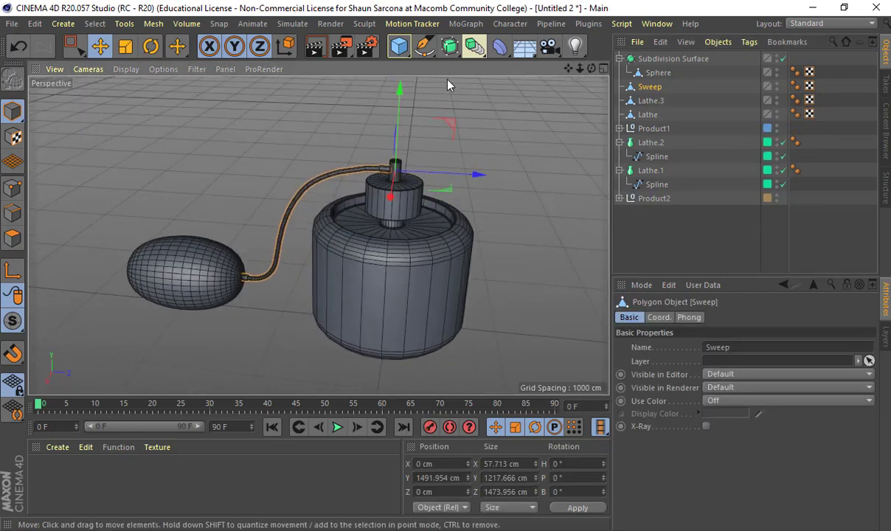
pyautogui.keyDown('alt'); pyautogui.click(449, 46); pyautogui.keyUp('alt')
pyautogui.scroll(4, 454, 134)
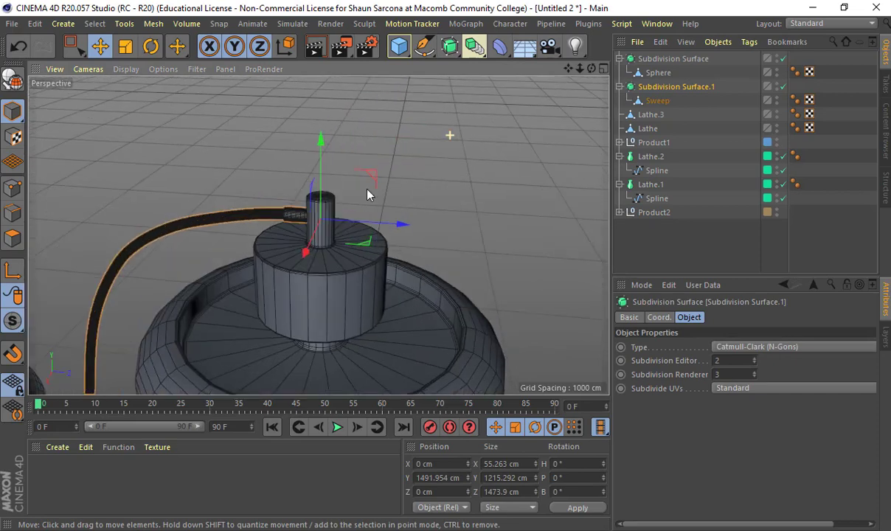
# Step: Show the viewport shading without wireframe lines and examine the smoothed tube, its nozzle joint and the whole atomizer bottle
pyautogui.keyDown('alt'); pyautogui.moveTo(376, 189); pyautogui.dragTo(437, 187); pyautogui.keyUp('alt')
pyautogui.scroll(4, 418, 179)
pyautogui.keyDown('alt'); pyautogui.moveTo(446, 197); pyautogui.dragTo(473, 182, button='middle'); pyautogui.keyUp('alt')
pyautogui.click(127, 70)
pyautogui.click(131, 92)
pyautogui.scroll(-4, 369, 184)
pyautogui.click(245, 172)
pyautogui.keyDown('alt'); pyautogui.moveTo(313, 105); pyautogui.dragTo(362, 30, button='middle'); pyautogui.keyUp('alt')
pyautogui.keyDown('alt'); pyautogui.moveTo(235, 289); pyautogui.dragTo(217, 377); pyautogui.keyUp('alt')
pyautogui.scroll(-5, 184, 347)
pyautogui.keyDown('alt'); pyautogui.moveTo(153, 322); pyautogui.dragTo(246, 266); pyautogui.keyUp('alt')
# Step: Collapse both Subdivision Surface hierarchies and rename the sphere's one bulb and the tube's one hose
pyautogui.click(618, 59)
pyautogui.click(619, 73)
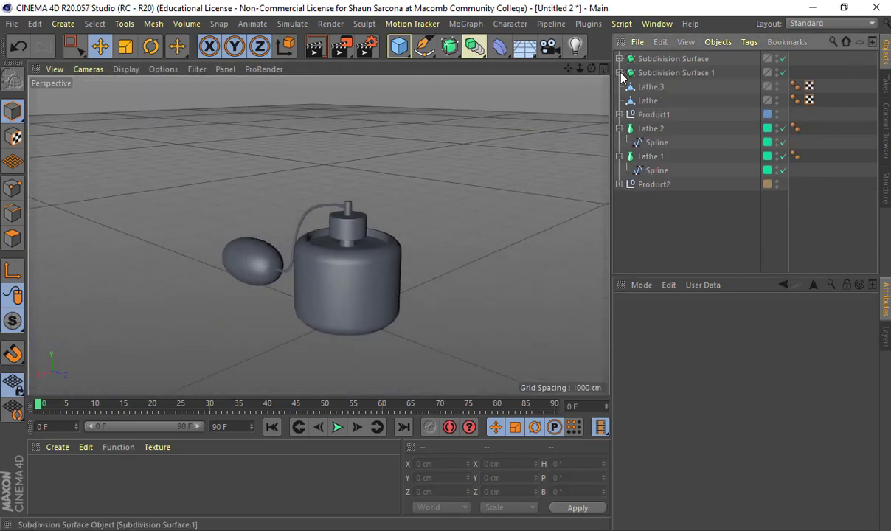
pyautogui.doubleClick(658, 61)
pyautogui.click(658, 58)
pyautogui.hotkey('ctrl', 'a')
pyautogui.write('bulb')
pyautogui.press('Return')
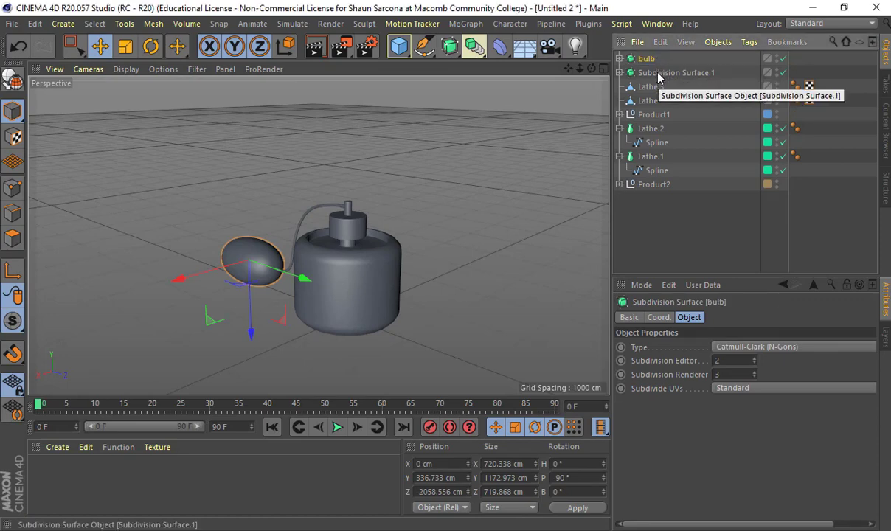
pyautogui.doubleClick(658, 72)
pyautogui.write('hose')
pyautogui.press('Return')
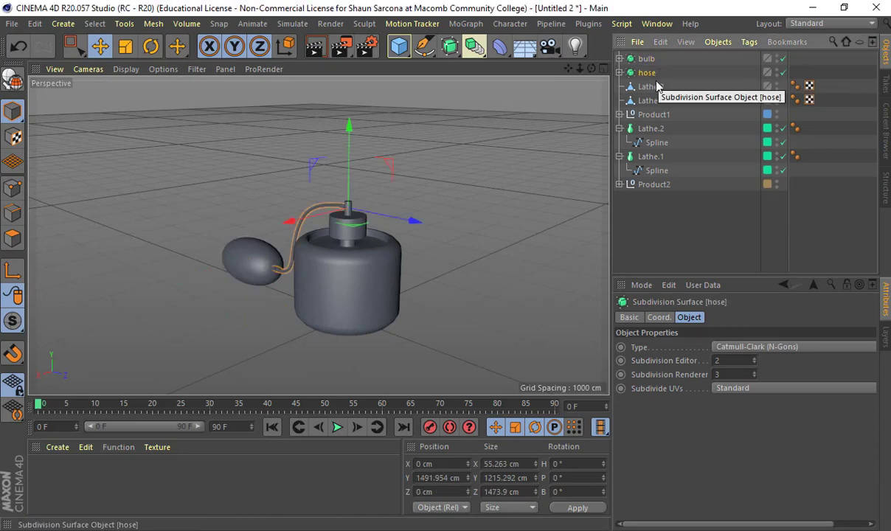
# Step: Rename the Lathe.3 object as cap and the Lathe polygon object as bottle
pyautogui.doubleClick(655, 86)
pyautogui.write('cap')
pyautogui.press('Return')
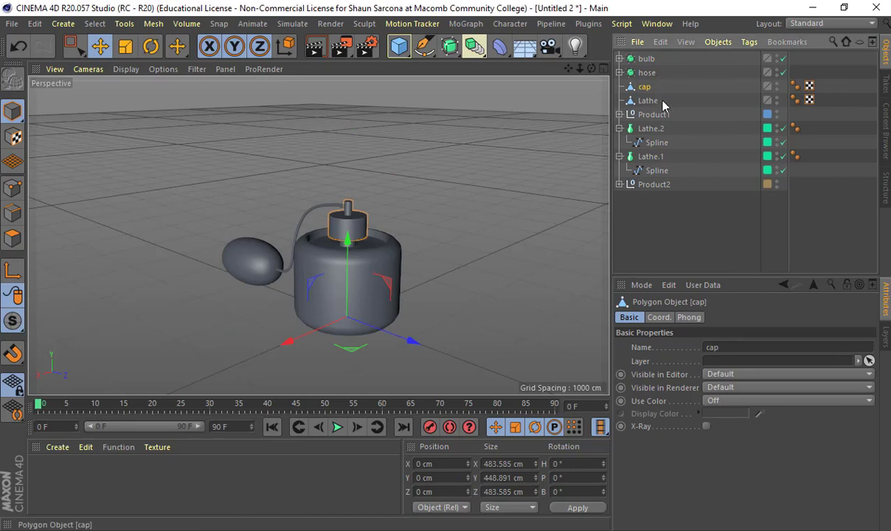
pyautogui.doubleClick(656, 100)
pyautogui.write('bo')
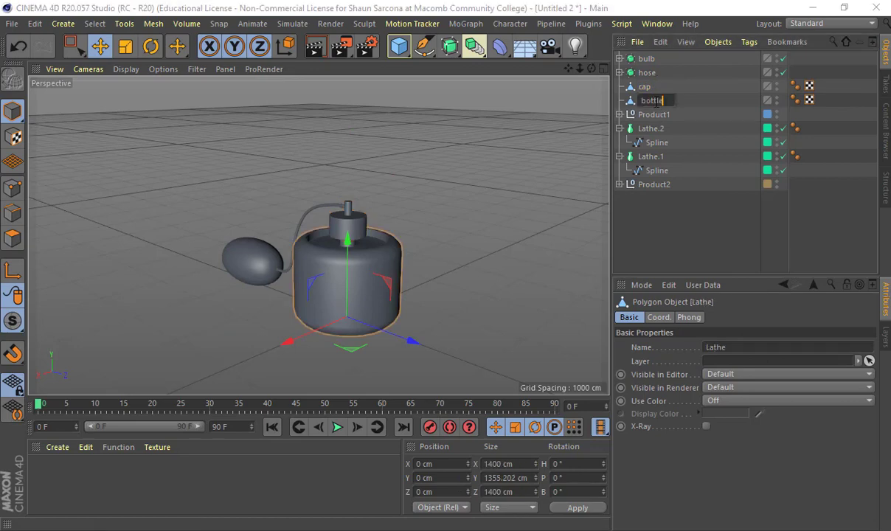
pyautogui.write('ttle')
pyautogui.press('Return')
# Step: Group the bulb, hose, cap and bottle under one null and rename it Perfume
pyautogui.keyDown('shift'); pyautogui.click(645, 58); pyautogui.keyUp('shift')
pyautogui.hotkey('alt', 'g')
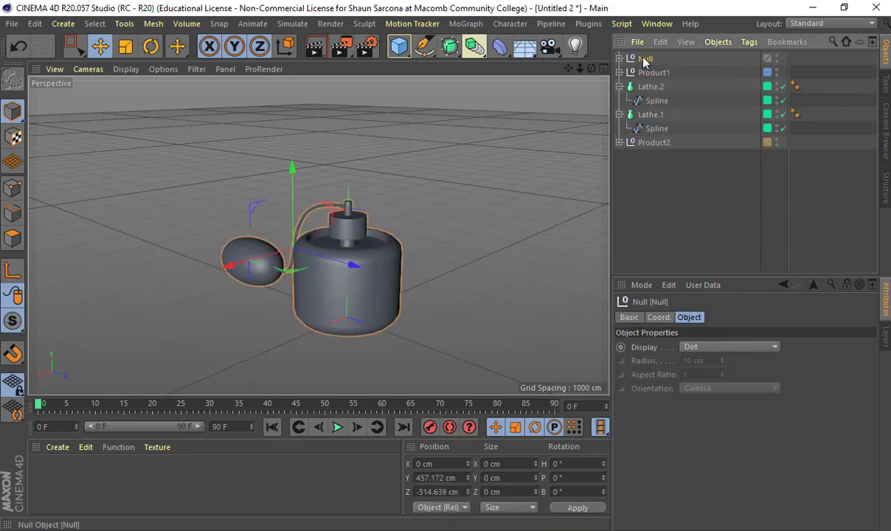
pyautogui.doubleClick(646, 59)
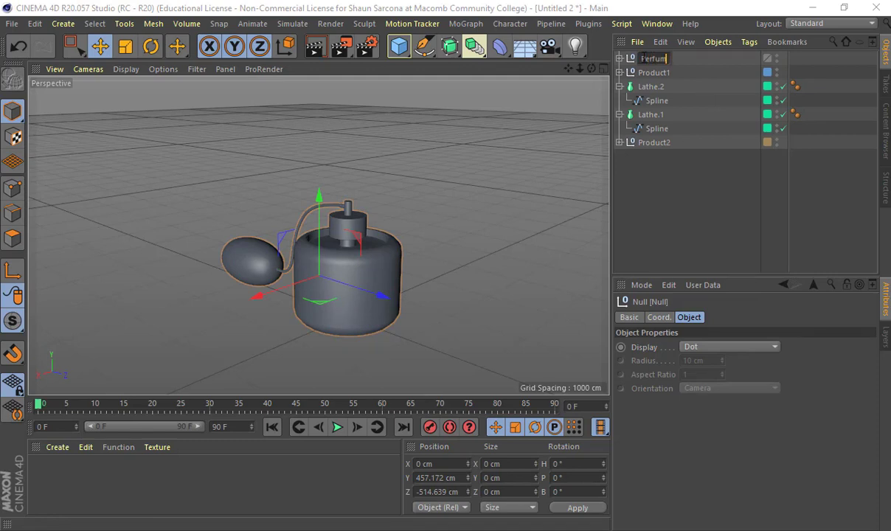
pyautogui.press('Return')
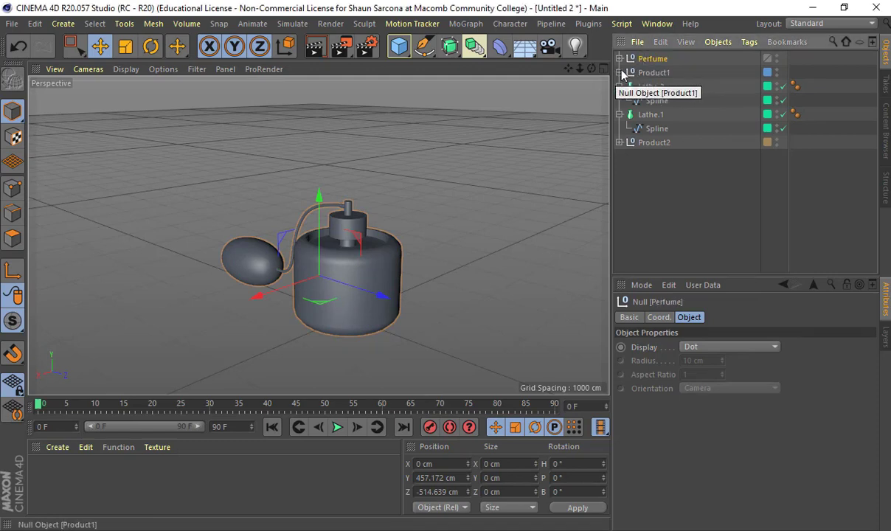
# Step: Assign the Perfume null to a new layer and extend that layer to all of its child objects
pyautogui.click(886, 333)
pyautogui.click(637, 284)
pyautogui.click(652, 318)
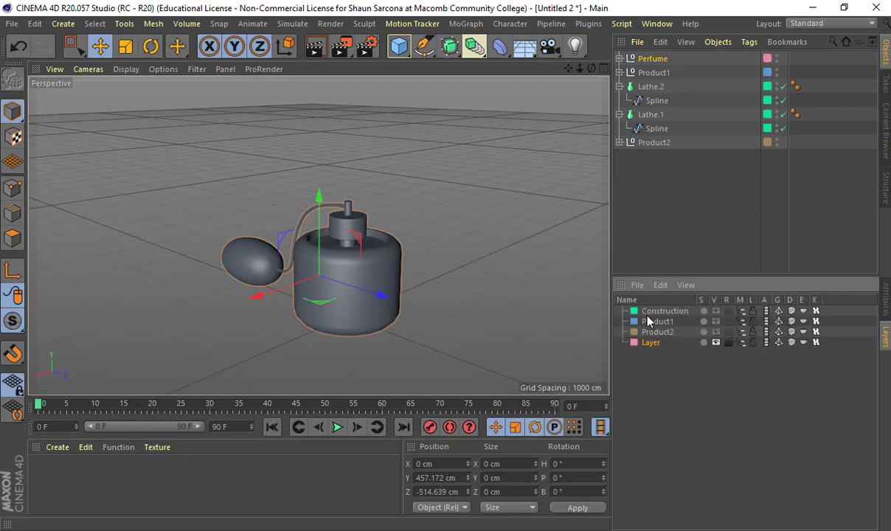
pyautogui.click(620, 58)
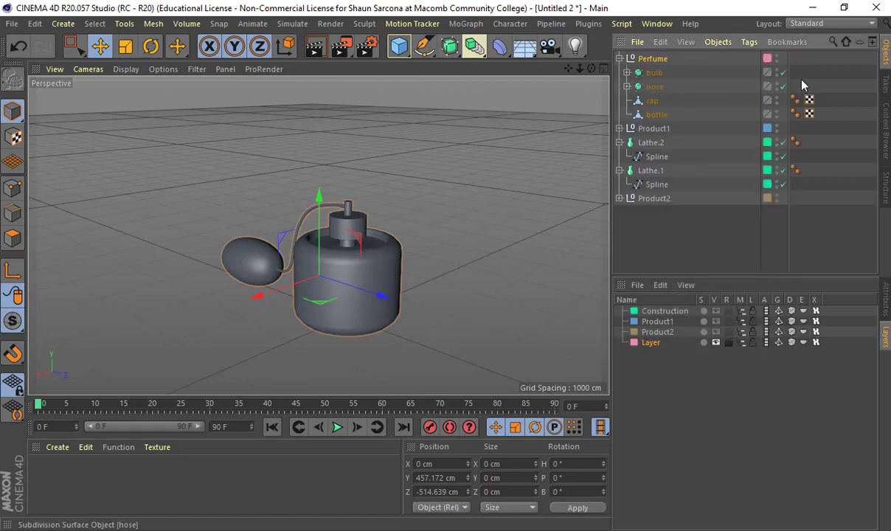
pyautogui.click(627, 86)
pyautogui.click(627, 72)
pyautogui.moveTo(767, 61); pyautogui.dragTo(770, 126)
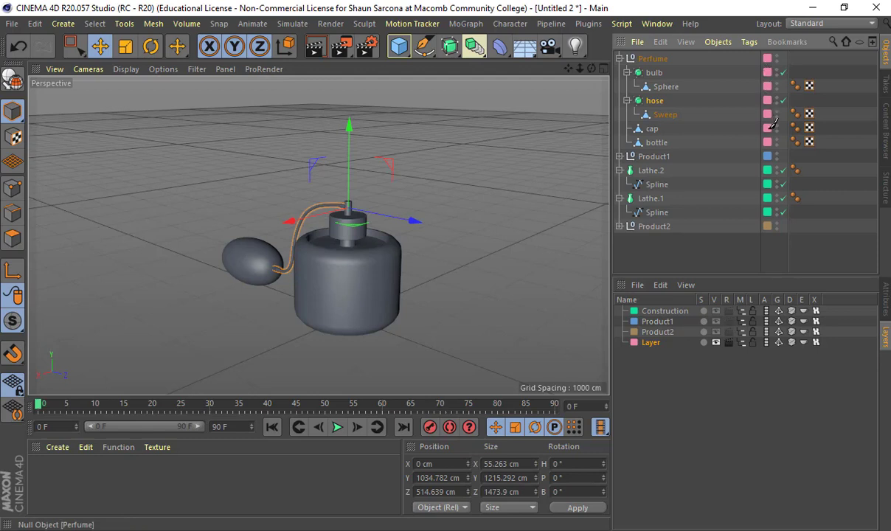
pyautogui.click(620, 58)
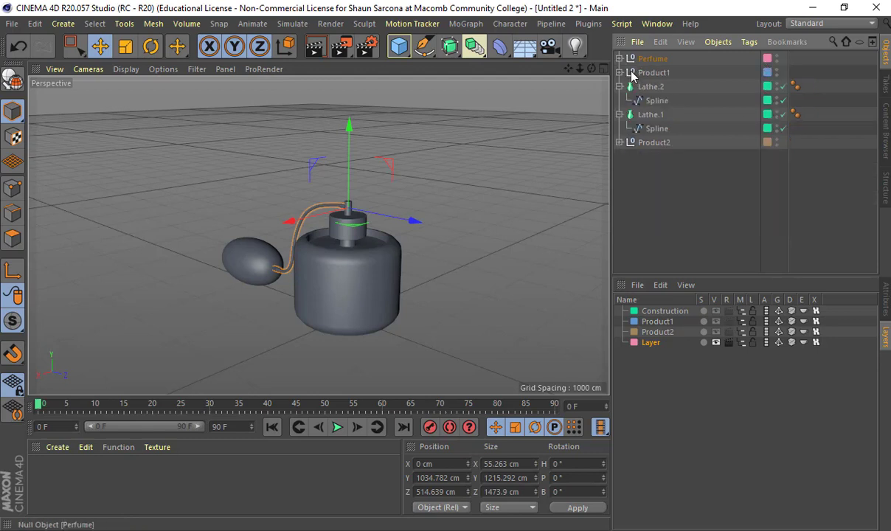
# Step: Rename the new layer Perfume and turn off its viewport and render visibility
pyautogui.doubleClick(650, 344)
pyautogui.write('Perfum')
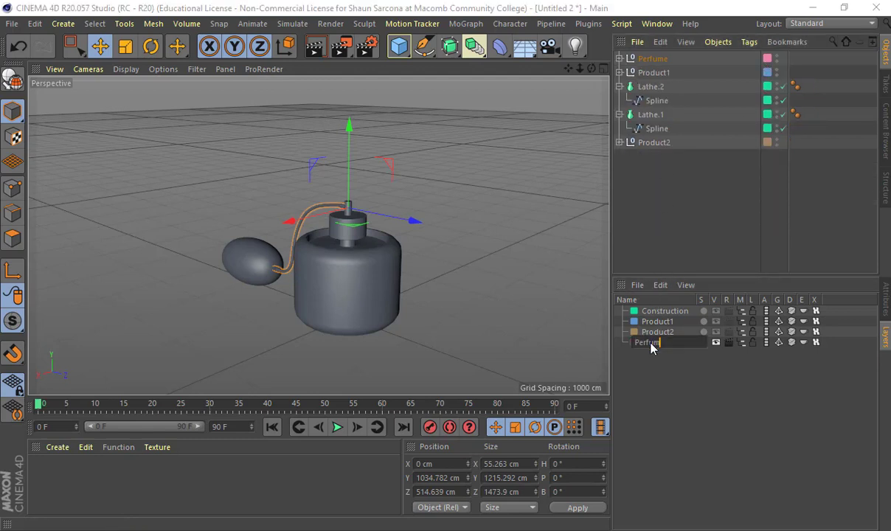
pyautogui.write('e')
pyautogui.press('Return')
pyautogui.click(714, 342)
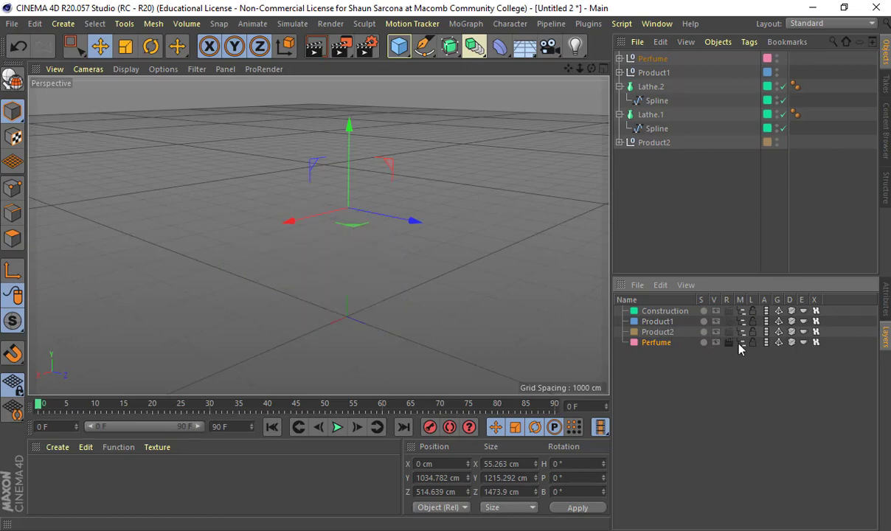
pyautogui.click(739, 343)
pyautogui.click(728, 344)
pyautogui.click(742, 343)
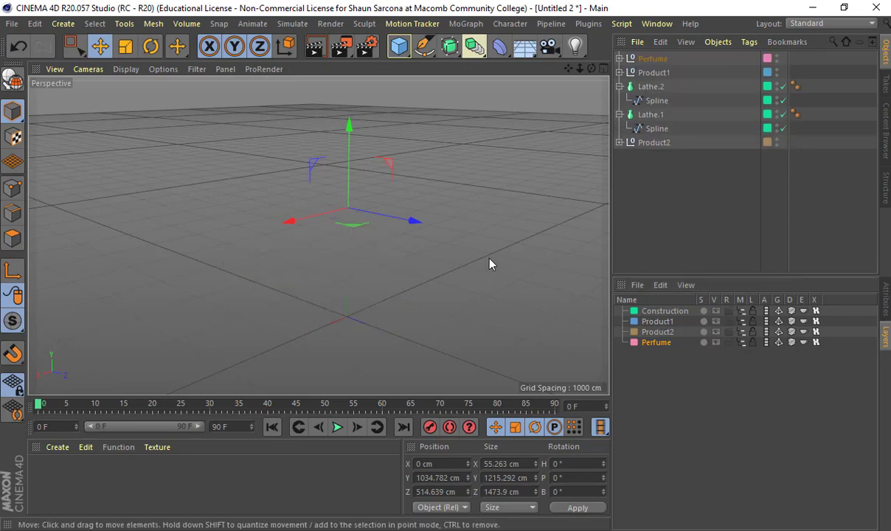
# Step: Save the scene in the offered folder under a file name made of the author's surname plus _Product_002
pyautogui.hotkey('ctrl', 's')
pyautogui.click(497, 261)
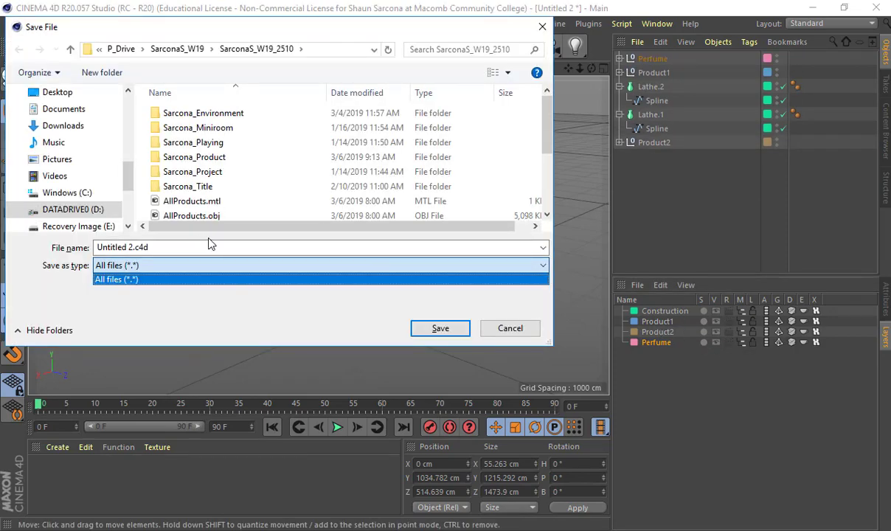
pyautogui.moveTo(207, 244); pyautogui.dragTo(85, 253)
pyautogui.write('Sarcona_Pro')
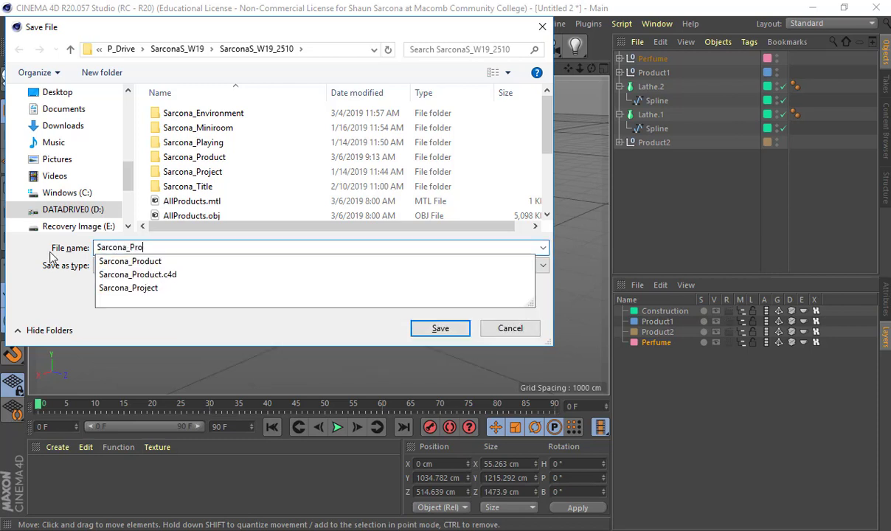
pyautogui.write('duct_002')
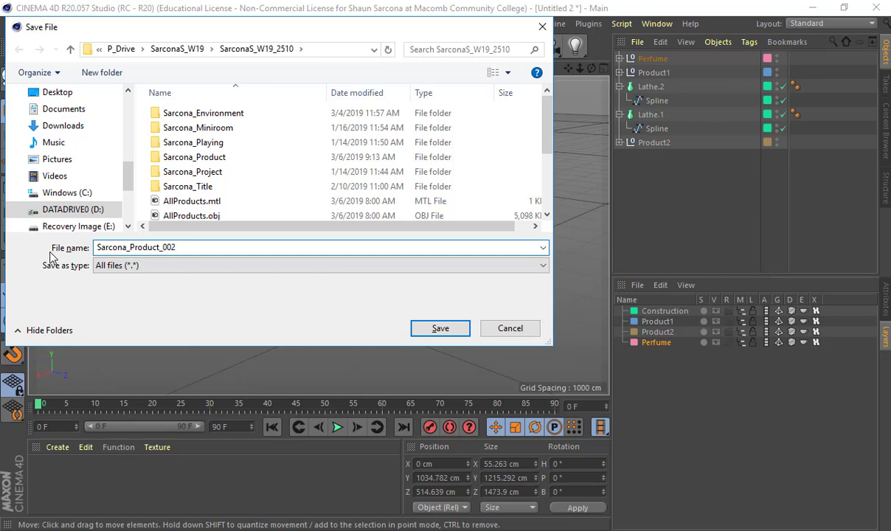
pyautogui.press('Return')
pyautogui.click(505, 244)
# Step: Make the Product1 layer visible in the viewport and select the bottle's cap
pyautogui.scroll(-10, 459, 254)
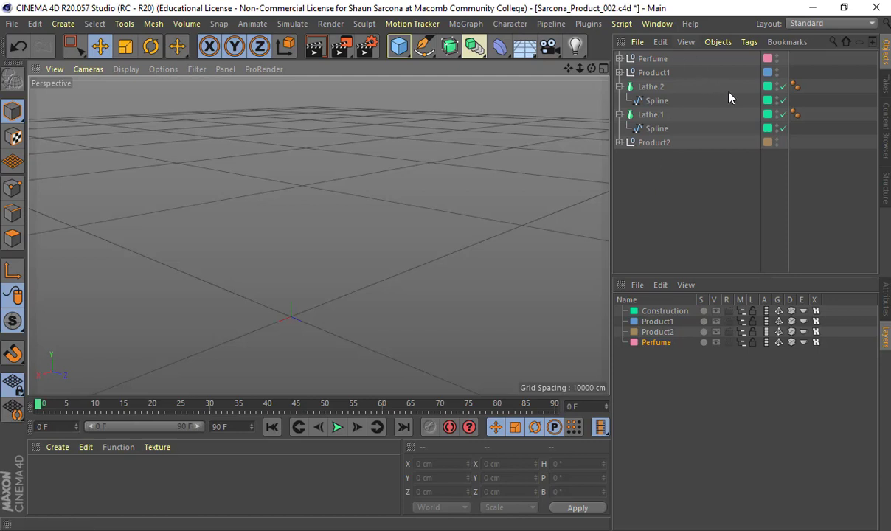
pyautogui.click(716, 322)
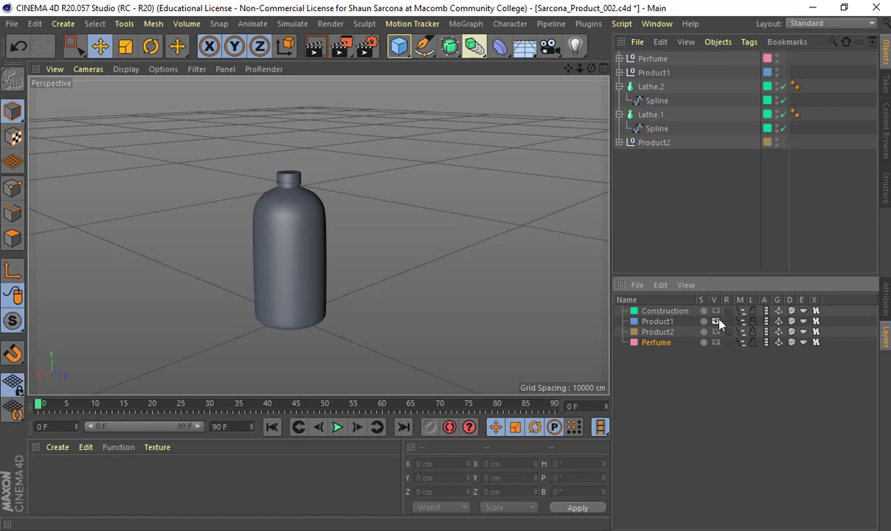
pyautogui.click(292, 180)
pyautogui.keyDown('alt'); pyautogui.moveTo(360, 179); pyautogui.dragTo(363, 353, button='middle'); pyautogui.keyUp('alt')
pyautogui.keyDown('alt'); pyautogui.moveTo(325, 252); pyautogui.dragTo(407, 274, button='right'); pyautogui.keyUp('alt')
pyautogui.keyDown('alt'); pyautogui.moveTo(348, 308); pyautogui.dragTo(359, 215, button='middle'); pyautogui.keyUp('alt')
pyautogui.keyDown('alt'); pyautogui.moveTo(359, 220); pyautogui.dragTo(412, 244, button='right'); pyautogui.keyUp('alt')
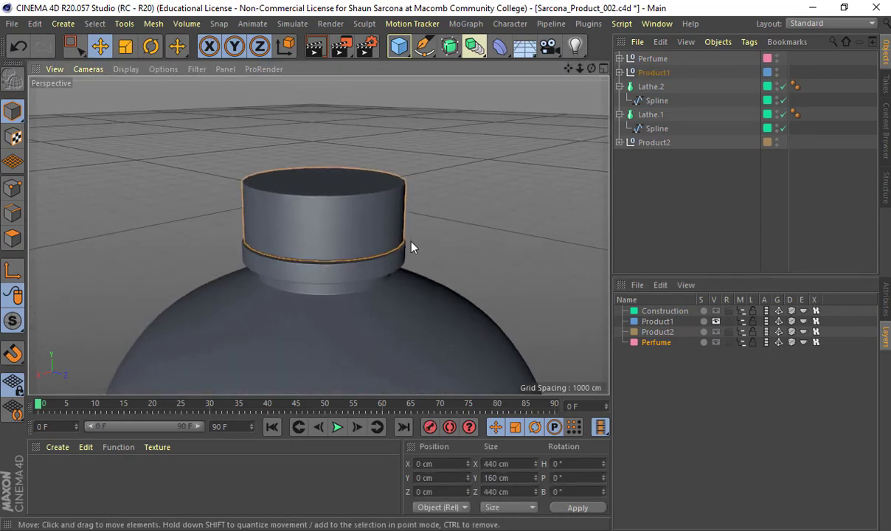
# Step: Duplicate the Product1 cap away from the bottle to about X -1893 cm and Y 2746 cm, and expand the Product1 group
pyautogui.press('w')
pyautogui.scroll(-6, 319, 146)
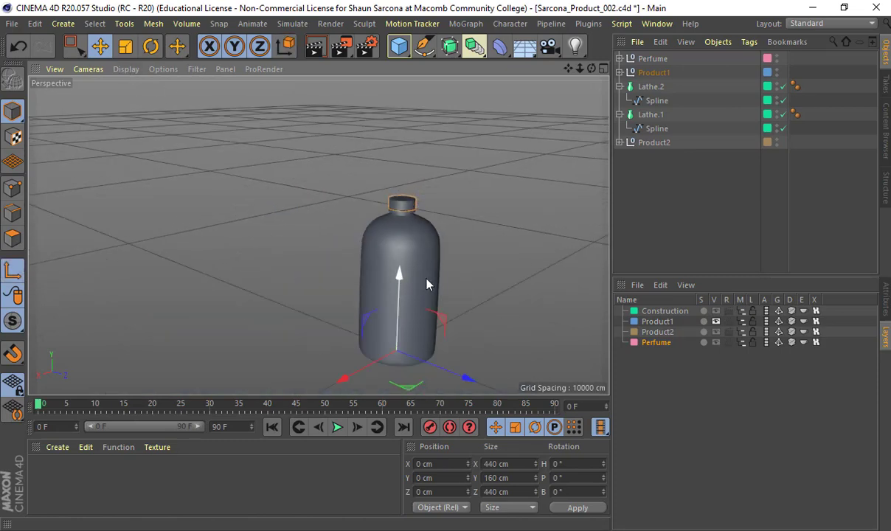
pyautogui.moveTo(409, 279); pyautogui.dragTo(393, 110)
pyautogui.moveTo(369, 209); pyautogui.dragTo(424, 194)
pyautogui.press('o')
pyautogui.keyDown('alt'); pyautogui.moveTo(382, 225); pyautogui.dragTo(383, 244); pyautogui.keyUp('alt')
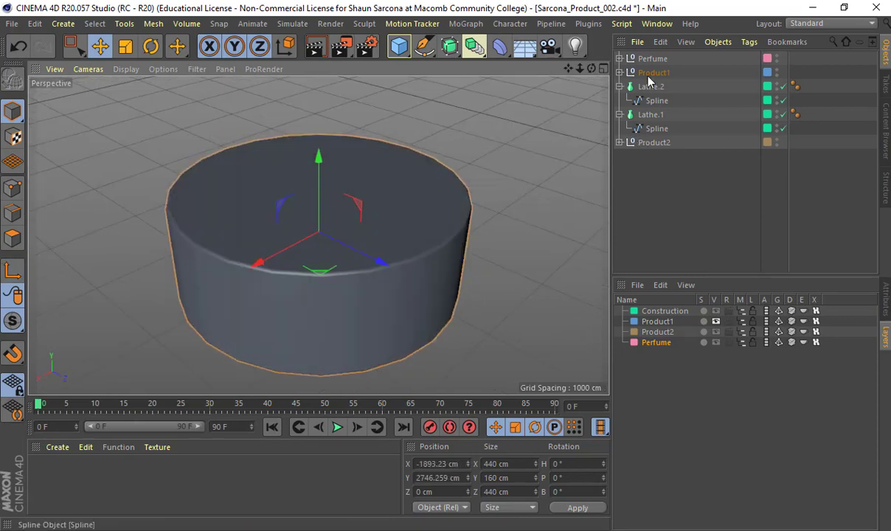
pyautogui.click(619, 72)
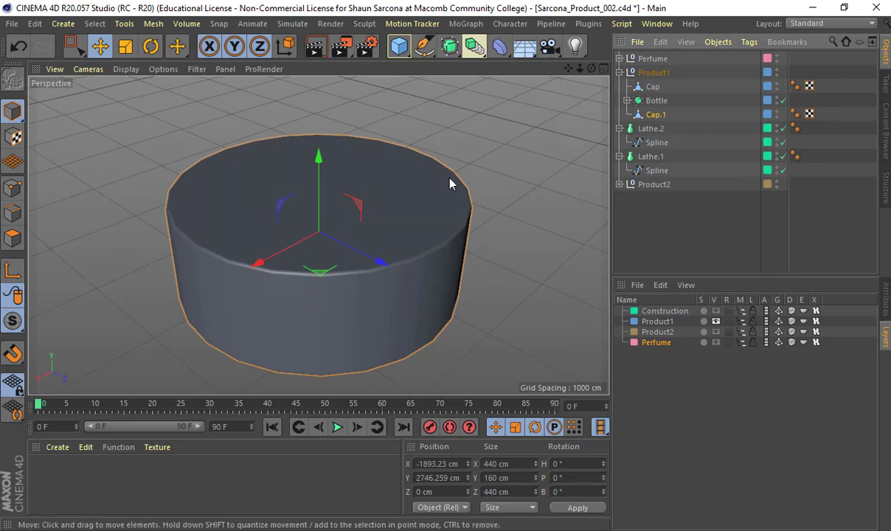
# Step: Display wireframe lines over the shading and select the ring of side polygons on Cap.1 with Tolerant Selection enabled
pyautogui.click(125, 69)
pyautogui.click(136, 98)
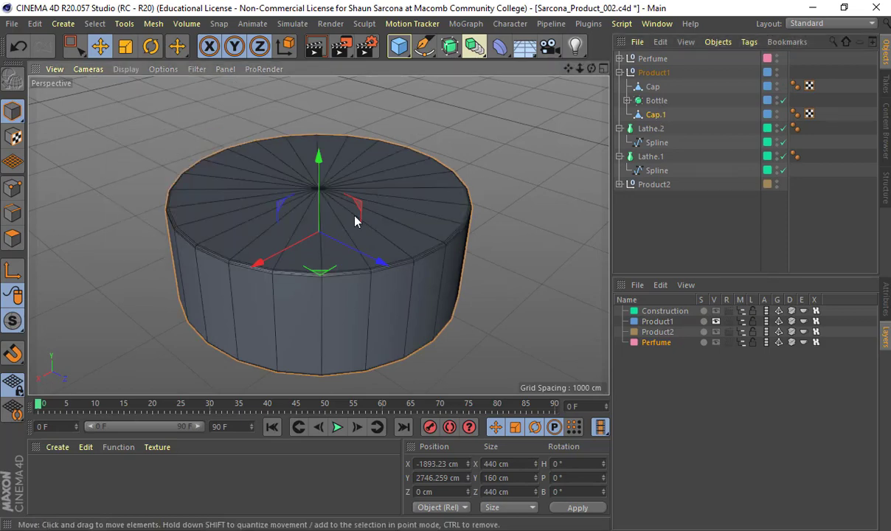
pyautogui.click(13, 237)
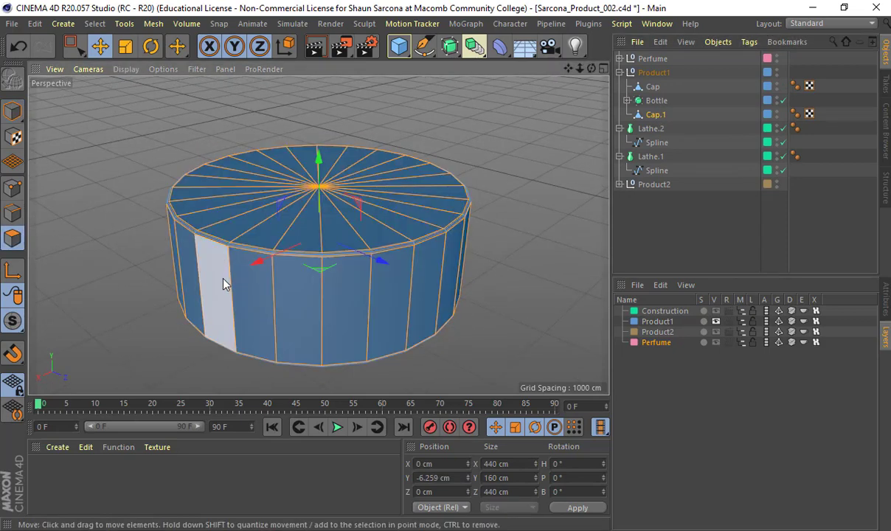
pyautogui.click(211, 260)
pyautogui.keyDown('alt'); pyautogui.moveTo(323, 291); pyautogui.dragTo(460, 239); pyautogui.keyUp('alt')
pyautogui.press('0')
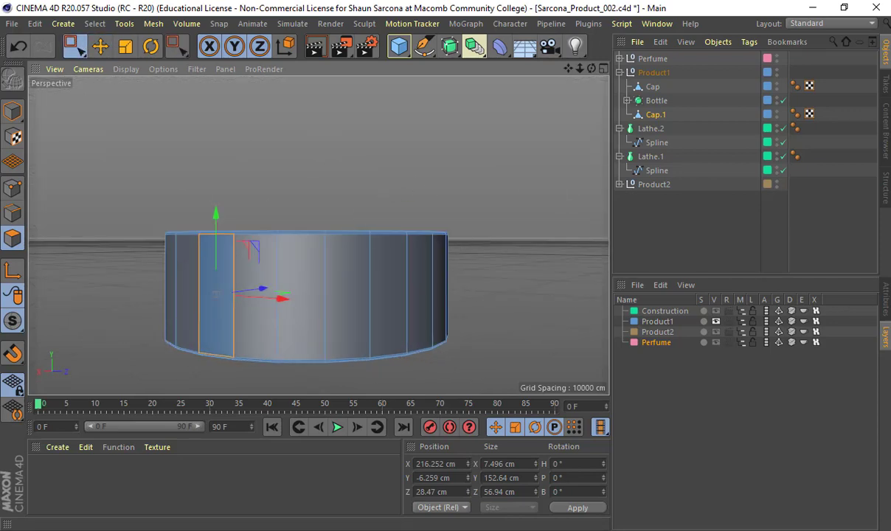
pyautogui.click(885, 299)
pyautogui.click(737, 347)
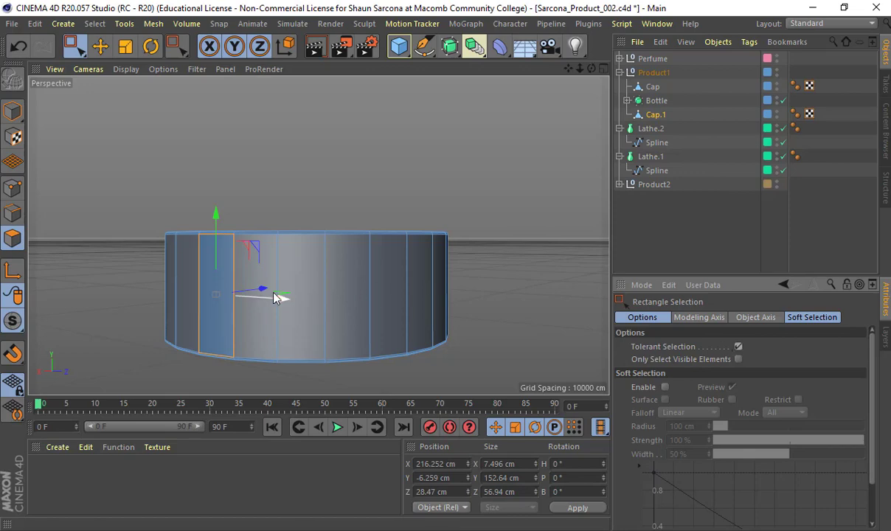
pyautogui.moveTo(107, 264); pyautogui.dragTo(496, 277)
# Step: Inner-extrude the selected side polygons of Cap.1 by 7.6 cm as one preserved group
pyautogui.keyDown('alt'); pyautogui.moveTo(371, 294); pyautogui.dragTo(338, 294); pyautogui.keyUp('alt')
pyautogui.rightClick(407, 289)
pyautogui.click(443, 496)
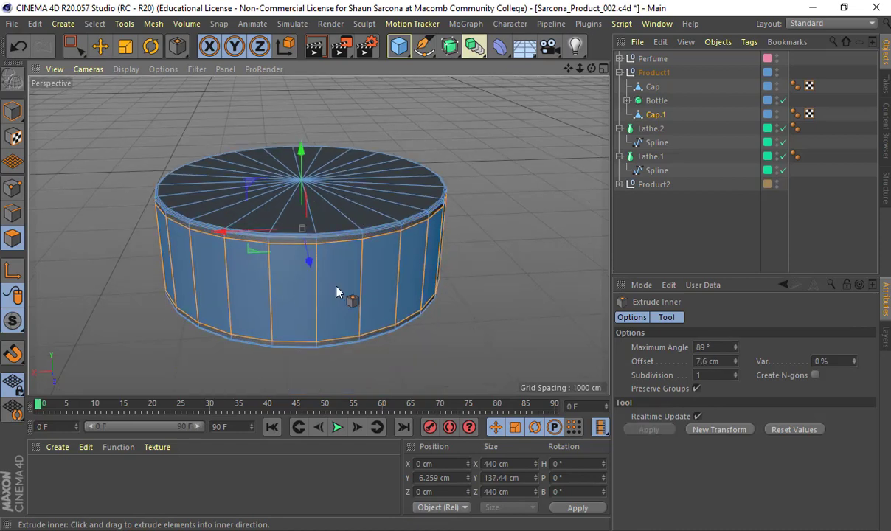
# Step: Inset each selected side polygon of Cap.1 individually by turning off Preserve Groups, and extrude the resulting panels slightly outward
pyautogui.click(696, 388)
pyautogui.keyDown('alt'); pyautogui.moveTo(443, 324); pyautogui.dragTo(317, 275); pyautogui.keyUp('alt')
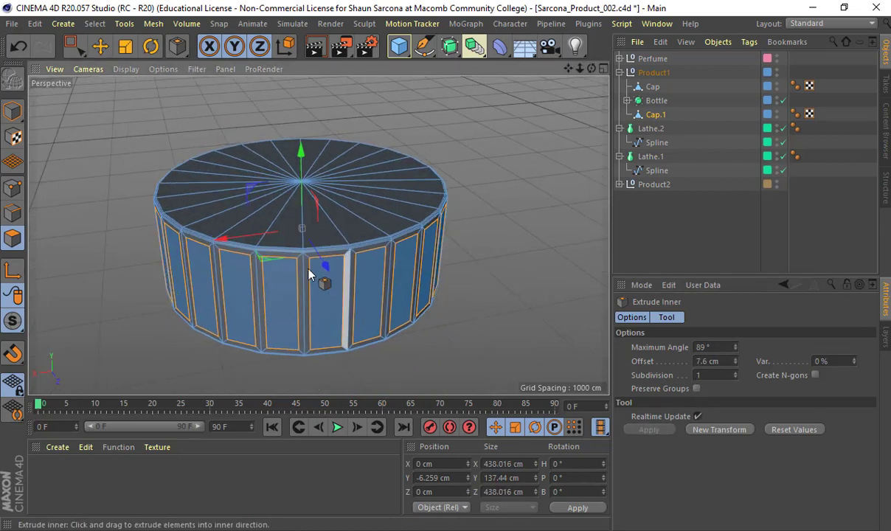
pyautogui.press('d')
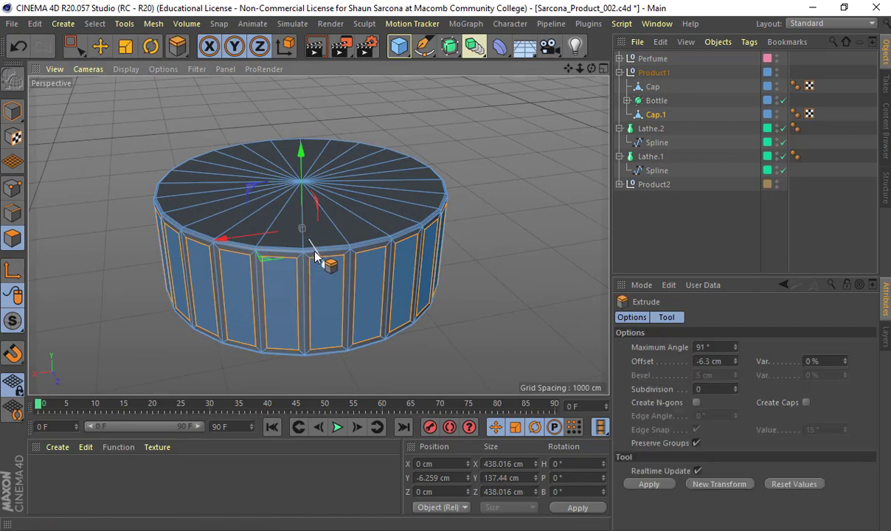
pyautogui.moveTo(320, 297); pyautogui.dragTo(316, 296)
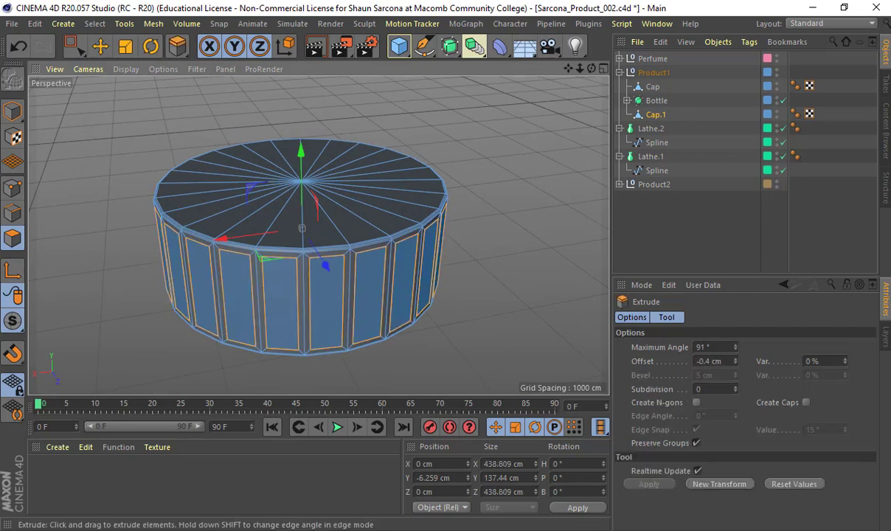
pyautogui.press('e')
pyautogui.click(12, 111)
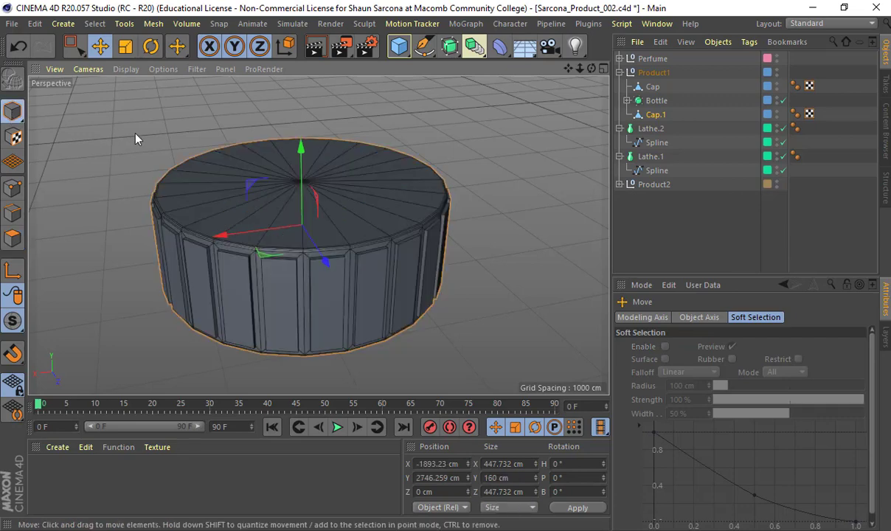
# Step: Try smoothing Cap.1 with a Subdivision Surface and undo it
pyautogui.click(135, 139)
pyautogui.scroll(-4, 288, 224)
pyautogui.scroll(3, 292, 217)
pyautogui.click(293, 223)
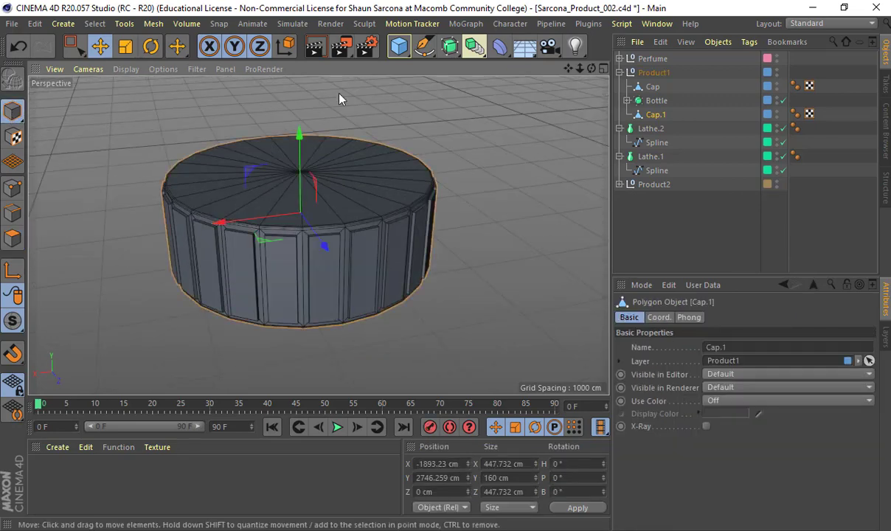
pyautogui.keyDown('alt'); pyautogui.click(449, 46); pyautogui.keyUp('alt')
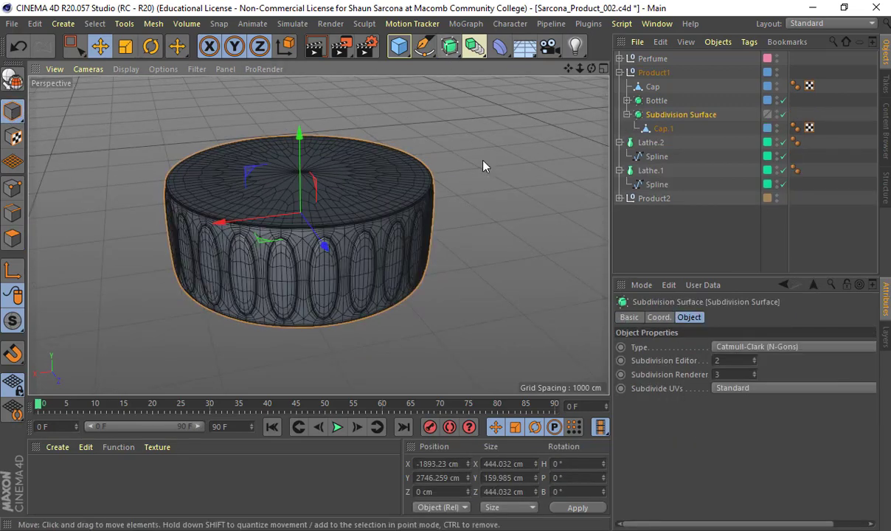
pyautogui.click(483, 166)
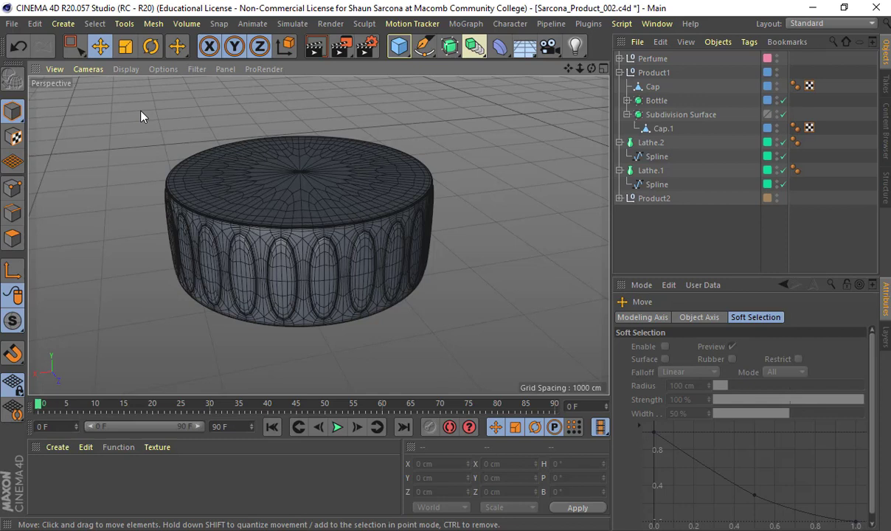
pyautogui.hotkey('ctrl', 'z')
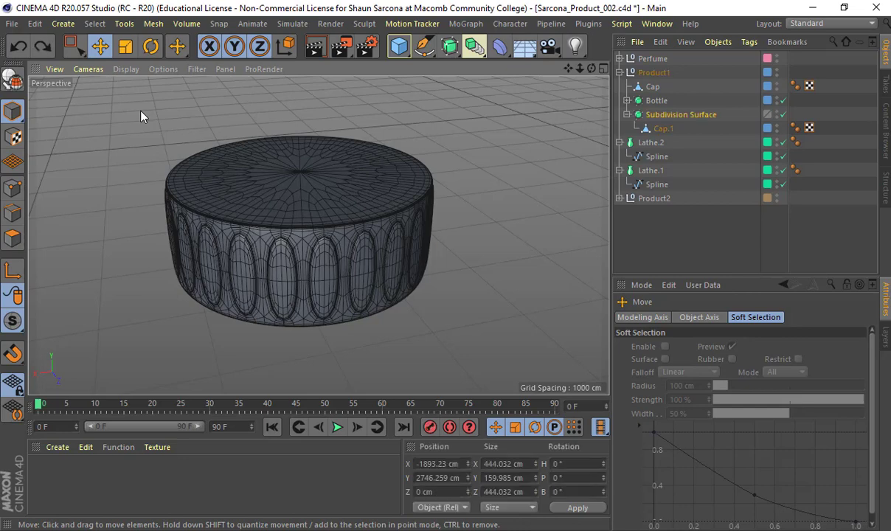
pyautogui.hotkey('ctrl', 'z')
# Step: Add loop cuts around Cap.1 near the upper and lower ends of the side panels, the lower one at about 97.7% offset
pyautogui.press('k')
pyautogui.press('l')
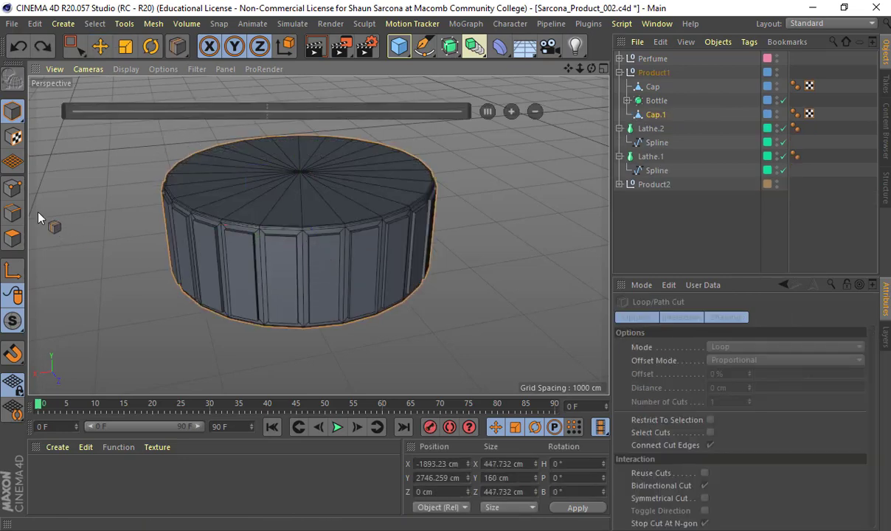
pyautogui.scroll(5, 325, 258)
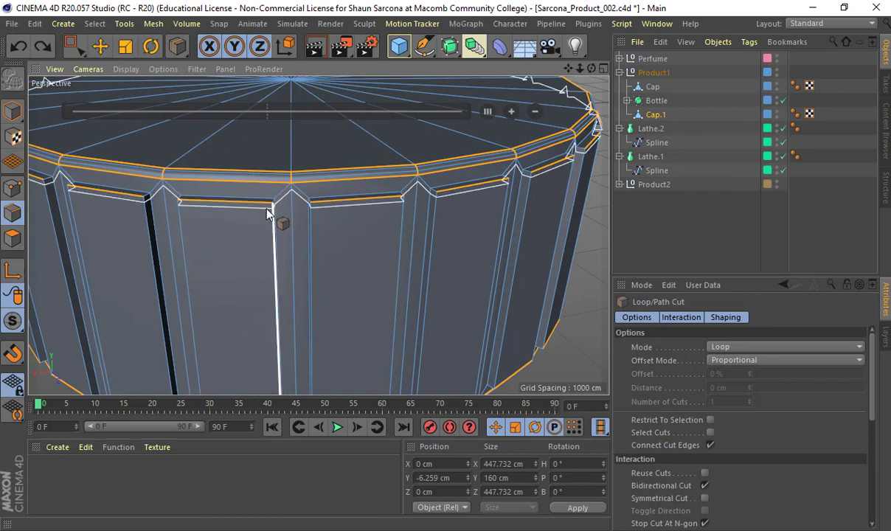
pyautogui.click(178, 204)
pyautogui.keyDown('alt'); pyautogui.moveTo(196, 207); pyautogui.dragTo(223, 242); pyautogui.keyUp('alt')
pyautogui.click(235, 245)
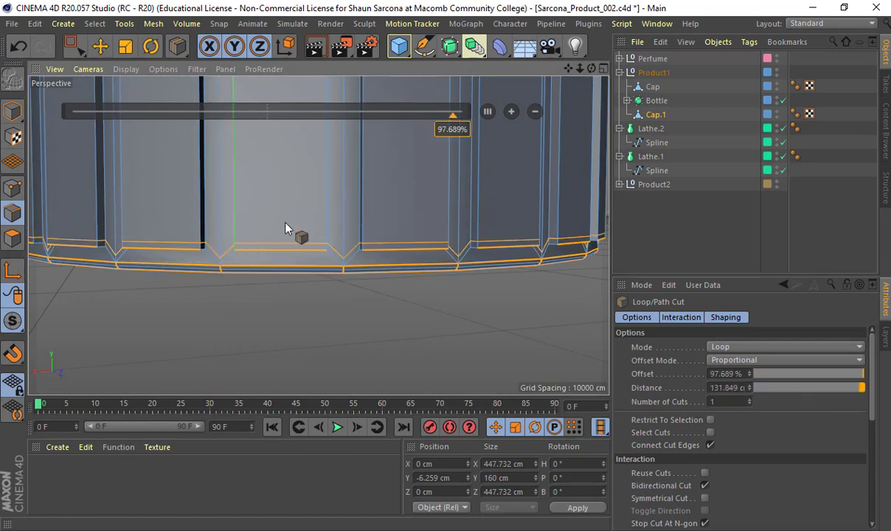
pyautogui.scroll(-4, 287, 224)
pyautogui.keyDown('alt'); pyautogui.moveTo(301, 174); pyautogui.dragTo(276, 278); pyautogui.keyUp('alt')
pyautogui.keyDown('alt'); pyautogui.moveTo(282, 194); pyautogui.dragTo(272, 213); pyautogui.keyUp('alt')
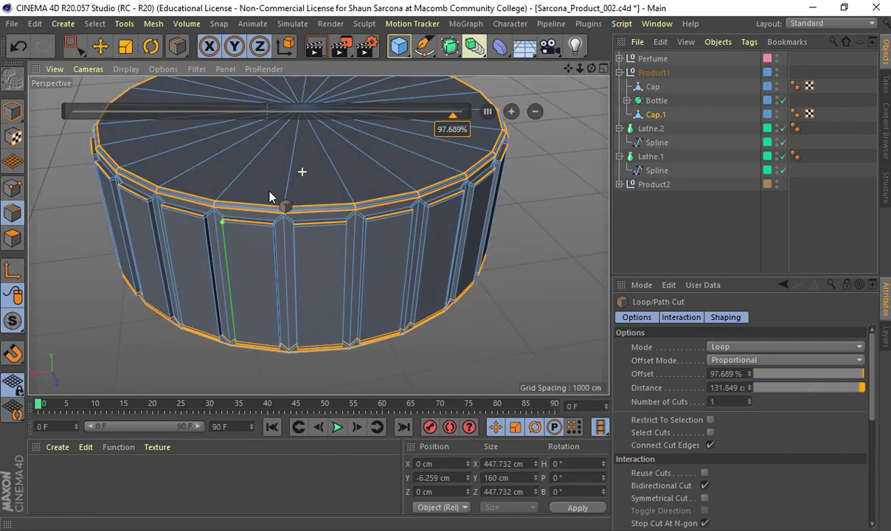
# Step: Place Cap.1 under a new Subdivision Surface with Catmull-Clark (N-Gons) smoothing and deselect it
pyautogui.press('r')
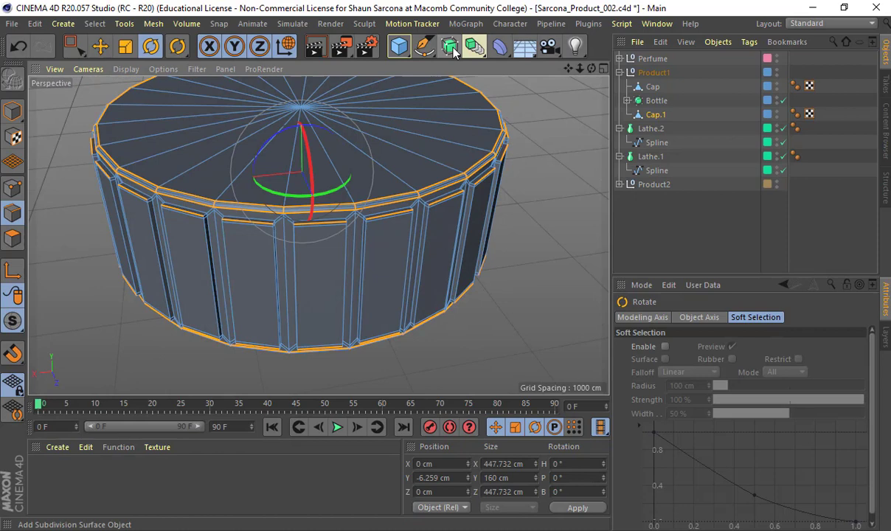
pyautogui.keyDown('alt'); pyautogui.click(451, 49); pyautogui.keyUp('alt')
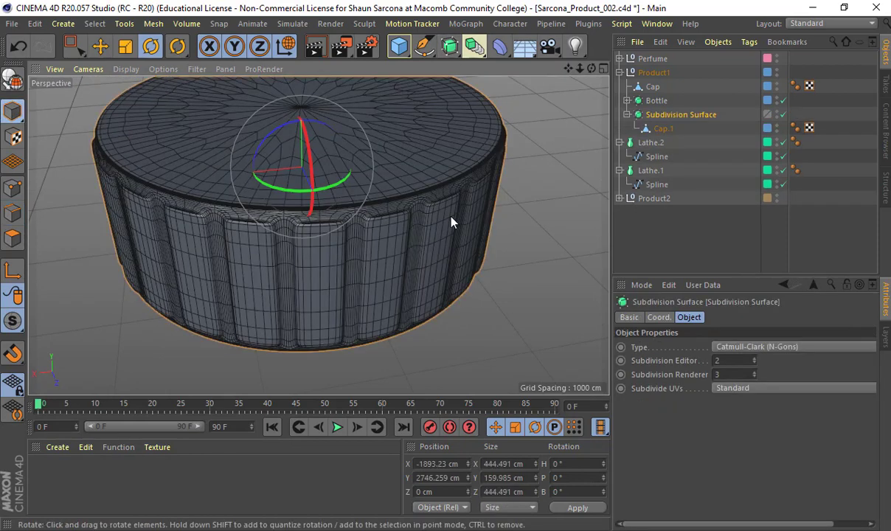
pyautogui.press('e')
pyautogui.click(523, 263)
# Step: Shade the viewport without wireframe lines, then select the smoothed duplicate cap beside the bottle and frame it
pyautogui.keyDown('alt'); pyautogui.moveTo(538, 261); pyautogui.dragTo(461, 266, button='right'); pyautogui.keyUp('alt')
pyautogui.keyDown('alt'); pyautogui.moveTo(537, 203); pyautogui.dragTo(451, 181, button='middle'); pyautogui.keyUp('alt')
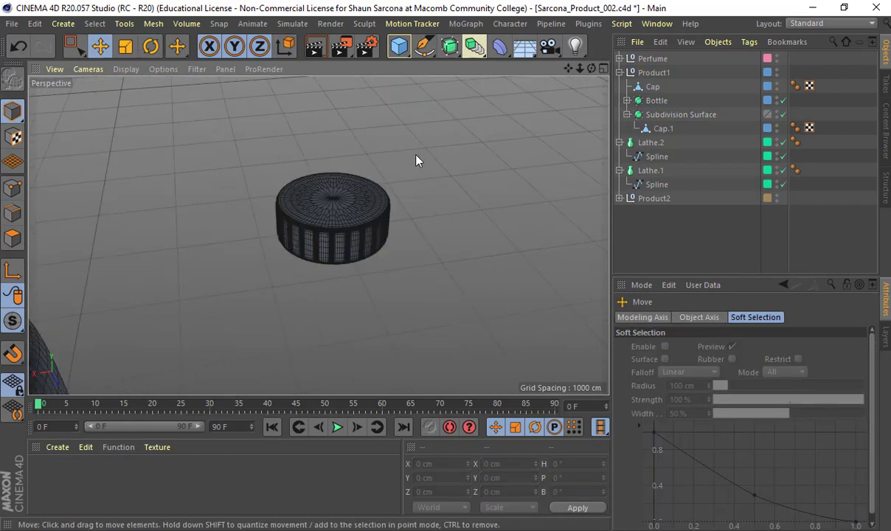
pyautogui.click(125, 68)
pyautogui.click(129, 89)
pyautogui.moveTo(396, 154)
pyautogui.keyDown('alt'); pyautogui.mouseDown()
pyautogui.moveTo(424, 162)
pyautogui.moveTo(390, 169)
pyautogui.moveTo(389, 185)
pyautogui.mouseUp(); pyautogui.keyUp('alt')
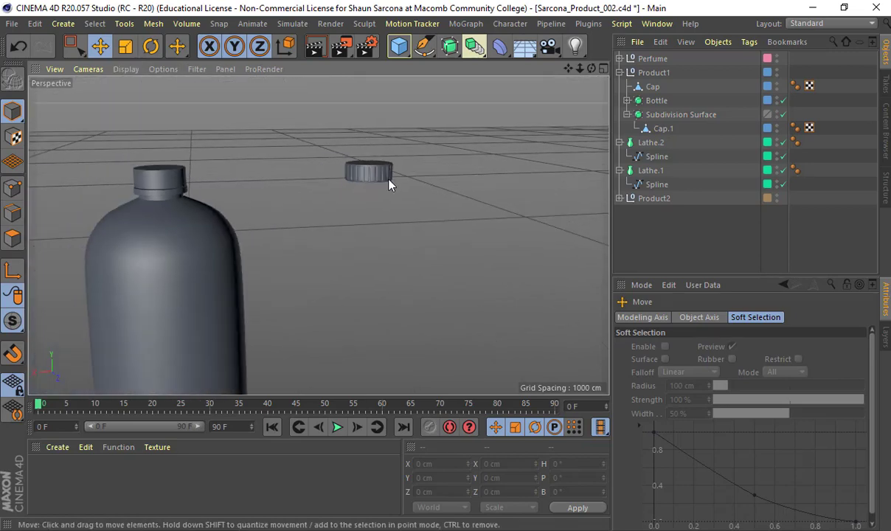
pyautogui.click(389, 184)
pyautogui.press('o')
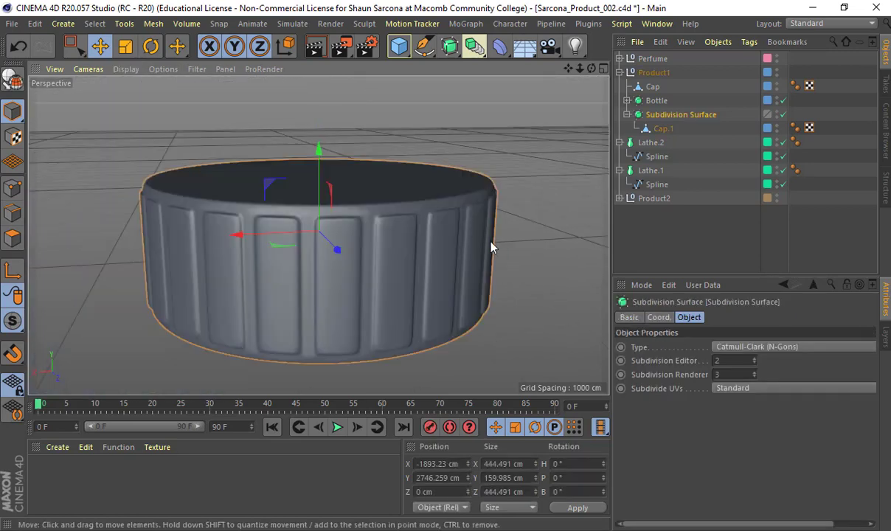